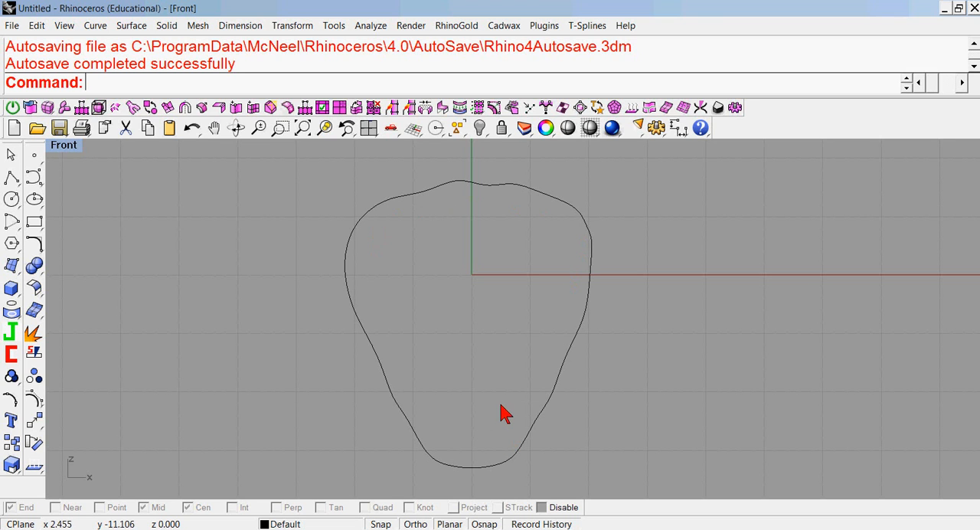
# Create a planar surface from the closed freeform outline in the Front view.
pyautogui.click(11, 265)
pyautogui.click(81, 287)
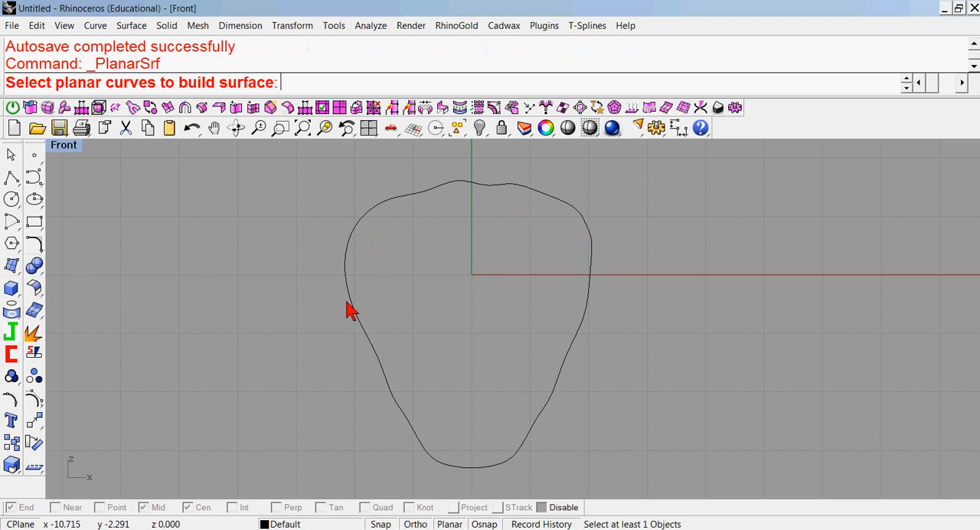
pyautogui.click(349, 304)
pyautogui.rightClick(291, 302)
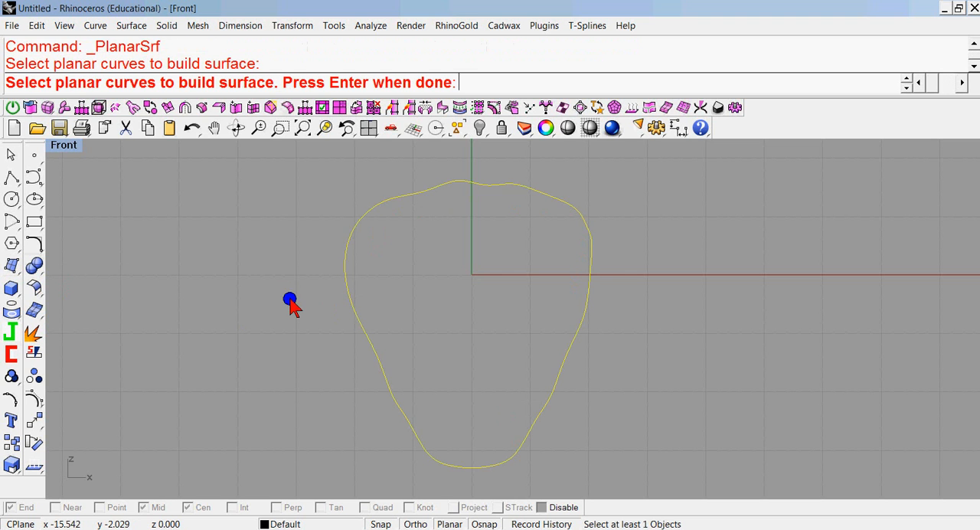
# Hide the original outline curve, leaving the planar surface in place.
pyautogui.click(360, 222)
pyautogui.click(390, 258)
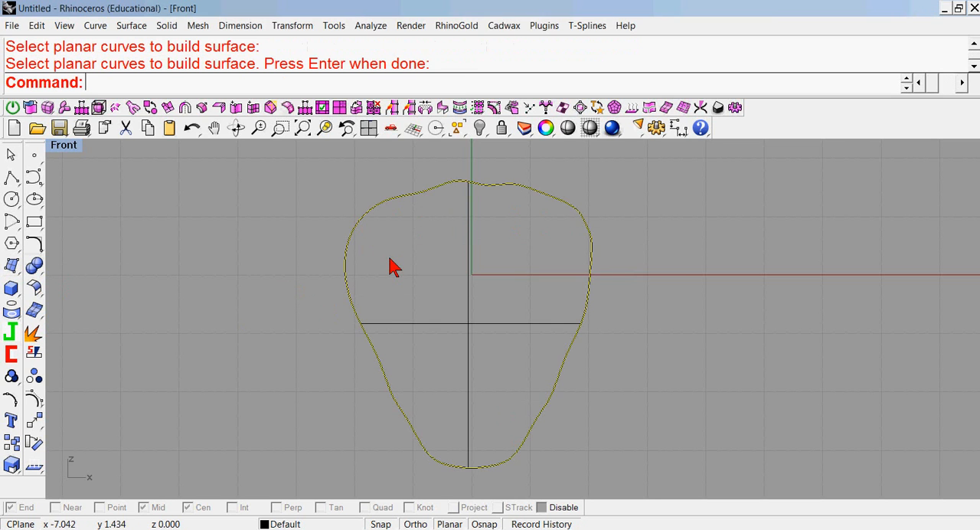
pyautogui.click(479, 129)
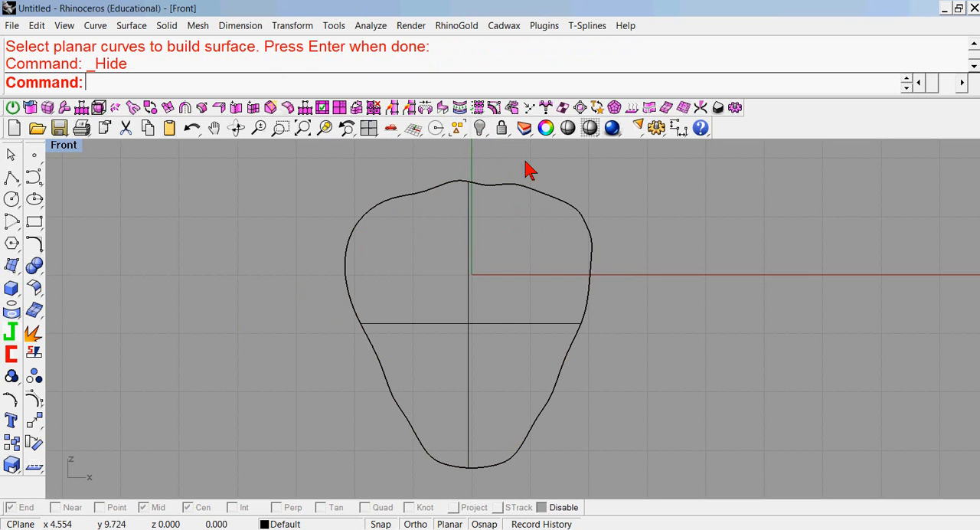
# Cage-edit the surface with a rectangle drawn around it in the Front view, using degree 3, 9 points in U and V, and the Global region.
pyautogui.doubleClick(69, 146)
pyautogui.moveTo(639, 168)
pyautogui.mouseDown(button='right')
pyautogui.moveTo(651, 203)
pyautogui.moveTo(770, 183)
pyautogui.moveTo(616, 204)
pyautogui.moveTo(619, 195)
pyautogui.mouseUp(button='right')
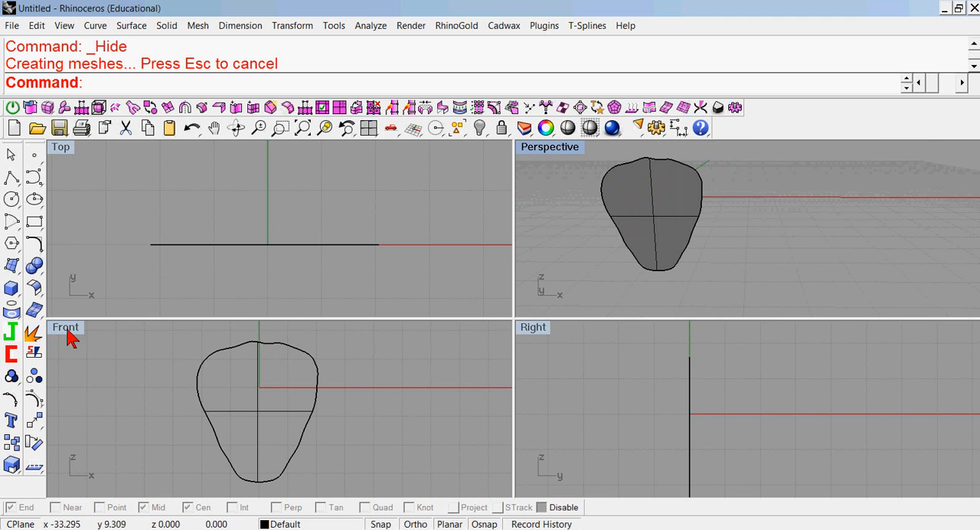
pyautogui.click(37, 431)
pyautogui.moveTo(61, 428); pyautogui.dragTo(434, 381)
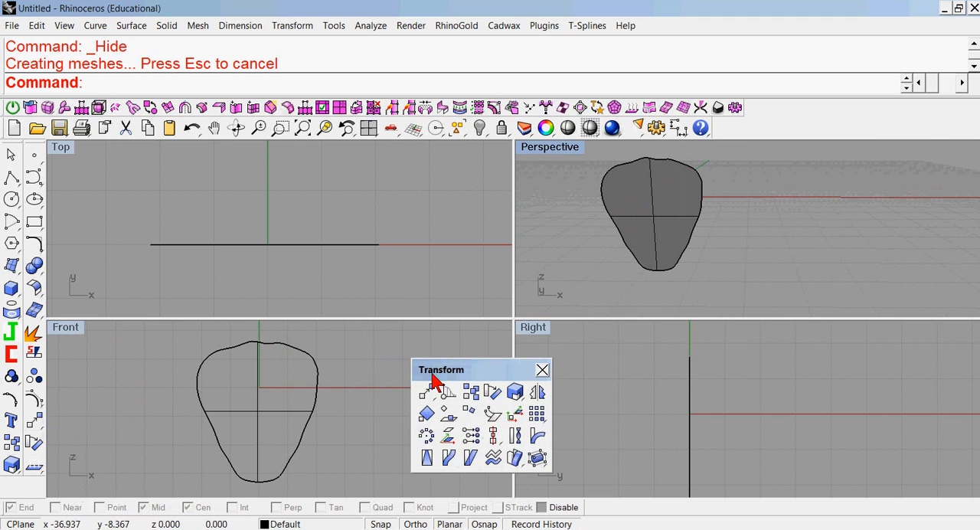
pyautogui.click(536, 458)
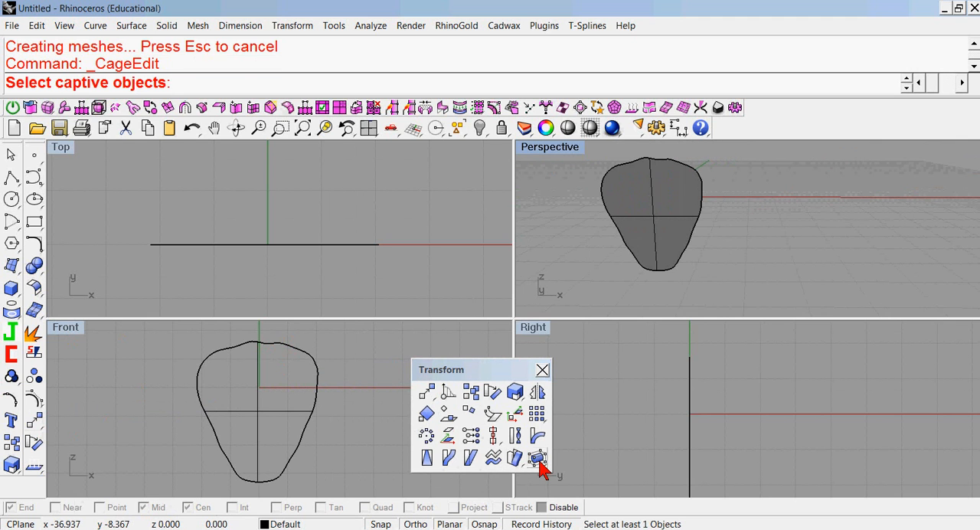
pyautogui.click(258, 412)
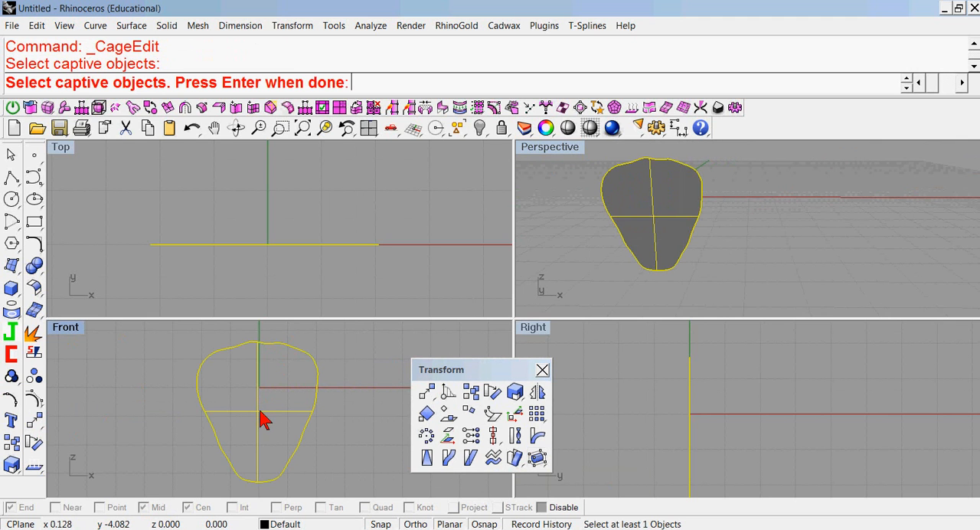
pyautogui.rightClick(343, 385)
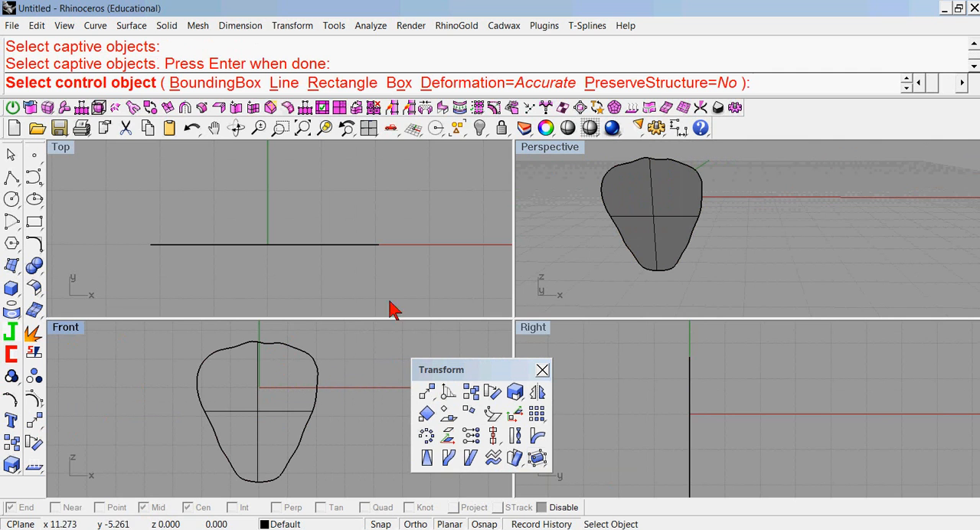
pyautogui.click(337, 83)
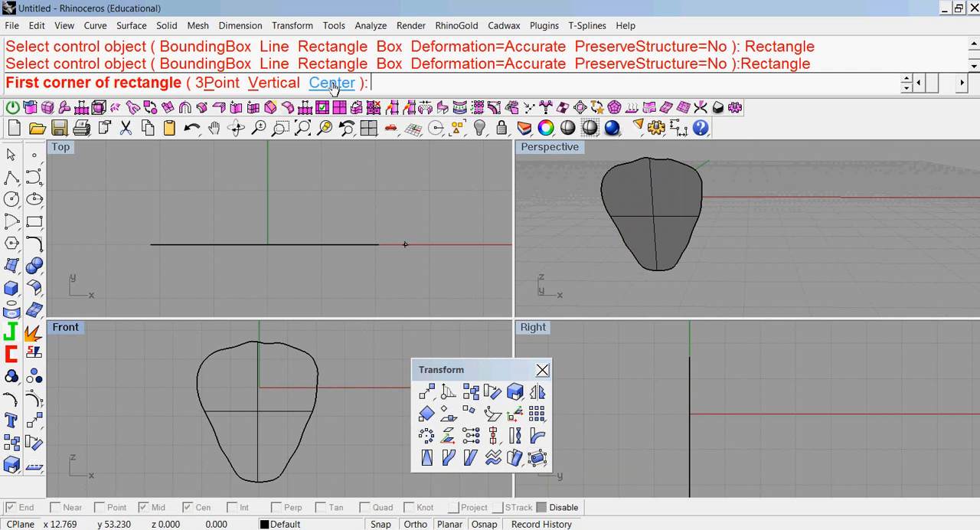
pyautogui.click(180, 335)
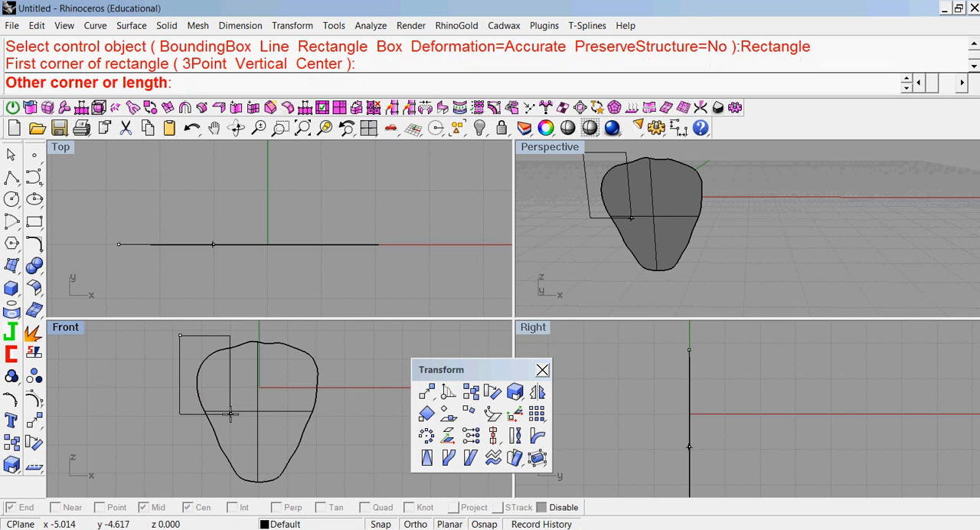
pyautogui.click(334, 490)
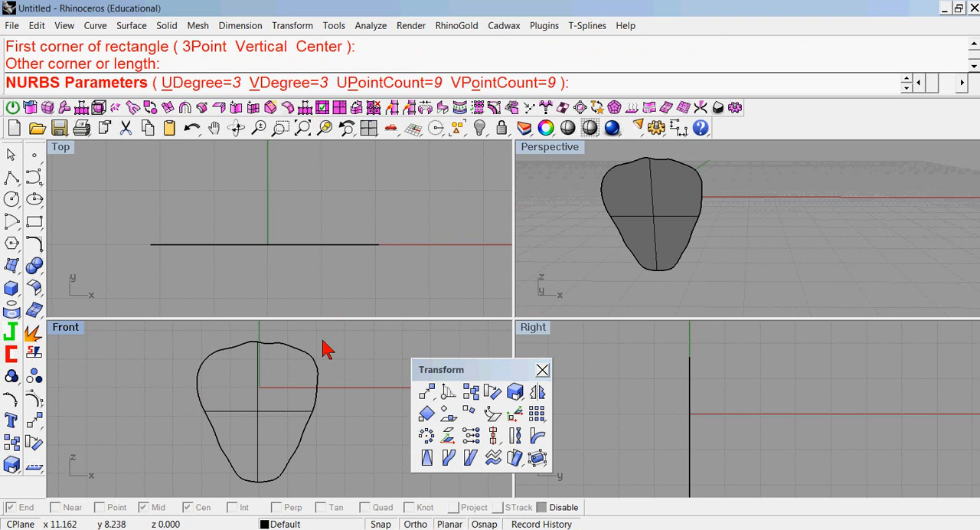
pyautogui.press('Return')
pyautogui.press('Return')
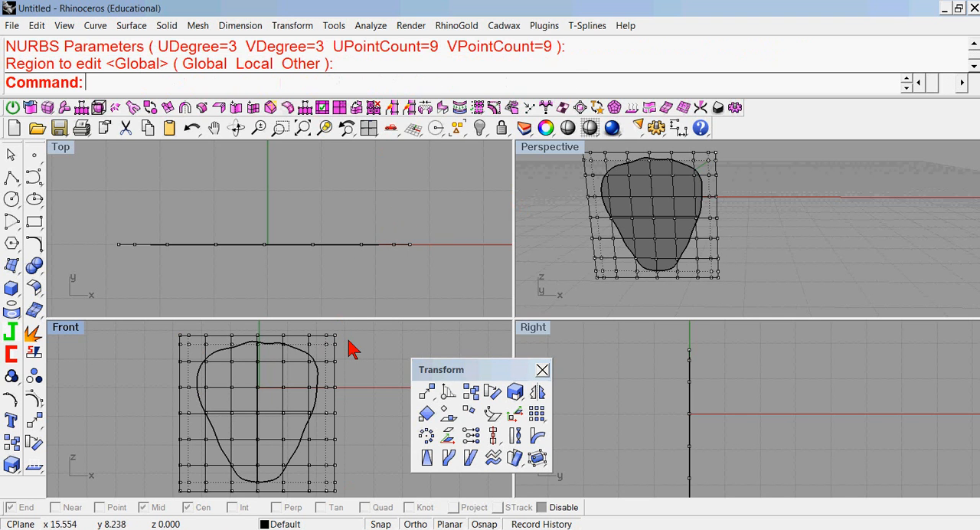
# Select the five inner cage points along the vertical centreline and pull them outward along Y to raise a central ridge.
pyautogui.moveTo(501, 375); pyautogui.dragTo(590, 394)
pyautogui.click(577, 382)
pyautogui.moveTo(416, 389)
pyautogui.mouseDown(button='right')
pyautogui.moveTo(439, 386)
pyautogui.moveTo(417, 385)
pyautogui.mouseUp(button='right')
pyautogui.scroll(-2, 417, 393)
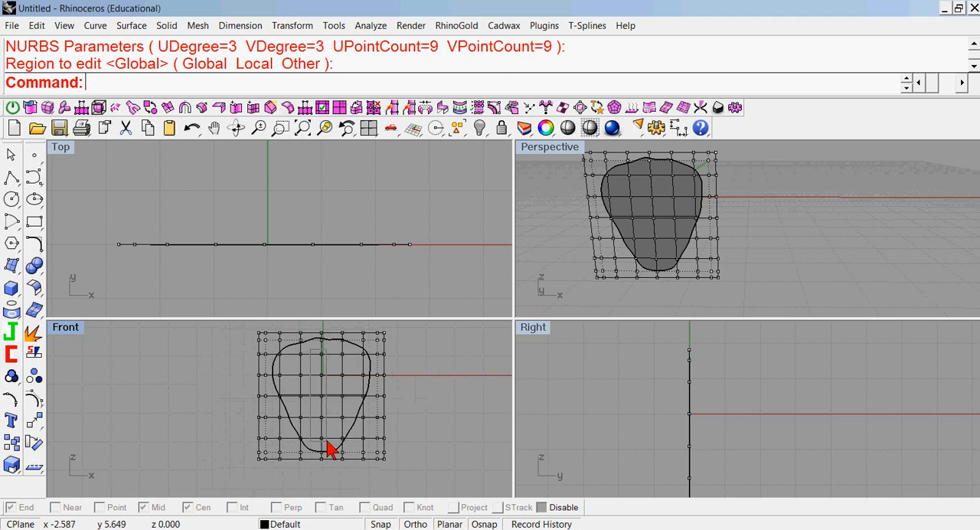
pyautogui.moveTo(331, 450); pyautogui.dragTo(331, 450)
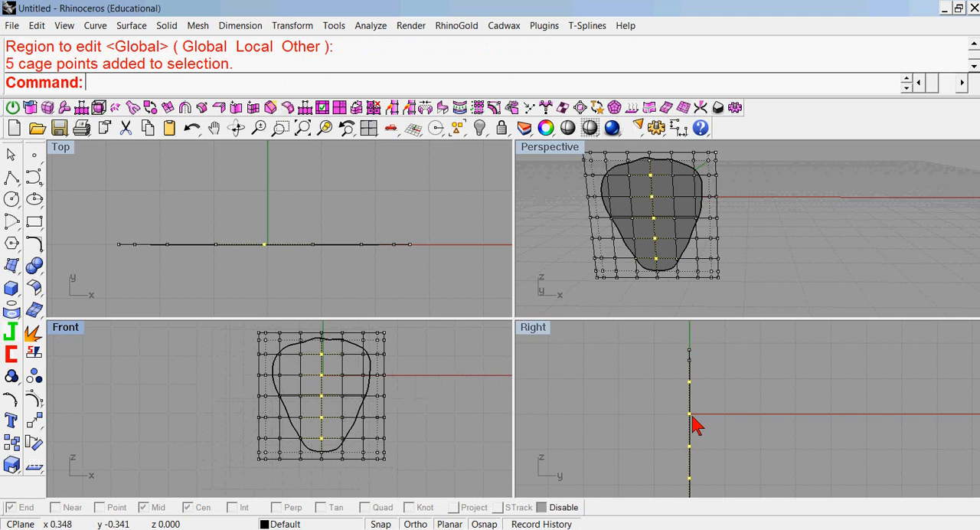
pyautogui.moveTo(689, 414); pyautogui.dragTo(704, 413)
# Pull the ridge's middle, upper and lower cage points further out in the side view to shape a rounded arch.
pyautogui.scroll(-4, 737, 426)
pyautogui.moveTo(737, 425); pyautogui.dragTo(687, 388, button='right')
pyautogui.click(683, 389)
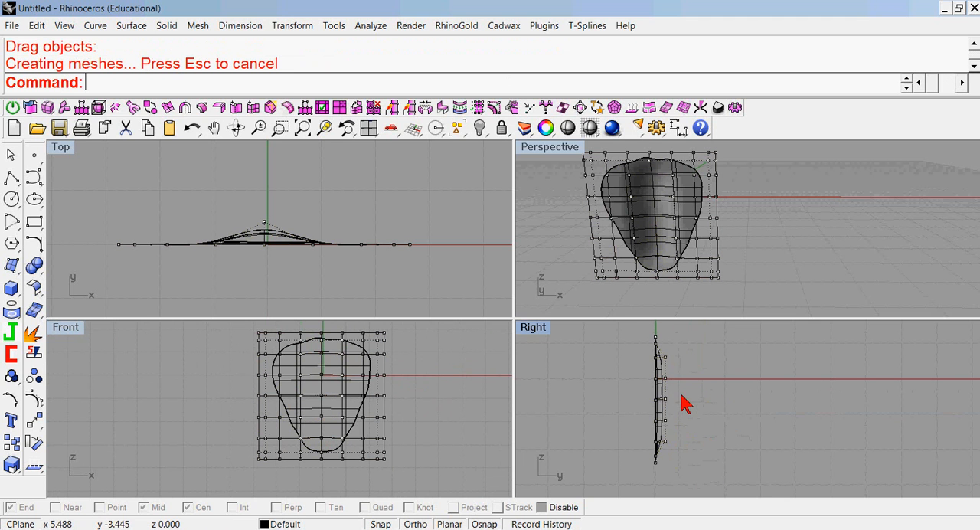
pyautogui.scroll(2, 687, 398)
pyautogui.click(674, 363)
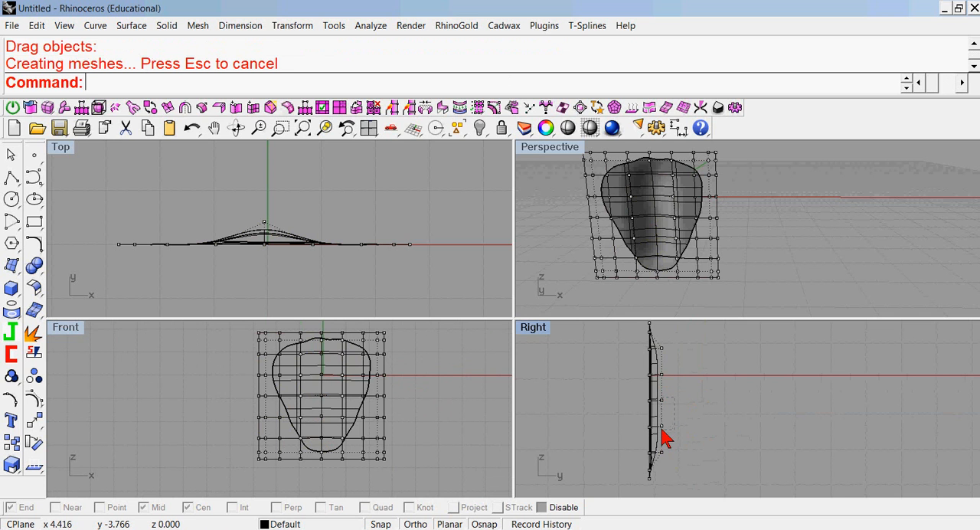
pyautogui.moveTo(664, 436); pyautogui.dragTo(677, 425)
pyautogui.moveTo(663, 375); pyautogui.dragTo(669, 367)
pyautogui.moveTo(664, 457); pyautogui.dragTo(666, 460)
pyautogui.moveTo(727, 209); pyautogui.dragTo(695, 247, button='right')
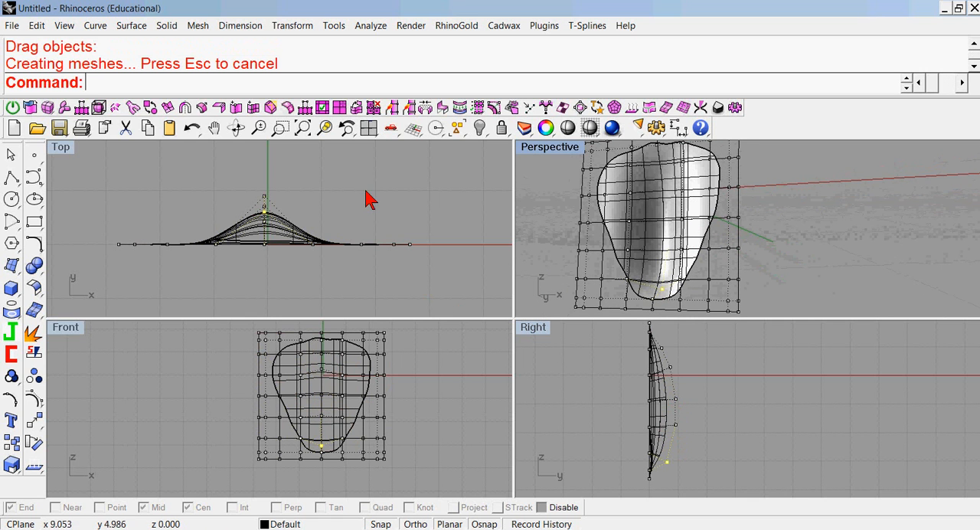
pyautogui.click(363, 196)
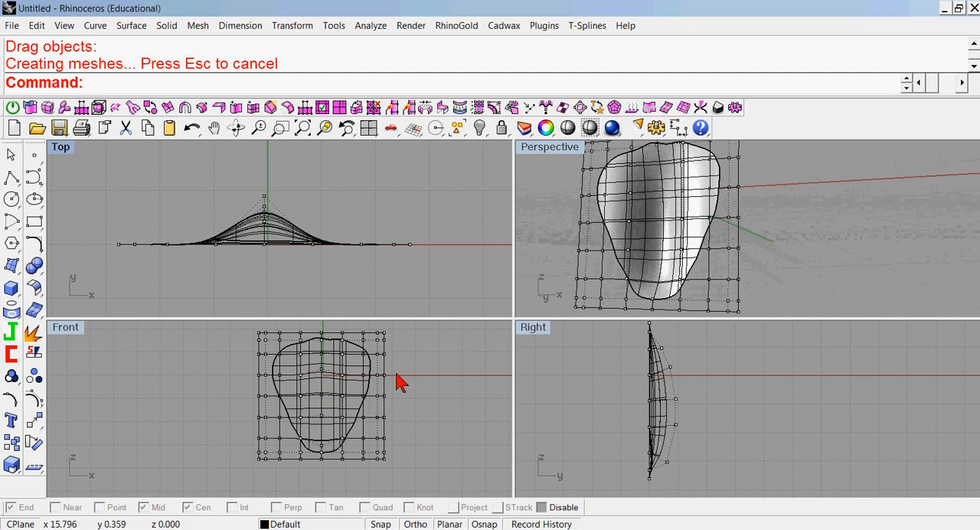
# Bend the twelve upper-right cage points toward positive Y, with a spine from the centre past the right edge and Symmetric and LimitToSpine set to No.
pyautogui.moveTo(417, 364); pyautogui.dragTo(411, 394, button='right')
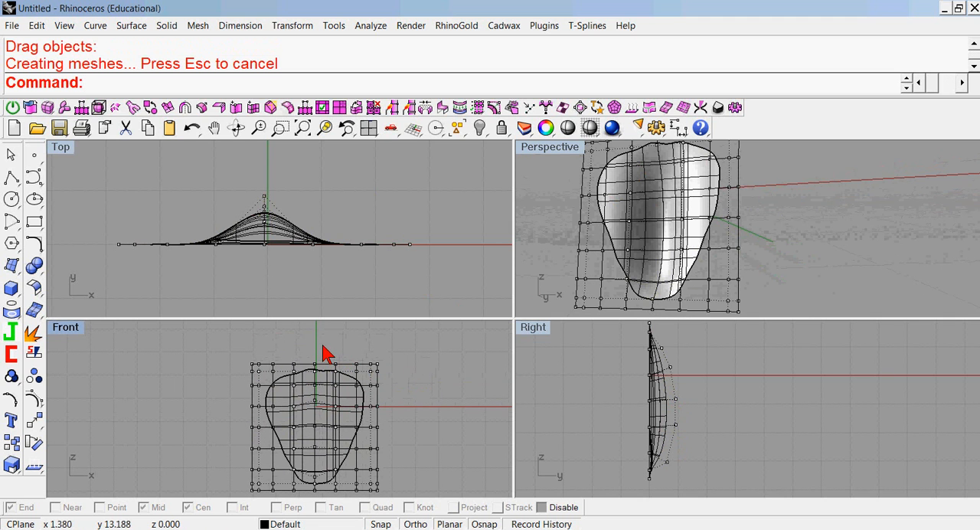
pyautogui.click(34, 420)
pyautogui.moveTo(67, 417); pyautogui.dragTo(468, 394)
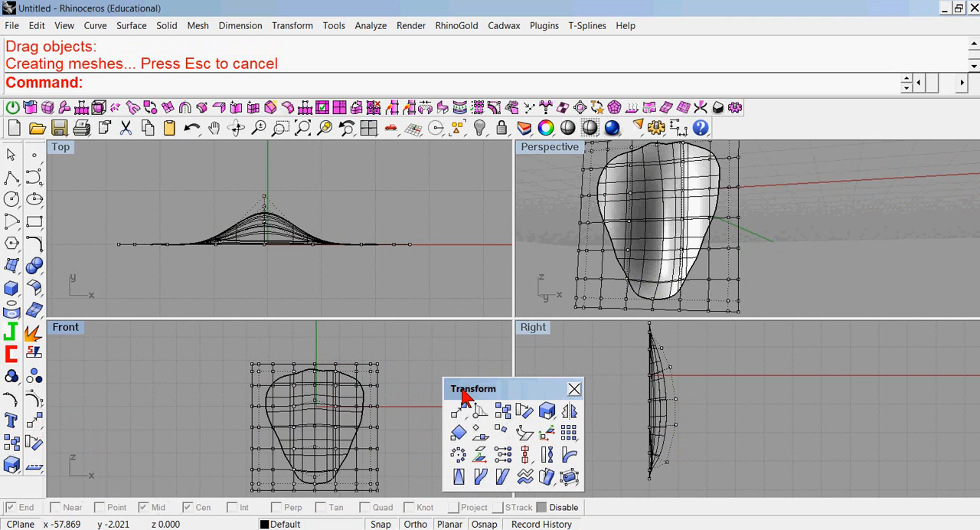
pyautogui.moveTo(321, 348); pyautogui.dragTo(393, 410)
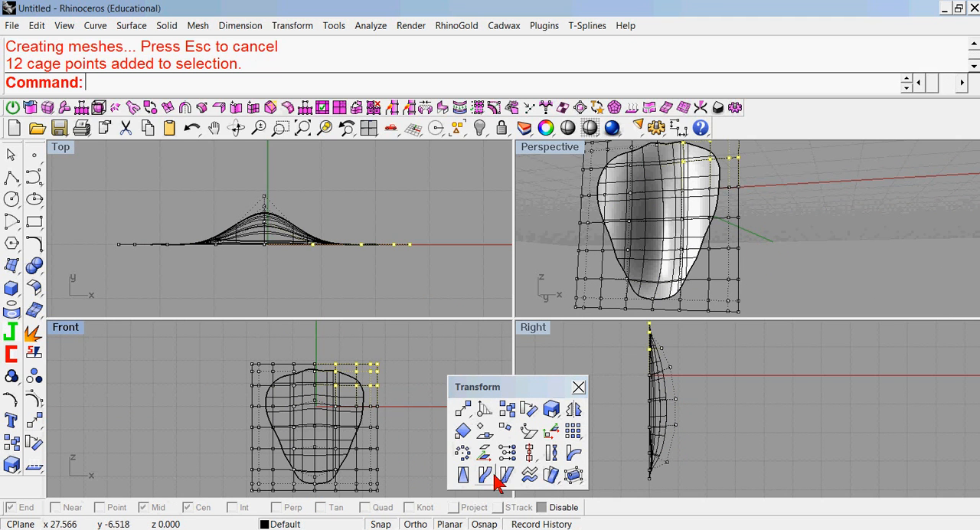
pyautogui.click(573, 456)
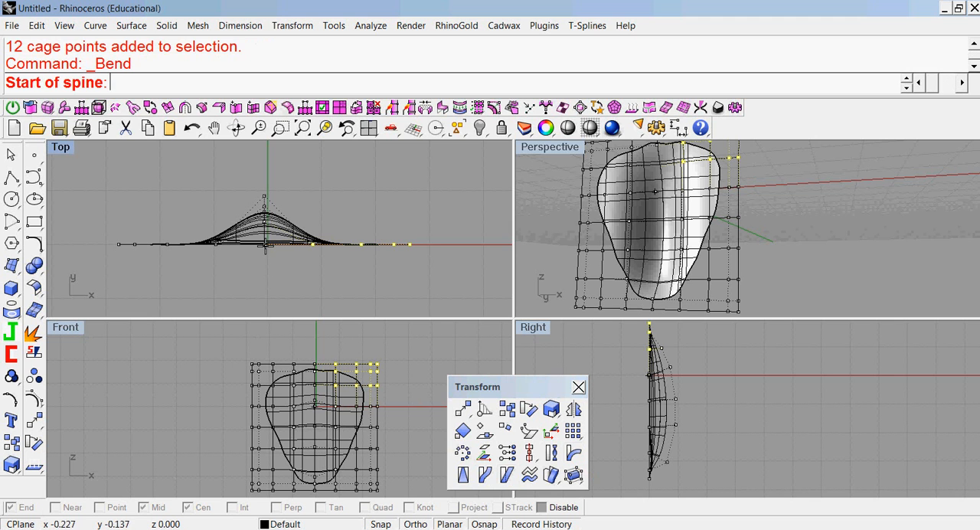
pyautogui.click(265, 244)
pyautogui.click(429, 244)
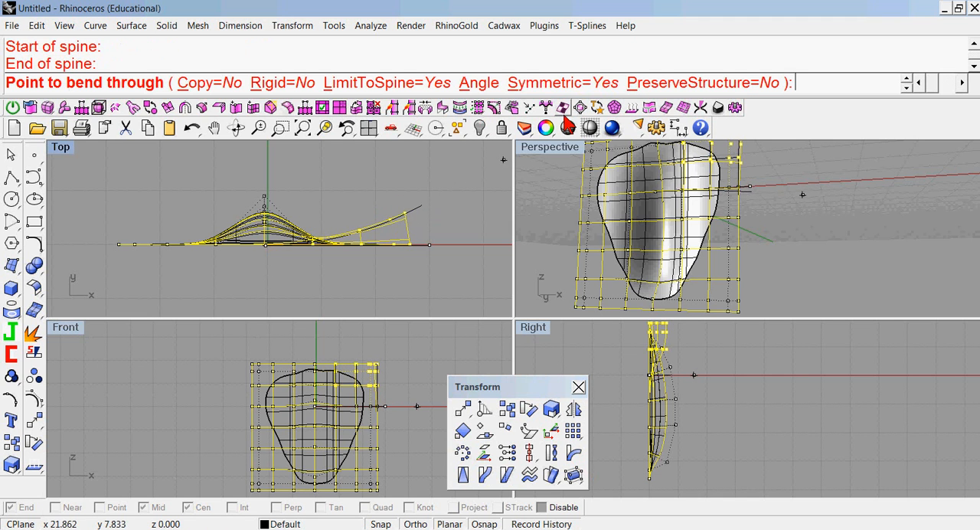
pyautogui.click(572, 90)
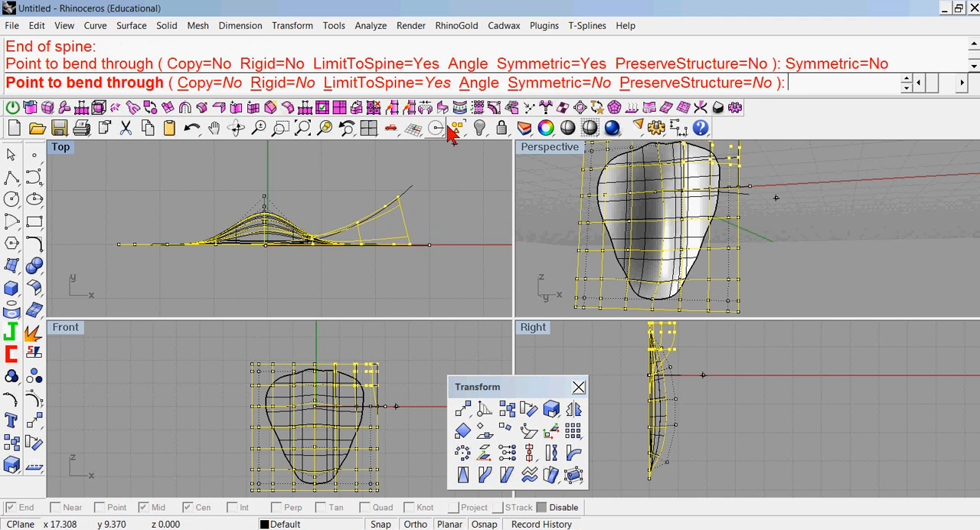
pyautogui.click(364, 89)
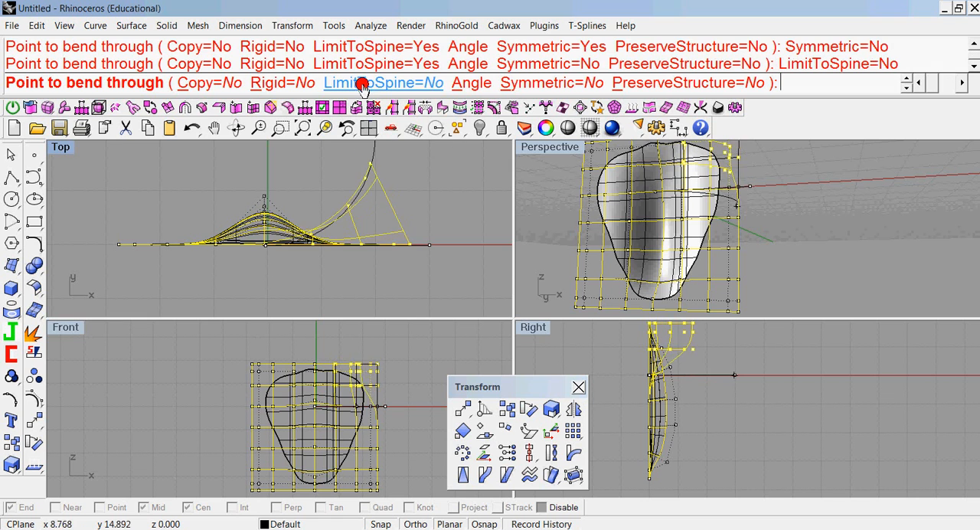
pyautogui.click(358, 217)
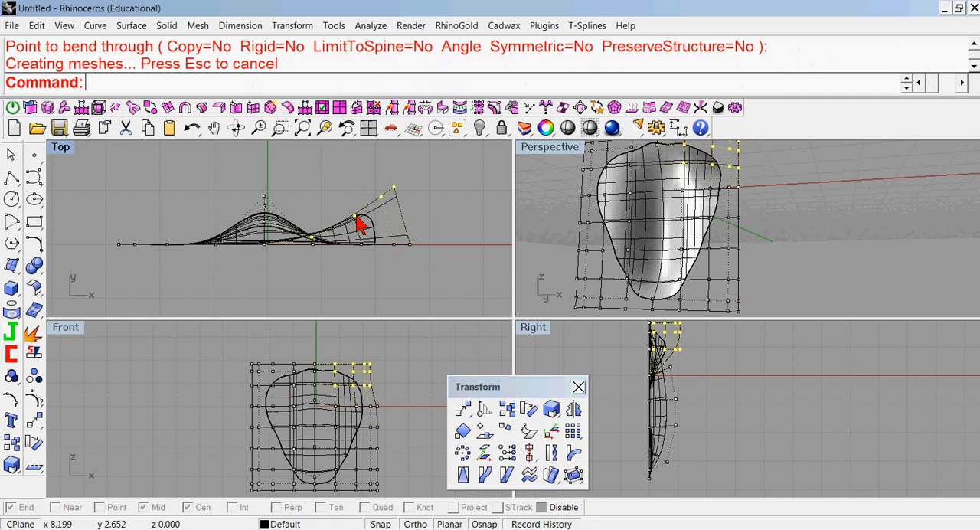
pyautogui.moveTo(548, 201); pyautogui.dragTo(857, 191, button='right')
pyautogui.moveTo(728, 192); pyautogui.dragTo(776, 220, button='right')
pyautogui.click(453, 189)
pyautogui.moveTo(428, 189); pyautogui.dragTo(452, 193, button='right')
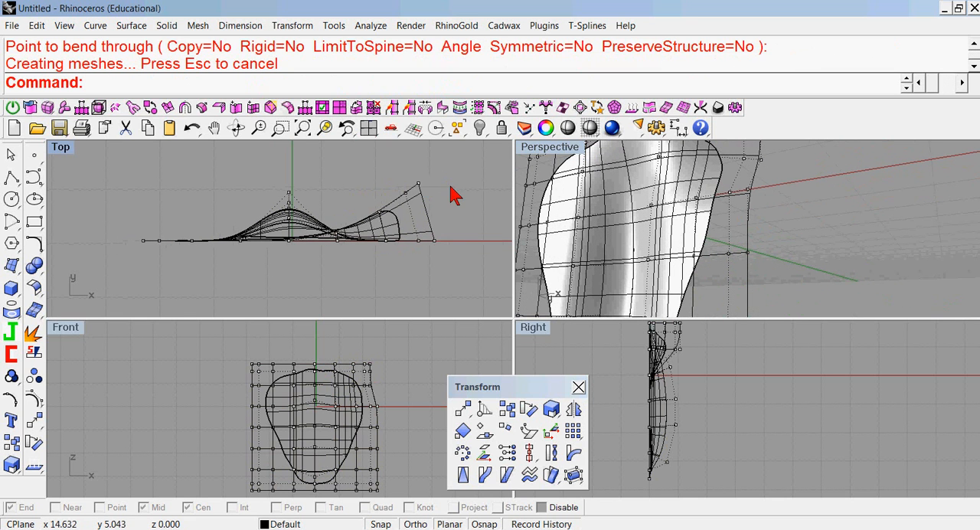
pyautogui.moveTo(219, 352); pyautogui.dragTo(283, 406)
pyautogui.click(485, 474)
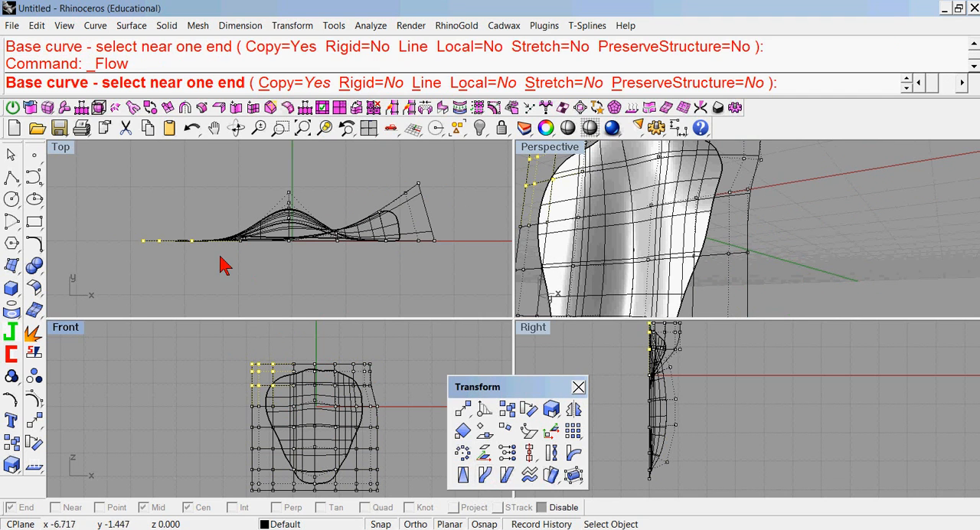
pyautogui.press('Escape')
pyautogui.press('Escape')
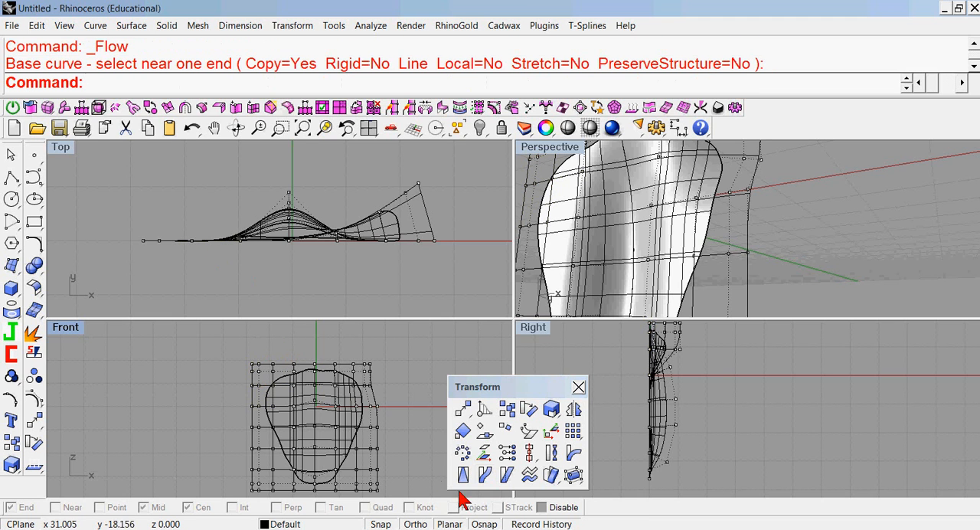
# Bend the twelve upper-left cage points toward positive Y, with a spine from about x -8.3 past the left edge, through about (-11.4, 2.0).
pyautogui.moveTo(244, 368); pyautogui.dragTo(285, 415)
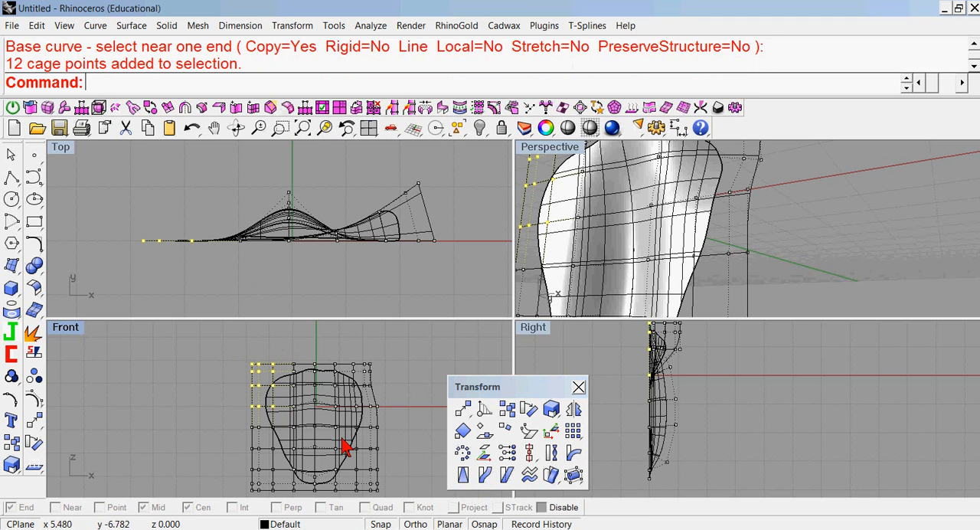
pyautogui.click(572, 453)
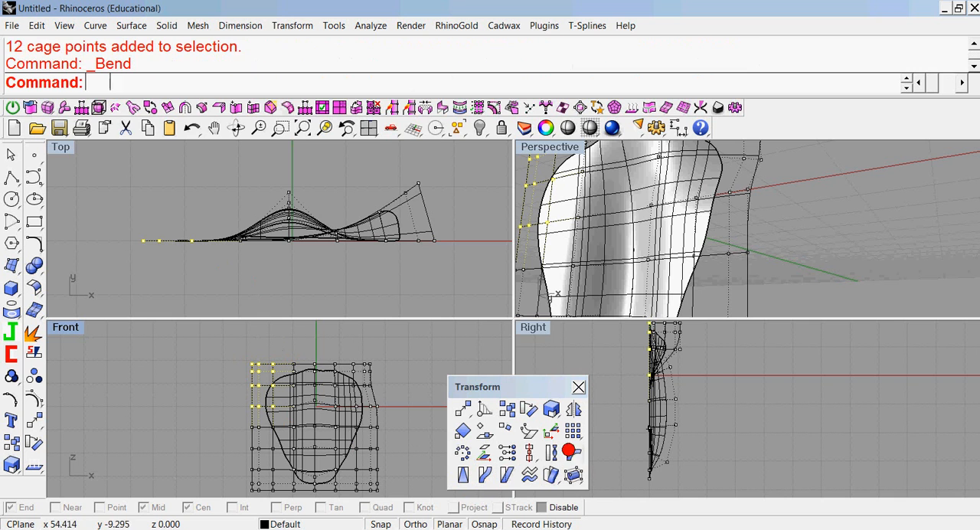
pyautogui.click(203, 242)
pyautogui.click(115, 241)
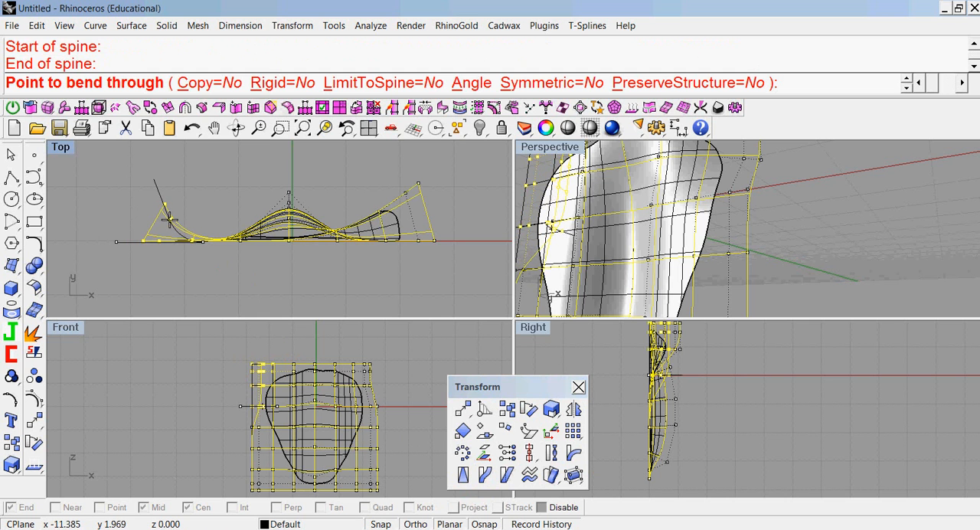
pyautogui.click(170, 220)
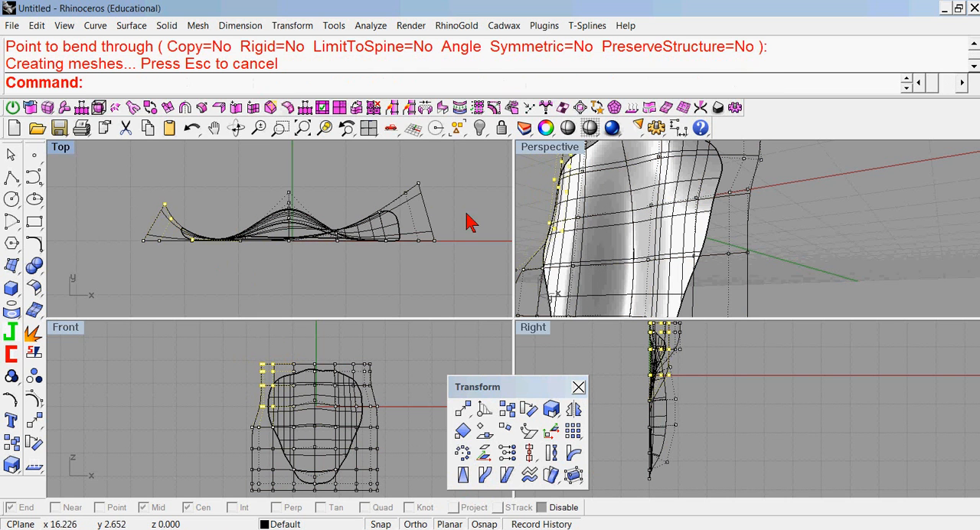
pyautogui.moveTo(541, 220); pyautogui.dragTo(664, 196, button='right')
pyautogui.scroll(-4, 661, 187)
pyautogui.scroll(-2, 683, 209)
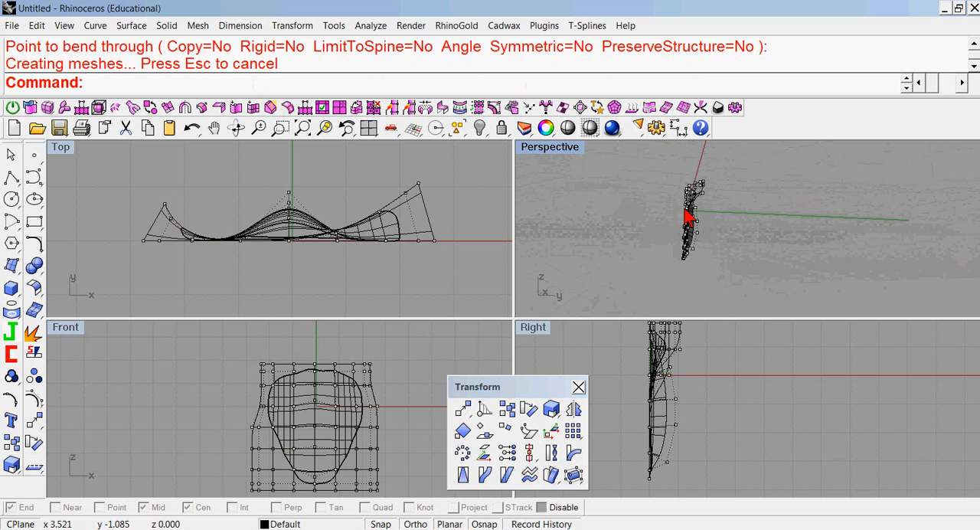
pyautogui.doubleClick(549, 150)
pyautogui.moveTo(471, 284); pyautogui.dragTo(633, 360, button='right')
pyautogui.moveTo(539, 384); pyautogui.dragTo(745, 378)
pyautogui.moveTo(542, 343); pyautogui.dragTo(648, 327, button='right')
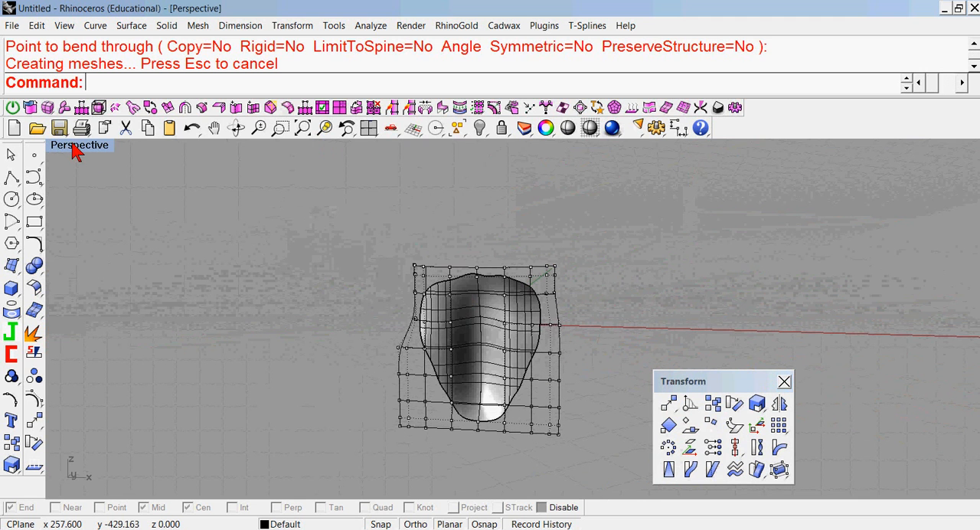
pyautogui.doubleClick(77, 146)
# Try to bend the six top-centre cage points toward positive Y with a sideways spine running from them past the right edge, and undo it.
pyautogui.moveTo(287, 349); pyautogui.dragTo(334, 375)
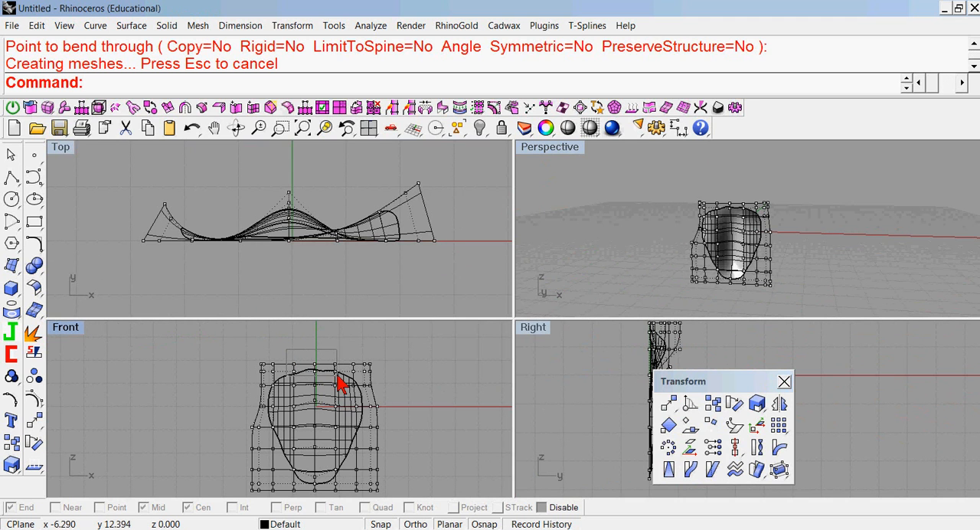
pyautogui.click(341, 381)
pyautogui.moveTo(706, 386); pyautogui.dragTo(540, 404)
pyautogui.scroll(-1, 444, 357)
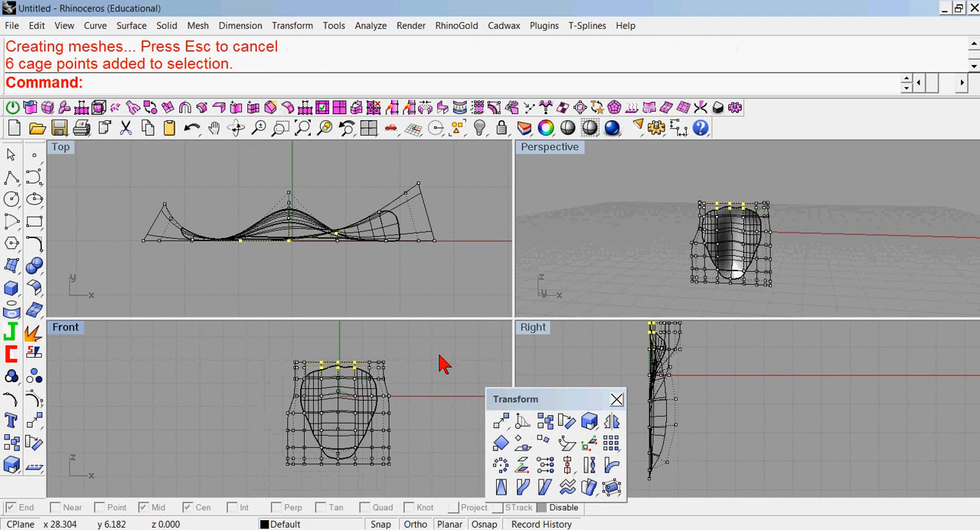
pyautogui.click(609, 465)
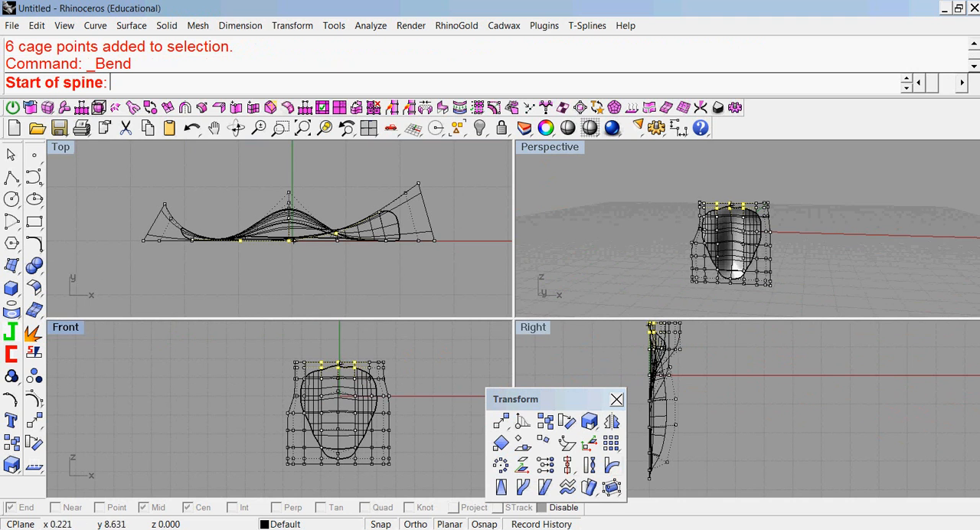
pyautogui.click(355, 373)
pyautogui.click(413, 377)
pyautogui.moveTo(686, 376); pyautogui.dragTo(708, 404, button='right')
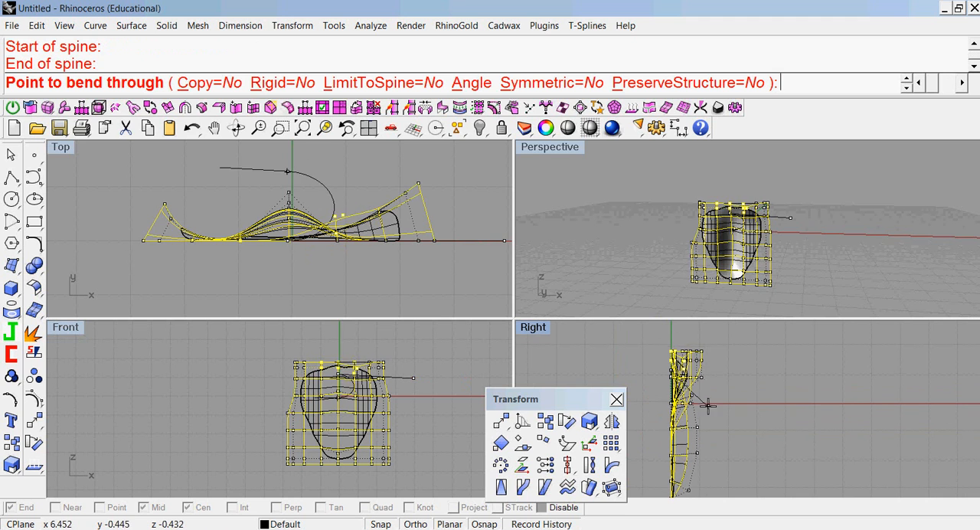
pyautogui.click(738, 379)
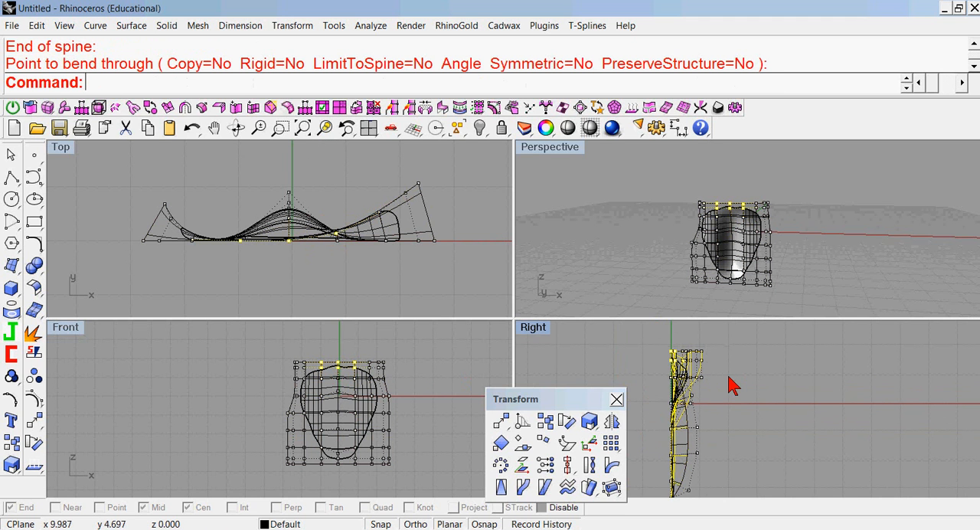
pyautogui.hotkey('ctrl', 'z')
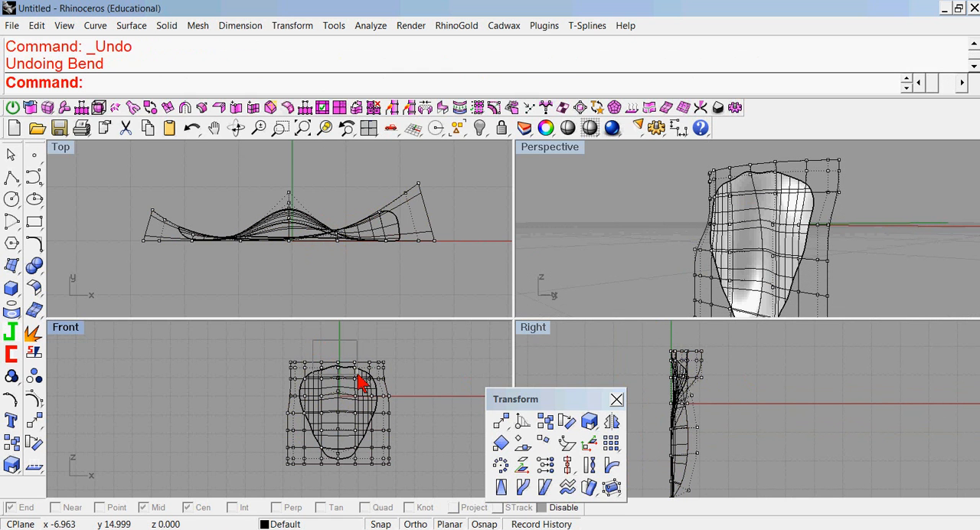
# Bend the six top-centre cage points toward positive Y, with a centreline spine from about (-0.1, 3.9) past the upper edge, through about (9.5, 6.8).
pyautogui.moveTo(363, 383); pyautogui.dragTo(361, 383)
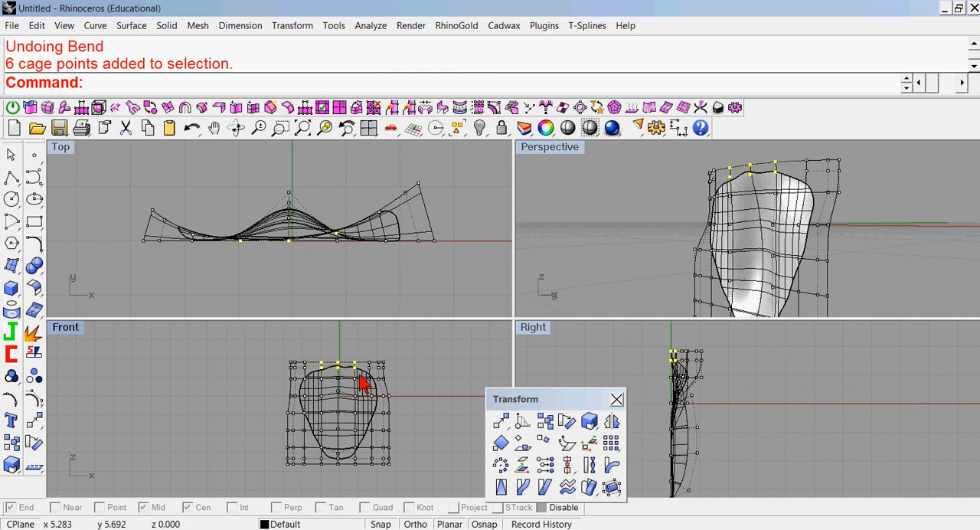
pyautogui.click(607, 465)
pyautogui.click(338, 379)
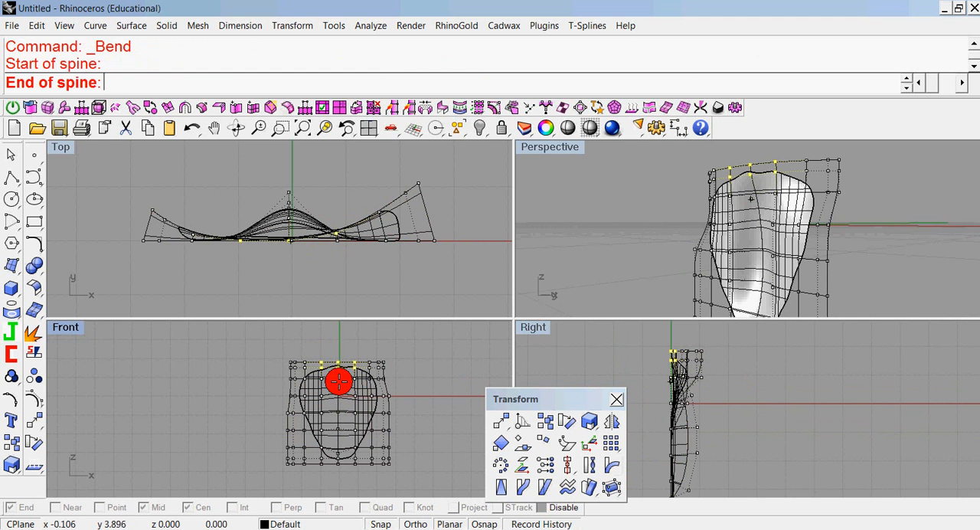
pyautogui.click(338, 334)
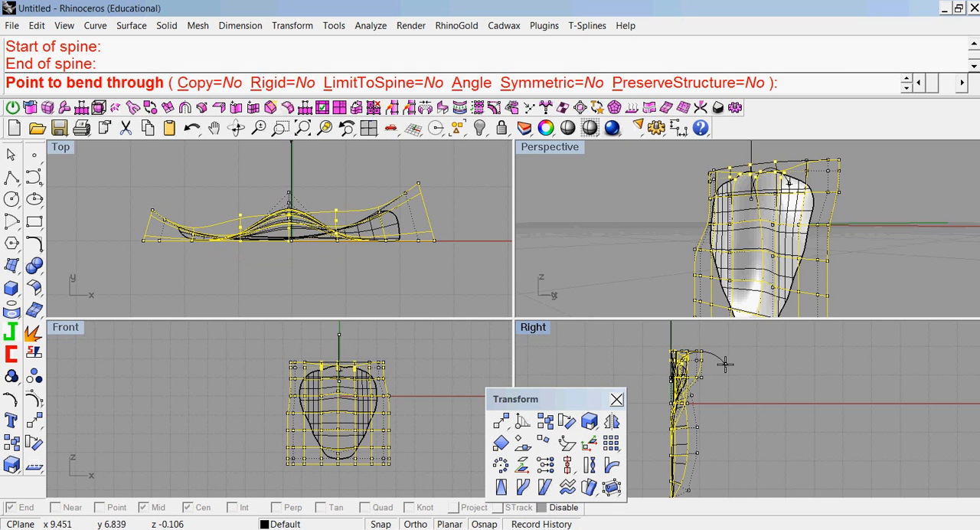
pyautogui.click(724, 365)
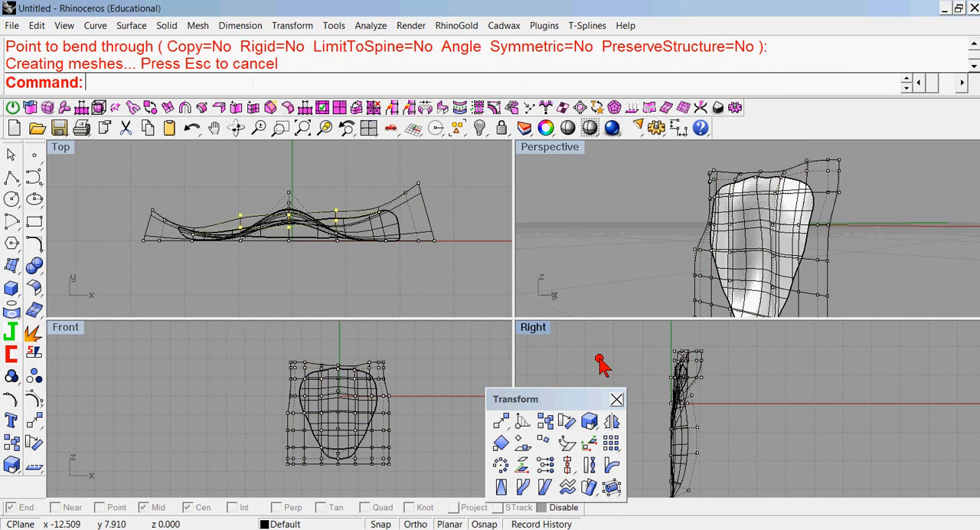
# Turn off the control points and delete the editing cage around the surface.
pyautogui.doubleClick(547, 147)
pyautogui.moveTo(602, 309); pyautogui.dragTo(616, 321, button='right')
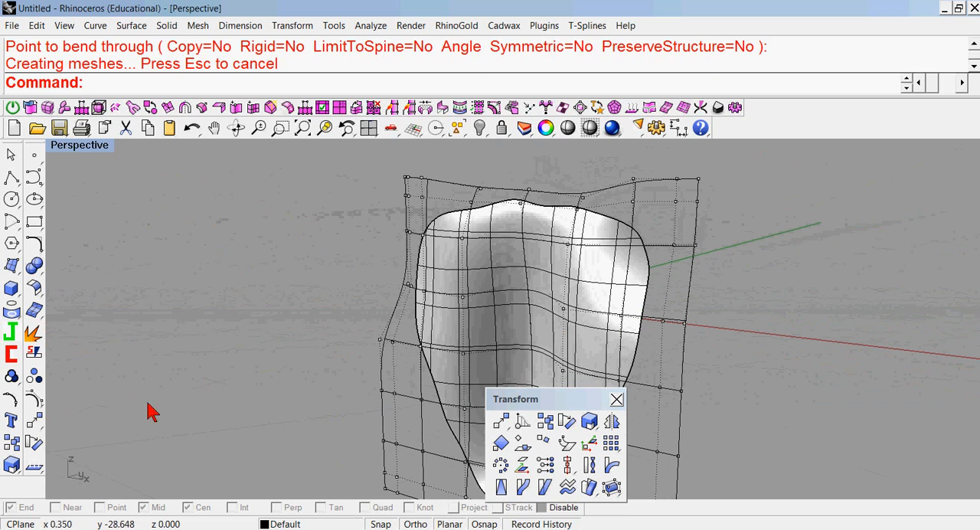
pyautogui.click(23, 401)
pyautogui.click(409, 187)
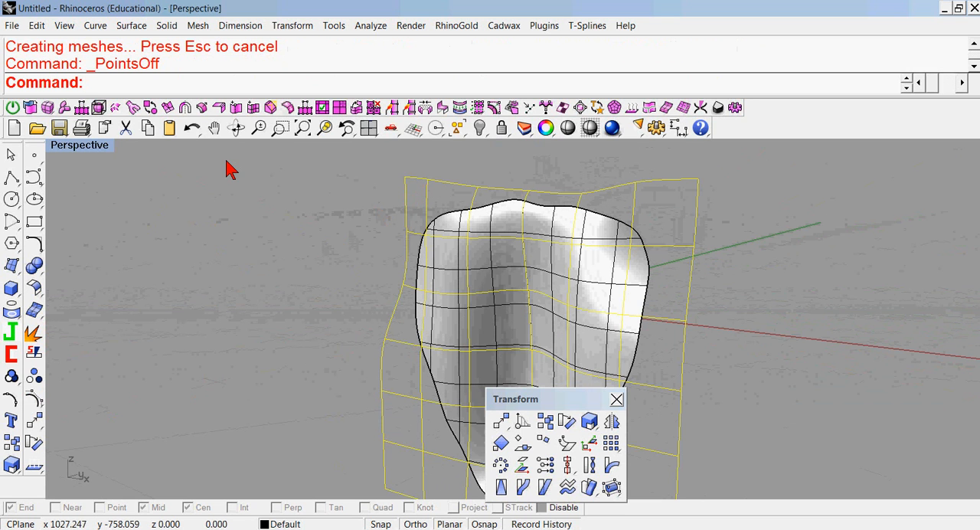
pyautogui.press('Delete')
# Hide the surface's isocurves in its object properties, and close the Properties and Transform panels.
pyautogui.click(481, 285)
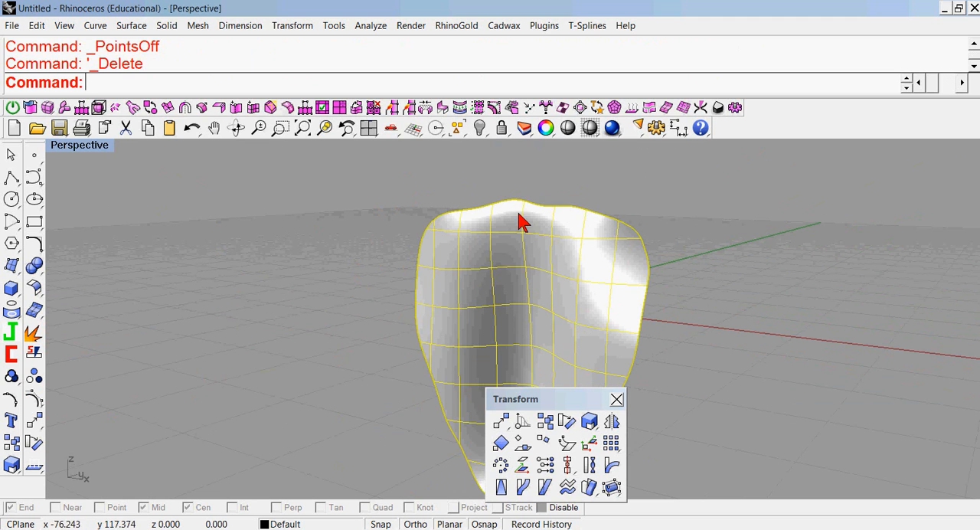
pyautogui.click(544, 130)
pyautogui.click(900, 351)
pyautogui.click(671, 269)
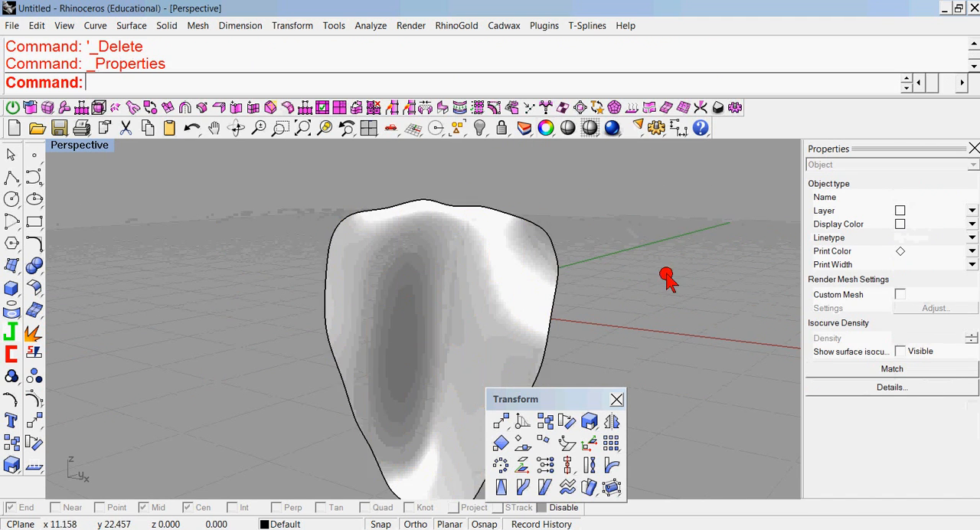
pyautogui.click(616, 399)
pyautogui.click(972, 148)
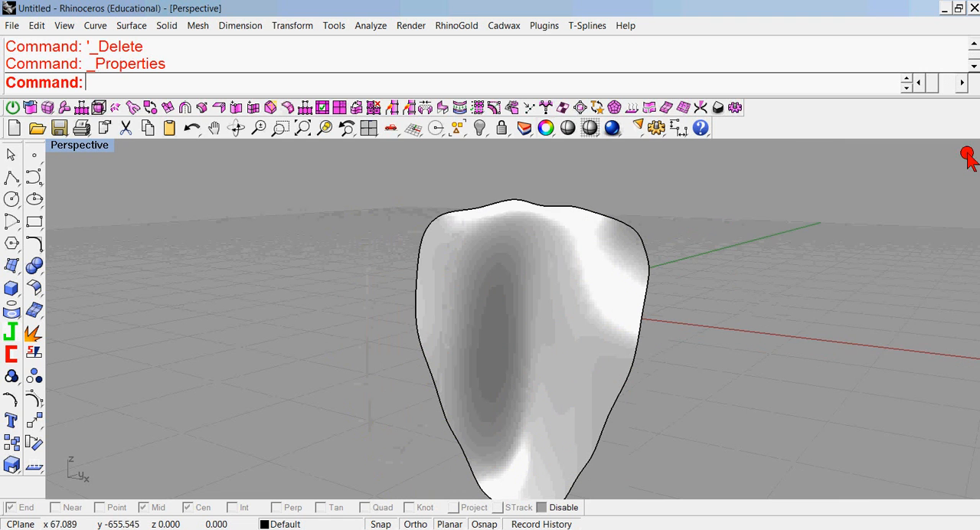
# Offset the surface into a solid with a distance of 0.200, tolerance 0.1 and the offset direction flipped toward positive Y.
pyautogui.moveTo(629, 221); pyautogui.dragTo(496, 245, button='right')
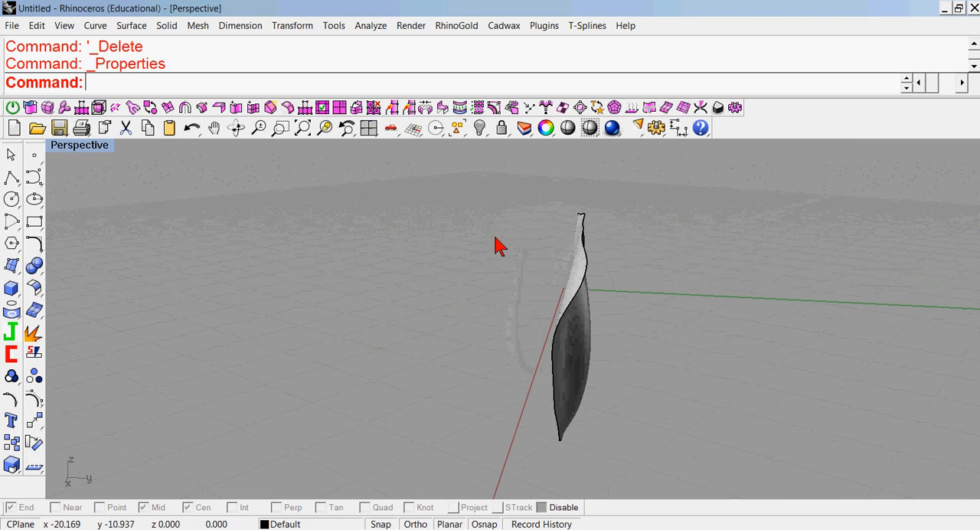
pyautogui.click(36, 289)
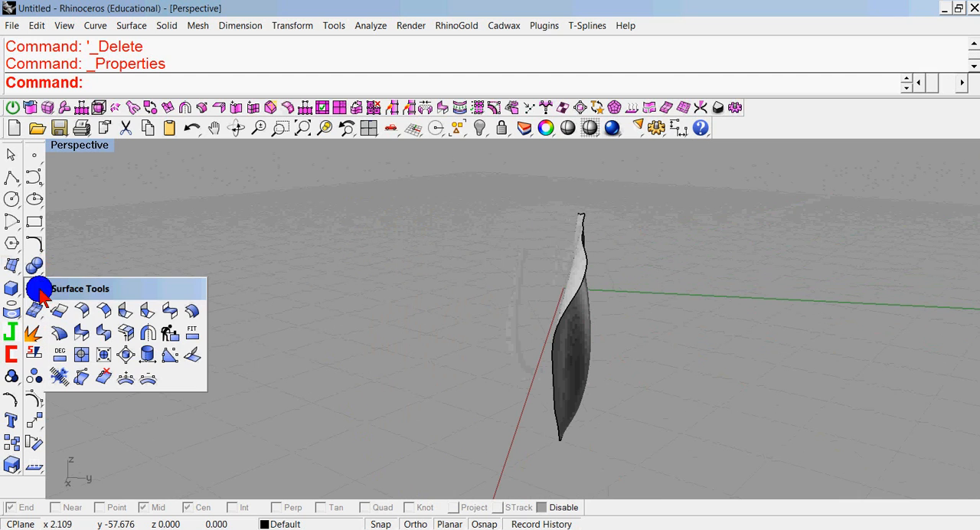
pyautogui.click(191, 314)
pyautogui.click(575, 273)
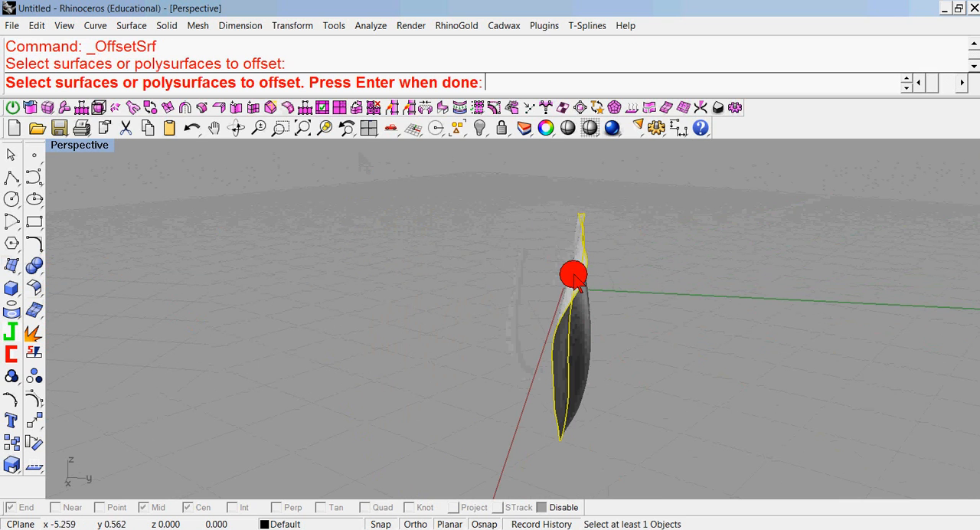
pyautogui.press('Return')
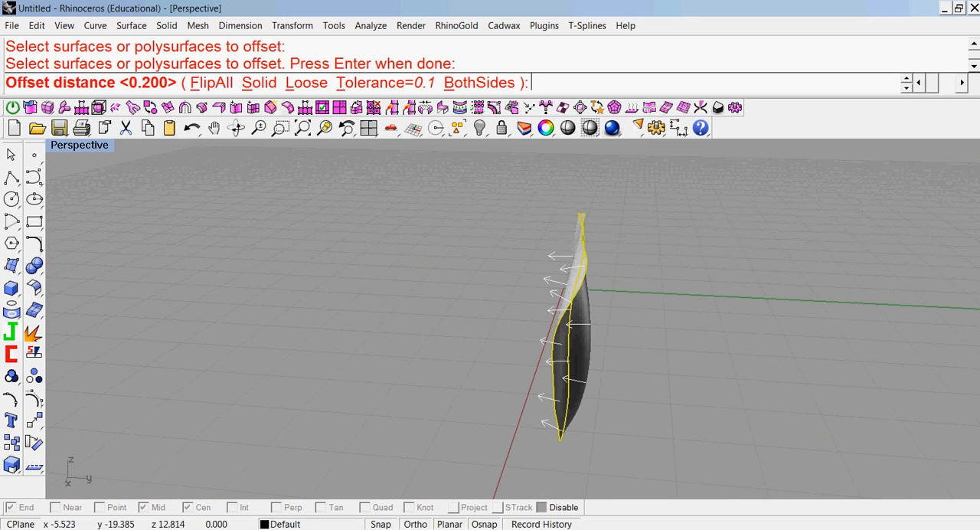
pyautogui.click(259, 85)
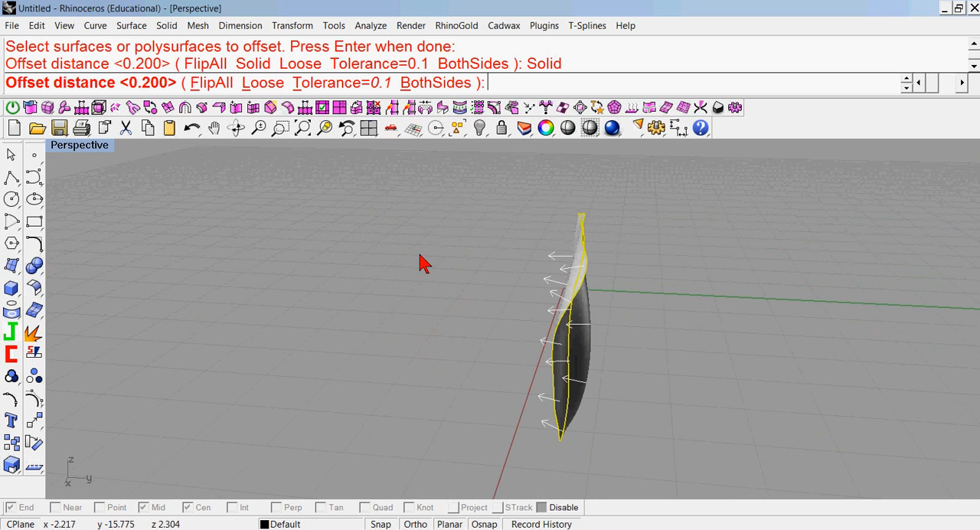
pyautogui.click(211, 83)
pyautogui.press('Return')
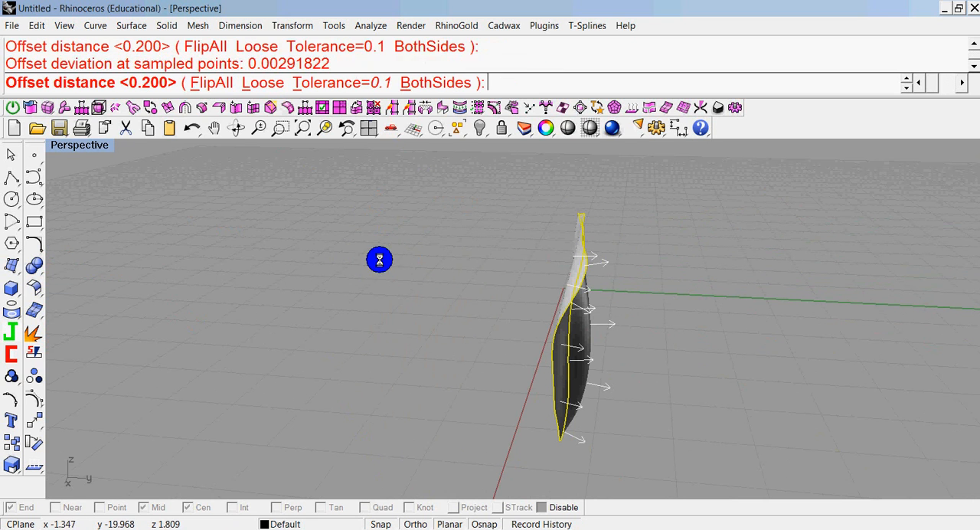
# Move the petal solid straight along positive Y away from the origin in the top view, with Ortho on.
pyautogui.moveTo(384, 269)
pyautogui.mouseDown(button='right')
pyautogui.moveTo(435, 326)
pyautogui.moveTo(567, 308)
pyautogui.mouseUp(button='right')
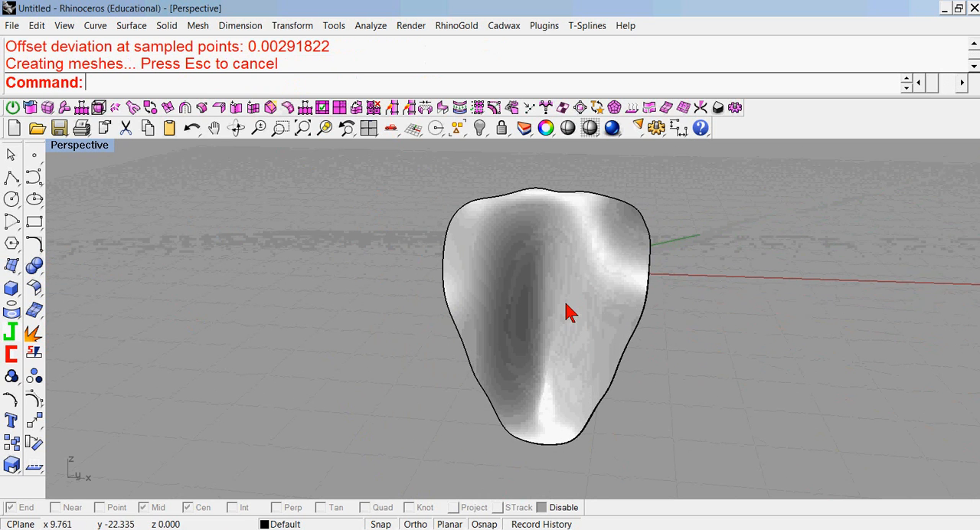
pyautogui.doubleClick(84, 146)
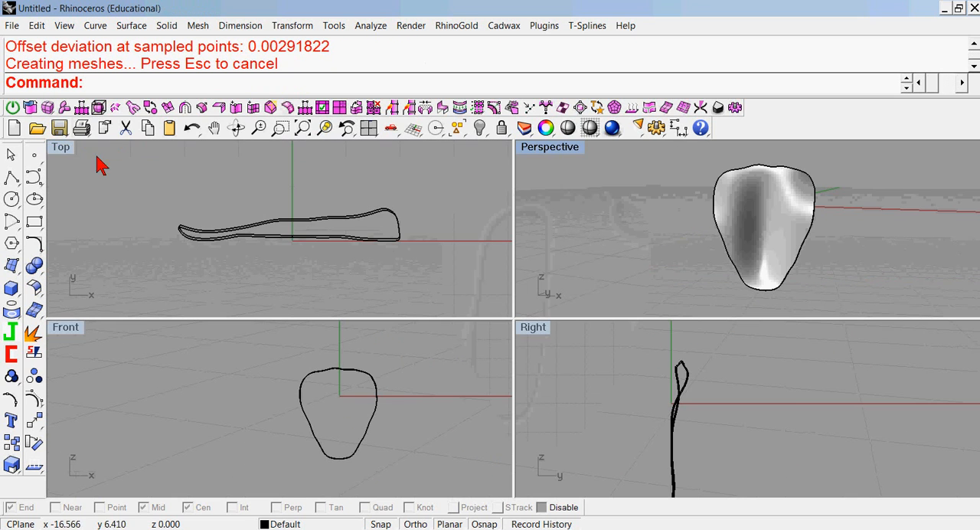
pyautogui.scroll(-2, 291, 289)
pyautogui.click(310, 225)
pyautogui.moveTo(310, 225); pyautogui.dragTo(311, 262, button='right')
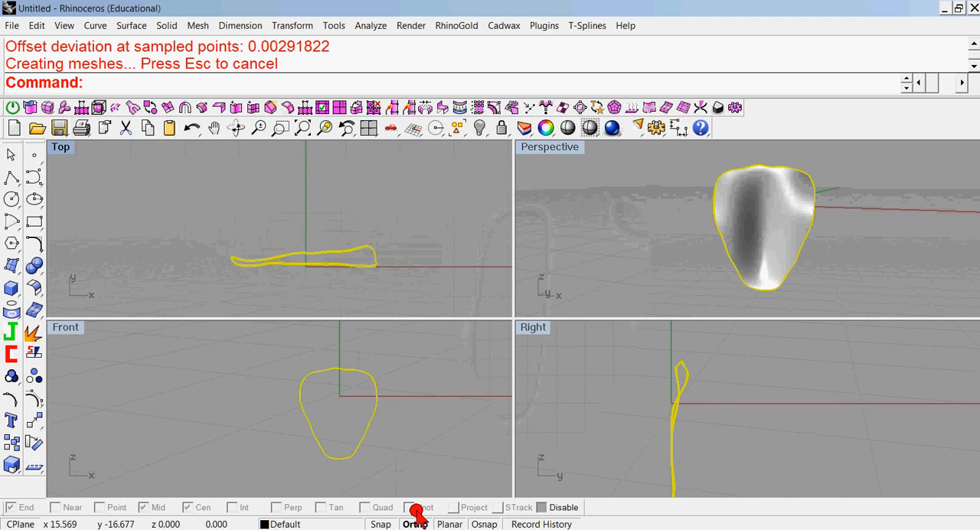
pyautogui.moveTo(308, 265); pyautogui.dragTo(317, 223)
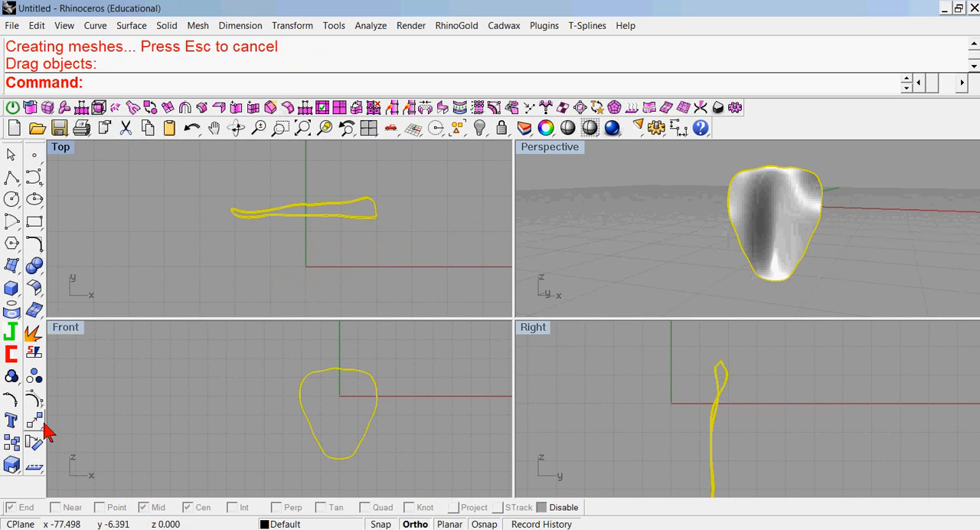
# Rotate the petal solid slightly clockwise about its middle in the top view, with Ortho off.
pyautogui.click(35, 440)
pyautogui.click(309, 211)
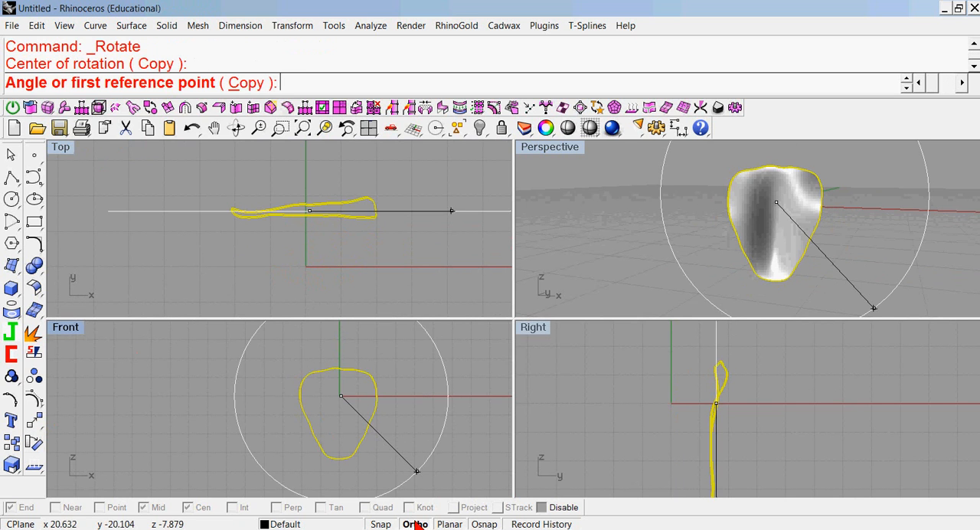
pyautogui.click(381, 256)
pyautogui.click(382, 226)
pyautogui.click(406, 186)
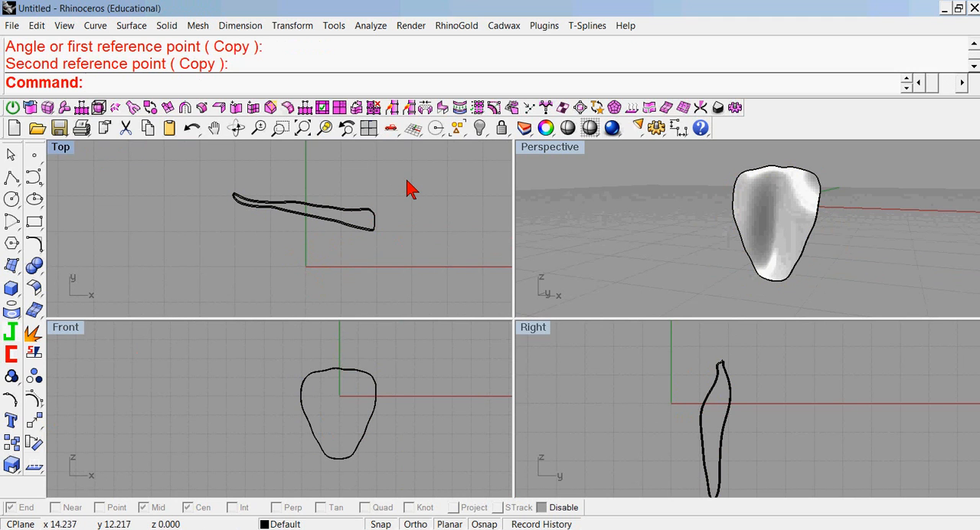
pyautogui.click(307, 216)
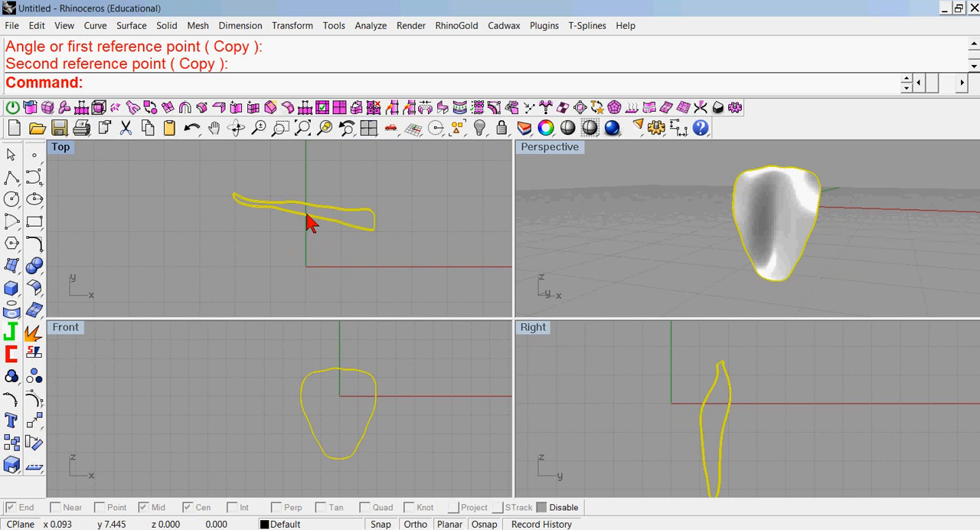
pyautogui.click(33, 427)
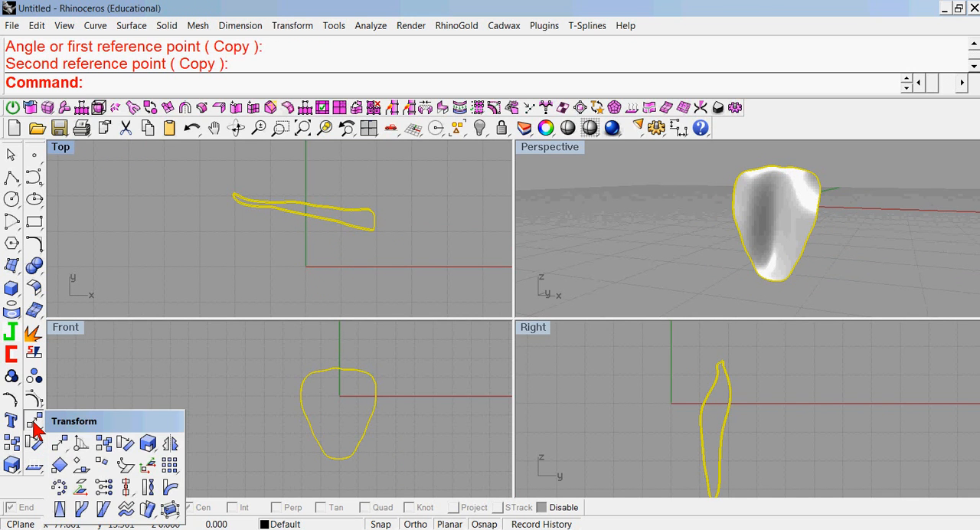
pyautogui.click(169, 494)
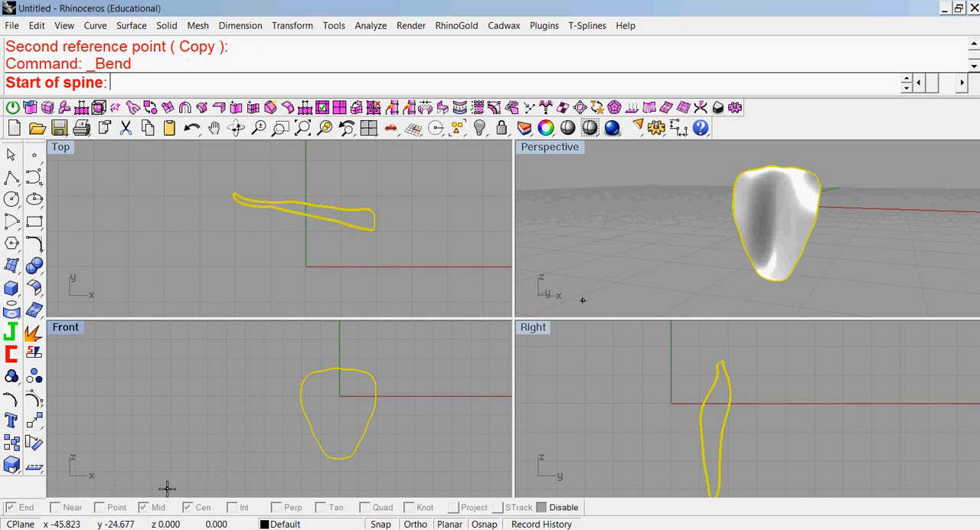
pyautogui.click(342, 474)
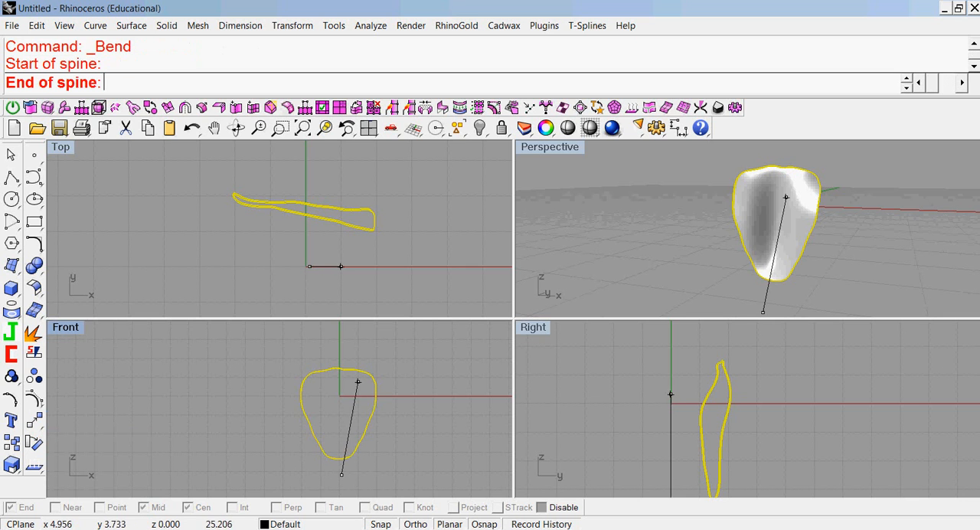
pyautogui.click(343, 343)
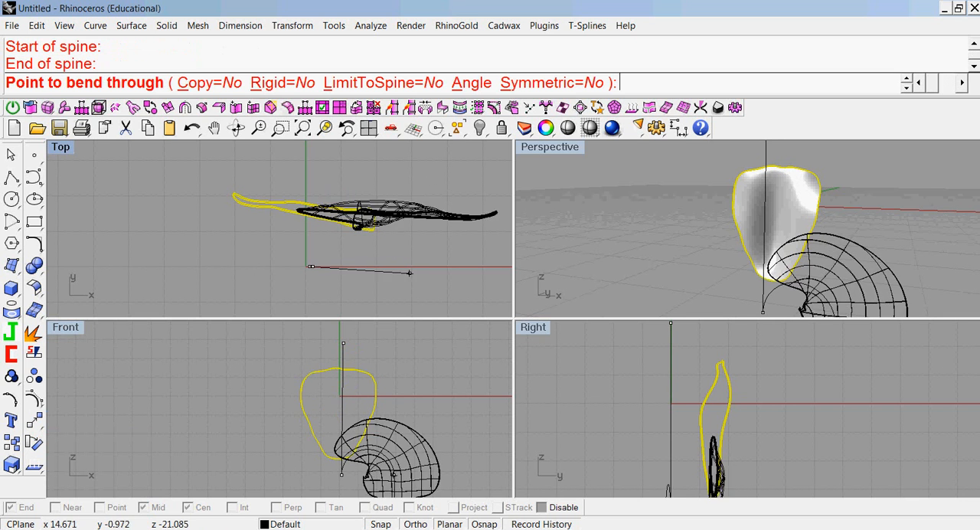
pyautogui.press('Escape')
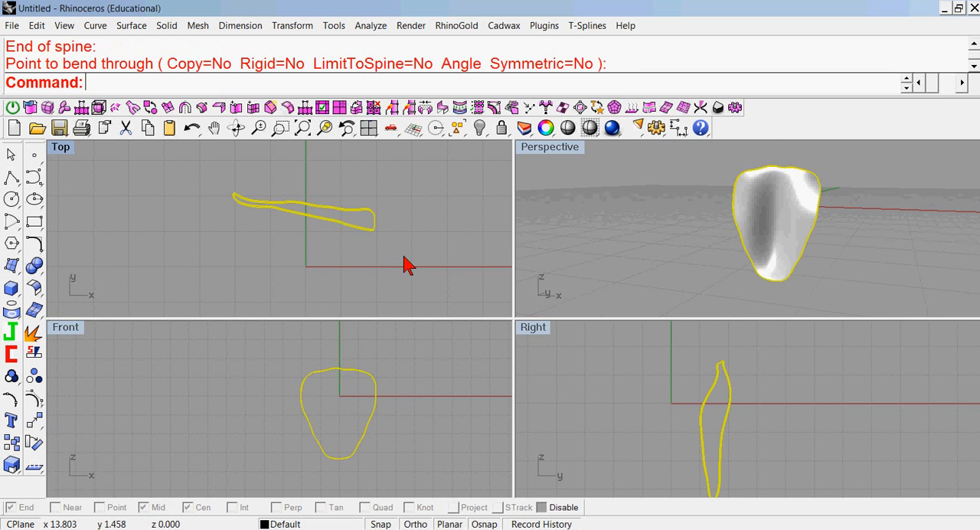
# Undo the last bend and rebend the petal solid symmetrically about its middle in the top view, curving both ends toward negative Y.
pyautogui.rightClick(256, 252)
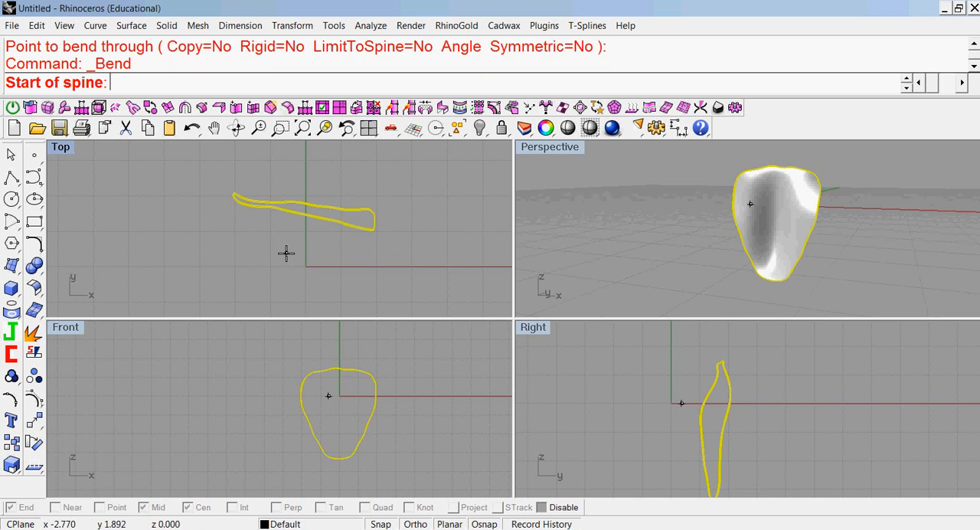
pyautogui.hotkey('ctrl', 'z')
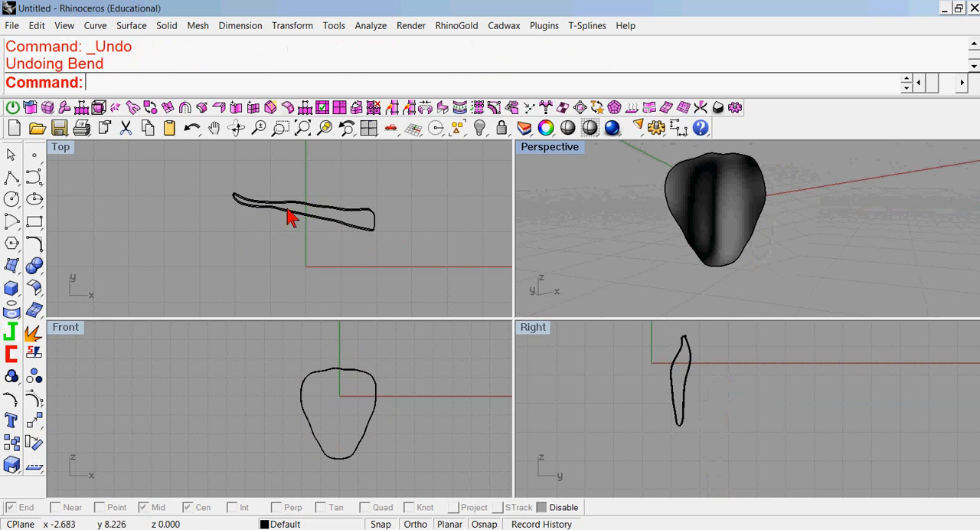
pyautogui.rightClick(188, 93)
pyautogui.click(205, 205)
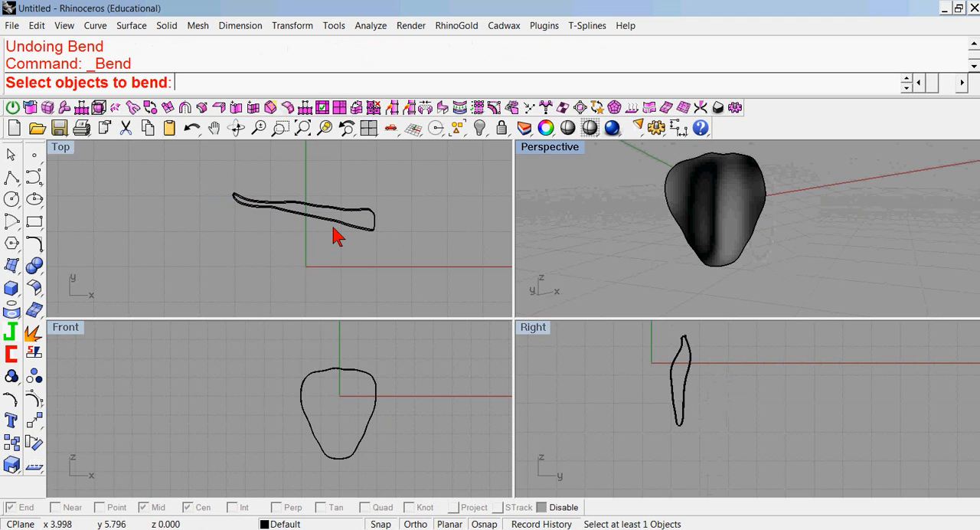
pyautogui.click(339, 223)
pyautogui.rightClick(306, 254)
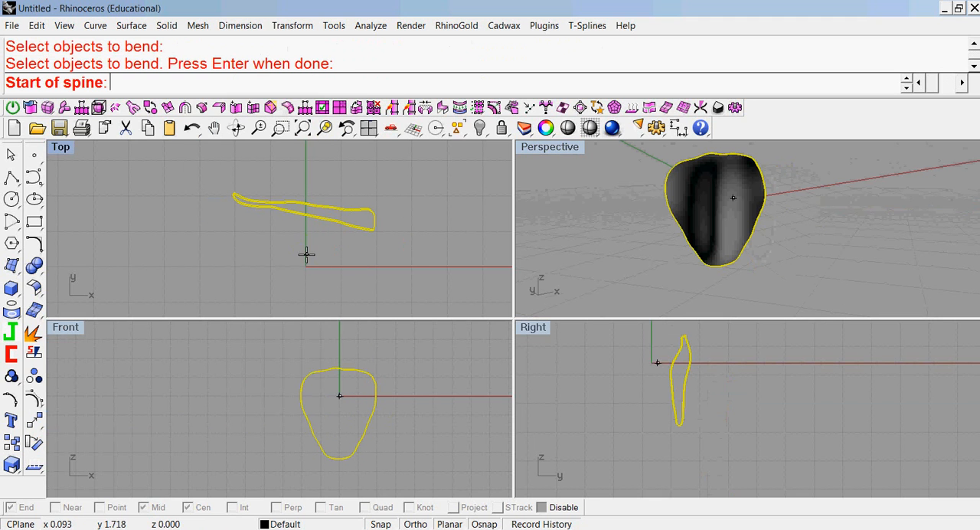
pyautogui.click(305, 208)
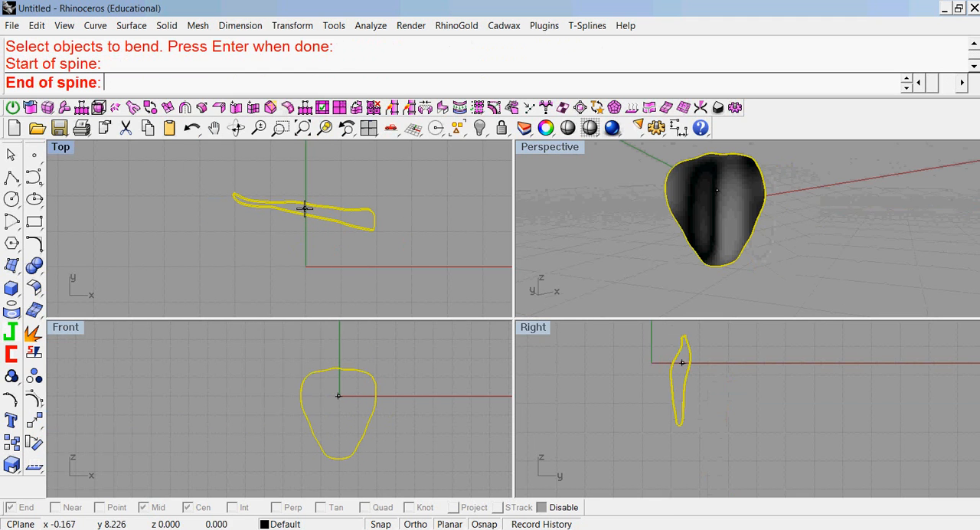
pyautogui.click(397, 227)
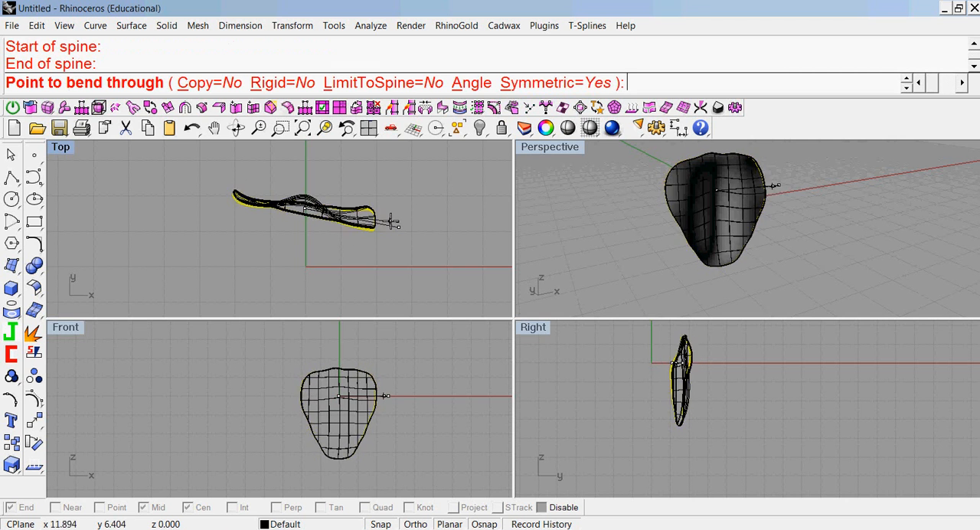
pyautogui.click(528, 83)
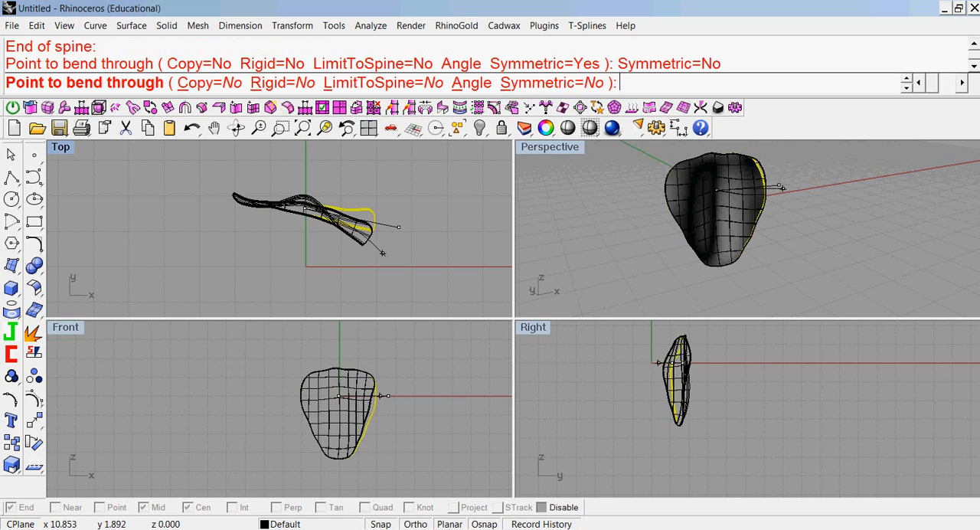
pyautogui.click(536, 83)
pyautogui.click(388, 244)
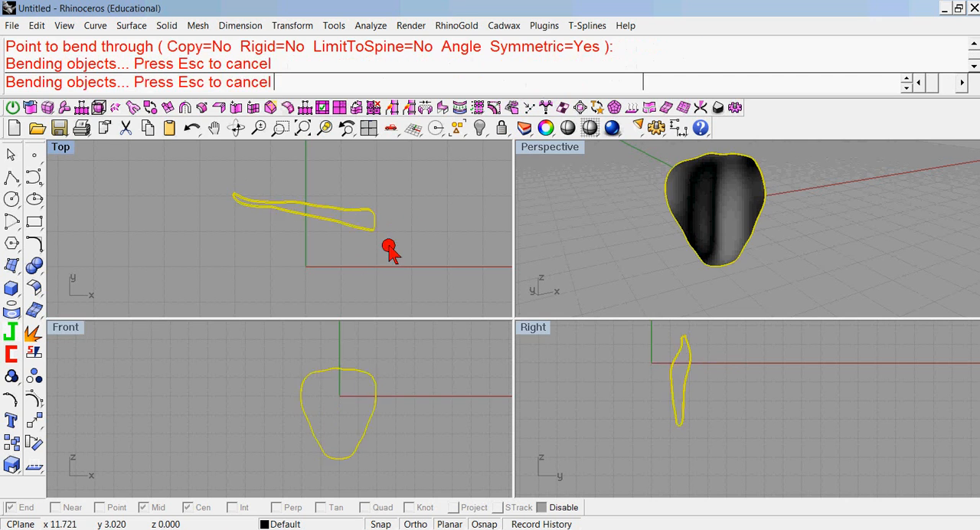
pyautogui.moveTo(554, 222)
pyautogui.mouseDown(button='right')
pyautogui.moveTo(934, 162)
pyautogui.moveTo(871, 202)
pyautogui.mouseUp(button='right')
pyautogui.moveTo(436, 267); pyautogui.dragTo(482, 245, button='right')
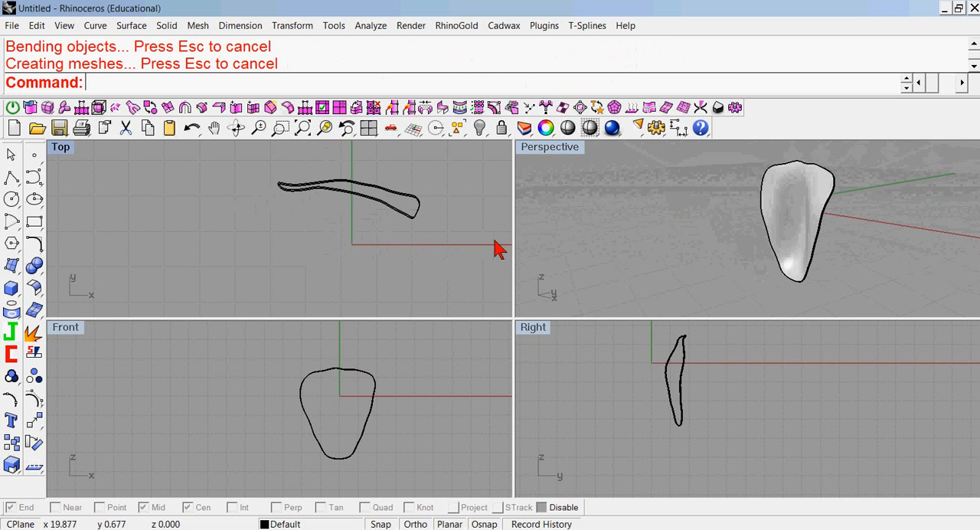
pyautogui.click(365, 207)
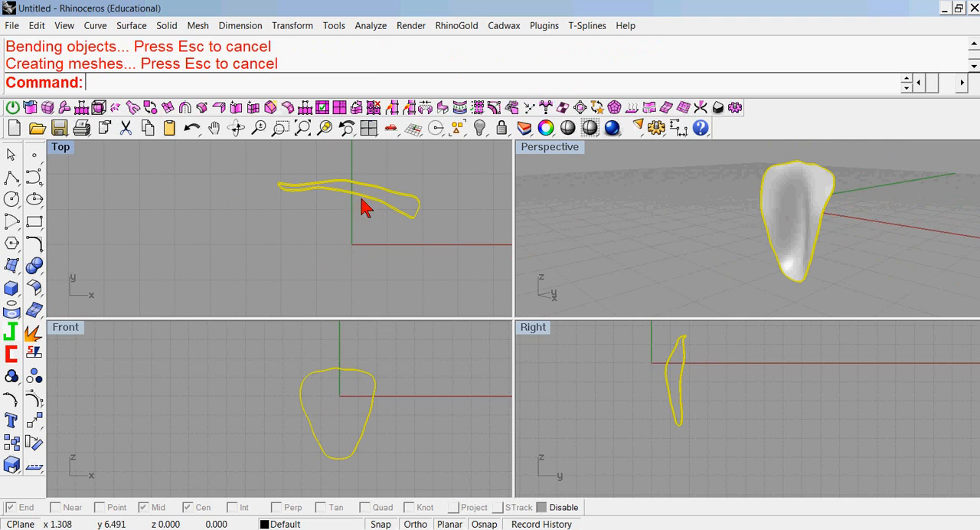
pyautogui.click(38, 418)
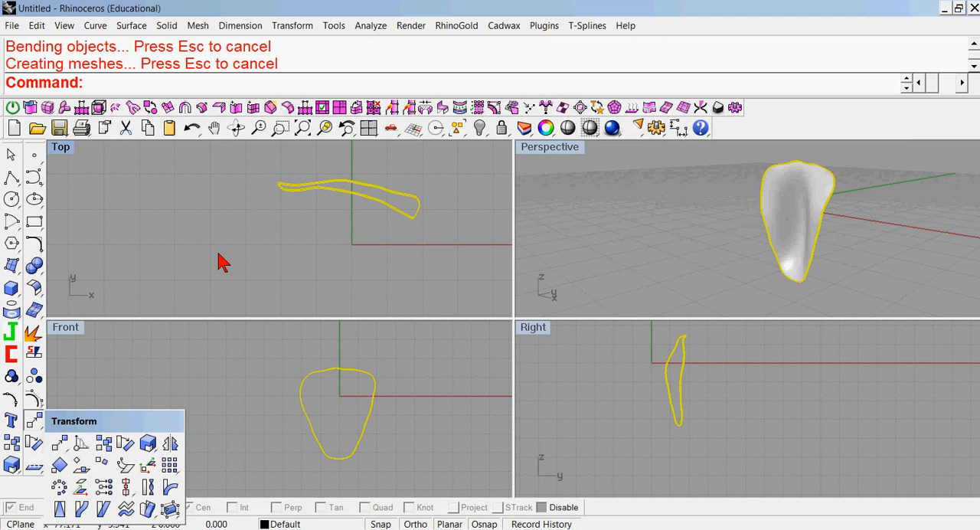
pyautogui.click(169, 347)
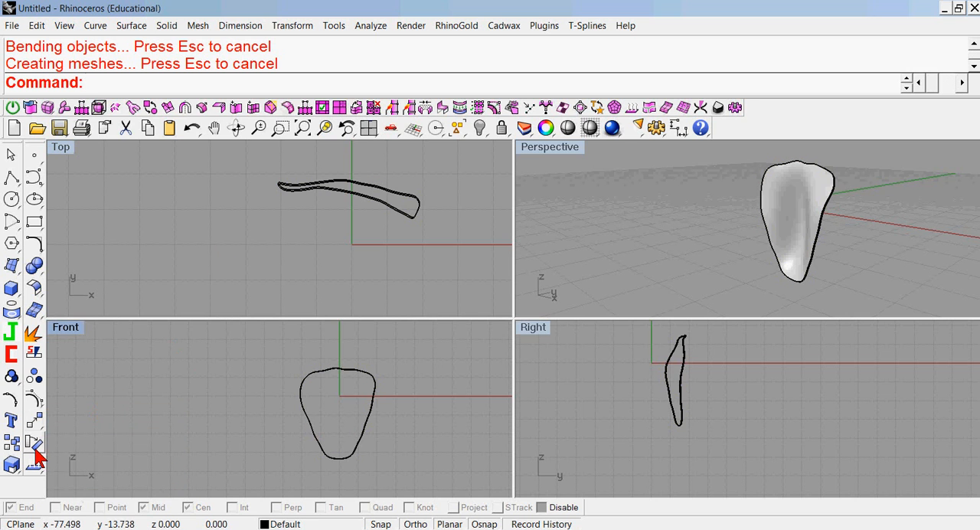
# Rotate a copy of the petal solid about 55° counterclockwise in the top view, around a point just beside the origin.
pyautogui.click(322, 186)
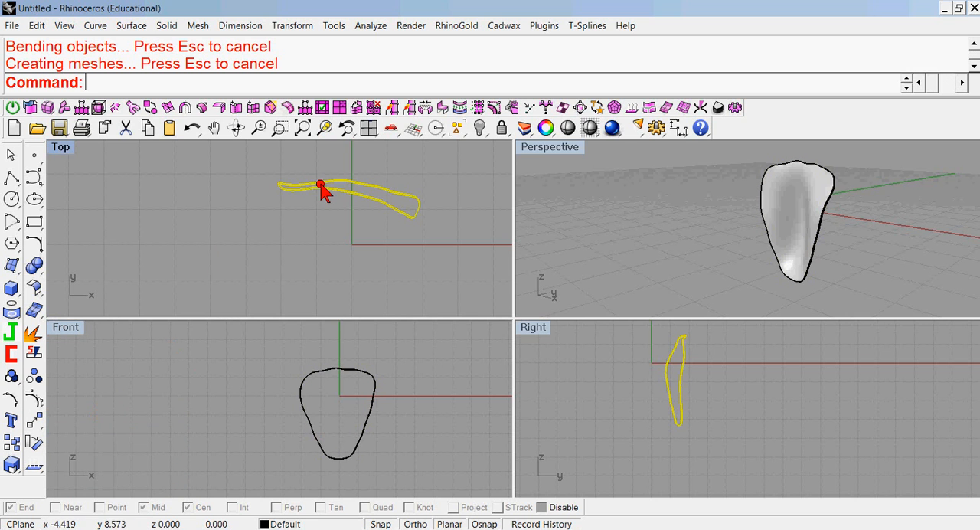
pyautogui.click(34, 444)
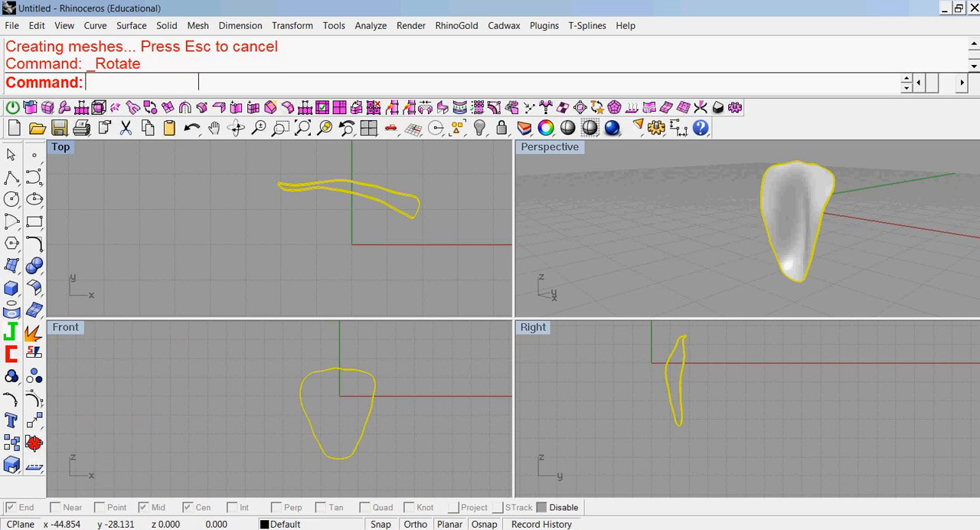
pyautogui.click(345, 232)
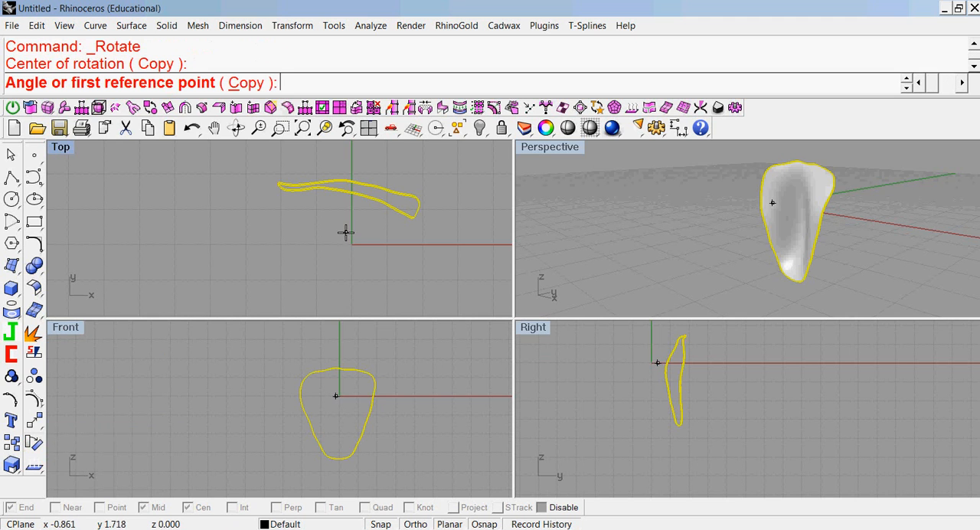
pyautogui.click(245, 83)
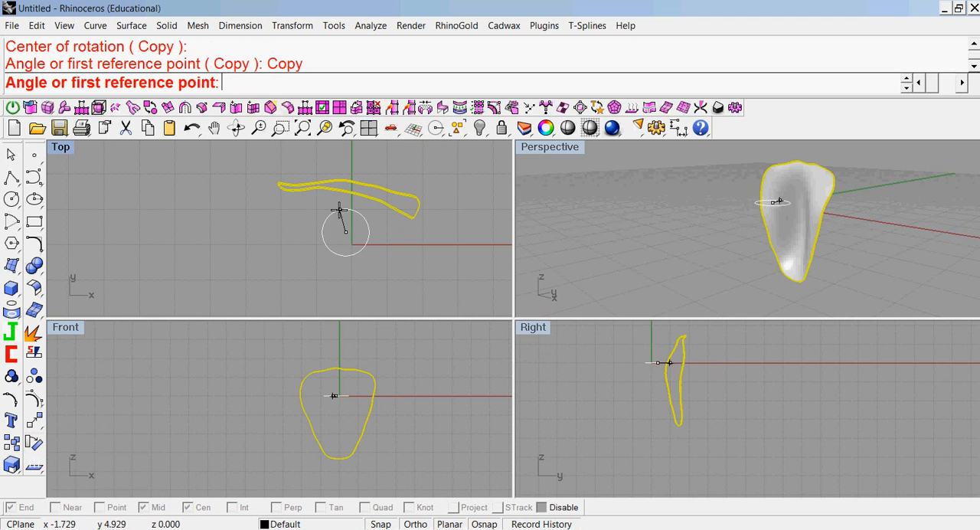
pyautogui.click(368, 164)
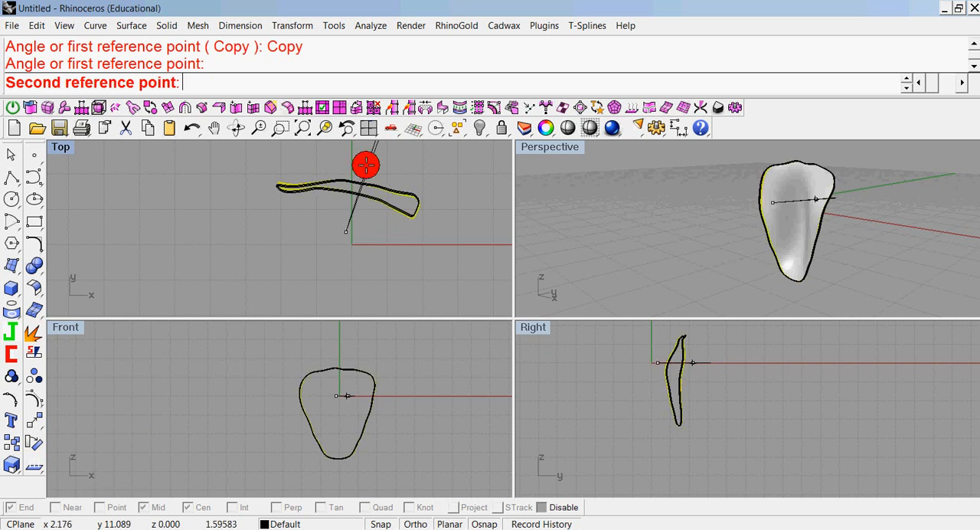
pyautogui.click(296, 167)
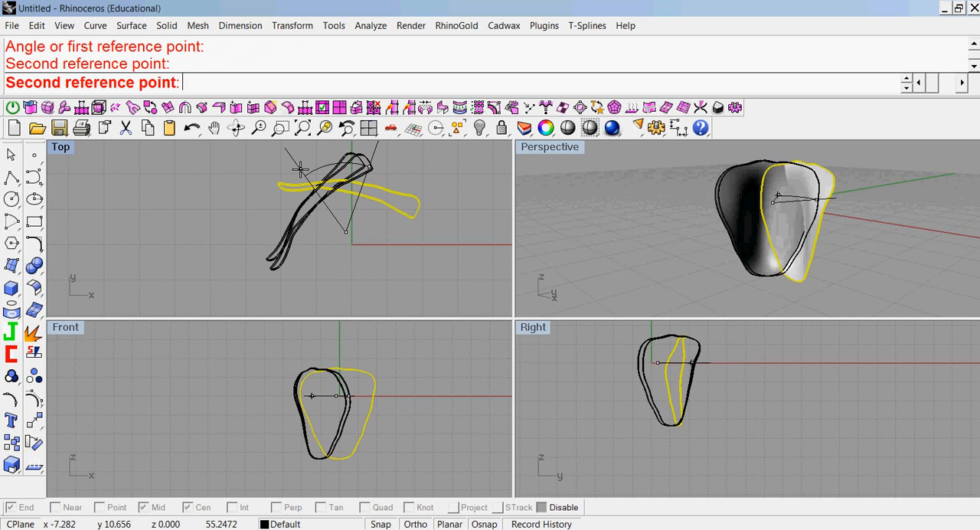
pyautogui.rightClick(304, 178)
# Move the rotated petal copy toward negative X and negative Y in the top view, keeping it overlapping the original's thin end.
pyautogui.moveTo(283, 243)
pyautogui.mouseDown()
pyautogui.moveTo(286, 230)
pyautogui.moveTo(276, 257)
pyautogui.moveTo(255, 269)
pyautogui.moveTo(275, 245)
pyautogui.mouseUp()
pyautogui.click(339, 238)
pyautogui.click(285, 230)
# Bend the petal copy's upper half in the top view toward positive X and negative Y, from its middle outward, with Symmetric=No.
pyautogui.middleClick(184, 90)
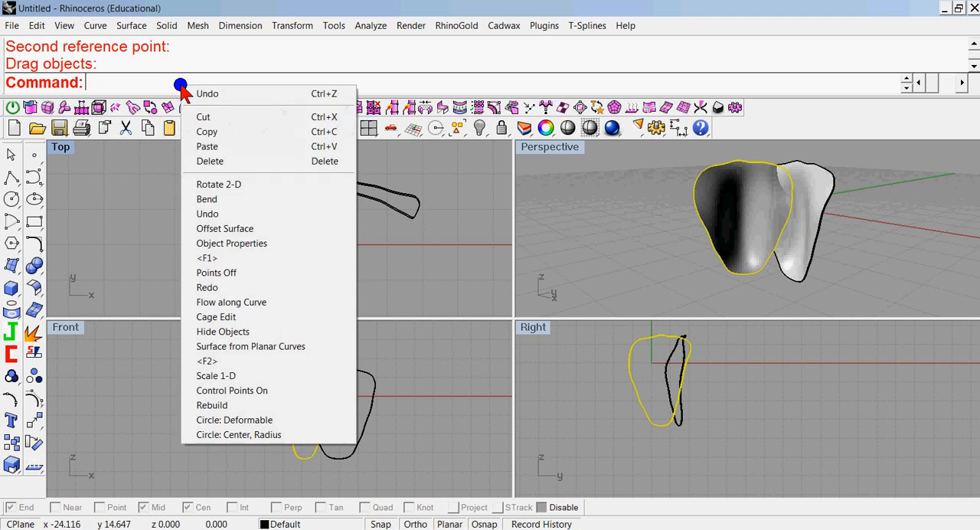
pyautogui.click(208, 199)
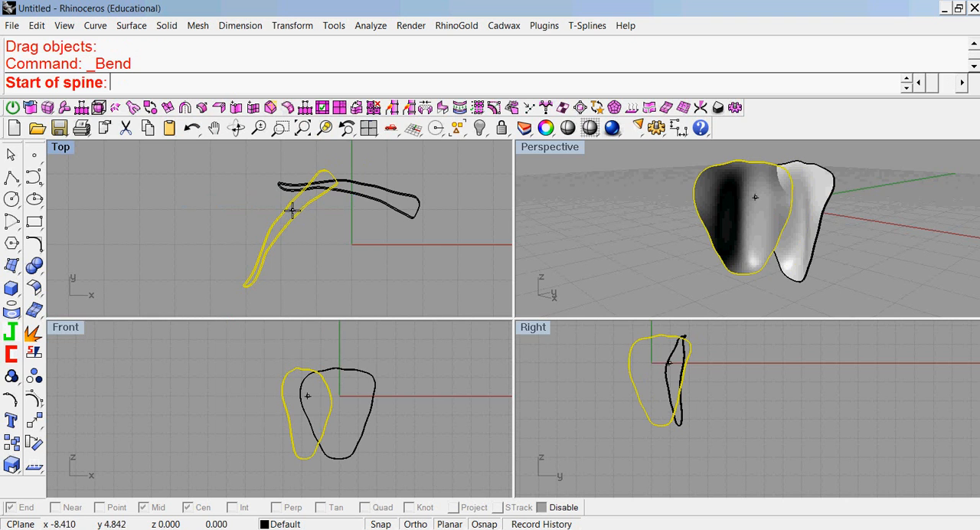
pyautogui.click(306, 192)
pyautogui.click(345, 161)
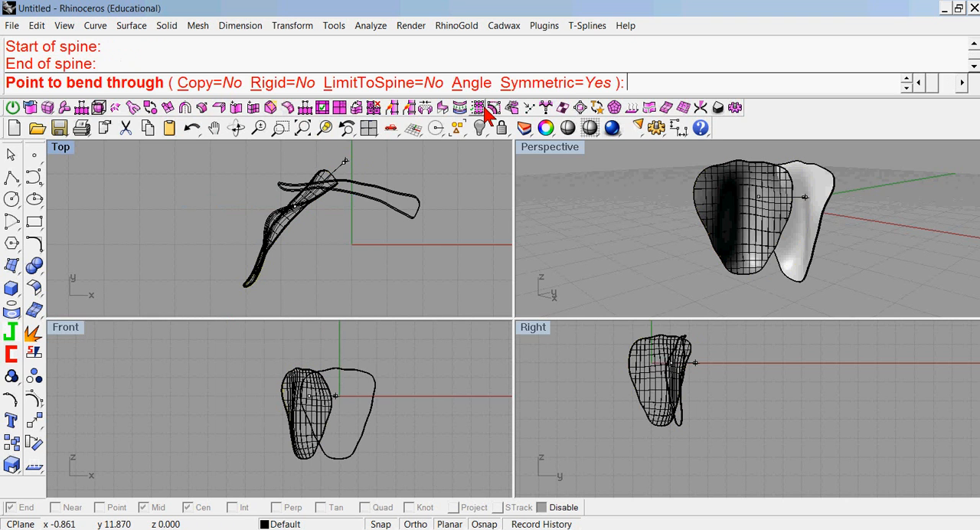
pyautogui.click(547, 81)
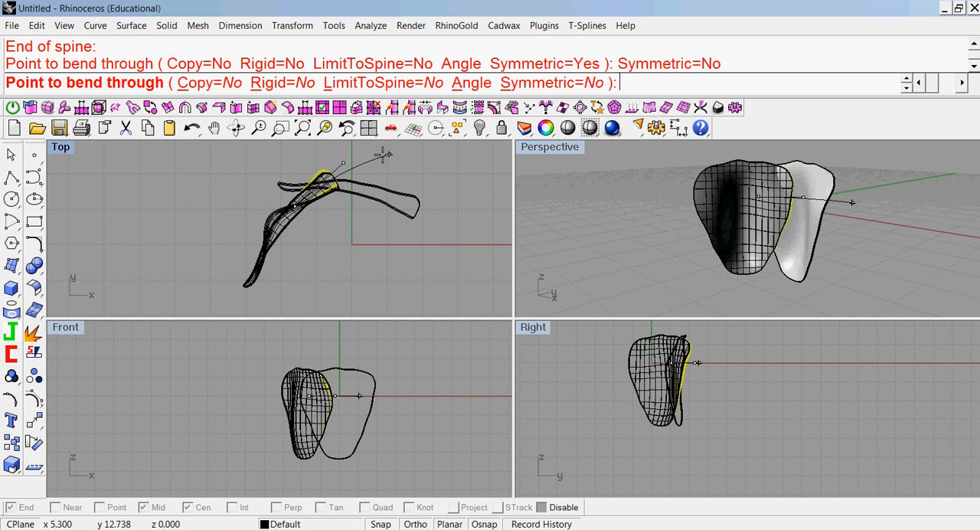
pyautogui.click(385, 207)
pyautogui.click(641, 197)
pyautogui.moveTo(641, 197); pyautogui.dragTo(736, 148, button='right')
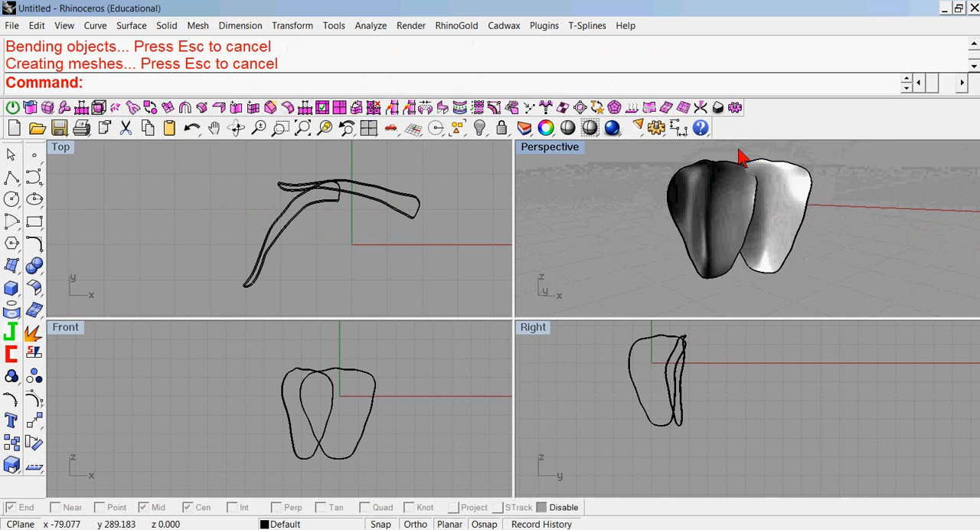
pyautogui.scroll(5, 775, 188)
pyautogui.moveTo(767, 205); pyautogui.dragTo(652, 208, button='right')
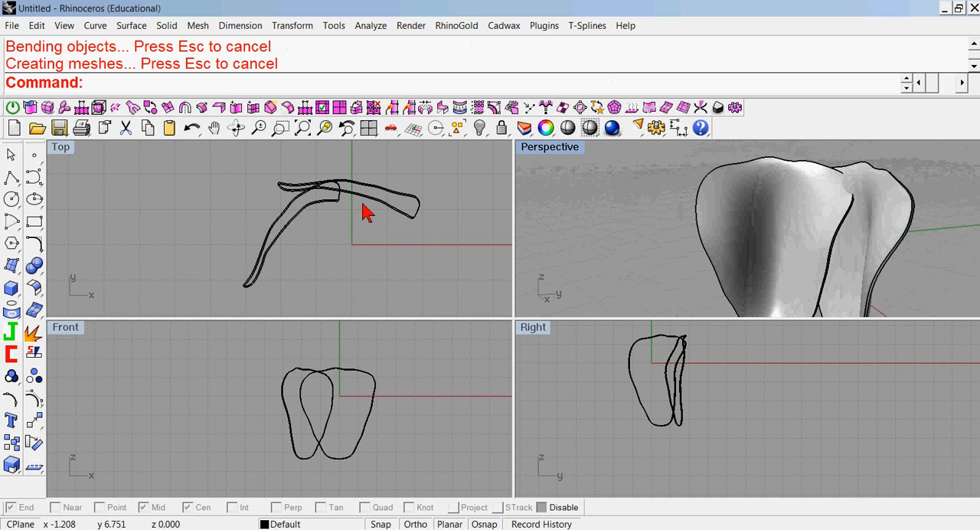
# Move the bent copy slightly toward negative Y in the top view so it clears the original petal.
pyautogui.moveTo(307, 216); pyautogui.dragTo(301, 225)
pyautogui.click(573, 196)
pyautogui.moveTo(574, 197); pyautogui.dragTo(739, 198, button='right')
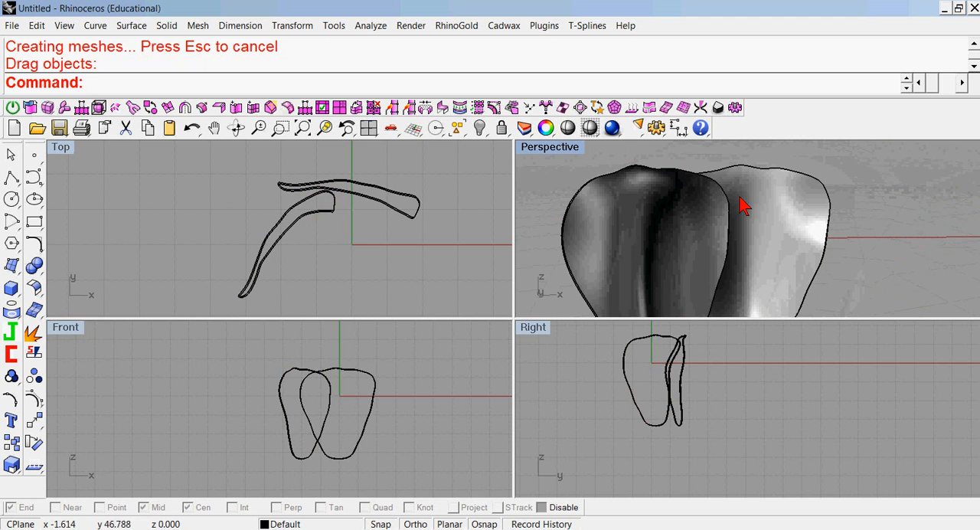
# Rotate the petal copy slightly counterclockwise about a point in its upper part in the front view.
pyautogui.click(291, 448)
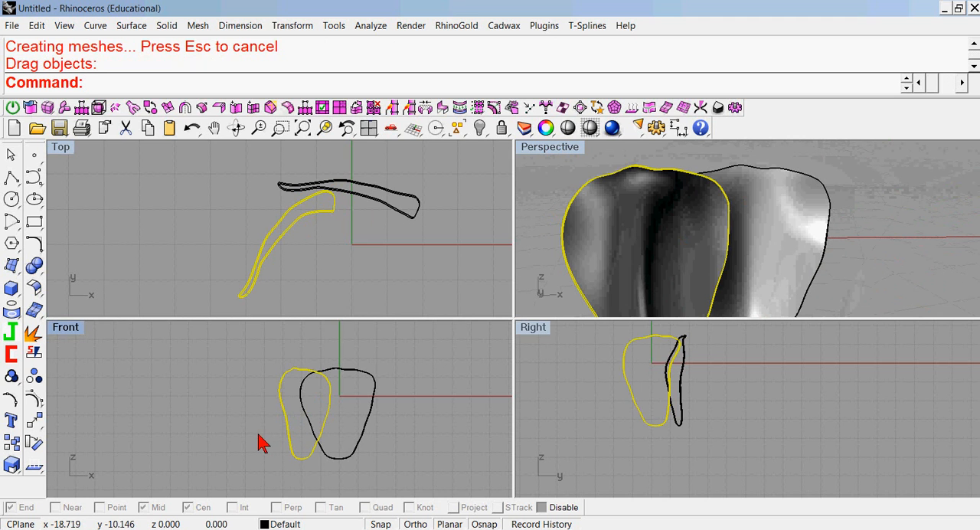
pyautogui.moveTo(597, 450); pyautogui.dragTo(542, 432, button='right')
pyautogui.click(36, 442)
pyautogui.click(293, 388)
pyautogui.click(204, 420)
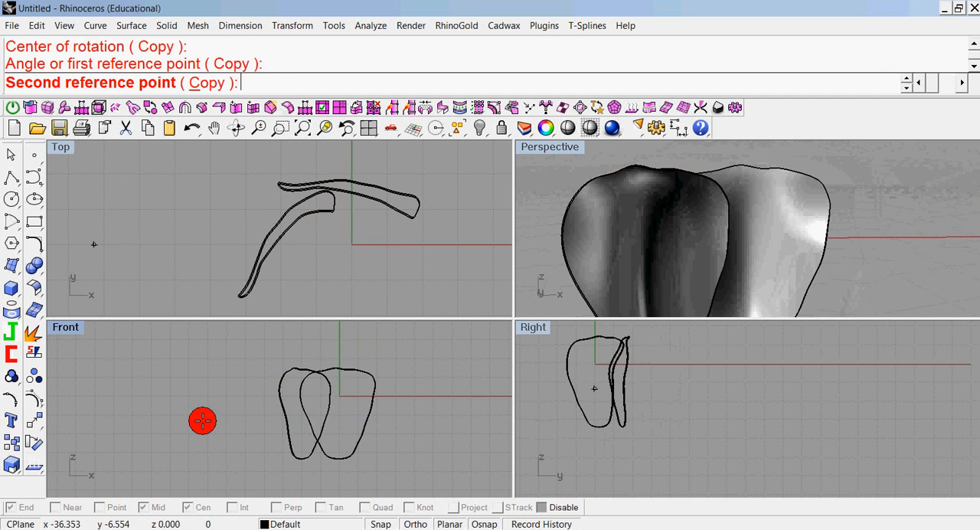
pyautogui.click(216, 440)
pyautogui.click(531, 208)
pyautogui.moveTo(532, 207); pyautogui.dragTo(830, 237, button='right')
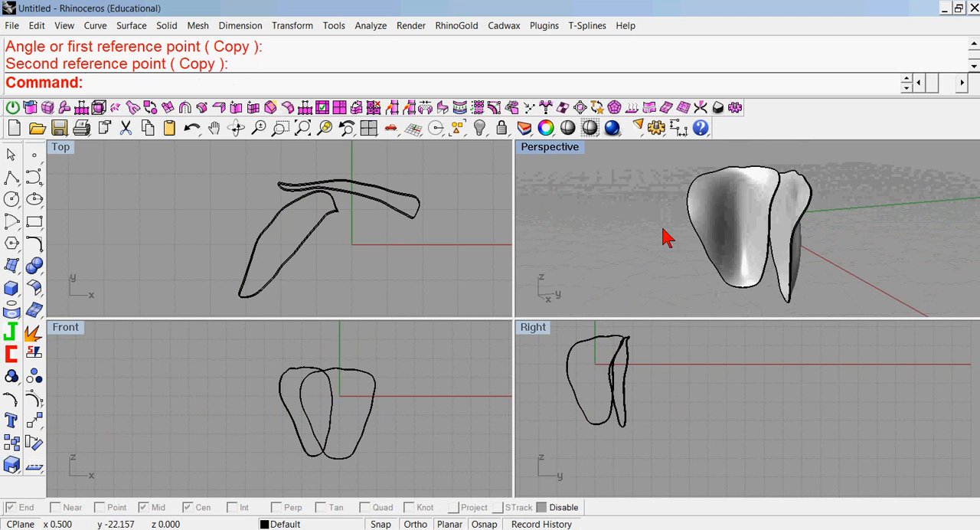
# Move the copy closer to the original petal in the top view, and rotate it about 9.6° counterclockwise in the front view.
pyautogui.moveTo(326, 230)
pyautogui.mouseDown()
pyautogui.moveTo(328, 215)
pyautogui.moveTo(335, 224)
pyautogui.mouseUp()
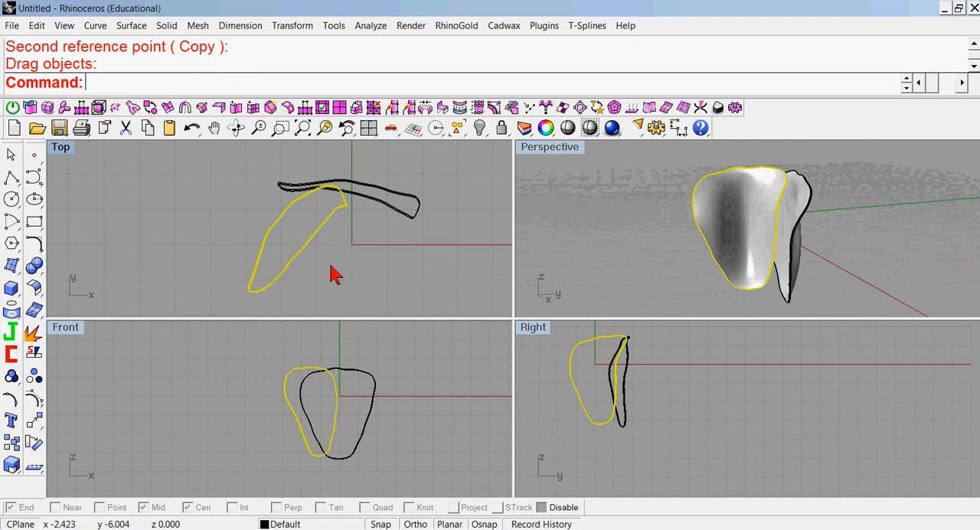
pyautogui.rightClick(356, 341)
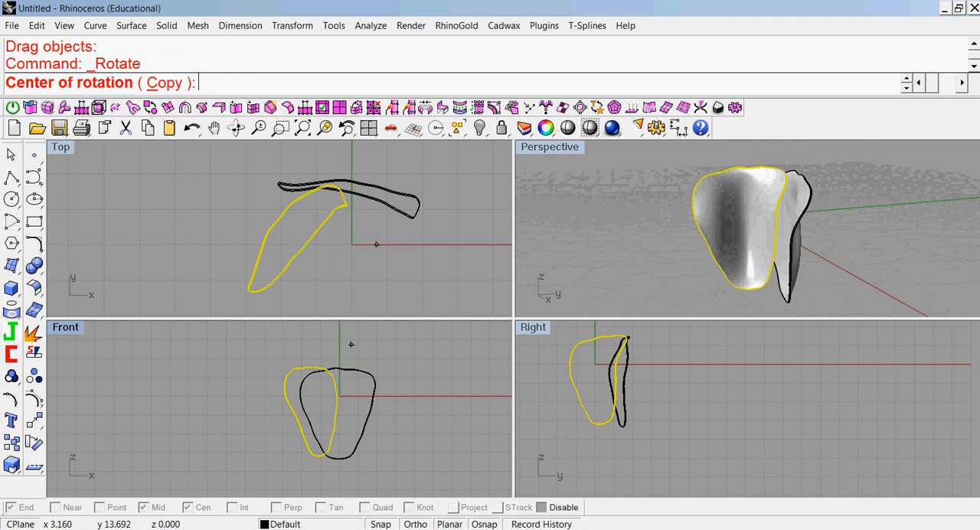
pyautogui.click(305, 384)
pyautogui.click(217, 459)
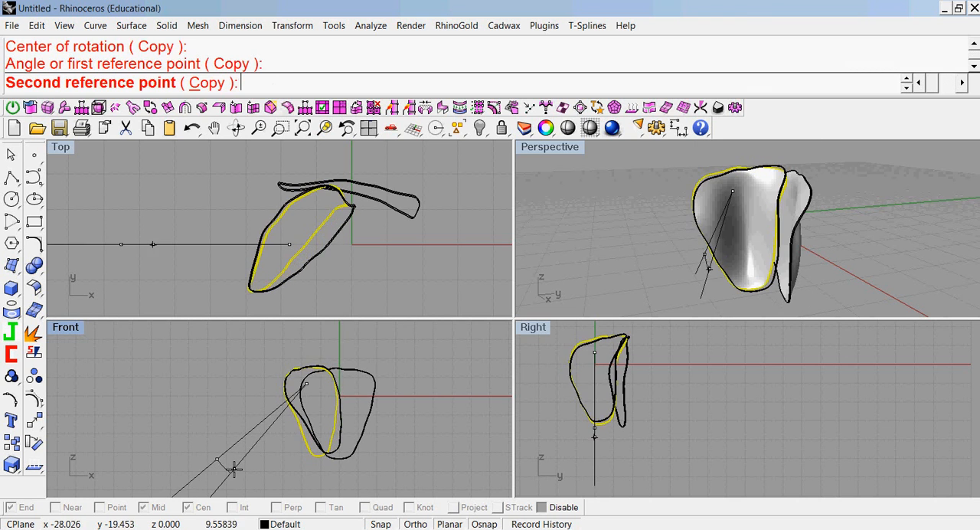
pyautogui.click(233, 469)
pyautogui.click(633, 234)
pyautogui.moveTo(633, 234); pyautogui.dragTo(970, 202, button='right')
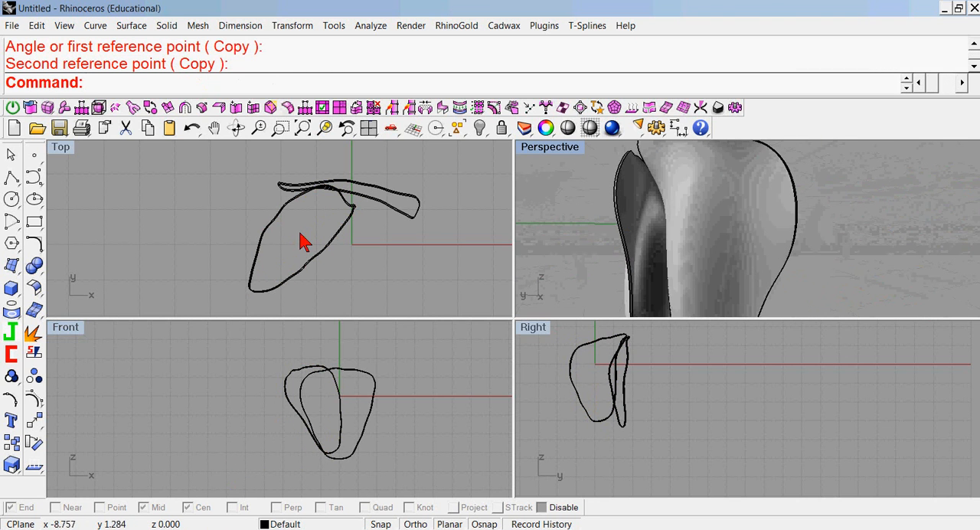
# Lower the petal copy slightly along negative Z in the right view.
pyautogui.click(266, 238)
pyautogui.moveTo(583, 360)
pyautogui.mouseDown()
pyautogui.moveTo(575, 357)
pyautogui.moveTo(584, 373)
pyautogui.mouseUp()
pyautogui.click(574, 258)
pyautogui.moveTo(575, 258)
pyautogui.mouseDown(button='right')
pyautogui.moveTo(564, 243)
pyautogui.moveTo(936, 256)
pyautogui.moveTo(783, 159)
pyautogui.mouseUp(button='right')
# Rotate the original petal slightly counterclockwise about its thin end in the top view.
pyautogui.click(413, 207)
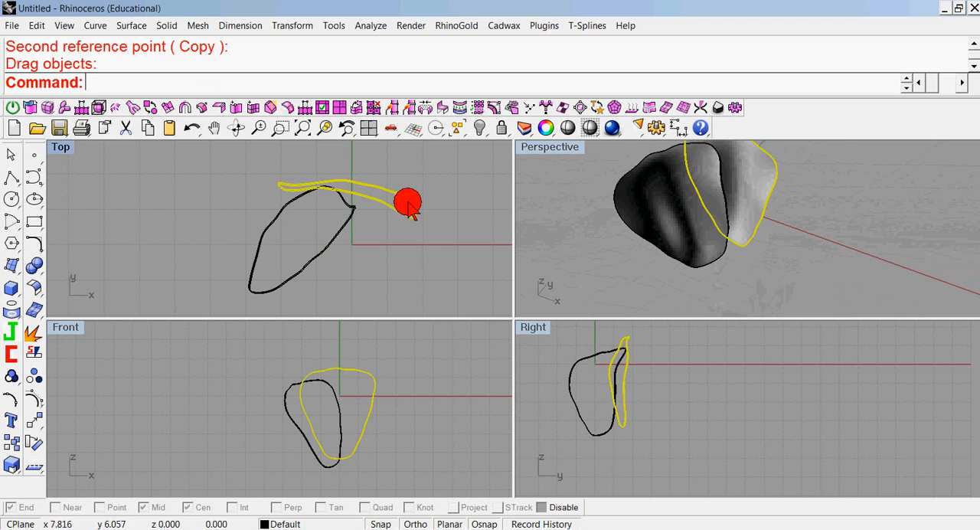
pyautogui.click(34, 445)
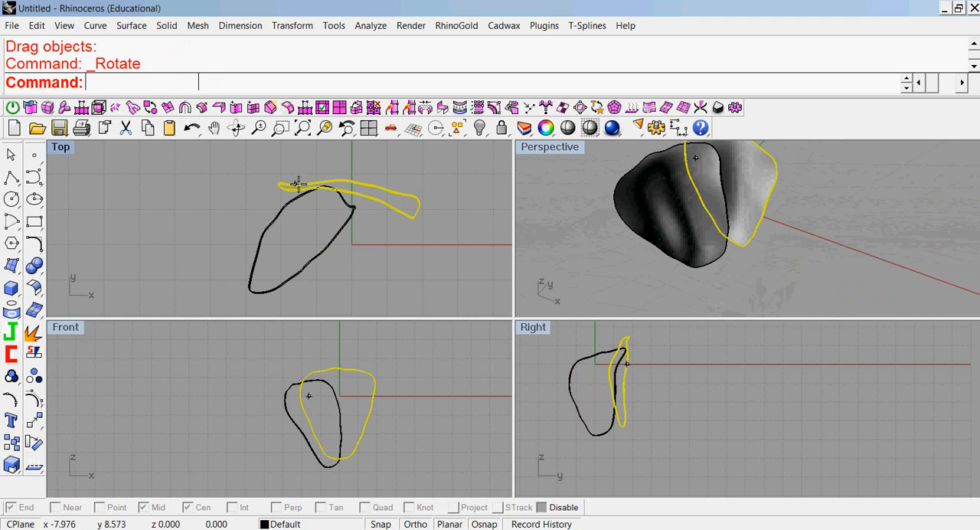
pyautogui.click(403, 223)
pyautogui.click(446, 263)
pyautogui.click(452, 254)
pyautogui.click(469, 214)
pyautogui.moveTo(737, 212); pyautogui.dragTo(599, 223, button='right')
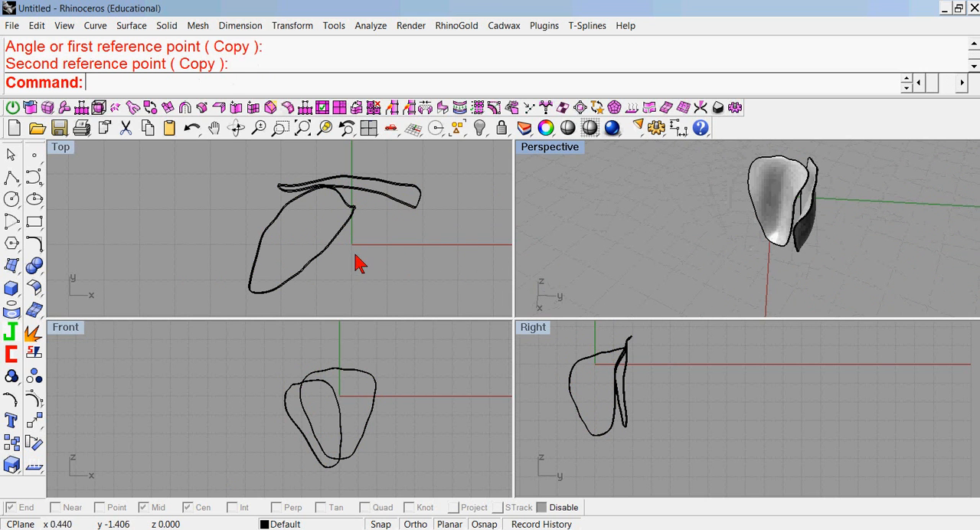
# Bend the yellow-outlined lower-left petal symmetrically in the top view, with a spine from its middle past its lower end, and nudge it slightly along positive Y.
pyautogui.moveTo(362, 264); pyautogui.dragTo(323, 233, button='right')
pyautogui.click(279, 229)
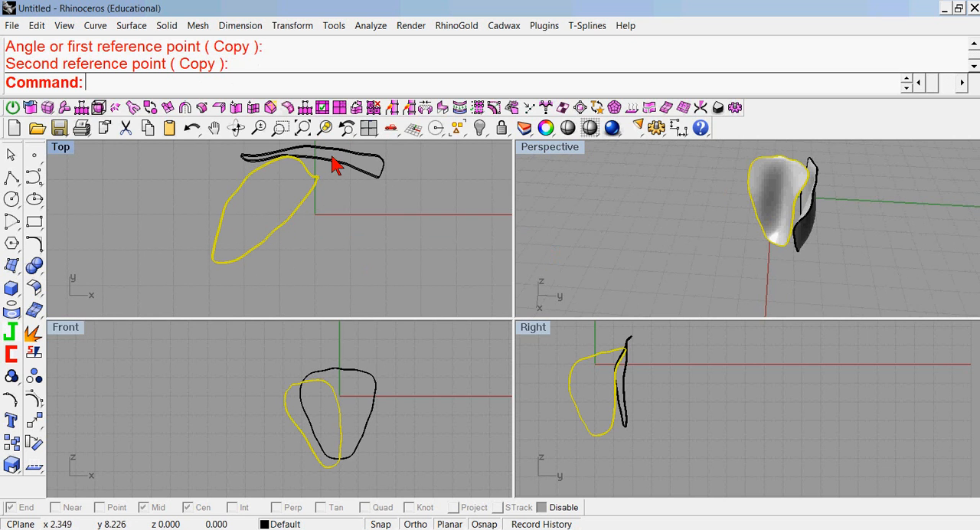
pyautogui.rightClick(170, 87)
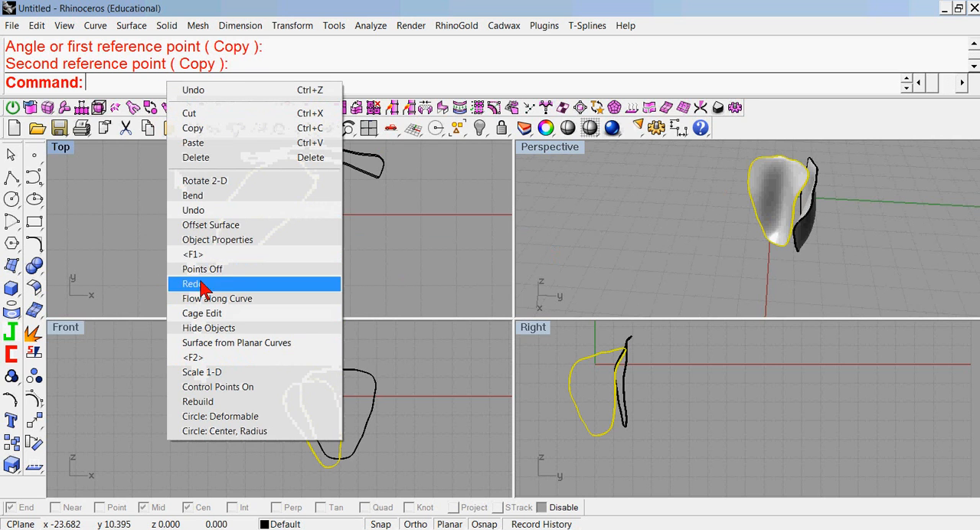
pyautogui.click(192, 195)
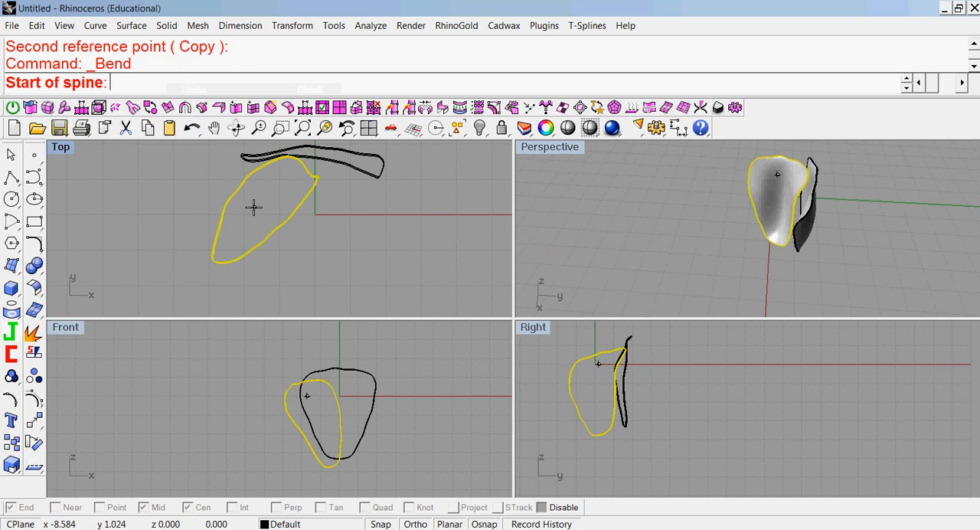
pyautogui.click(259, 204)
pyautogui.click(188, 294)
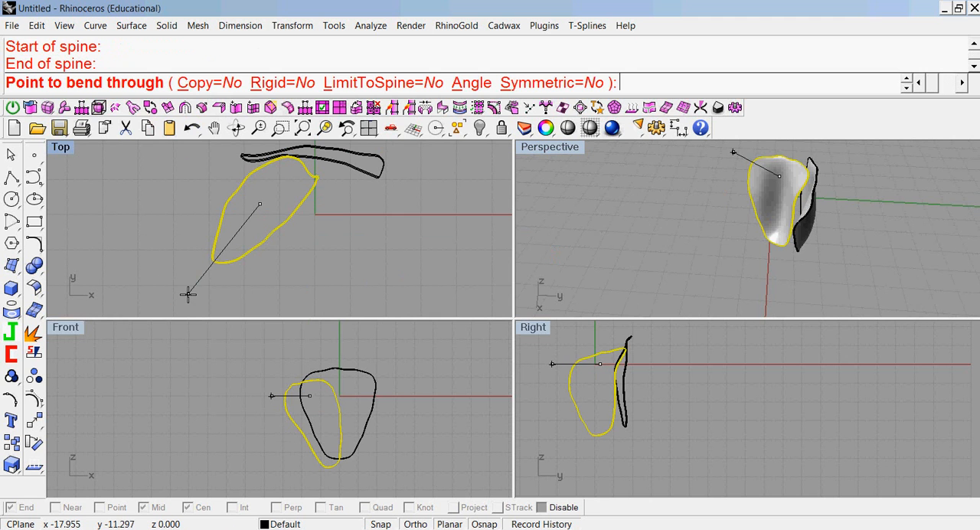
pyautogui.click(561, 81)
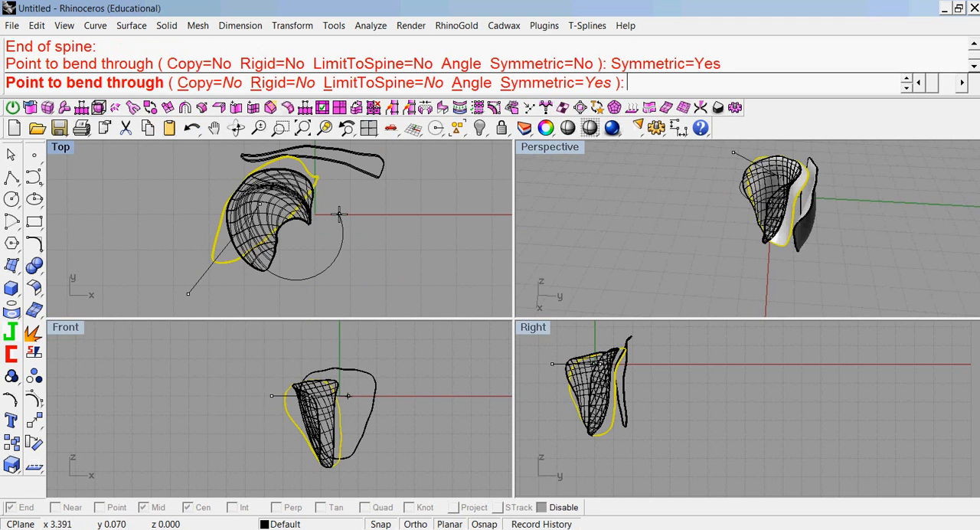
pyautogui.click(399, 196)
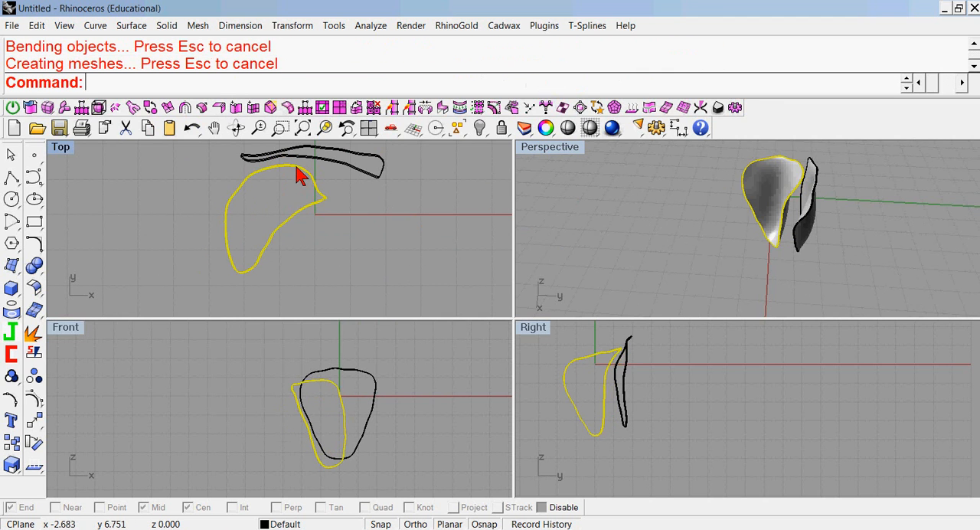
pyautogui.moveTo(298, 172); pyautogui.dragTo(302, 165)
# Rotate the rear petal slightly clockwise about a point near its upper end in the right view so its base swings inward.
pyautogui.click(593, 177)
pyautogui.moveTo(702, 234); pyautogui.dragTo(695, 173, button='right')
pyautogui.click(804, 244)
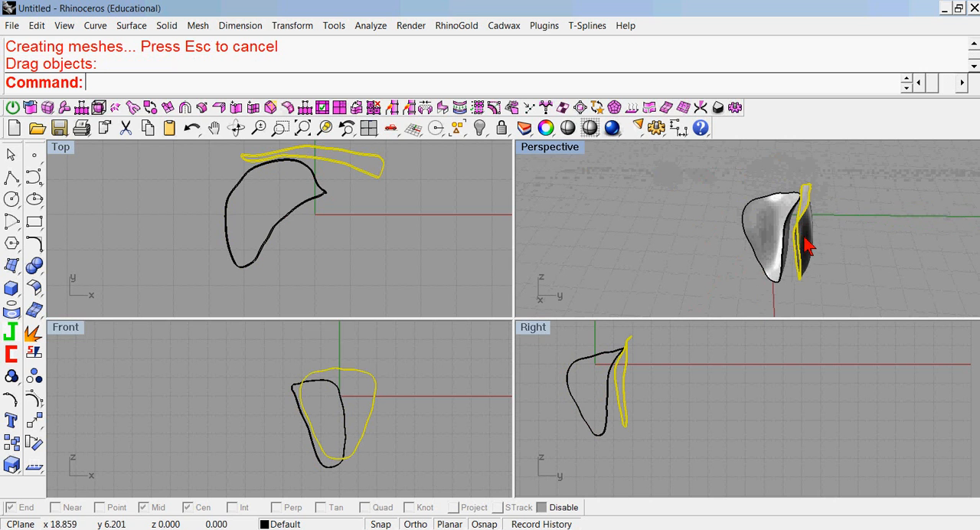
pyautogui.click(35, 442)
pyautogui.click(626, 357)
pyautogui.click(724, 407)
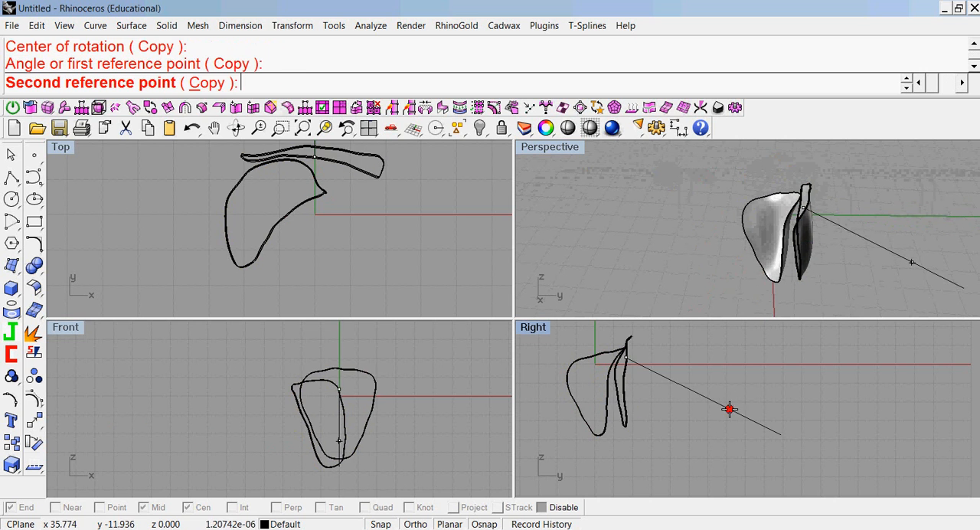
pyautogui.click(716, 428)
# Rotate a copy of the bent petal about 110° counterclockwise around a point near the origin in the top view.
pyautogui.moveTo(667, 262); pyautogui.dragTo(798, 253, button='right')
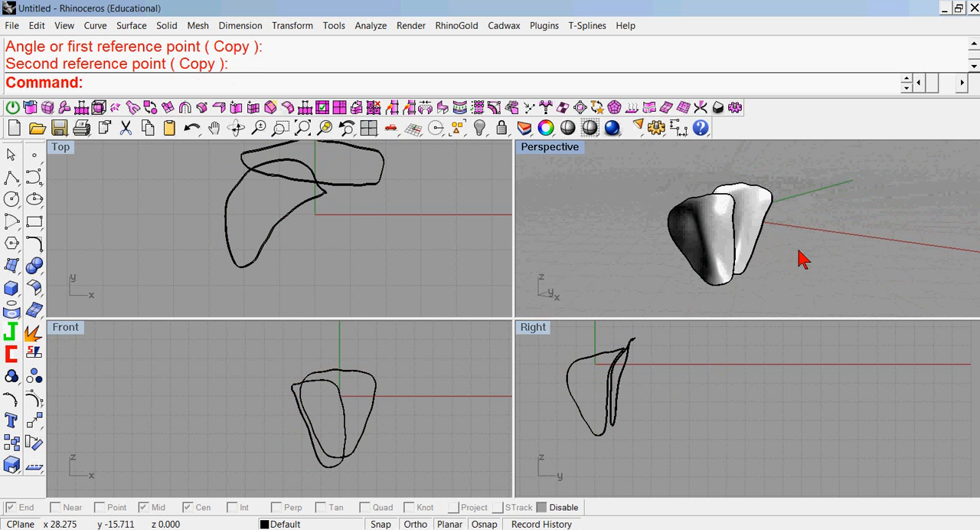
pyautogui.moveTo(680, 268); pyautogui.dragTo(636, 267, button='right')
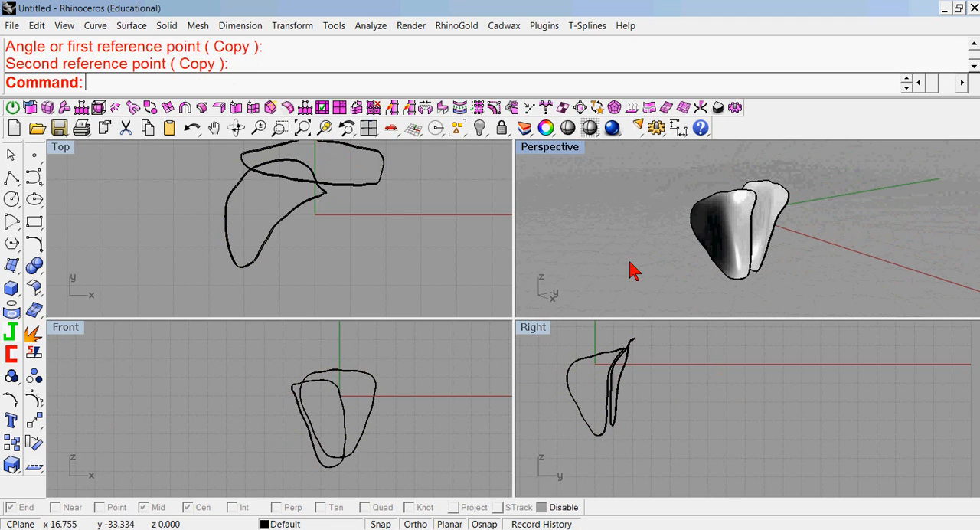
pyautogui.scroll(-2, 325, 238)
pyautogui.moveTo(325, 238); pyautogui.dragTo(310, 243, button='right')
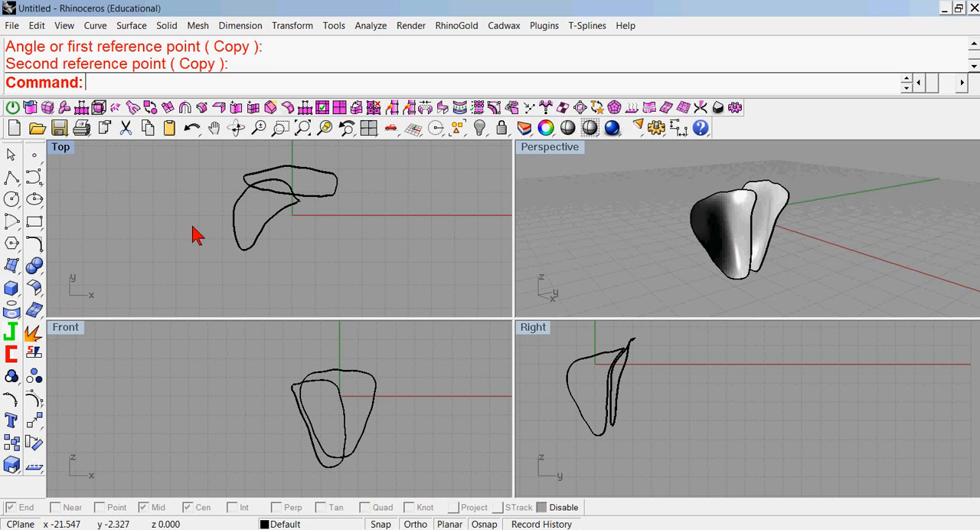
pyautogui.click(253, 245)
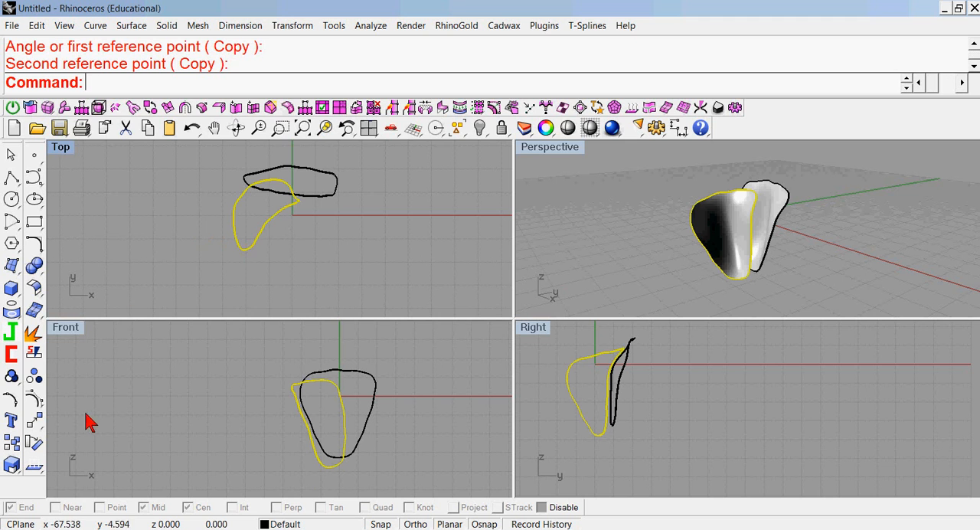
pyautogui.rightClick(166, 88)
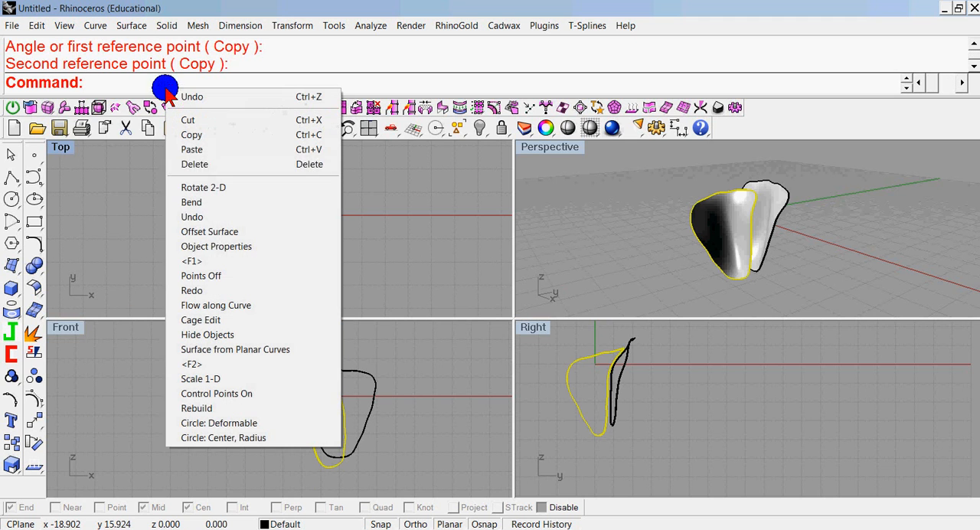
pyautogui.click(212, 186)
pyautogui.click(164, 82)
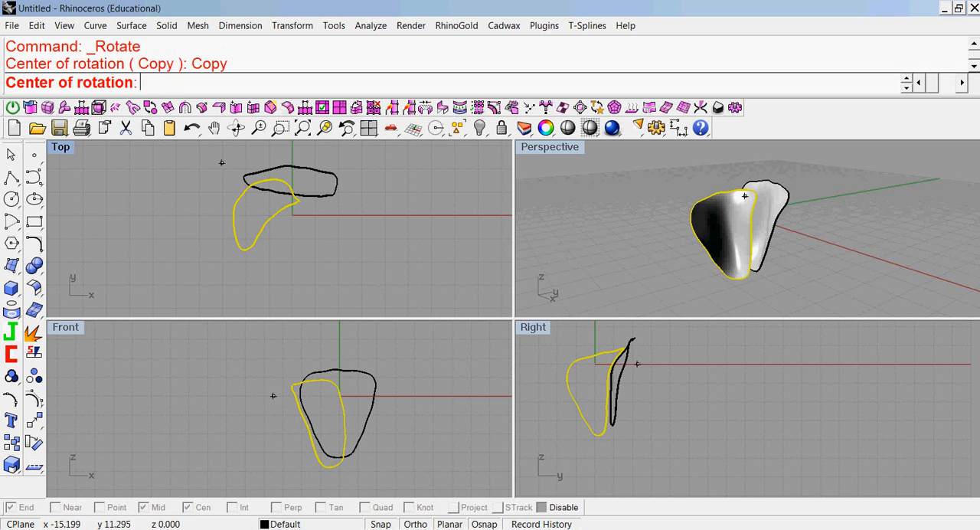
pyautogui.click(284, 221)
pyautogui.click(180, 189)
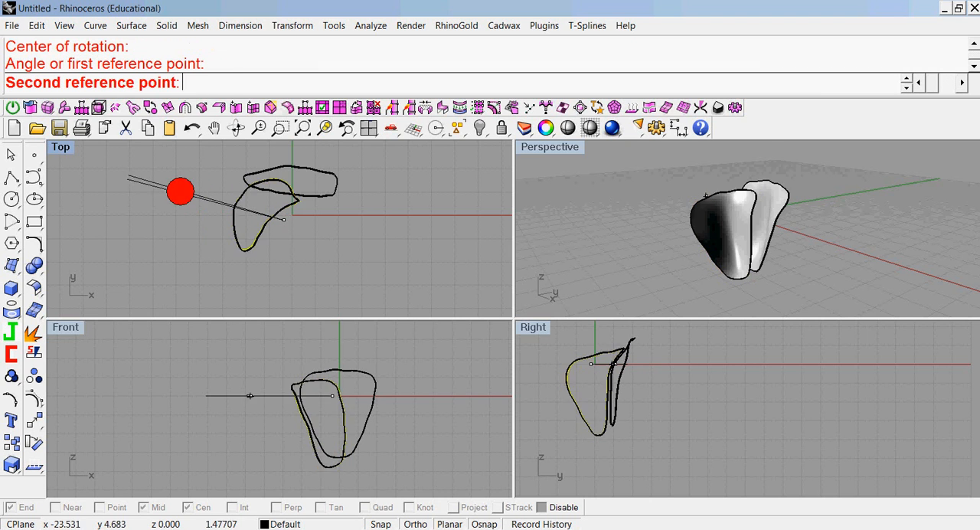
pyautogui.click(285, 255)
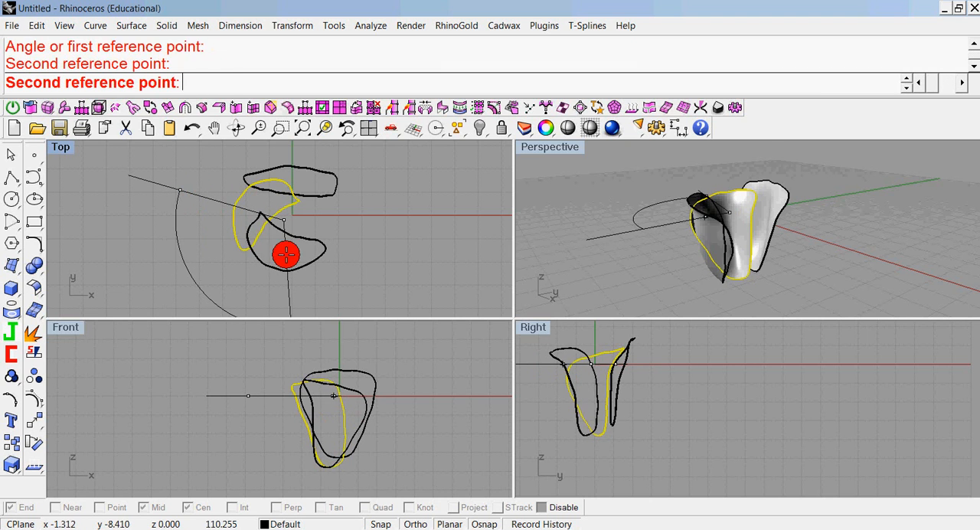
pyautogui.press('Return')
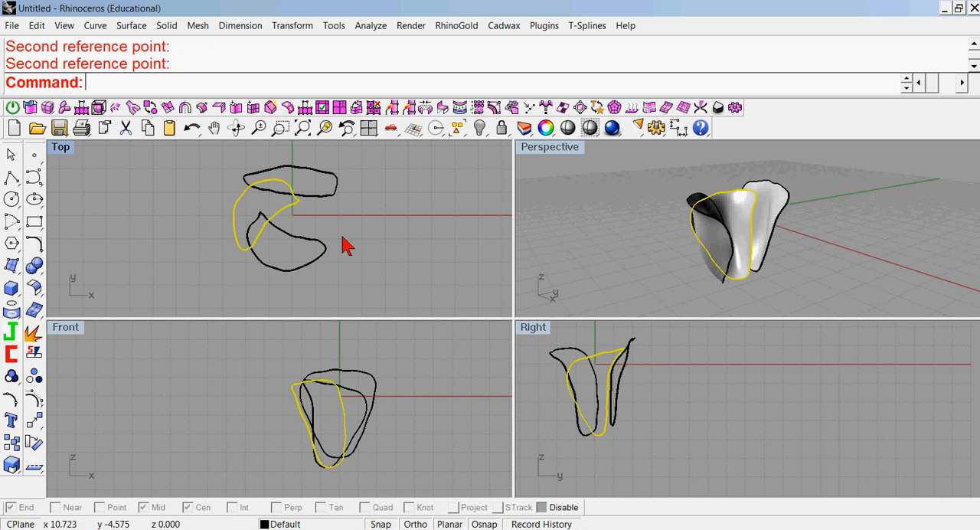
# Rotate the new front petal slightly counterclockwise about its middle in the right view so its upper edge leans outward.
pyautogui.click(595, 208)
pyautogui.moveTo(595, 208); pyautogui.dragTo(682, 221, button='right')
pyautogui.click(687, 232)
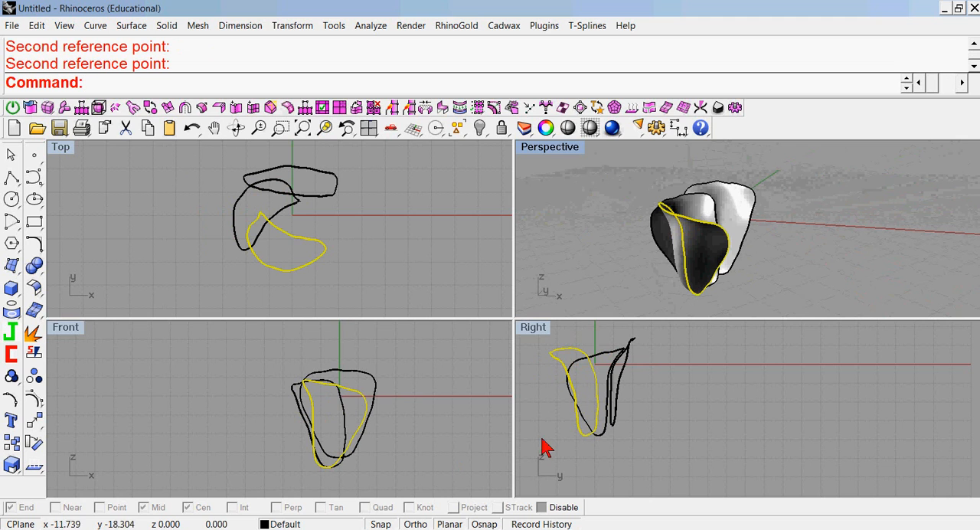
pyautogui.press('Return')
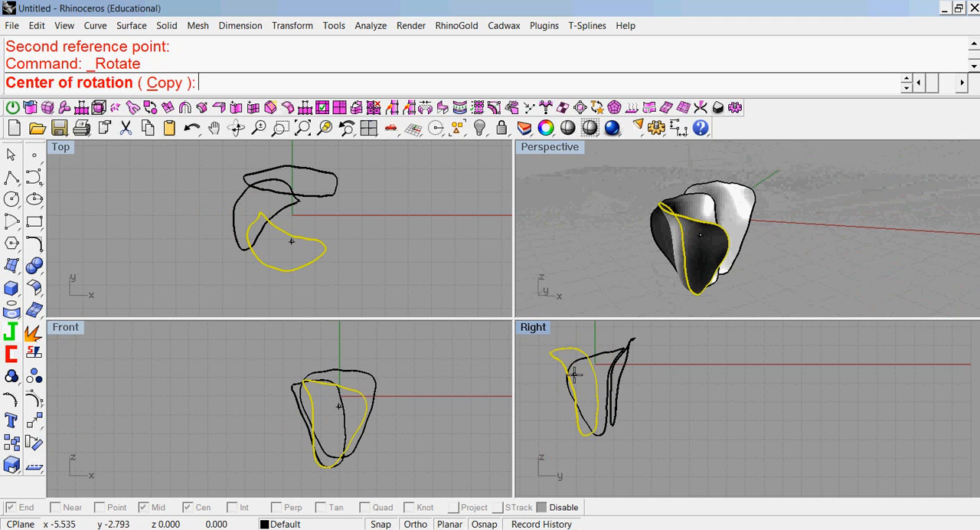
pyautogui.click(586, 397)
pyautogui.click(533, 376)
pyautogui.click(536, 391)
# Move the front petal slightly along positive X in the top view.
pyautogui.click(593, 259)
pyautogui.moveTo(619, 258); pyautogui.dragTo(598, 271, button='right')
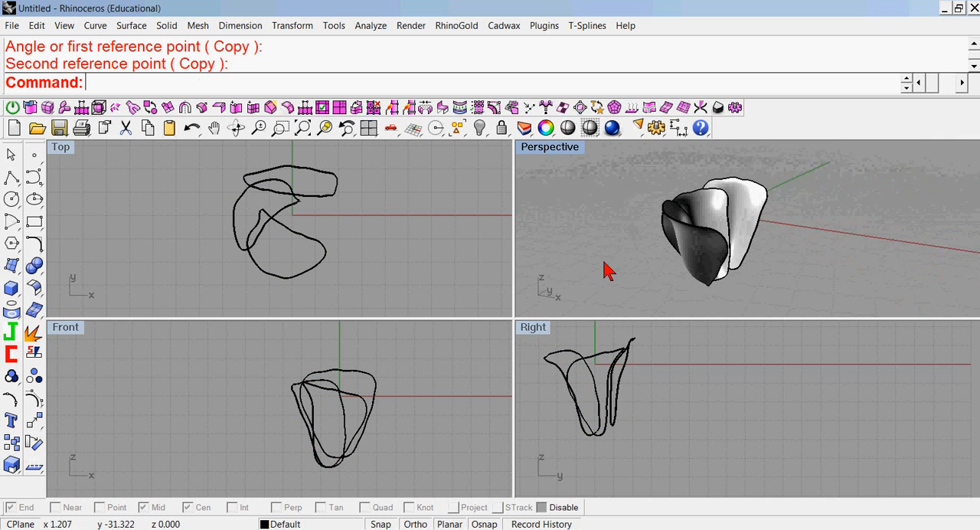
pyautogui.click(692, 247)
pyautogui.moveTo(320, 248); pyautogui.dragTo(324, 245)
pyautogui.click(607, 249)
pyautogui.moveTo(609, 250); pyautogui.dragTo(574, 257, button='right')
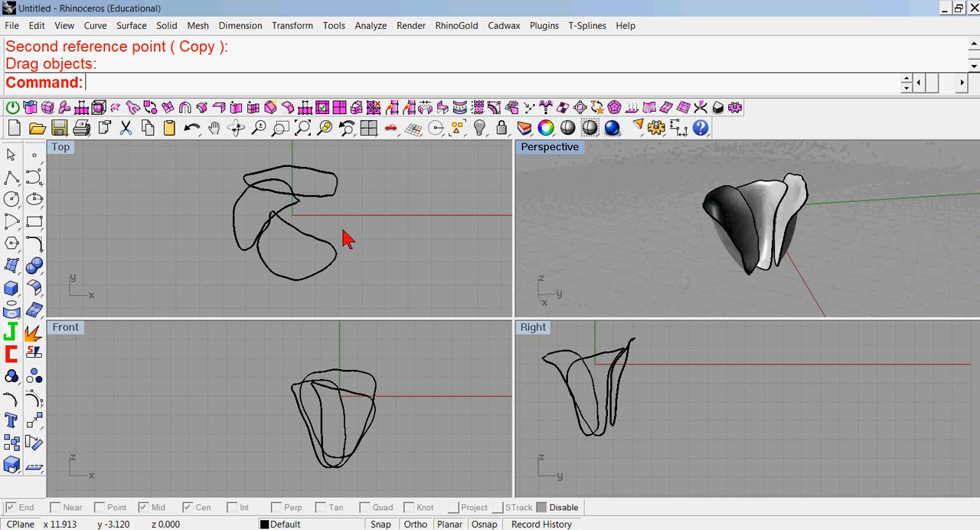
# Examine how the three petals meet and overlap from several angles in the enlarged perspective view.
pyautogui.moveTo(389, 214); pyautogui.dragTo(107, 202, button='right')
pyautogui.doubleClick(566, 149)
pyautogui.moveTo(564, 317); pyautogui.dragTo(459, 413, button='right')
pyautogui.moveTo(645, 350); pyautogui.dragTo(612, 242, button='right')
pyautogui.scroll(10, 608, 393)
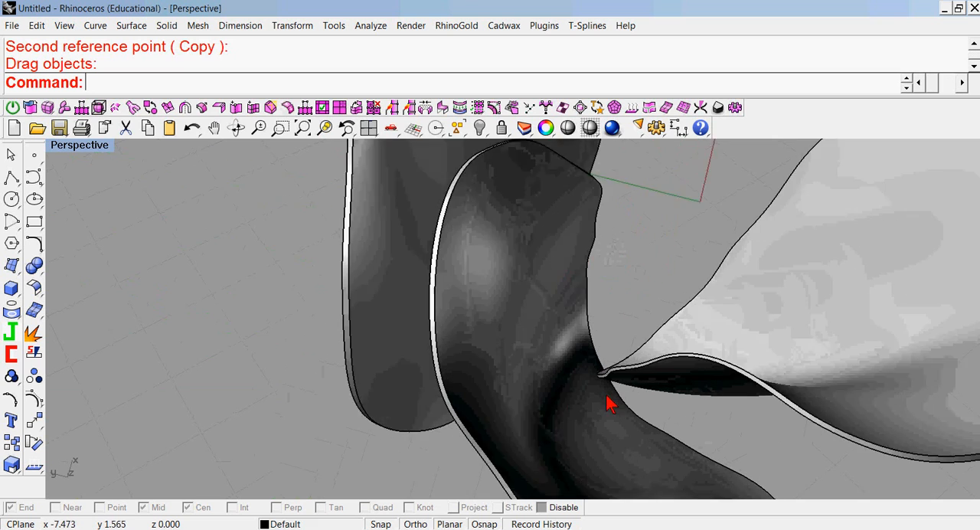
pyautogui.moveTo(607, 391); pyautogui.dragTo(886, 329, button='right')
pyautogui.scroll(-10, 183, 189)
pyautogui.moveTo(268, 220)
pyautogui.mouseDown(button='right')
pyautogui.moveTo(358, 240)
pyautogui.moveTo(282, 232)
pyautogui.mouseUp(button='right')
pyautogui.doubleClick(96, 146)
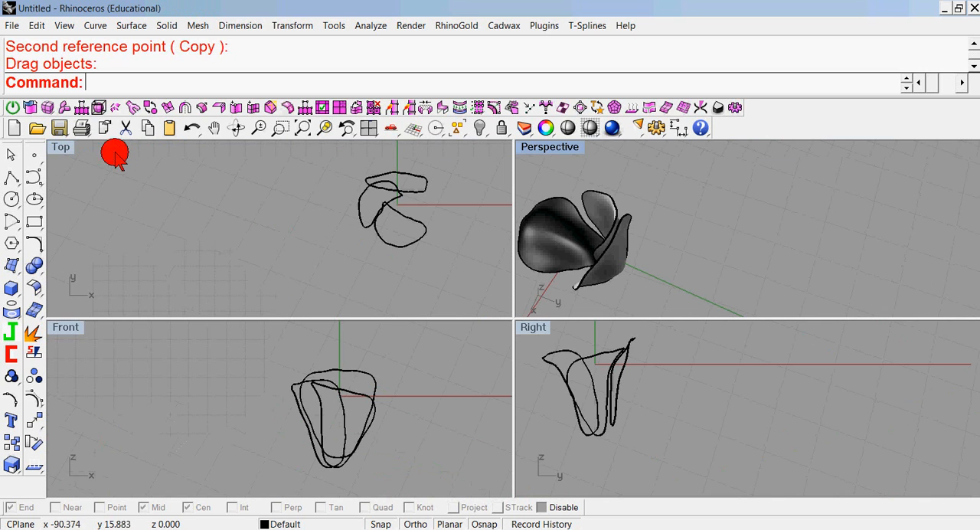
pyautogui.moveTo(450, 252); pyautogui.dragTo(421, 251, button='right')
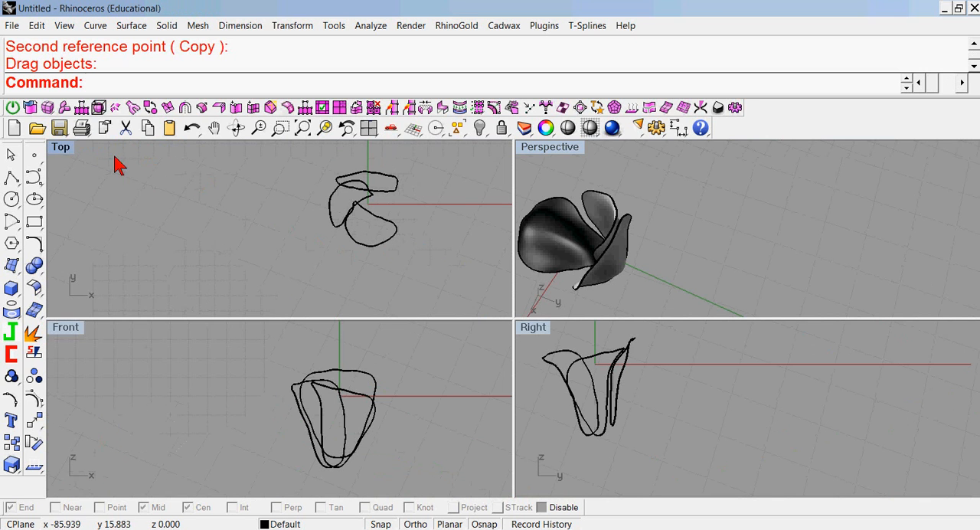
# Switch the top view to Shaded, enlarge it to fill the workspace, and change its display mode to Ghosted.
pyautogui.click(61, 147)
pyautogui.click(107, 119)
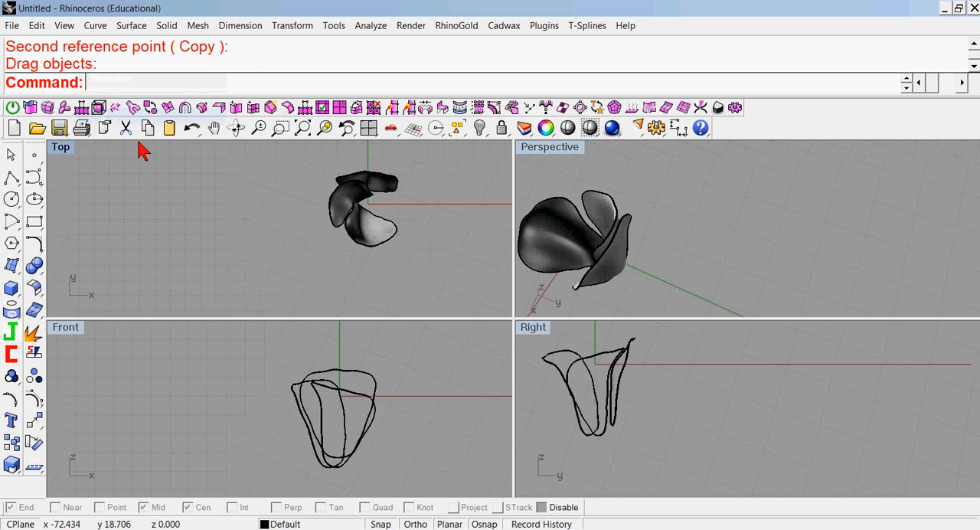
pyautogui.moveTo(356, 206); pyautogui.dragTo(307, 232, button='right')
pyautogui.scroll(6, 310, 229)
pyautogui.scroll(-6, 310, 228)
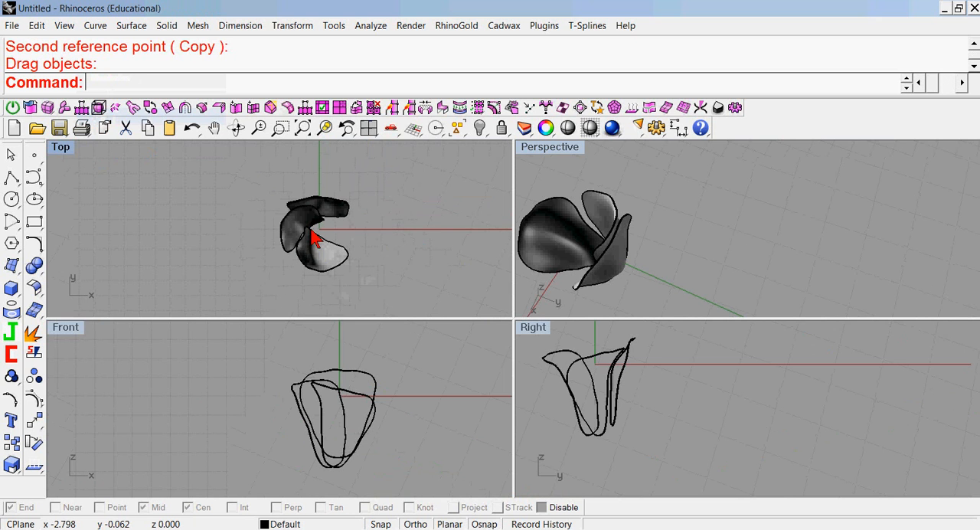
pyautogui.doubleClick(65, 149)
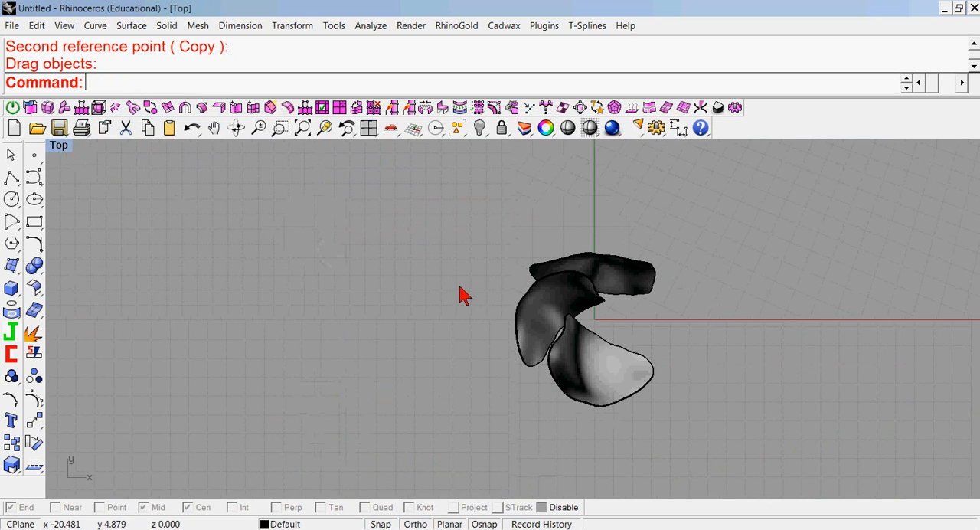
pyautogui.moveTo(472, 296); pyautogui.dragTo(363, 261, button='right')
pyautogui.rightClick(64, 150)
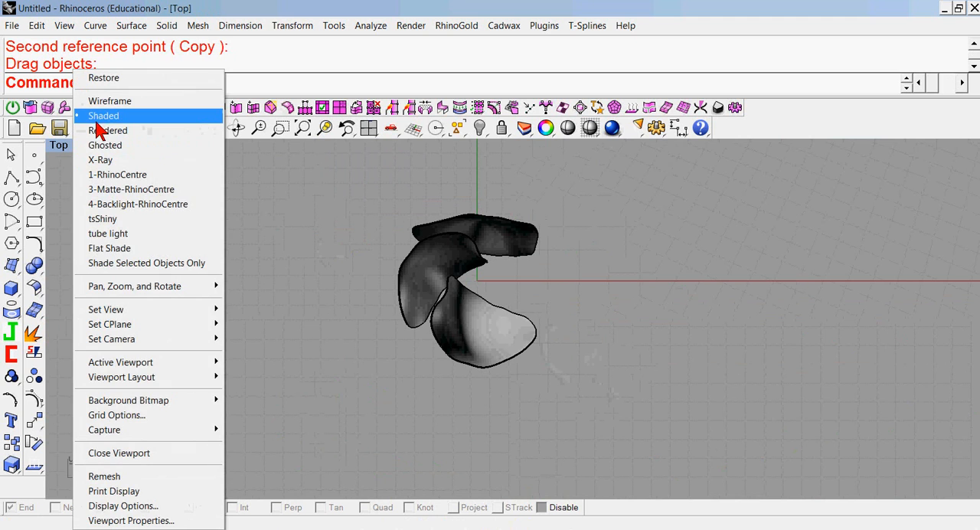
pyautogui.click(112, 147)
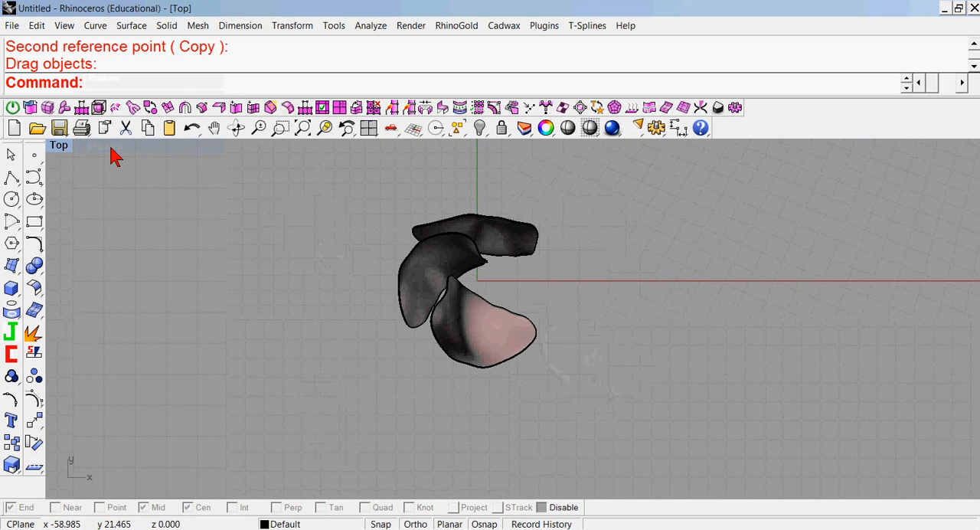
# Rotate a copy of the front petal about 85.4° counterclockwise around a point near the origin, and select the new copy.
pyautogui.click(498, 350)
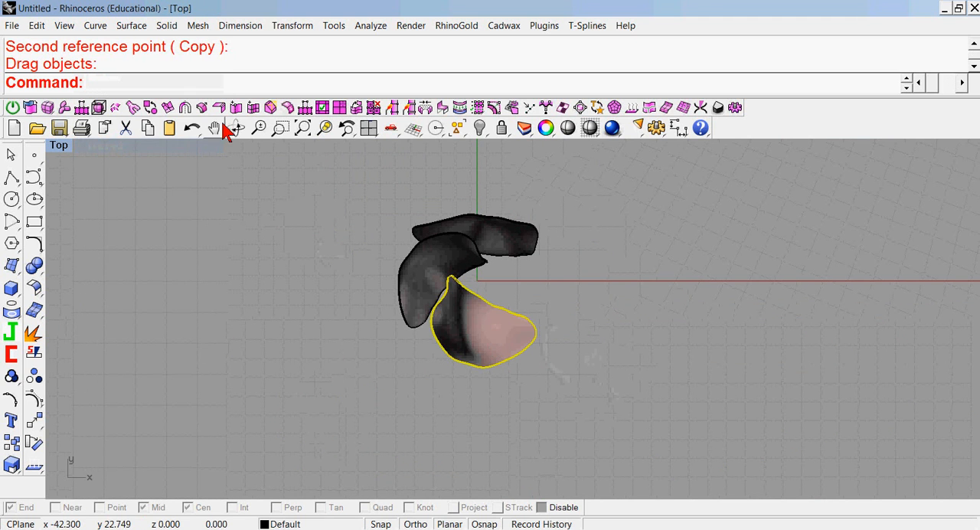
pyautogui.rightClick(214, 79)
pyautogui.click(252, 210)
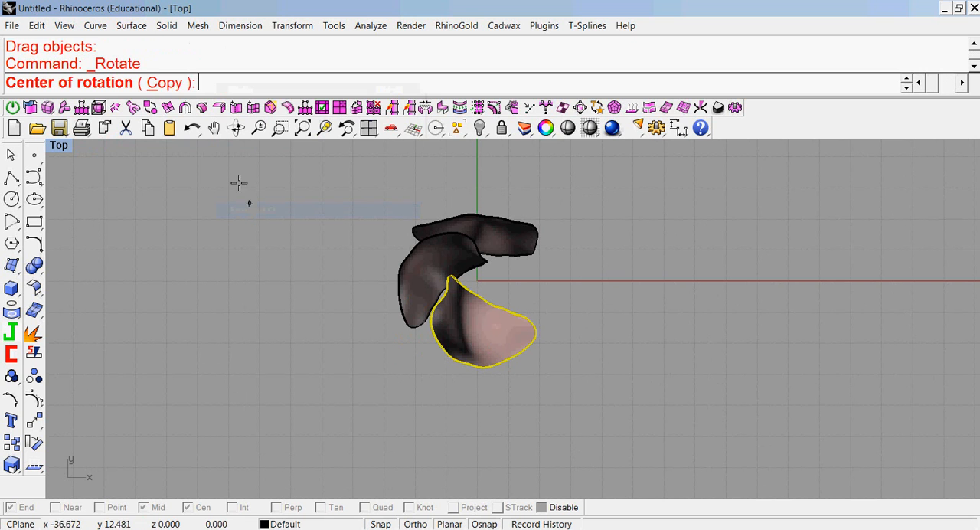
pyautogui.click(164, 83)
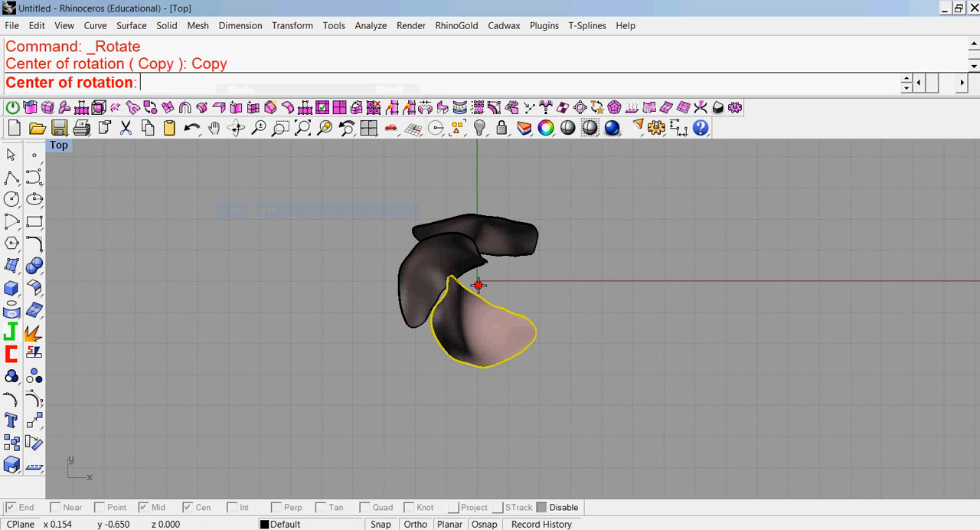
pyautogui.click(477, 285)
pyautogui.click(371, 370)
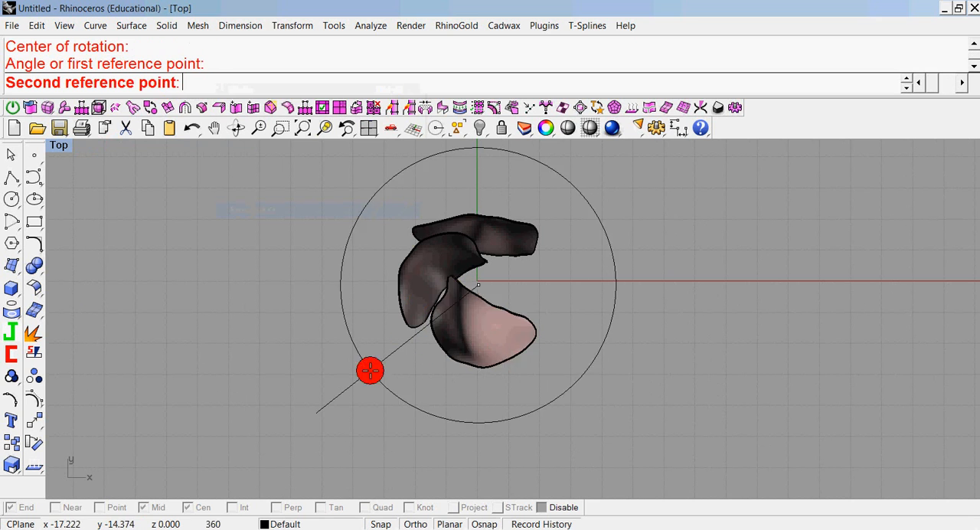
pyautogui.click(521, 346)
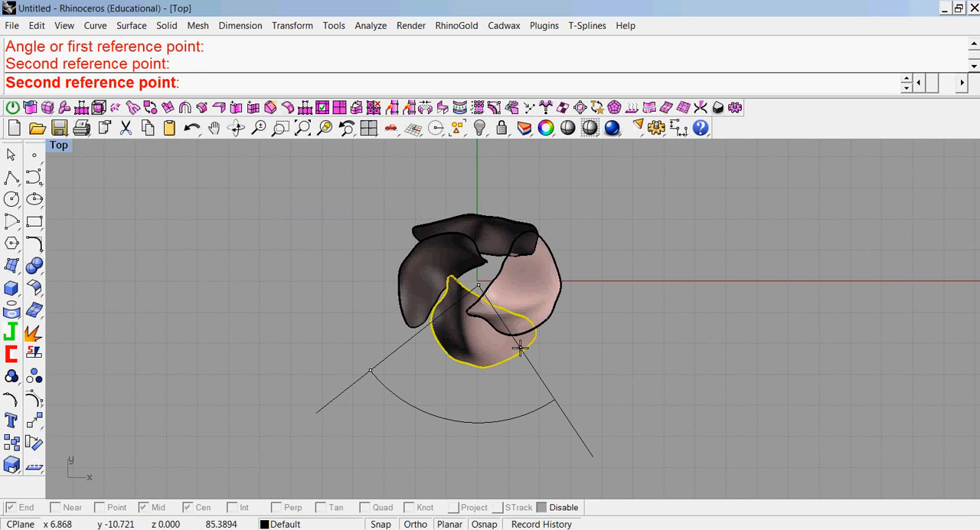
pyautogui.press('Return')
pyautogui.press('Escape')
pyautogui.click(549, 291)
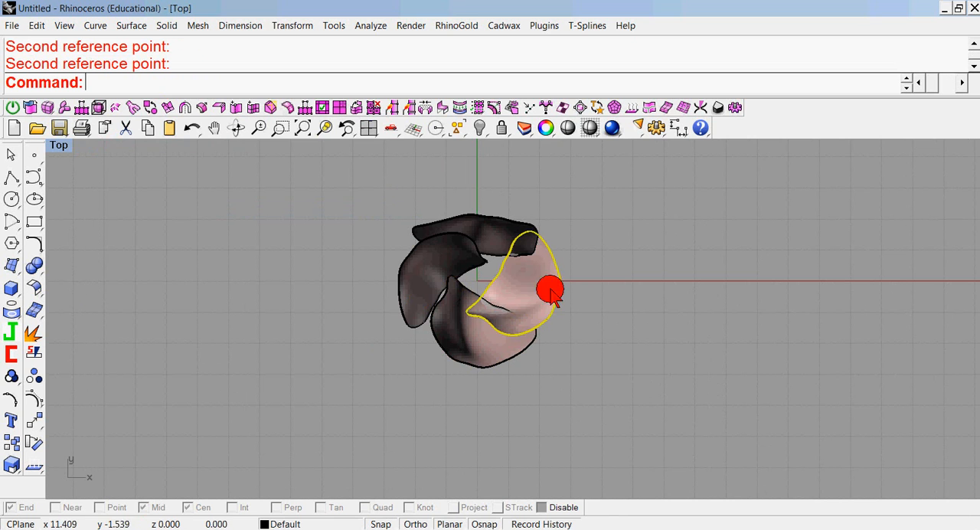
# Examine how the new petal sits against the other three petals from several angles in the enlarged perspective view.
pyautogui.doubleClick(60, 147)
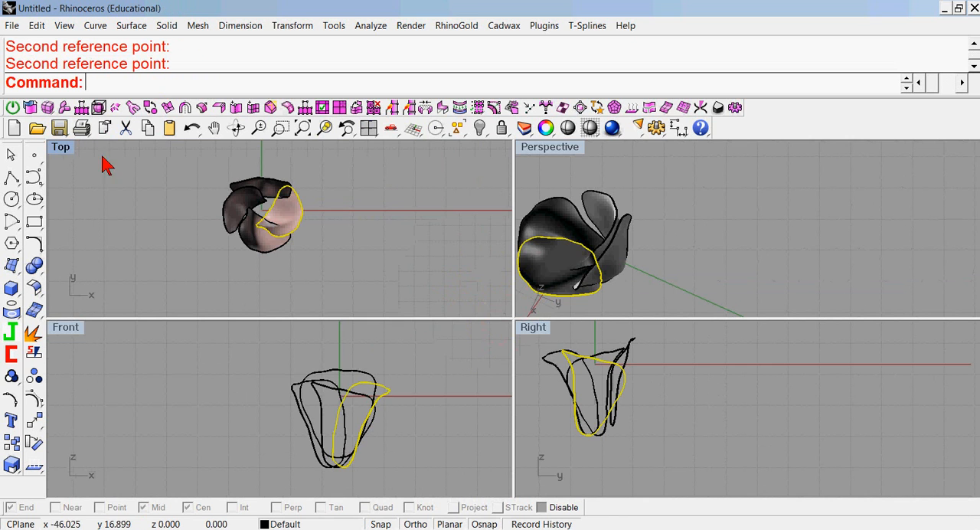
pyautogui.doubleClick(545, 147)
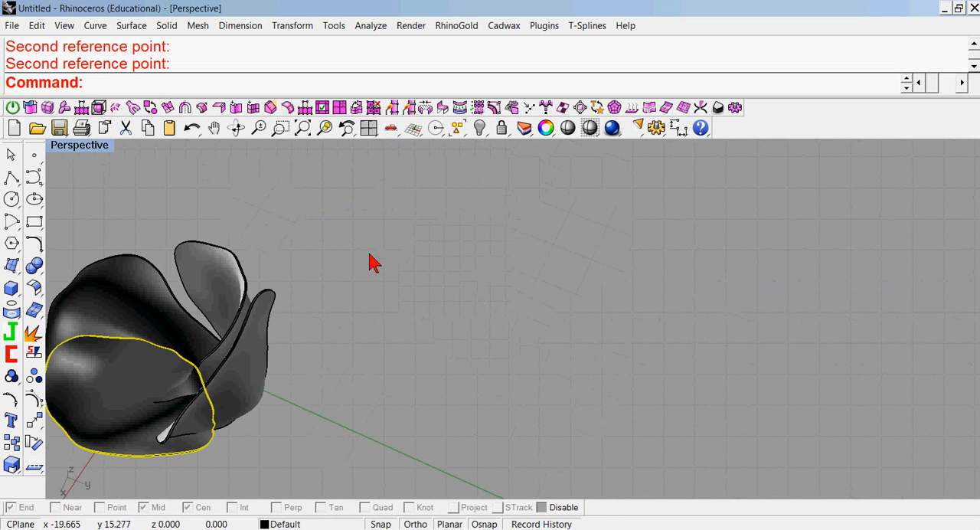
pyautogui.keyDown('shift'); pyautogui.moveTo(338, 260); pyautogui.dragTo(653, 228, button='right'); pyautogui.keyUp('shift')
pyautogui.scroll(5, 525, 329)
pyautogui.moveTo(525, 329); pyautogui.dragTo(650, 310, button='right')
pyautogui.click(763, 343)
pyautogui.moveTo(764, 344); pyautogui.dragTo(508, 374, button='right')
pyautogui.click(492, 369)
pyautogui.doubleClick(93, 142)
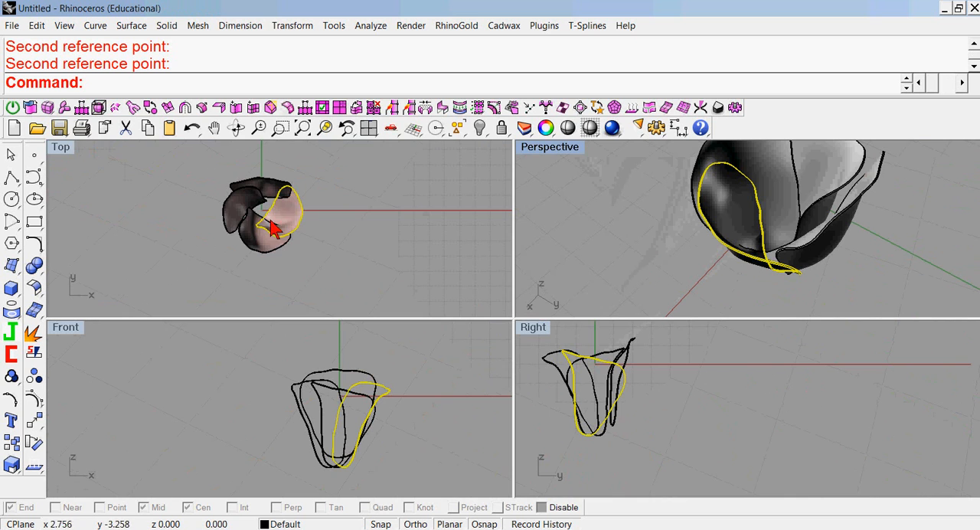
# Move the new petal outward along positive X in the top view, clear of the neighbouring petals.
pyautogui.moveTo(298, 222); pyautogui.dragTo(319, 213)
pyautogui.click(581, 230)
pyautogui.moveTo(582, 230); pyautogui.dragTo(581, 207, button='right')
pyautogui.click(322, 213)
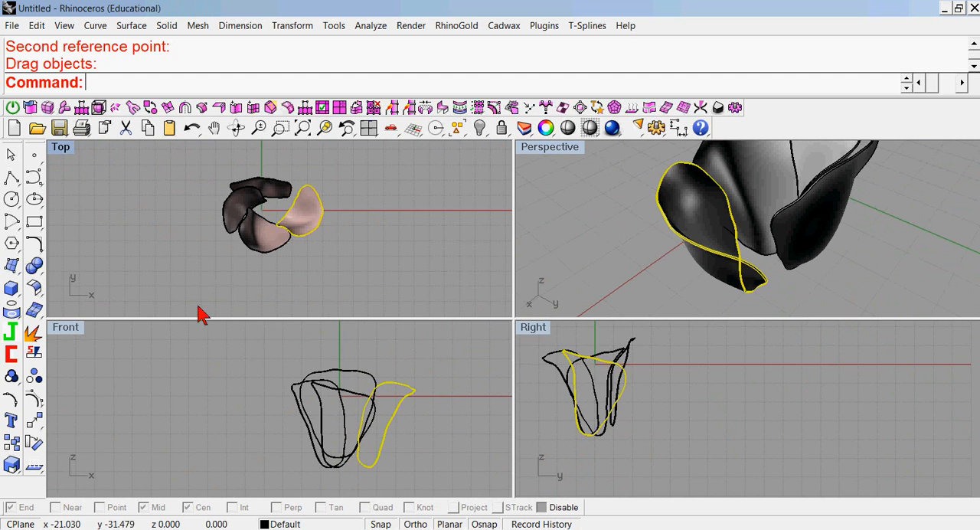
# Rotate the new petal counterclockwise around a point near its middle in the top view.
pyautogui.click(32, 442)
pyautogui.click(297, 218)
pyautogui.click(287, 306)
pyautogui.click(322, 277)
pyautogui.click(376, 216)
pyautogui.moveTo(641, 255); pyautogui.dragTo(630, 273, button='right')
pyautogui.click(688, 263)
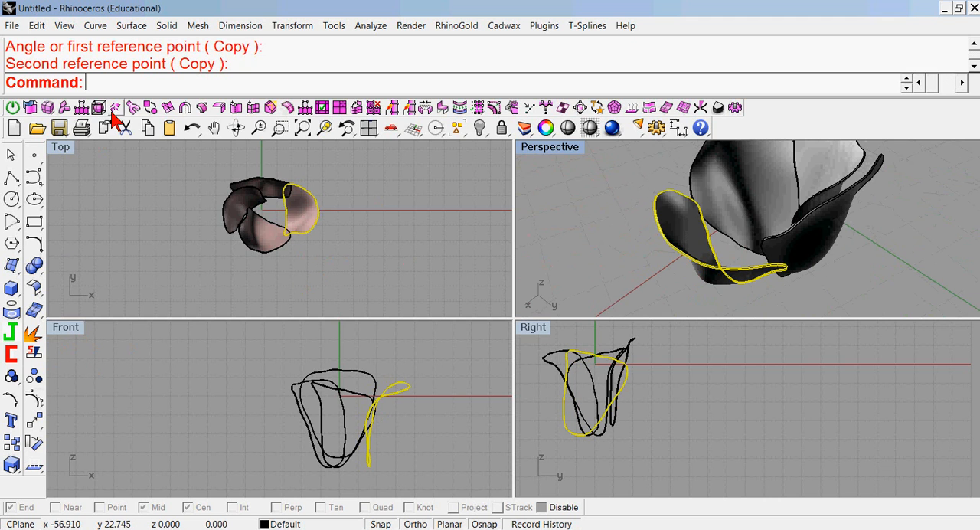
# Bend the new petal symmetrically in the top view, with the spine running from its middle toward positive Y and curving toward positive X.
pyautogui.rightClick(128, 88)
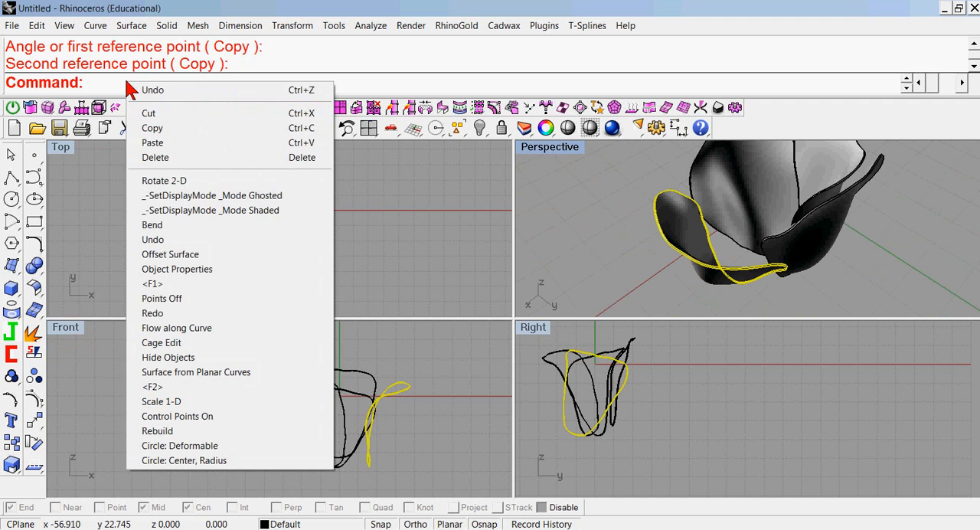
pyautogui.click(153, 225)
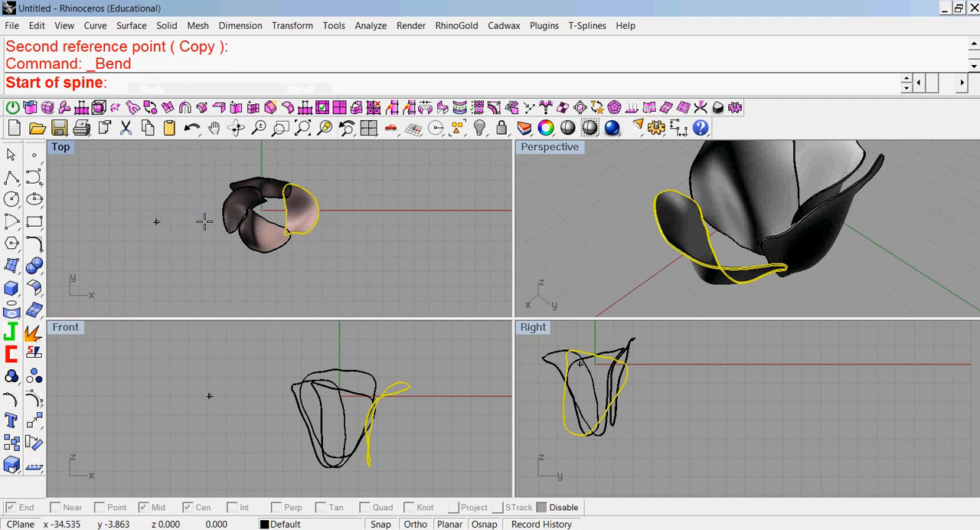
pyautogui.click(299, 208)
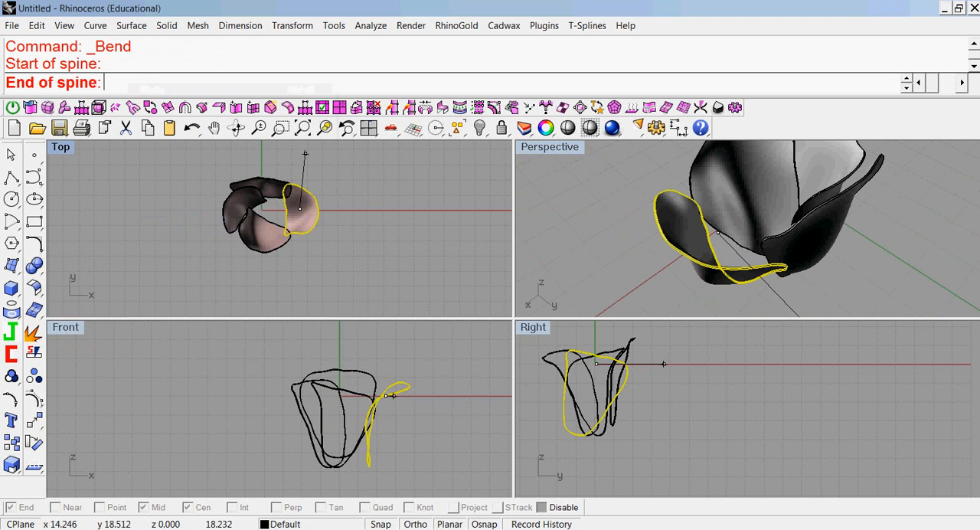
pyautogui.click(298, 159)
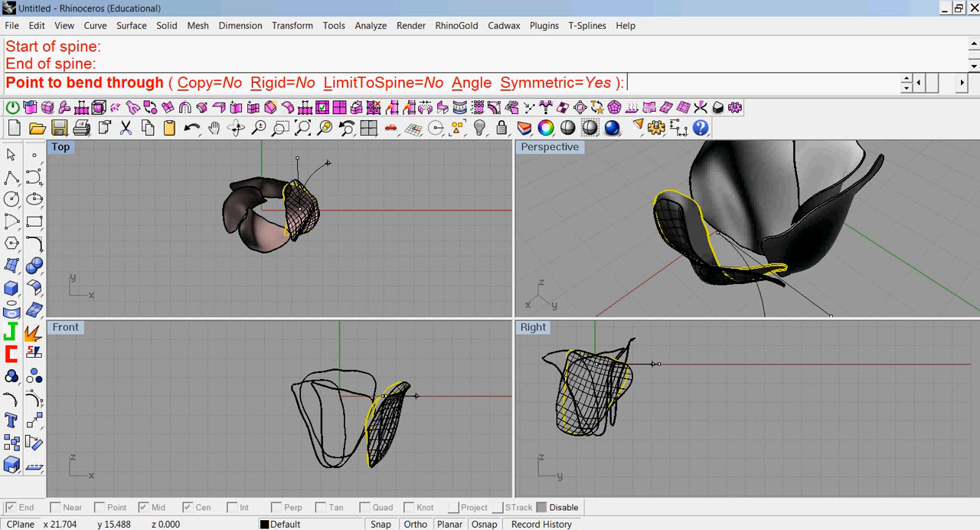
pyautogui.click(342, 167)
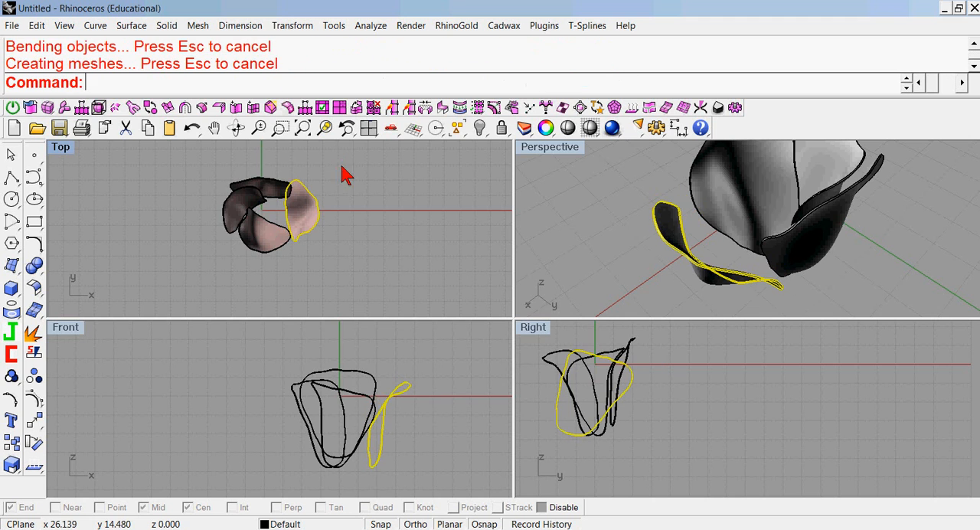
# Move the bent petal back toward the flower's center along negative X in the top view.
pyautogui.moveTo(320, 222); pyautogui.dragTo(310, 224)
pyautogui.press('Escape')
pyautogui.moveTo(586, 240); pyautogui.dragTo(578, 187, button='right')
pyautogui.click(691, 221)
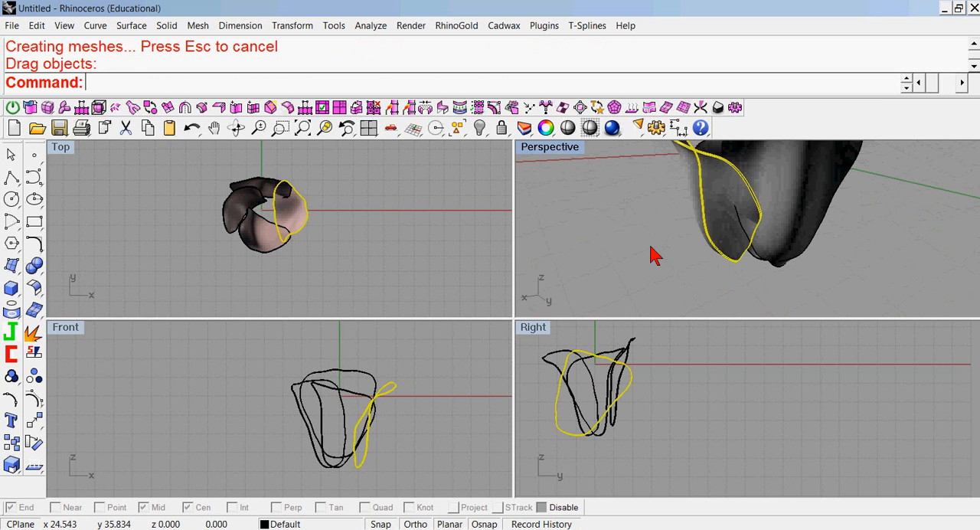
# Rotate the bent petal about 11.5° clockwise around its middle in the front view so it leans outward.
pyautogui.moveTo(467, 398); pyautogui.dragTo(457, 366, button='right')
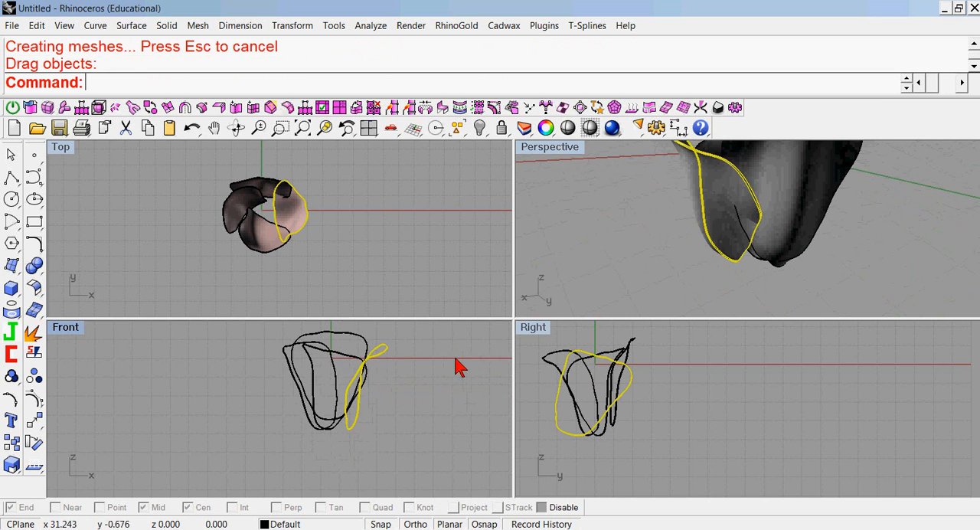
pyautogui.click(34, 441)
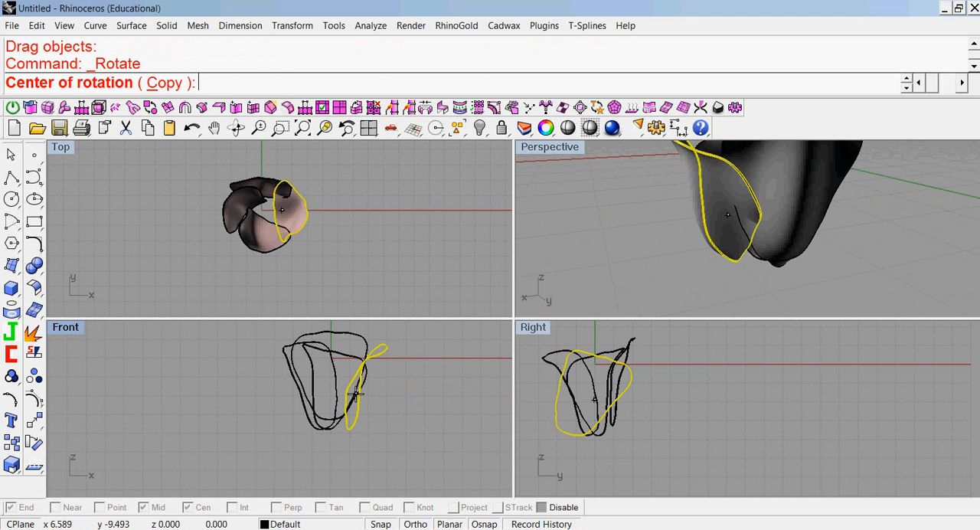
pyautogui.click(356, 394)
pyautogui.click(430, 350)
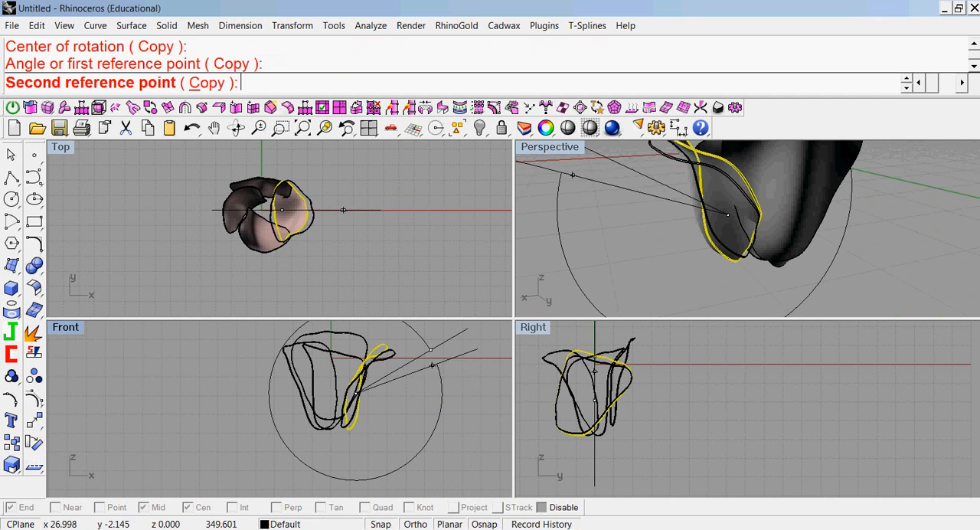
pyautogui.click(433, 368)
pyautogui.press('Escape')
pyautogui.moveTo(618, 257); pyautogui.dragTo(661, 284, button='right')
pyautogui.click(709, 237)
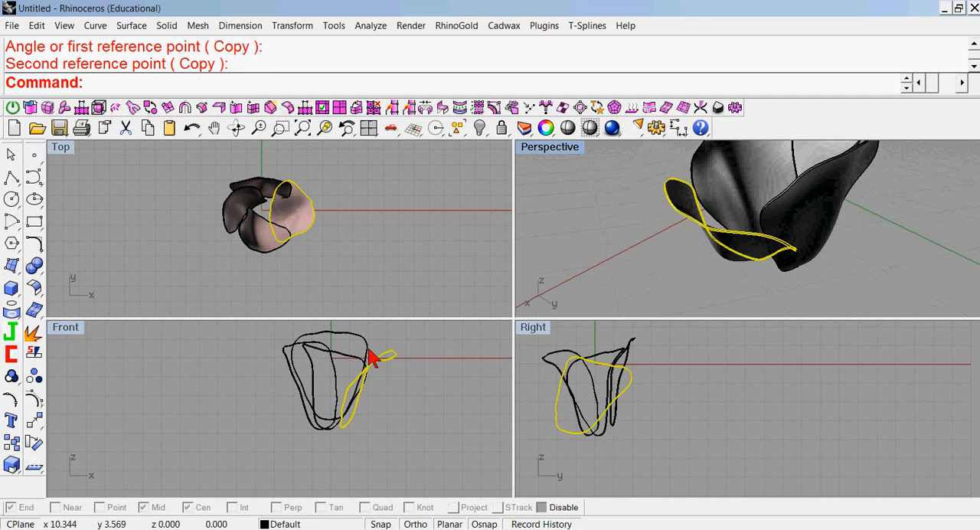
# Move the leaning petal slightly toward positive X and negative Y in the top view and inspect its placement in perspective.
pyautogui.moveTo(305, 226); pyautogui.dragTo(316, 241)
pyautogui.moveTo(720, 259); pyautogui.dragTo(792, 247, button='right')
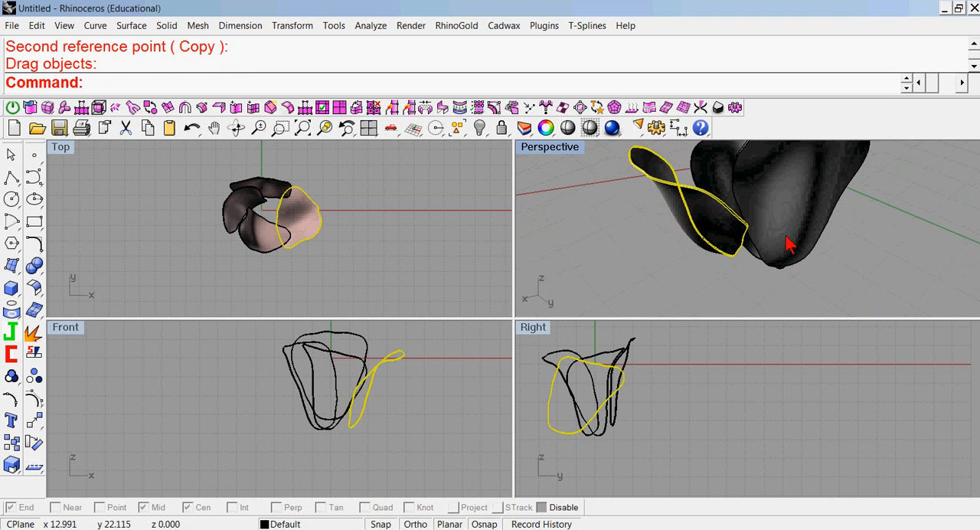
pyautogui.doubleClick(541, 147)
pyautogui.moveTo(514, 267); pyautogui.dragTo(625, 354, button='right')
pyautogui.click(739, 344)
pyautogui.moveTo(739, 343); pyautogui.dragTo(712, 319, button='right')
pyautogui.doubleClick(97, 147)
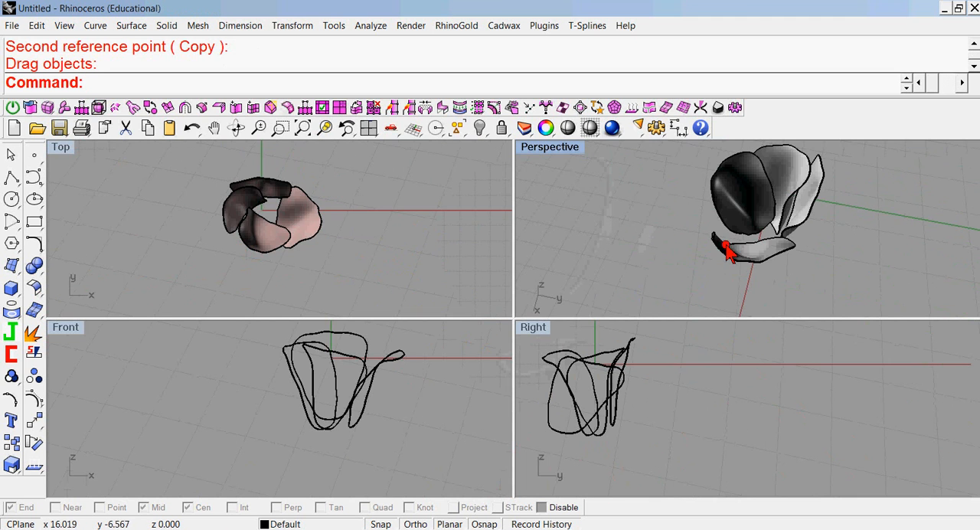
# Rotate the leaning petal slightly clockwise around its middle in the top view.
pyautogui.click(722, 251)
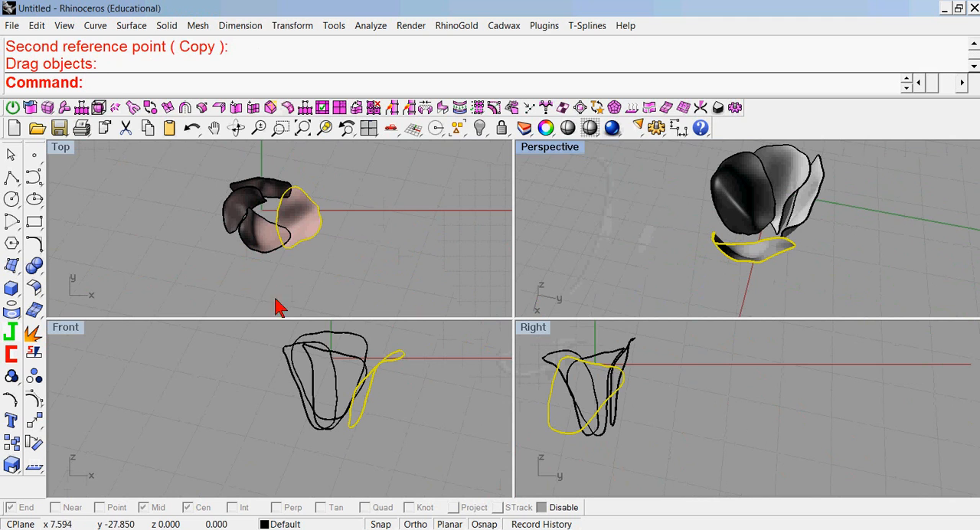
pyautogui.rightClick(396, 192)
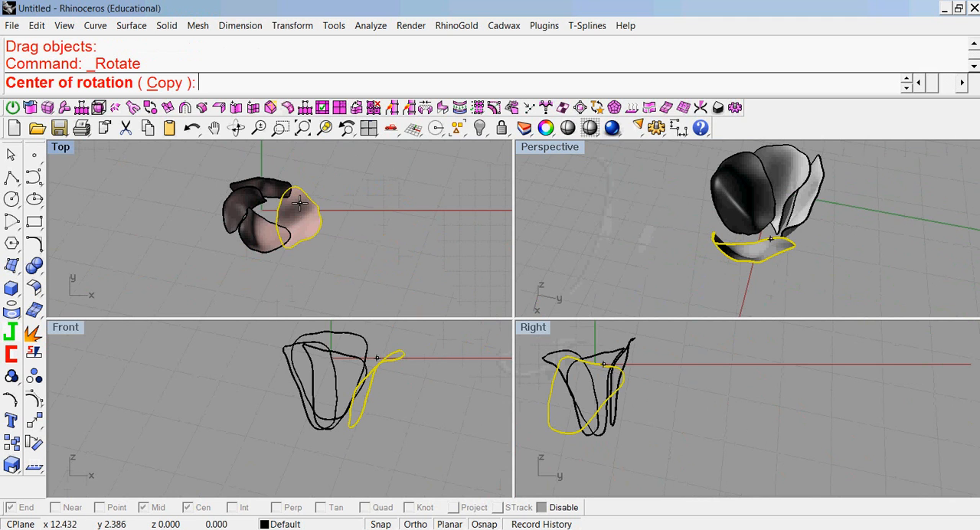
pyautogui.click(305, 215)
pyautogui.click(367, 183)
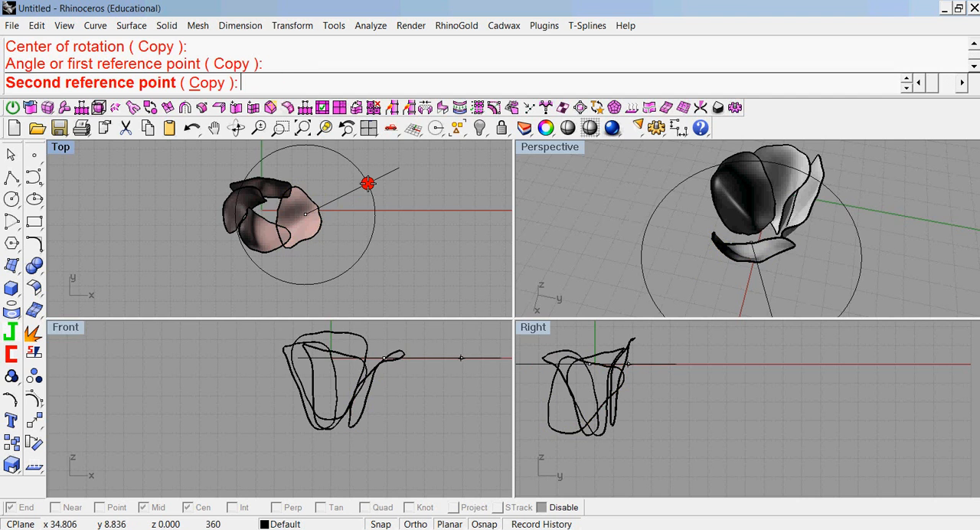
pyautogui.click(367, 203)
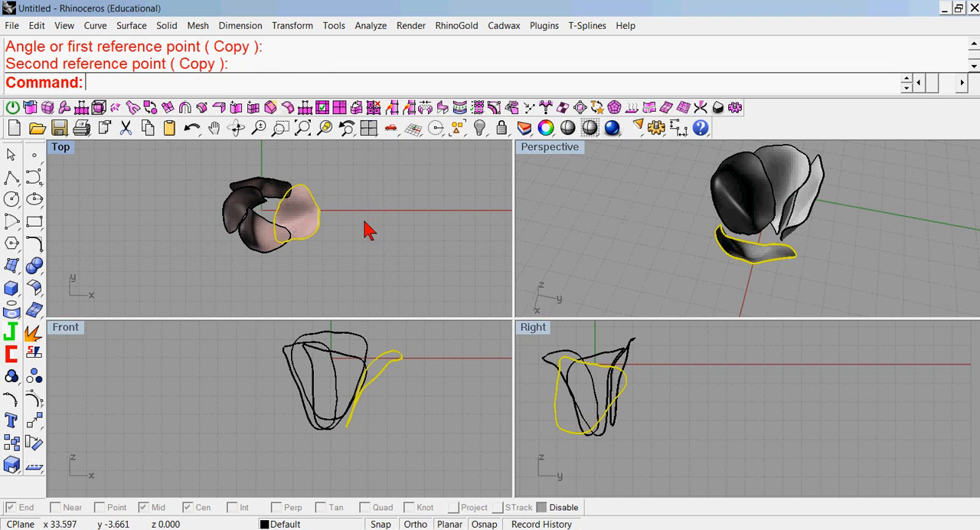
# Move the leaning petal inward along negative X in the top view so it overlaps the front petal.
pyautogui.moveTo(312, 226); pyautogui.dragTo(301, 228)
pyautogui.click(573, 241)
pyautogui.moveTo(685, 239); pyautogui.dragTo(563, 294, button='right')
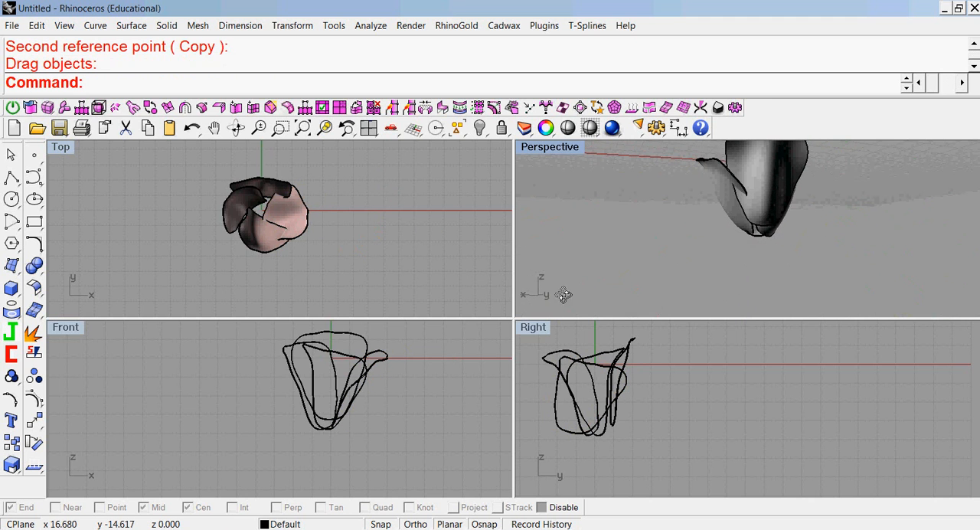
# Raise the leaning petal and shift it slightly outward in the front view.
pyautogui.click(705, 170)
pyautogui.moveTo(387, 362); pyautogui.dragTo(393, 345)
pyautogui.moveTo(574, 247); pyautogui.dragTo(807, 271, button='right')
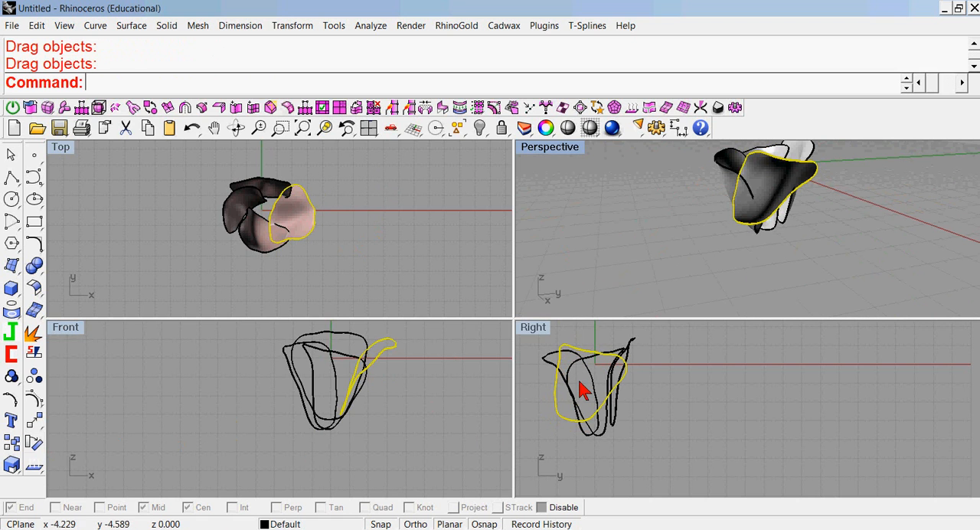
# Rotate the leaning petal slightly counterclockwise around its middle in the right view to level its upper edge.
pyautogui.click(33, 445)
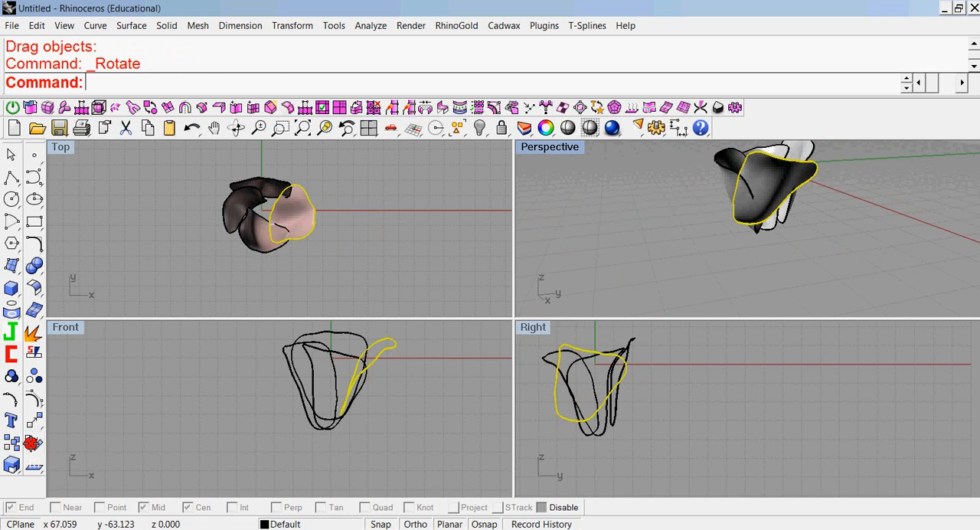
pyautogui.click(585, 390)
pyautogui.click(540, 446)
pyautogui.click(551, 450)
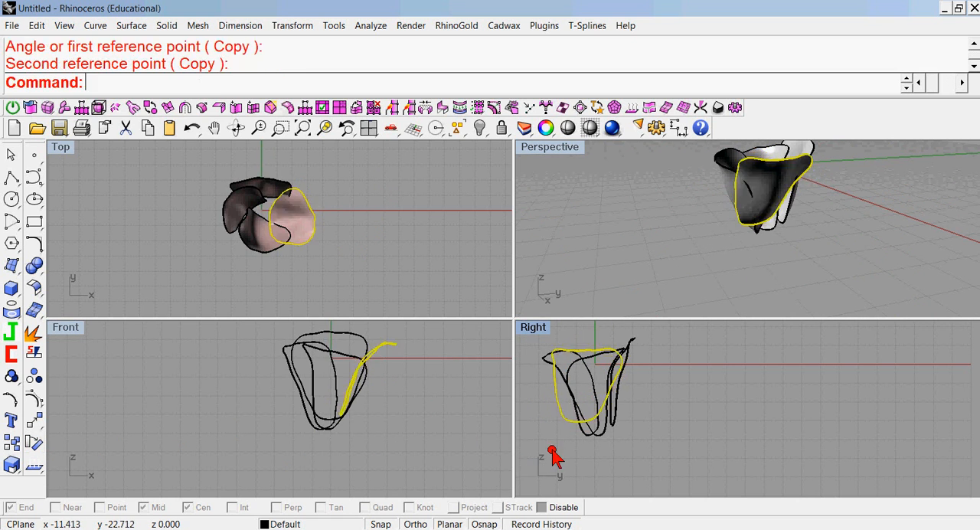
pyautogui.click(375, 208)
# Move the leaning petal slightly outward along positive X in the top view and check it in perspective.
pyautogui.click(308, 215)
pyautogui.moveTo(309, 215); pyautogui.dragTo(318, 216)
pyautogui.click(643, 222)
pyautogui.moveTo(619, 203); pyautogui.dragTo(706, 274, button='right')
pyautogui.click(761, 238)
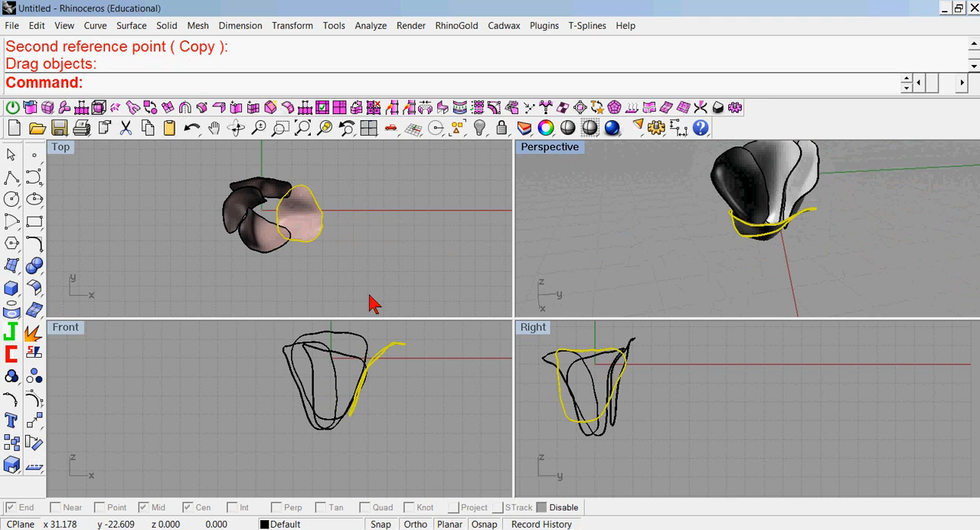
# Shift the leaning petal toward positive Y in the top view and inspect its fit in the ring.
pyautogui.moveTo(317, 223); pyautogui.dragTo(326, 213)
pyautogui.click(693, 262)
pyautogui.moveTo(692, 261); pyautogui.dragTo(587, 292, button='right')
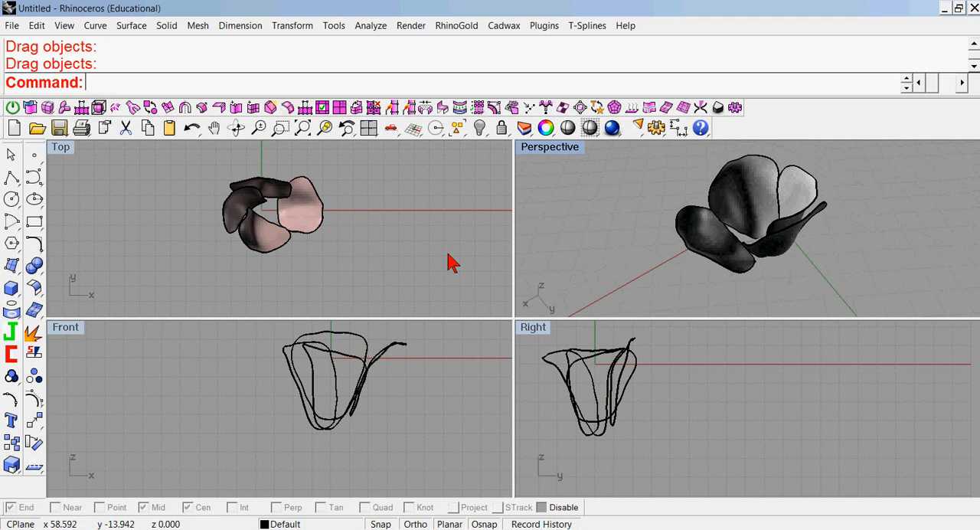
pyautogui.click(711, 259)
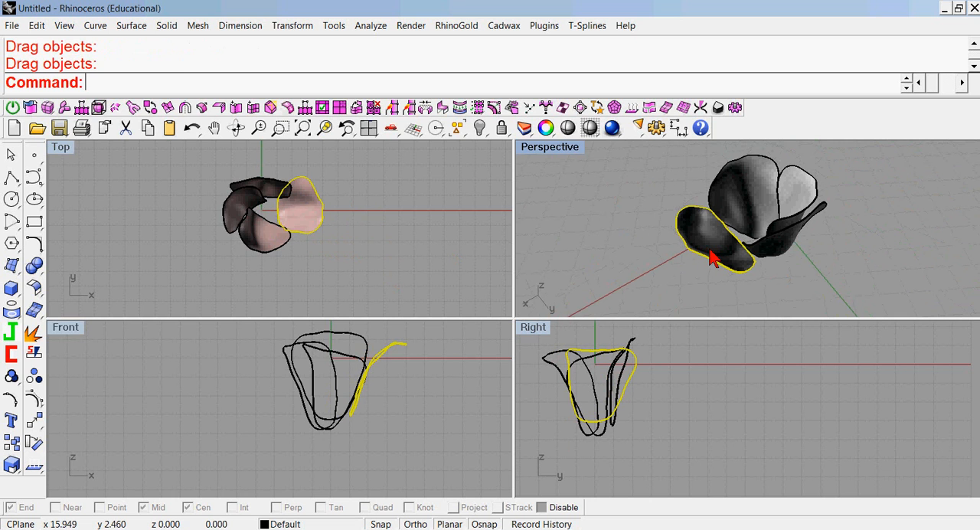
pyautogui.click(414, 204)
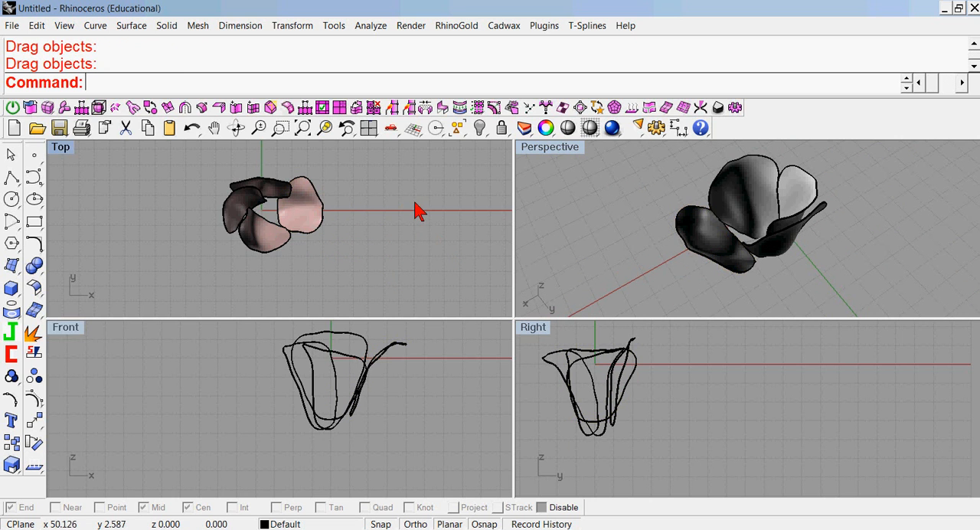
# Rotate all four petals together nearly half a turn around the flower's center in the top view.
pyautogui.moveTo(419, 452); pyautogui.dragTo(240, 373)
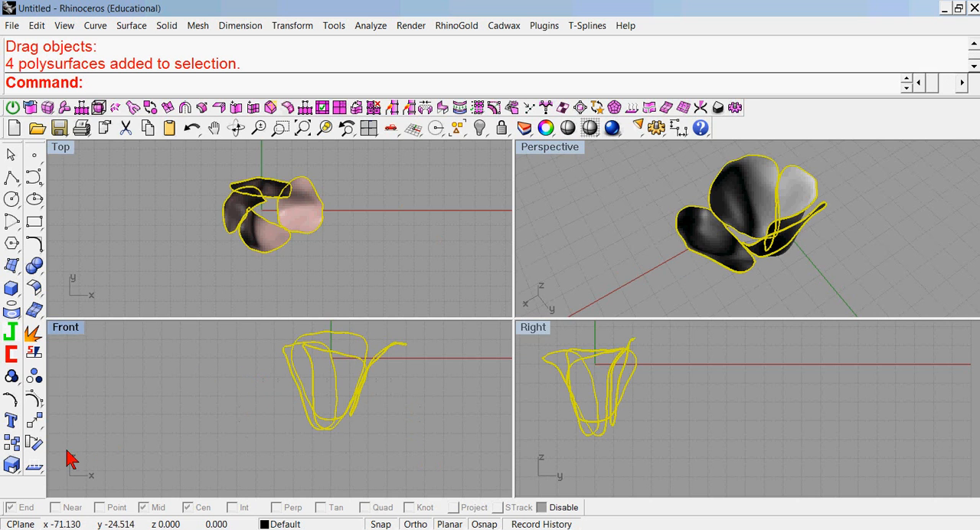
pyautogui.click(33, 444)
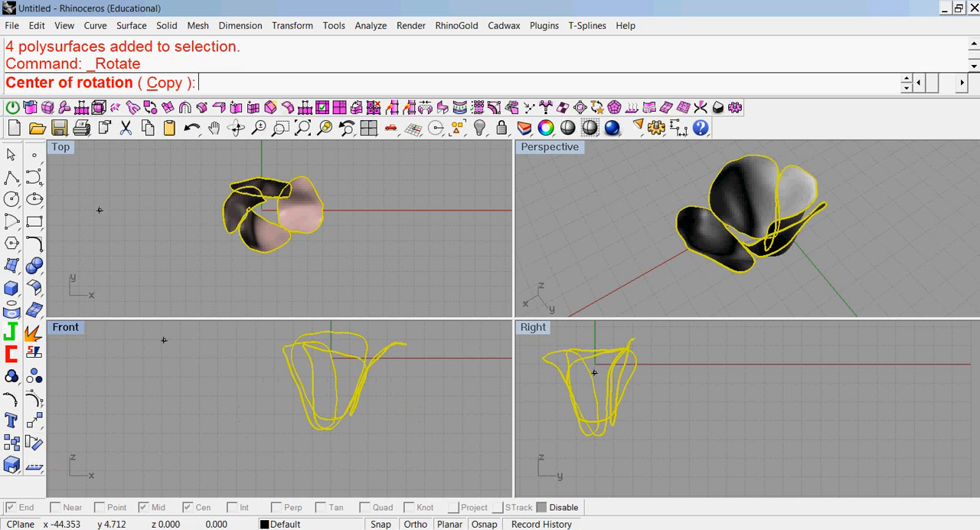
pyautogui.click(268, 208)
pyautogui.click(385, 145)
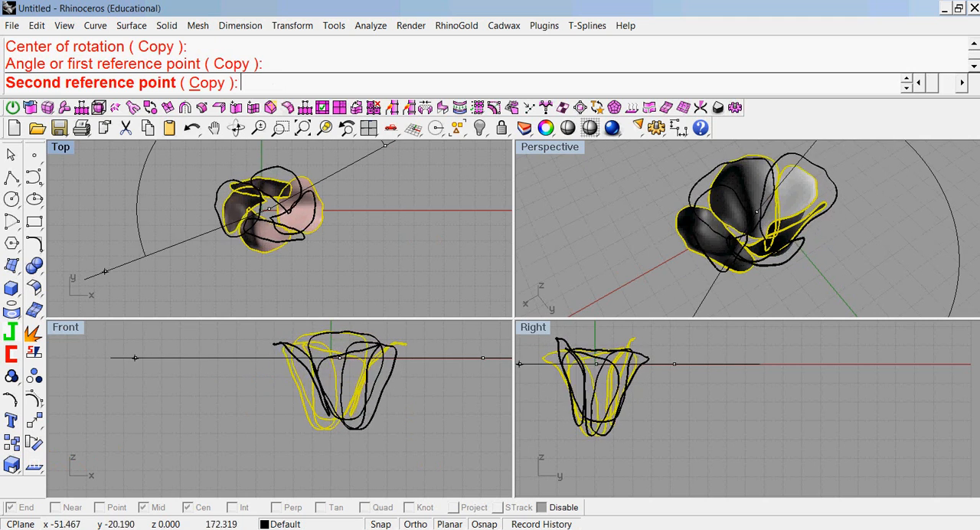
pyautogui.click(110, 281)
pyautogui.click(439, 260)
# Lower the leaning petal and shift it slightly inward toward the flower's center in the front view.
pyautogui.moveTo(575, 256); pyautogui.dragTo(799, 174, button='right')
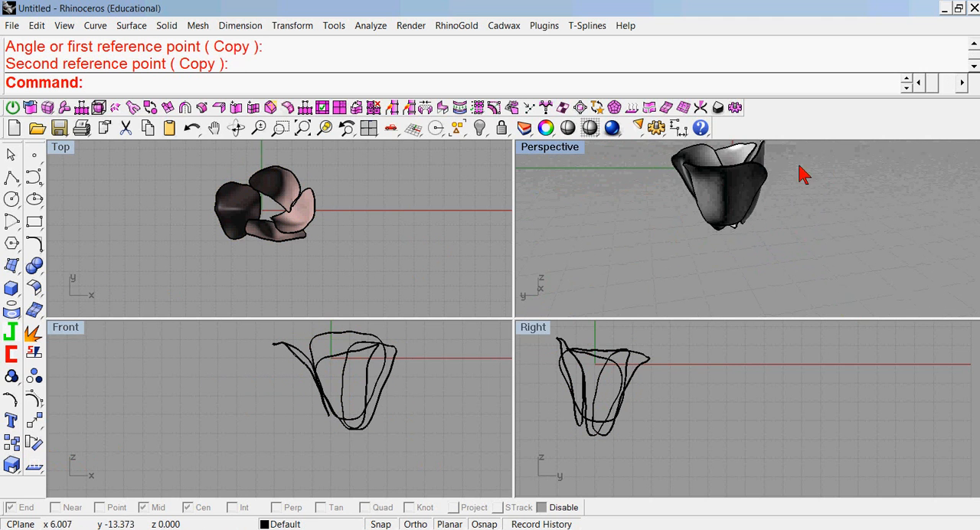
pyautogui.click(723, 178)
pyautogui.moveTo(281, 356); pyautogui.dragTo(295, 366)
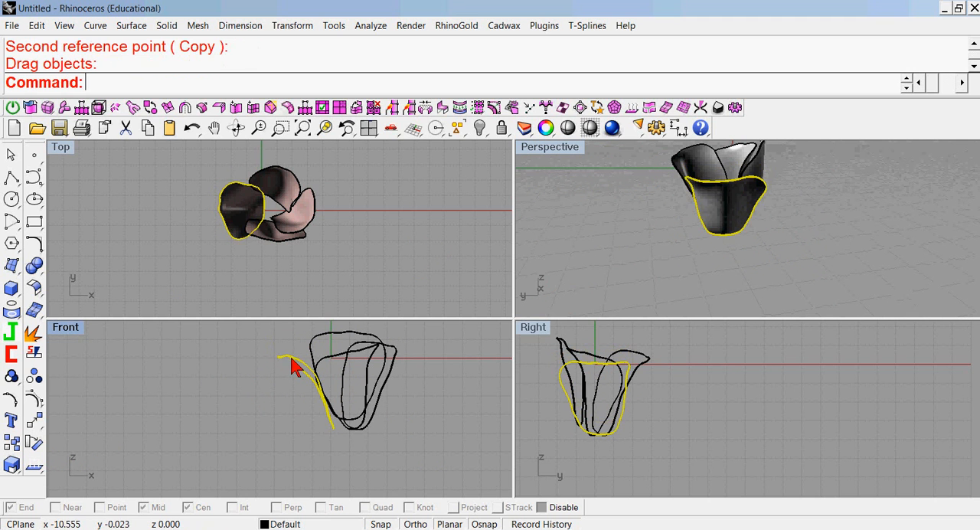
pyautogui.moveTo(557, 233)
pyautogui.mouseDown(button='right')
pyautogui.moveTo(541, 191)
pyautogui.moveTo(949, 240)
pyautogui.moveTo(604, 165)
pyautogui.mouseUp(button='right')
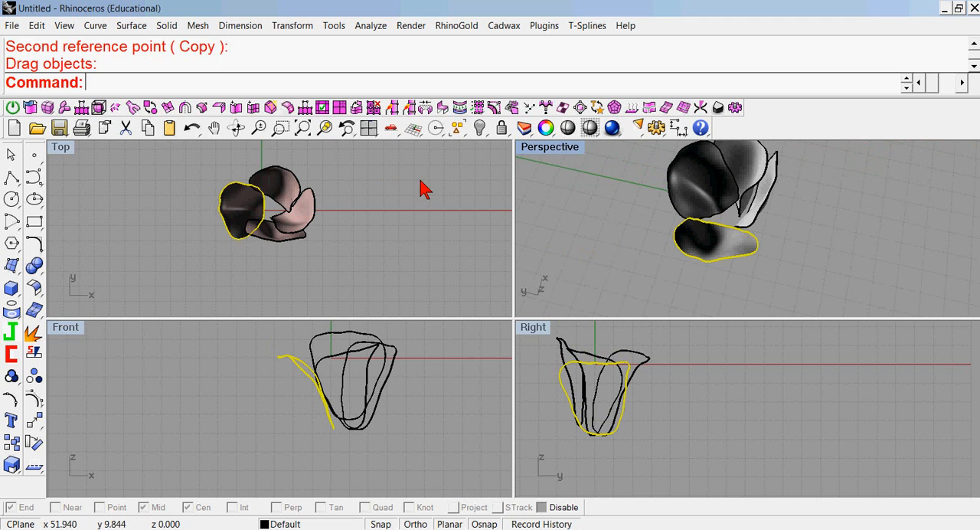
# Rotate the leaning petal about 3 degrees counterclockwise around its own middle in the top view.
pyautogui.click(424, 203)
pyautogui.click(241, 207)
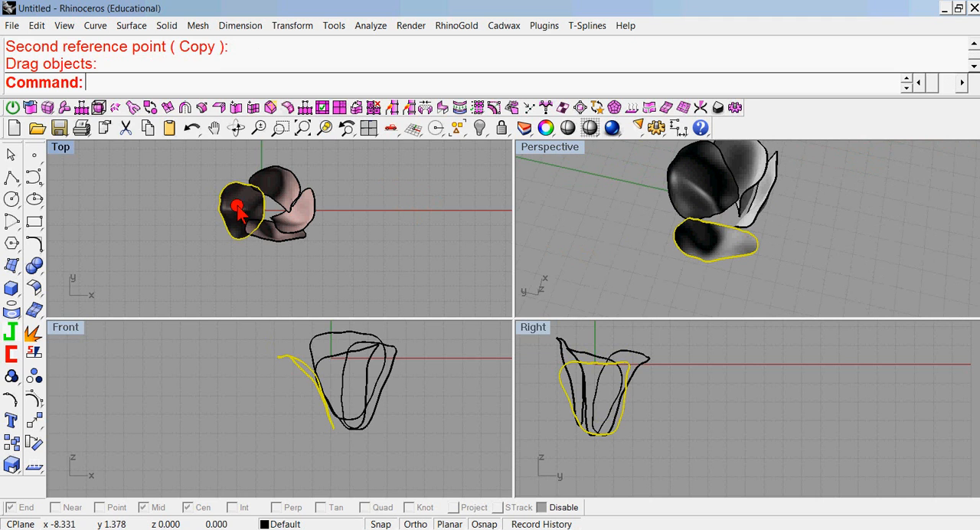
pyautogui.click(33, 443)
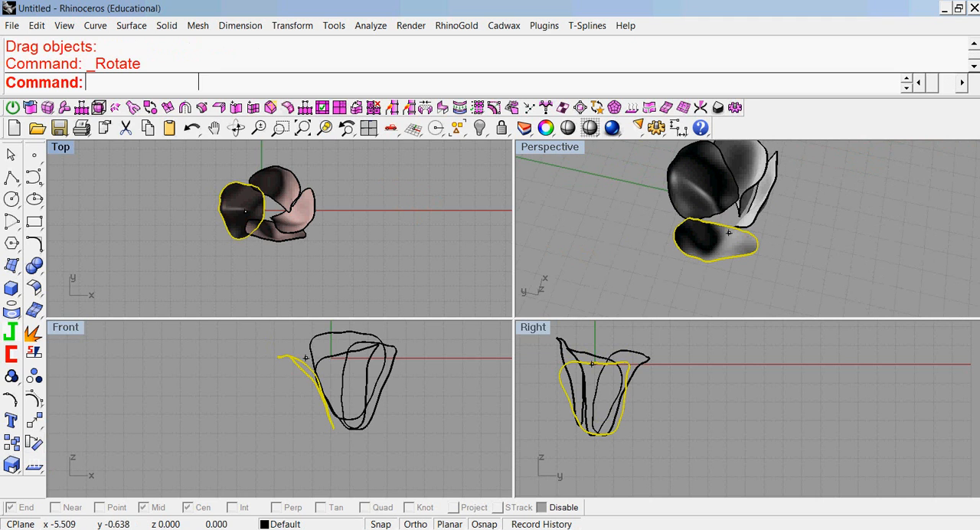
pyautogui.click(245, 208)
pyautogui.click(383, 277)
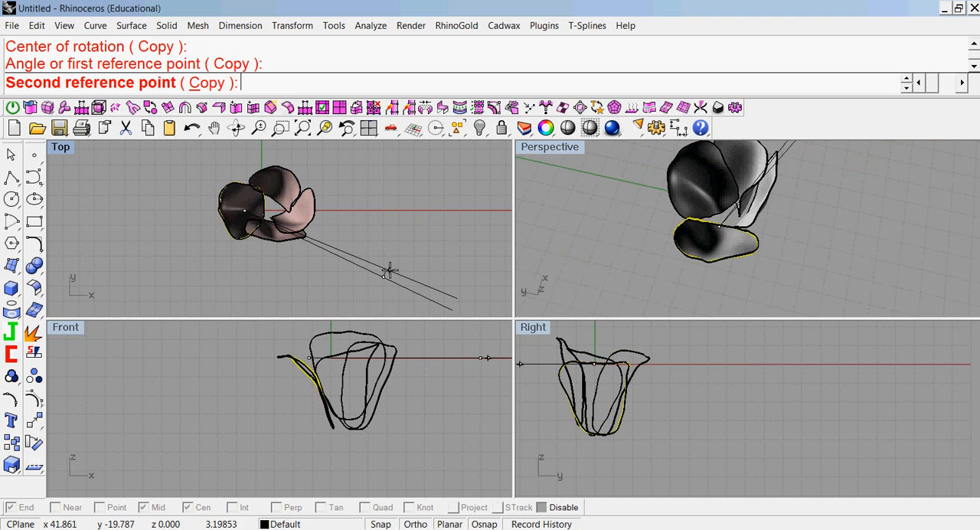
pyautogui.click(390, 269)
pyautogui.click(483, 251)
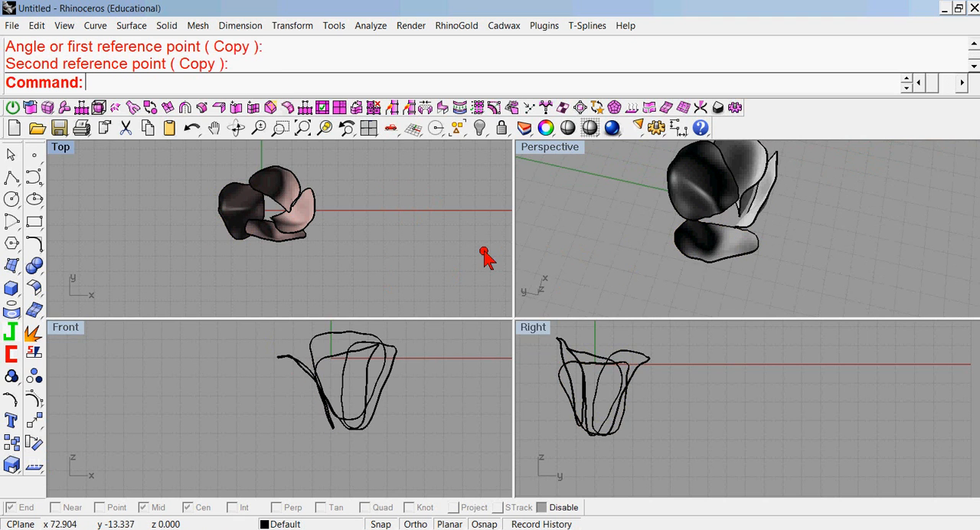
# Move the leaning petal slightly inward and toward positive Y in the top view, and check its fit in perspective.
pyautogui.click(698, 255)
pyautogui.moveTo(221, 211); pyautogui.dragTo(233, 204)
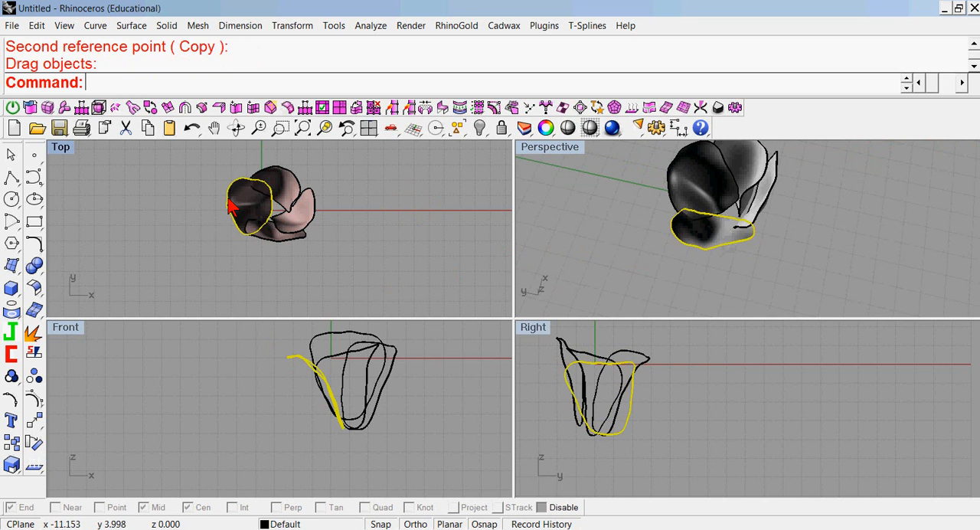
pyautogui.click(604, 256)
pyautogui.moveTo(604, 256); pyautogui.dragTo(544, 371, button='right')
pyautogui.doubleClick(550, 148)
pyautogui.click(516, 339)
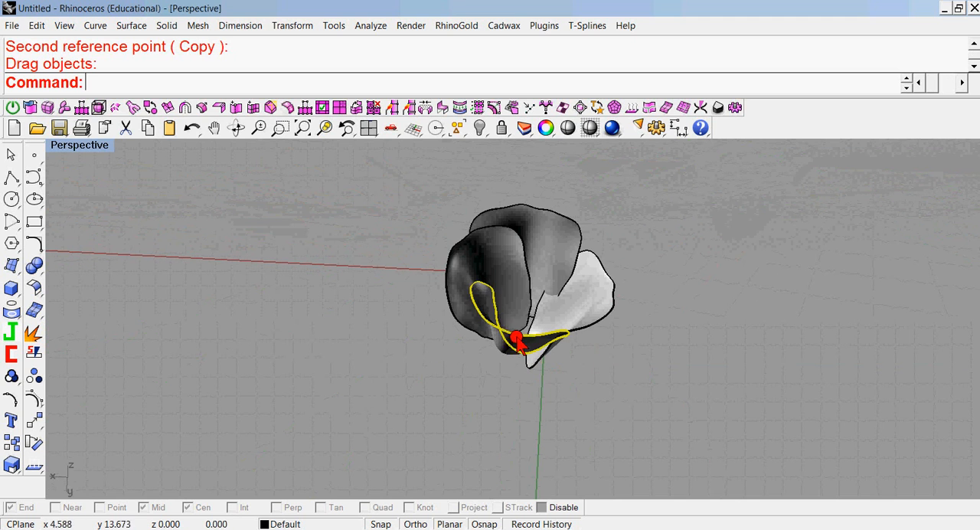
pyautogui.doubleClick(76, 145)
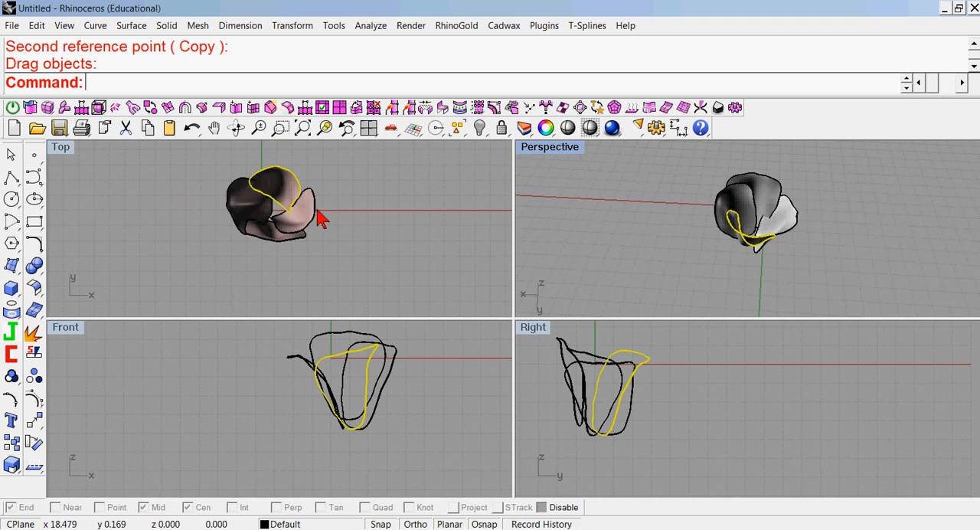
# Rotate the petal on the positive Y side slightly clockwise in the top view and inspect the ring in perspective.
pyautogui.click(34, 441)
pyautogui.click(284, 189)
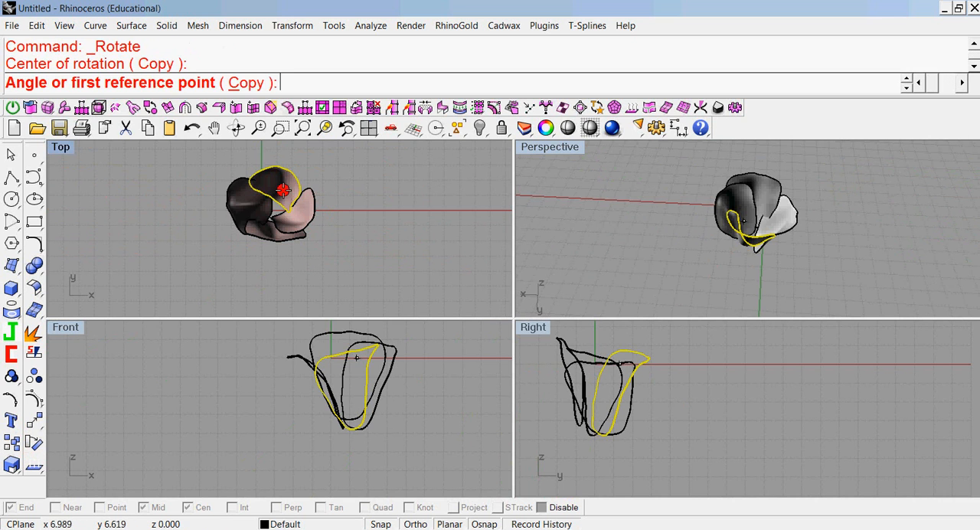
pyautogui.click(336, 167)
pyautogui.click(339, 175)
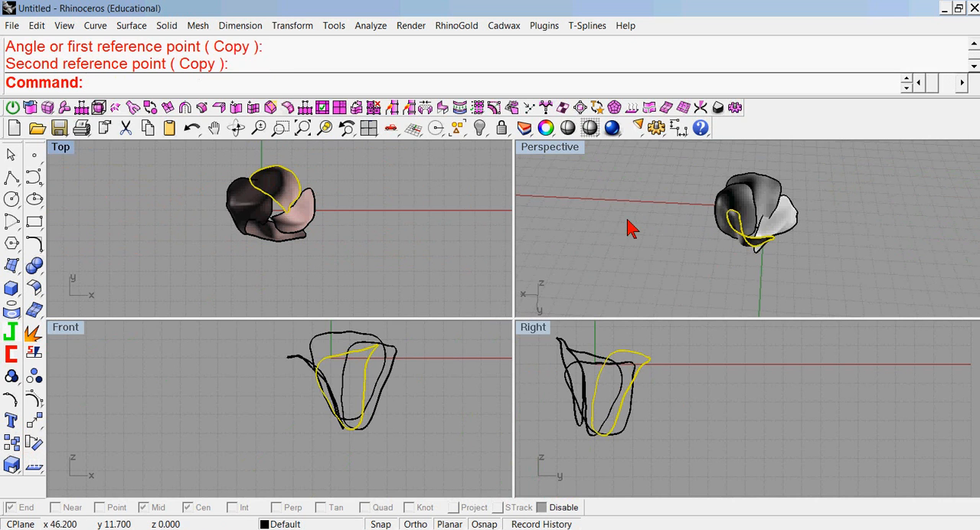
pyautogui.click(605, 264)
pyautogui.moveTo(605, 264); pyautogui.dragTo(676, 284, button='right')
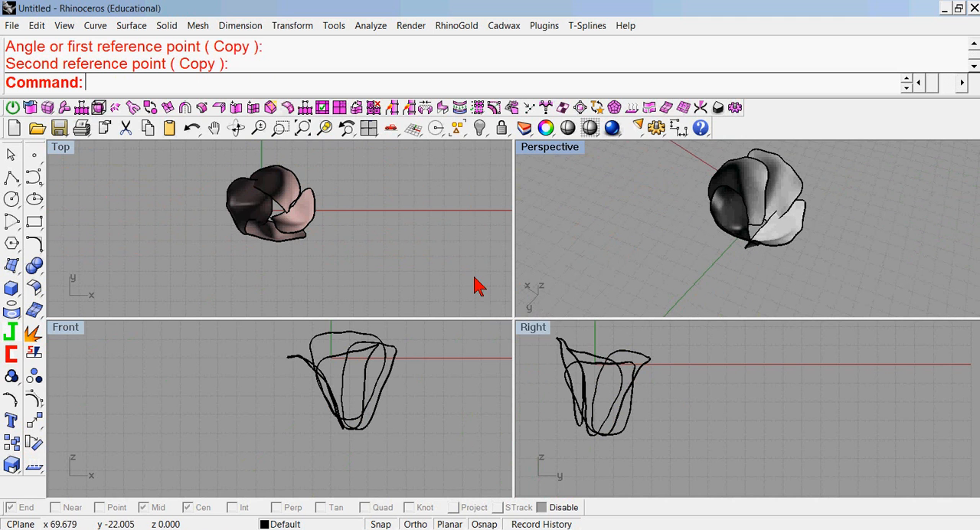
pyautogui.doubleClick(539, 147)
pyautogui.moveTo(528, 262); pyautogui.dragTo(328, 255, button='right')
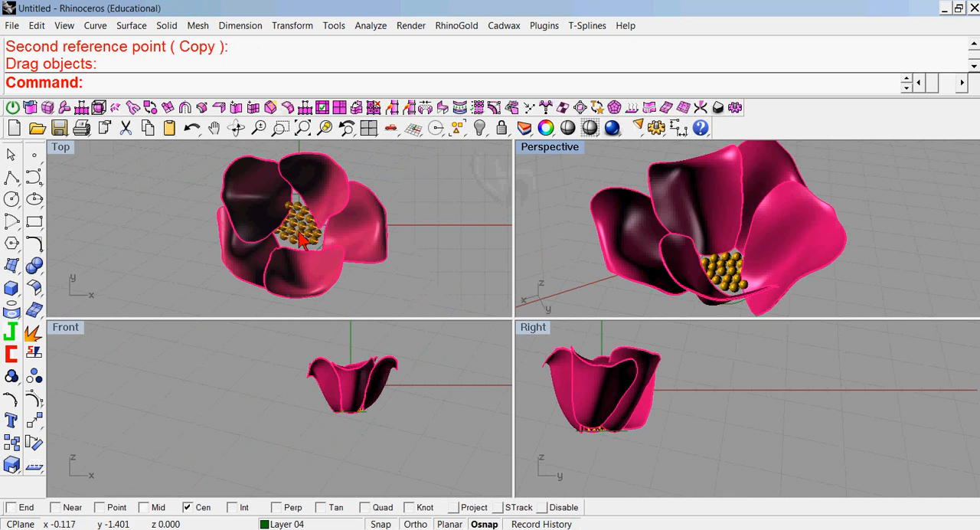
# Examine the magenta flower with its golden bead center in perspective, and the circle at its base in the front view.
pyautogui.doubleClick(562, 157)
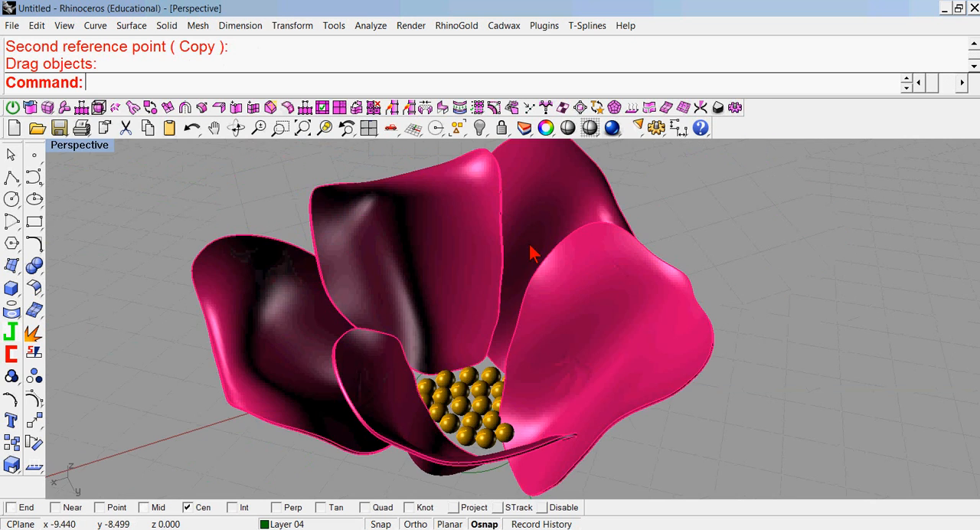
pyautogui.scroll(-3, 507, 284)
pyautogui.moveTo(481, 300); pyautogui.dragTo(485, 297, button='right')
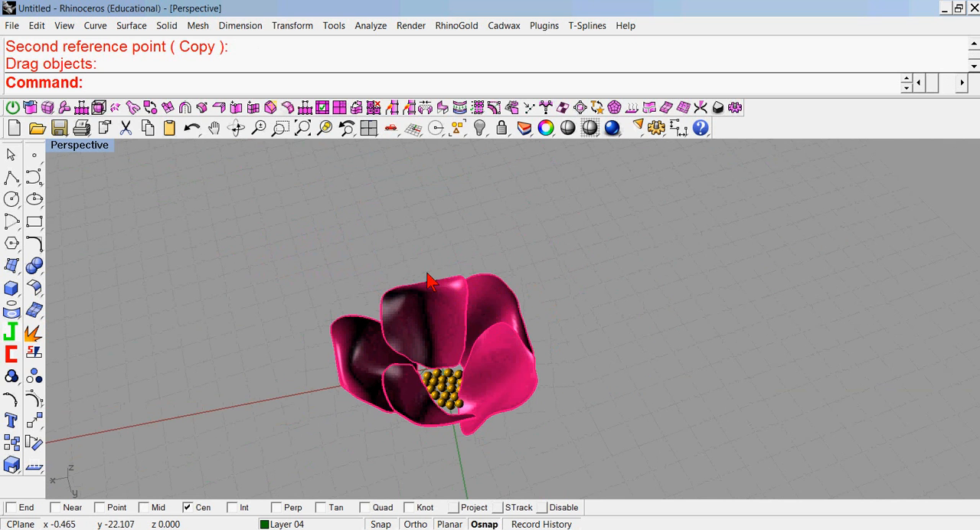
pyautogui.scroll(-2, 429, 283)
pyautogui.keyDown('shift'); pyautogui.moveTo(467, 322); pyautogui.dragTo(505, 292, button='right'); pyautogui.keyUp('shift')
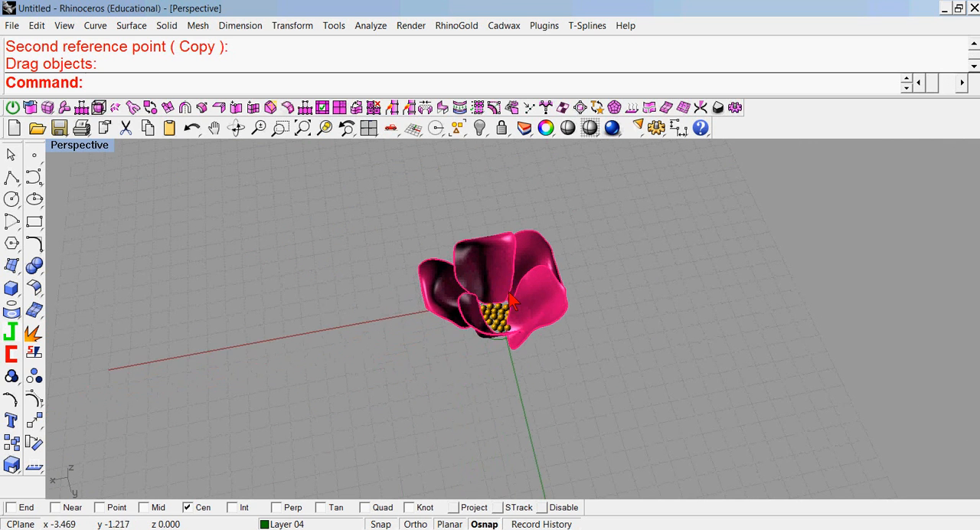
pyautogui.scroll(5, 505, 292)
pyautogui.doubleClick(94, 150)
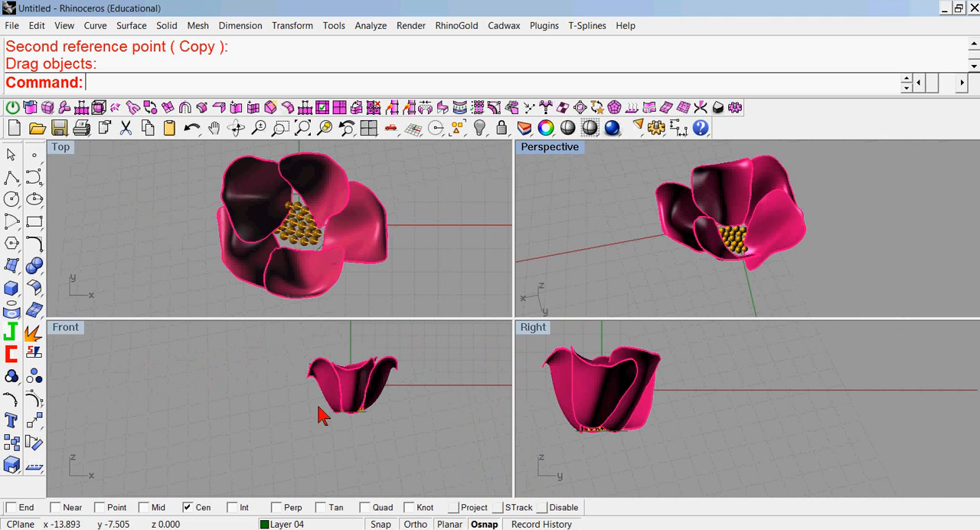
pyautogui.click(321, 259)
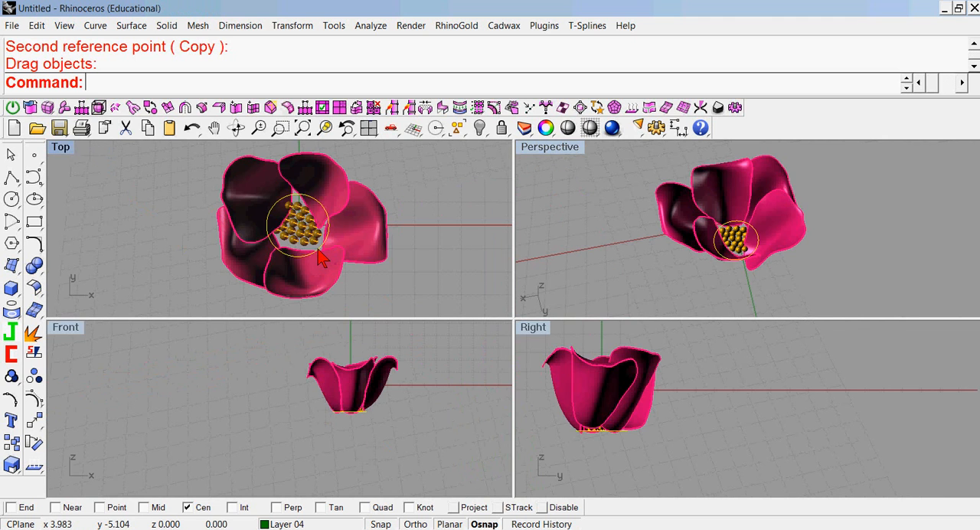
pyautogui.doubleClick(67, 328)
pyautogui.moveTo(343, 283); pyautogui.dragTo(299, 271, button='right')
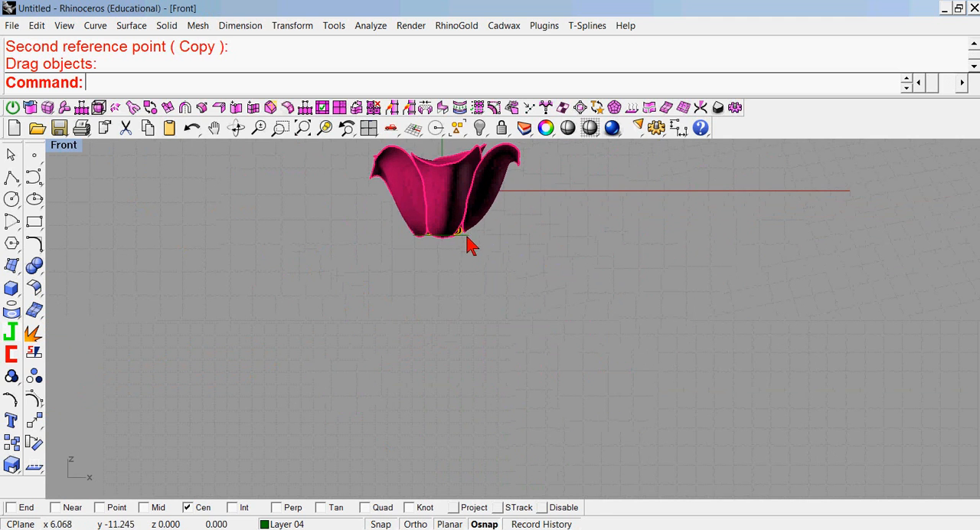
# Try drawing a gently curved degree-3 stem line downward from the base circle's center in the front view.
pyautogui.click(34, 178)
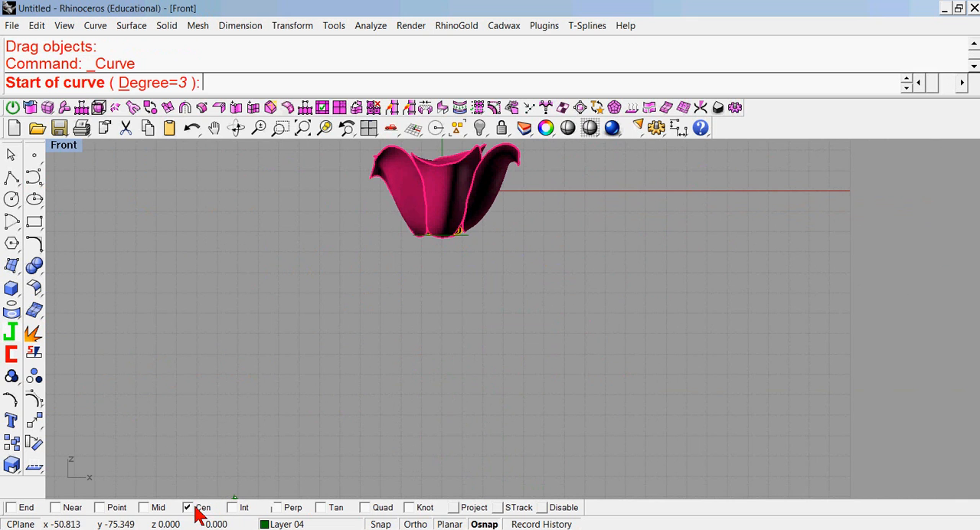
pyautogui.click(441, 244)
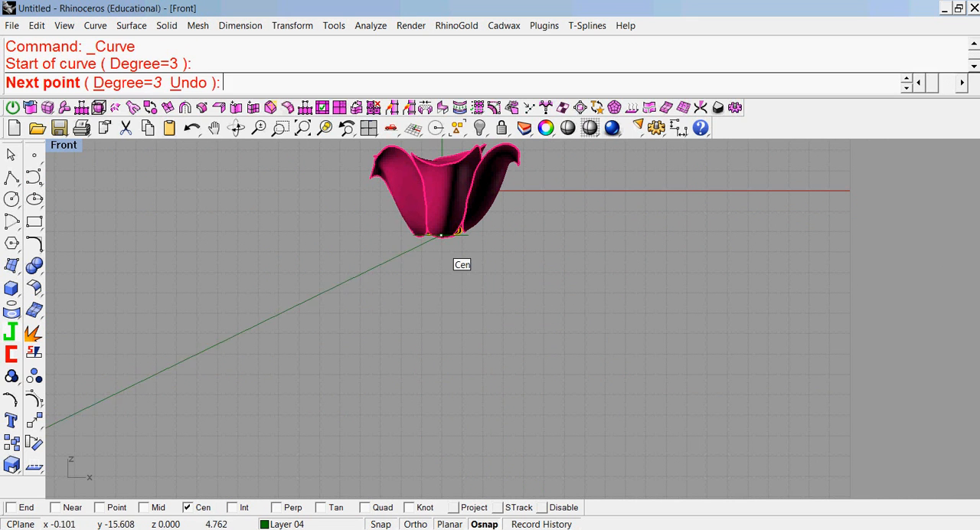
pyautogui.click(439, 273)
pyautogui.click(430, 313)
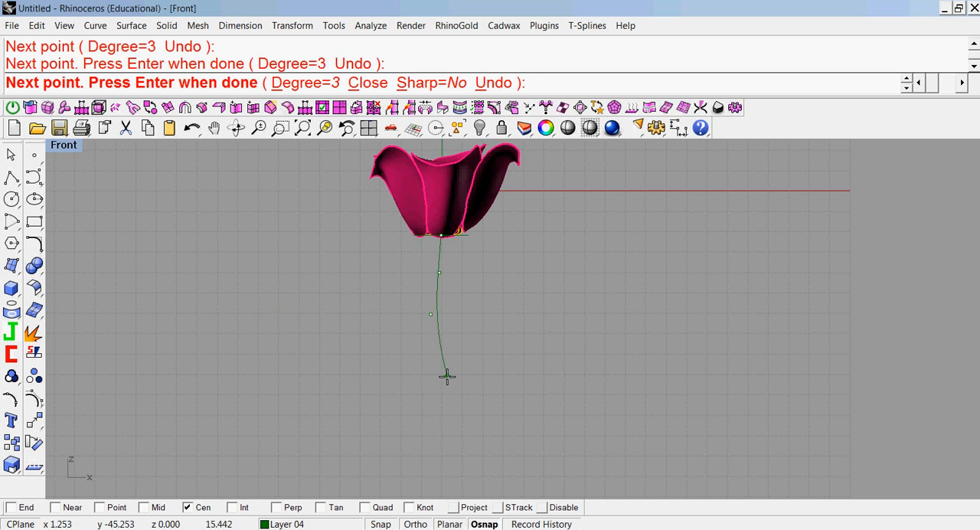
pyautogui.click(448, 379)
pyautogui.click(453, 445)
pyautogui.press('Return')
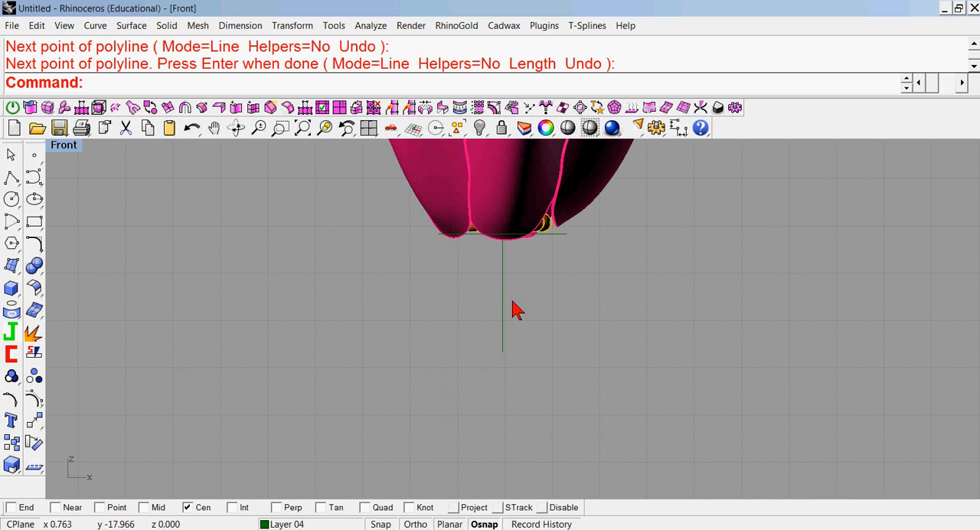
# Start a degree-3 profile curve at the base circle's center and run it outward to the right petal's lower edge with object snaps disabled.
pyautogui.click(35, 177)
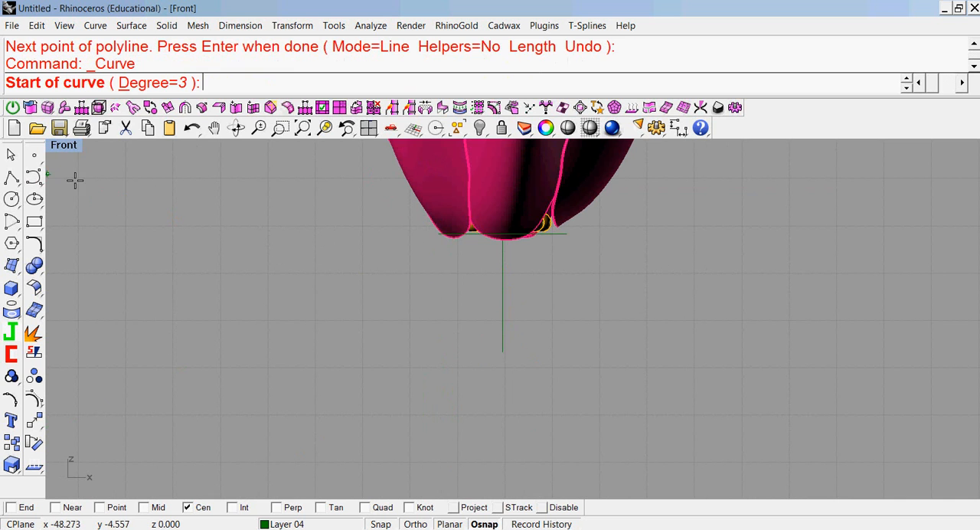
pyautogui.click(503, 235)
pyautogui.scroll(3, 505, 242)
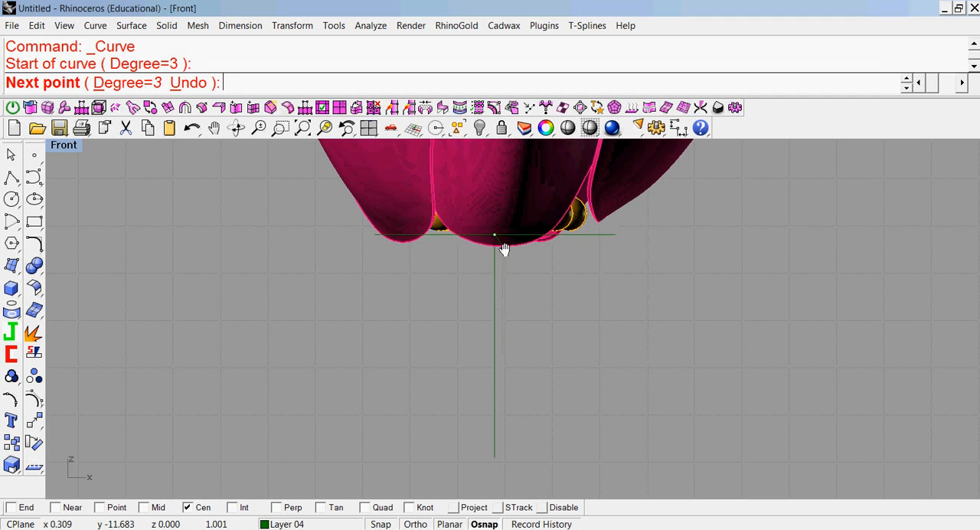
pyautogui.click(541, 507)
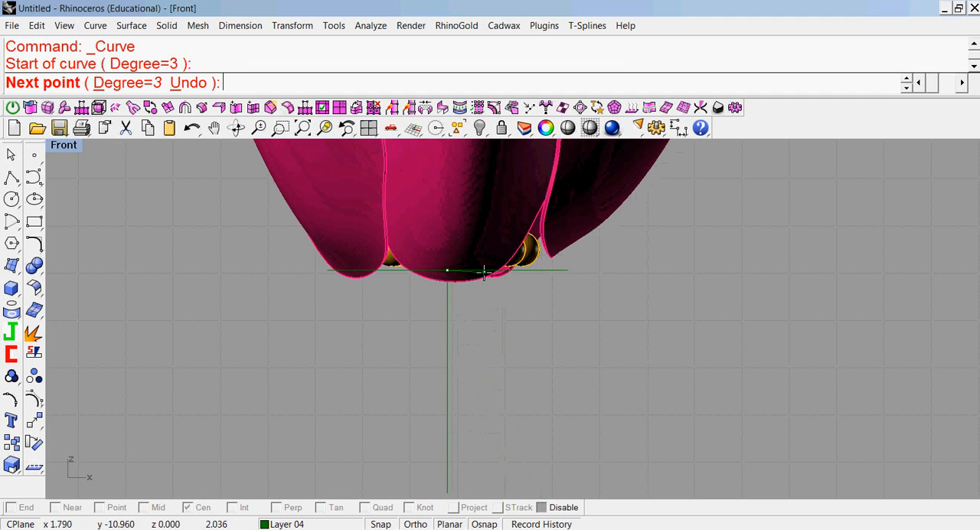
pyautogui.click(483, 272)
pyautogui.click(525, 265)
pyautogui.click(570, 247)
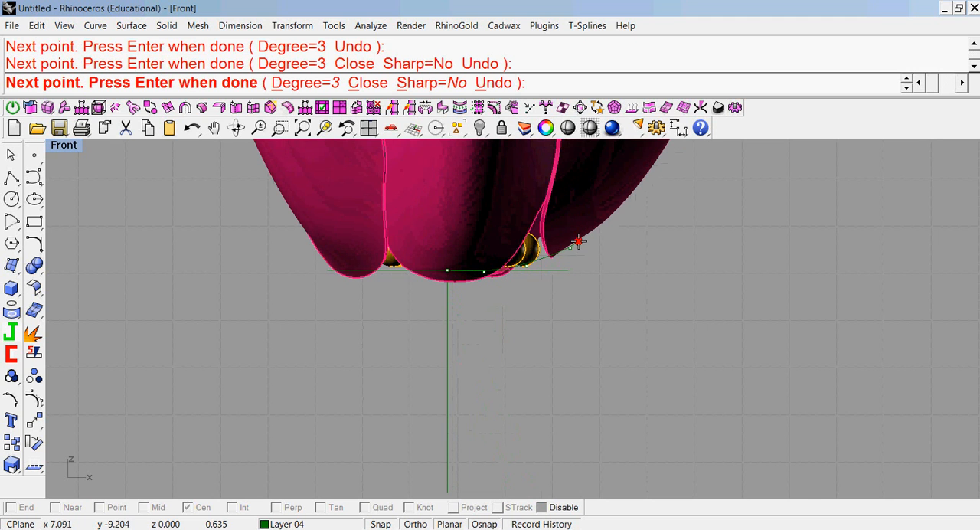
pyautogui.click(579, 242)
# Continue the profile downward in an S-shape tapering toward the vertical axis line, and end it near the line's lower end.
pyautogui.click(583, 298)
pyautogui.click(553, 323)
pyautogui.click(538, 336)
pyautogui.click(516, 364)
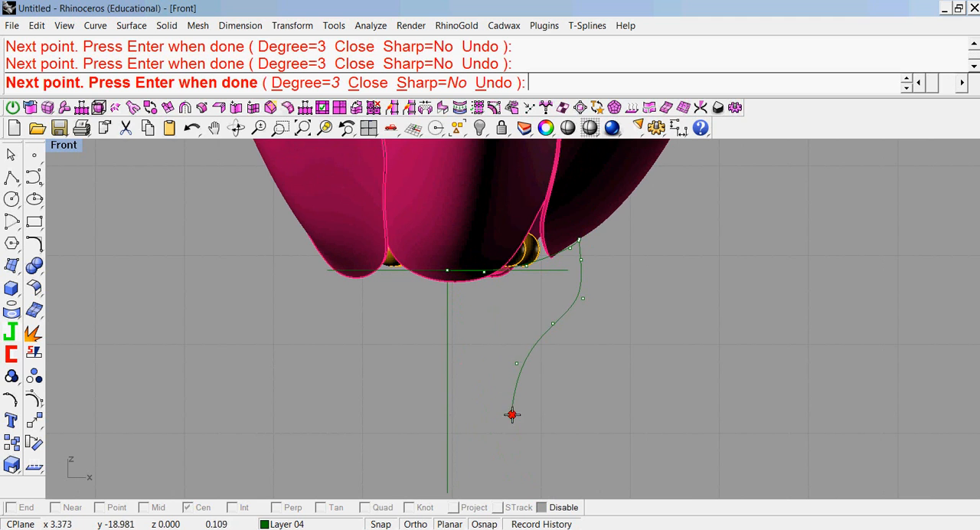
pyautogui.moveTo(512, 430); pyautogui.dragTo(509, 357, button='right')
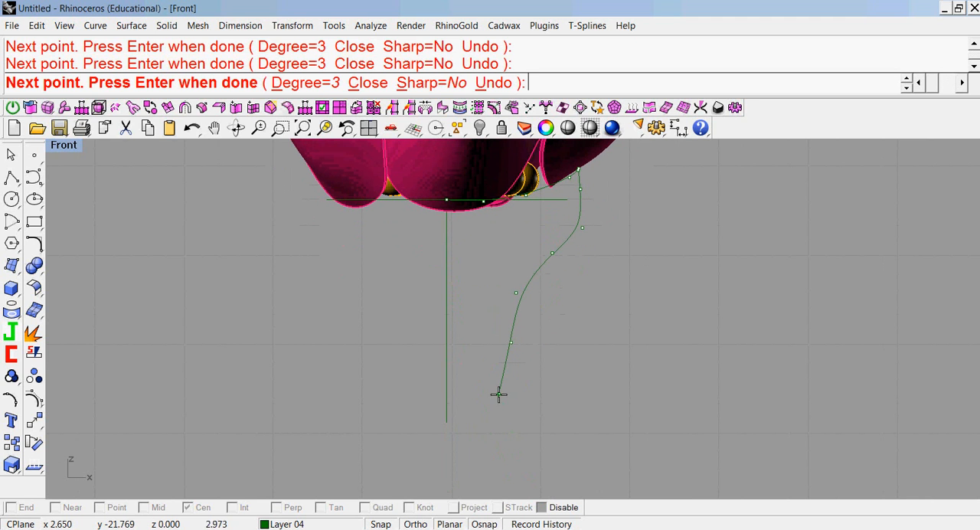
pyautogui.click(490, 381)
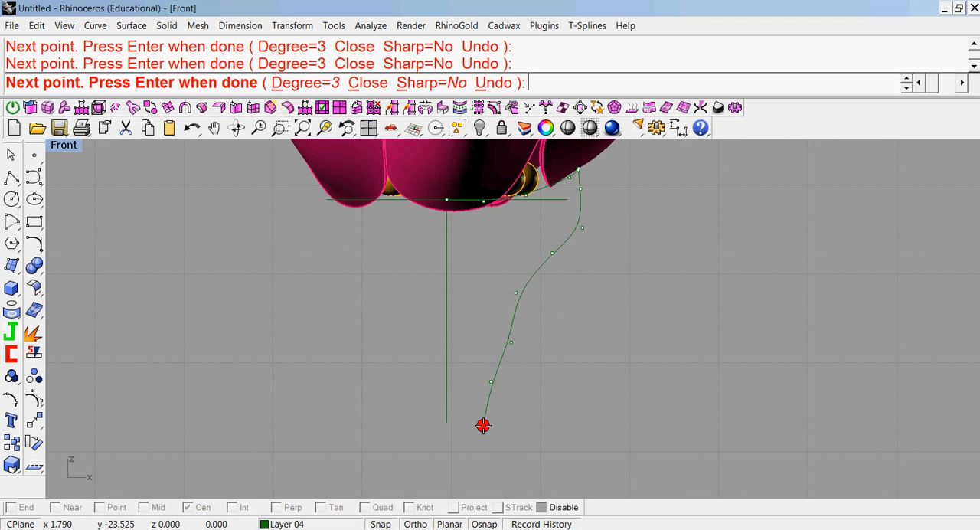
pyautogui.rightClick(482, 425)
pyautogui.scroll(-3, 604, 363)
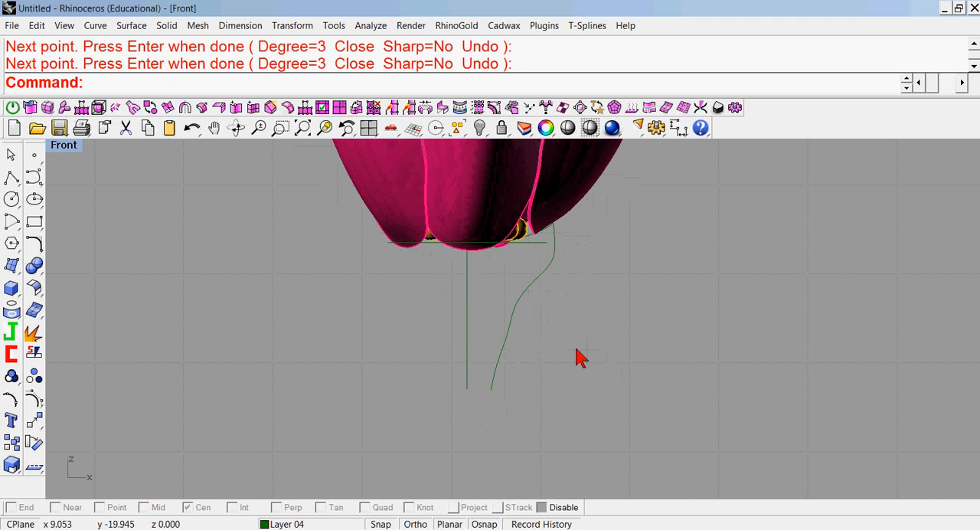
# Revolve the profile curve 360 degrees around the vertical axis line, using End snap to pick the axis points.
pyautogui.click(517, 308)
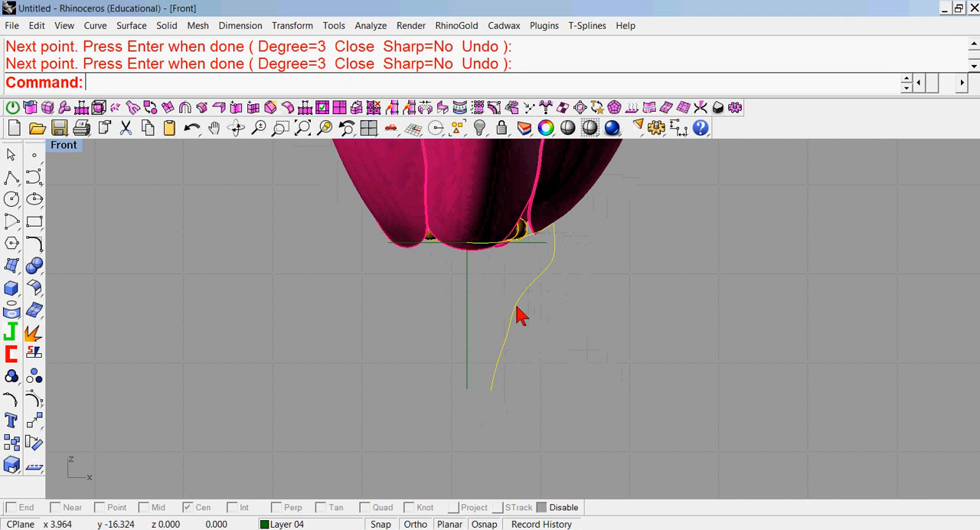
pyautogui.click(14, 273)
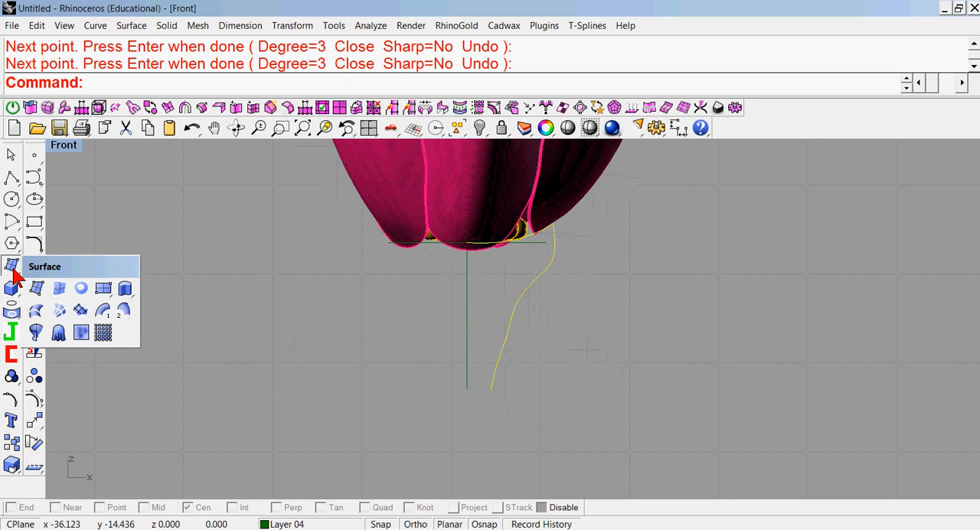
pyautogui.click(36, 329)
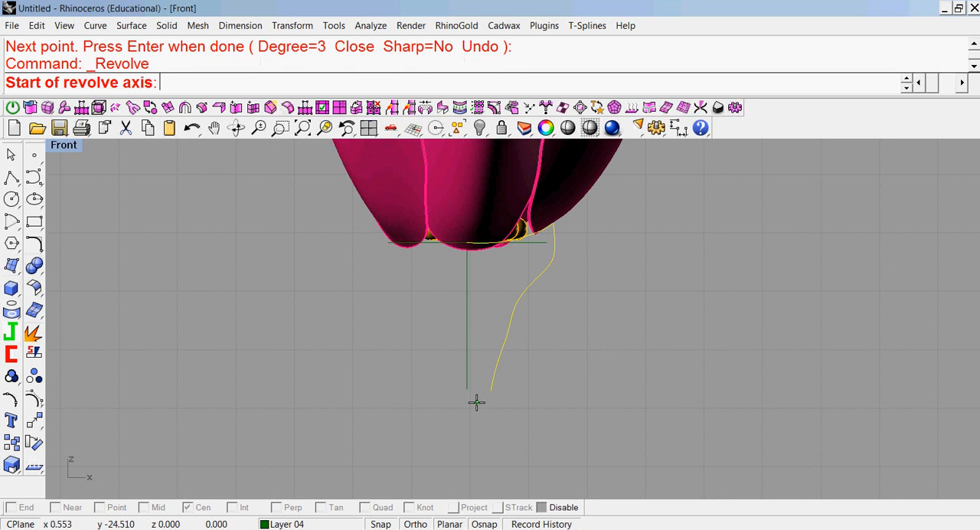
pyautogui.click(542, 507)
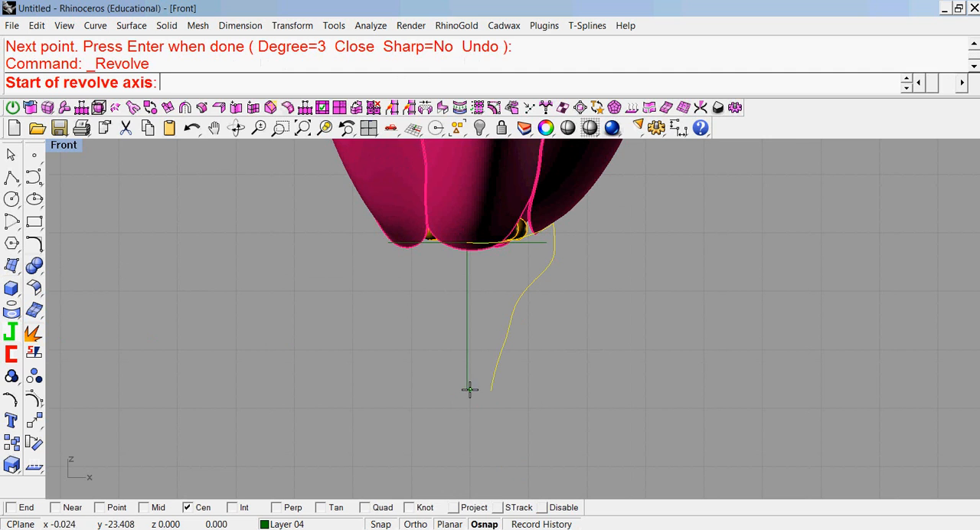
pyautogui.rightClick(11, 509)
pyautogui.click(470, 390)
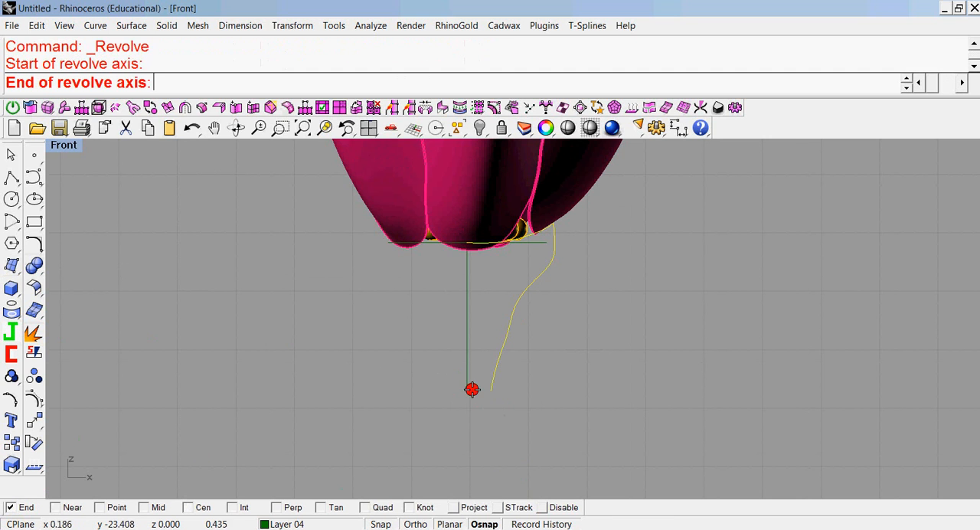
pyautogui.click(467, 243)
pyautogui.press('Return')
pyautogui.press('Return')
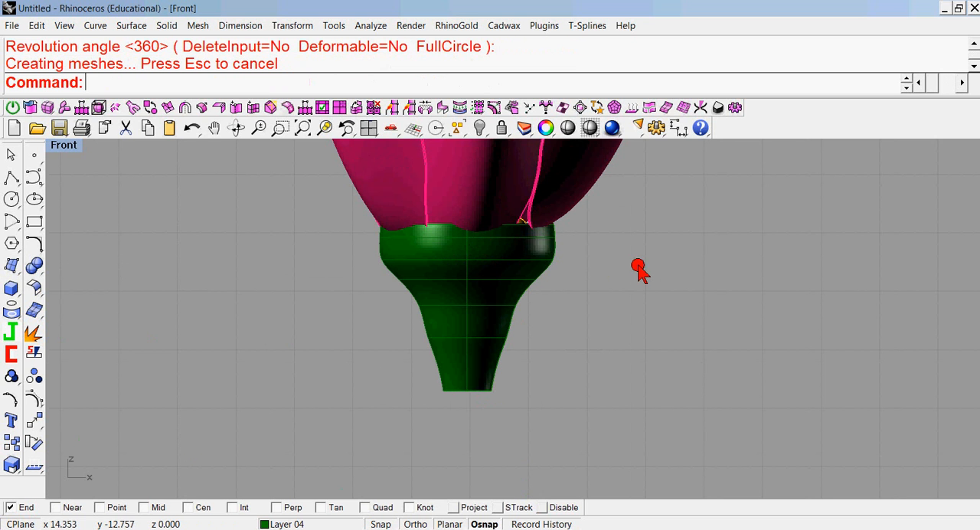
# Delete the small leftover circle curve located below the revolved green base.
pyautogui.doubleClick(60, 147)
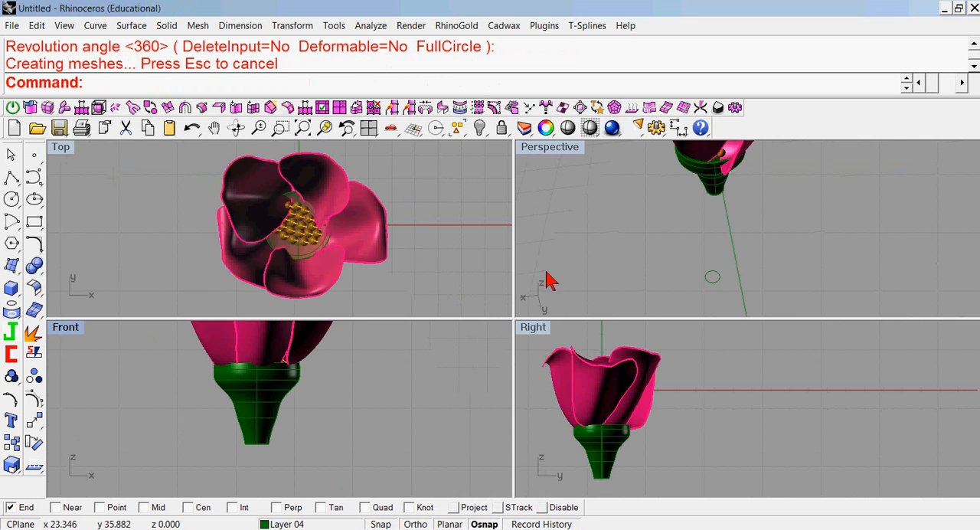
pyautogui.moveTo(661, 226)
pyautogui.mouseDown(button='right')
pyautogui.moveTo(656, 235)
pyautogui.moveTo(676, 219)
pyautogui.moveTo(647, 235)
pyautogui.mouseUp(button='right')
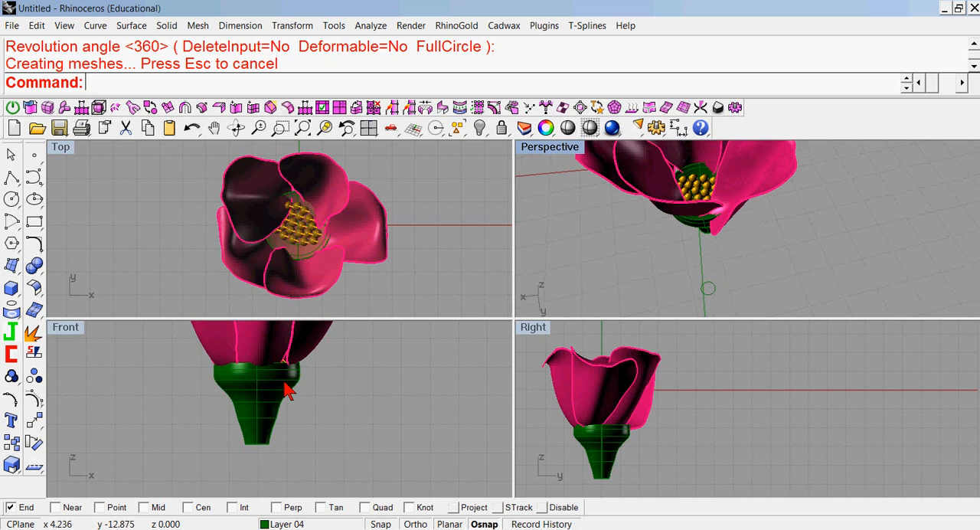
pyautogui.click(283, 390)
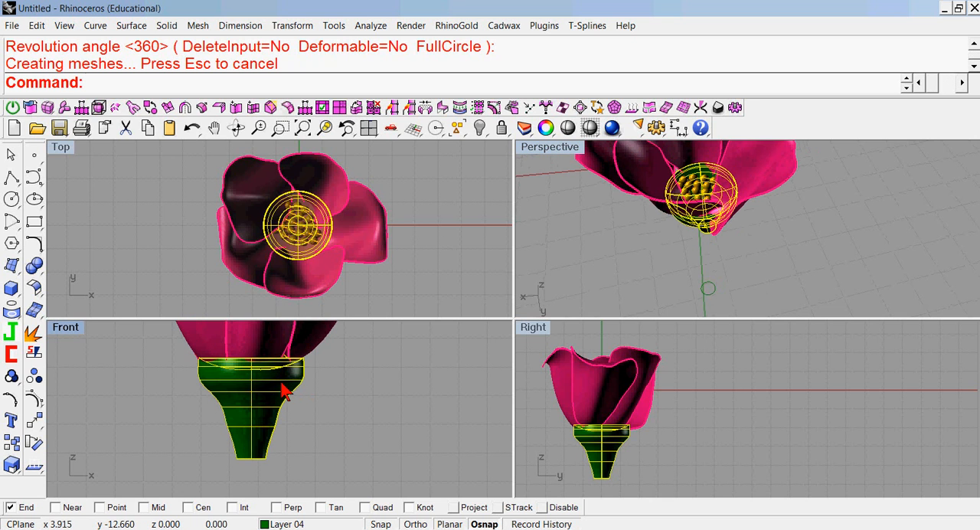
pyautogui.click(344, 372)
pyautogui.scroll(-4, 344, 378)
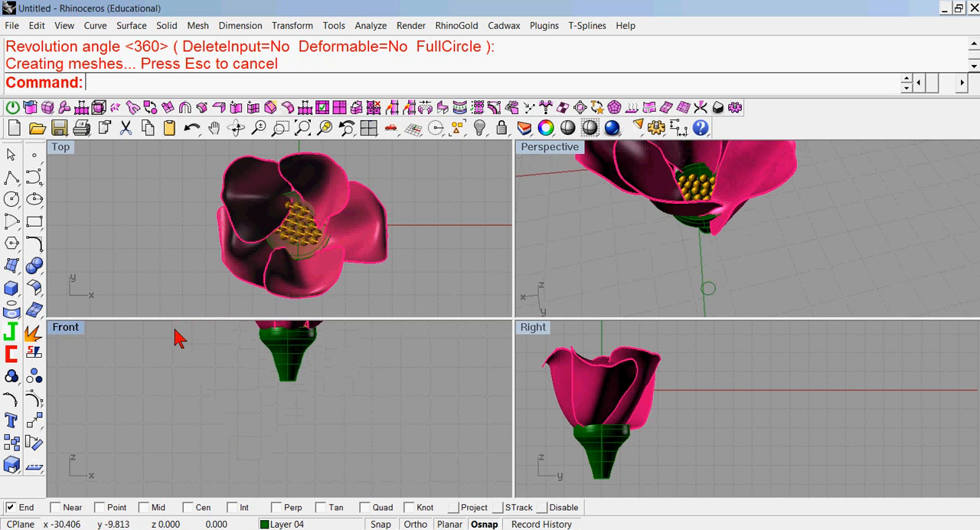
pyautogui.doubleClick(75, 327)
pyautogui.scroll(-3, 421, 349)
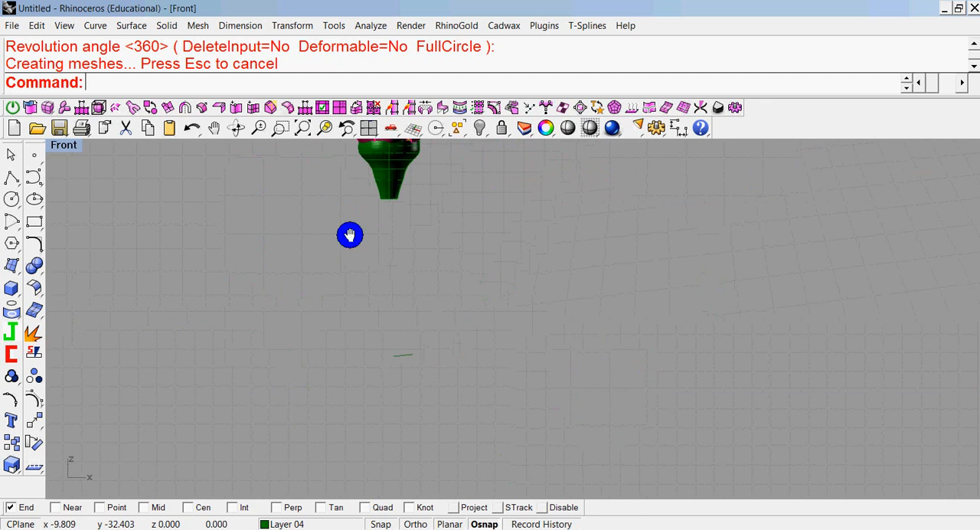
pyautogui.click(402, 354)
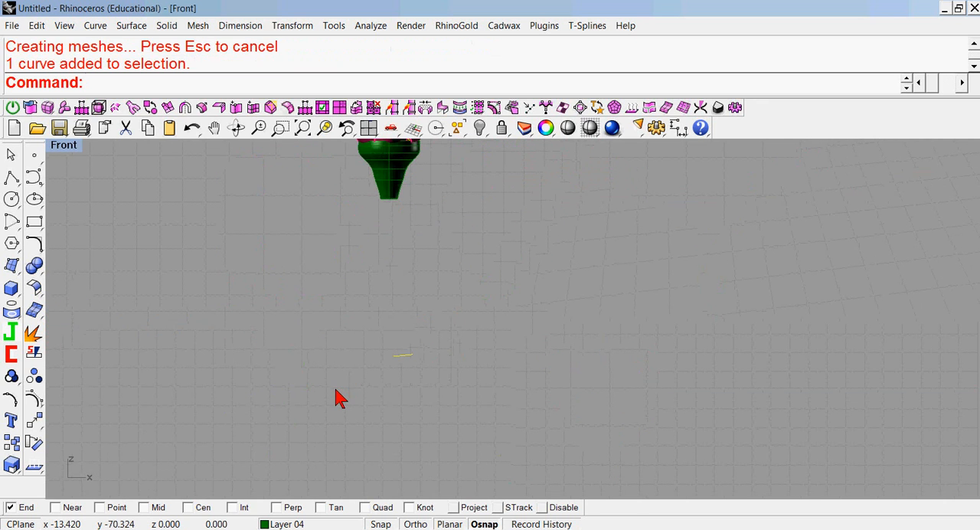
pyautogui.press('Delete')
# Draw a gently bowed degree-3 stem curve about 60 units long downward from the center of the green base's bottom edge, using only Cen snap.
pyautogui.click(34, 179)
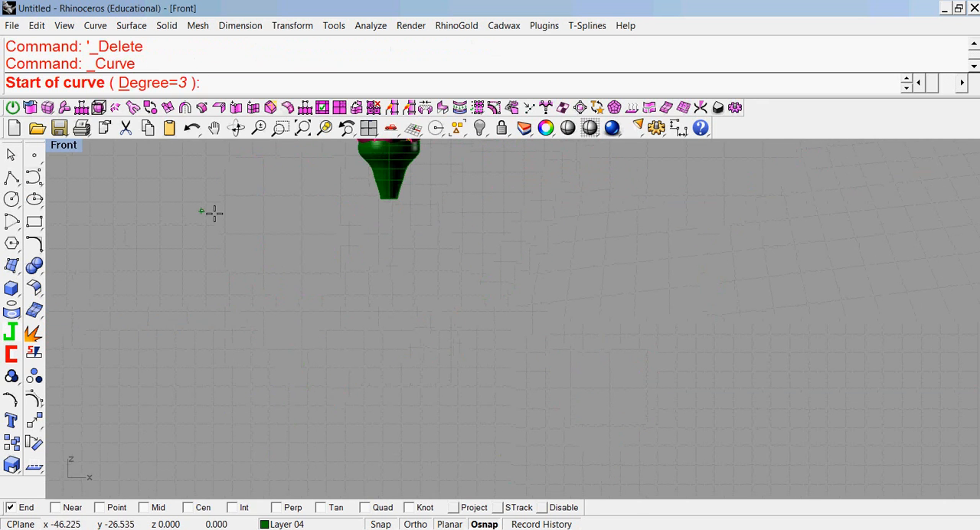
pyautogui.rightClick(187, 507)
pyautogui.click(389, 200)
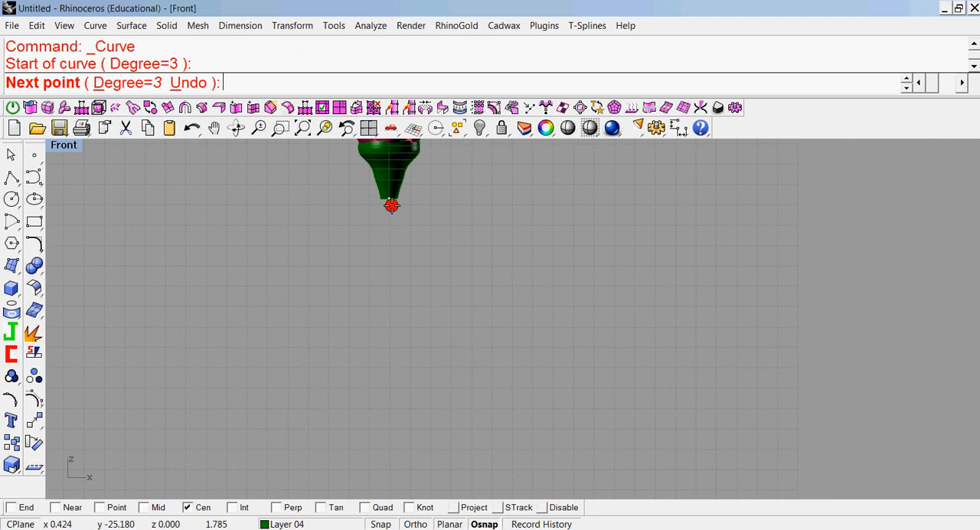
pyautogui.click(393, 252)
pyautogui.click(407, 333)
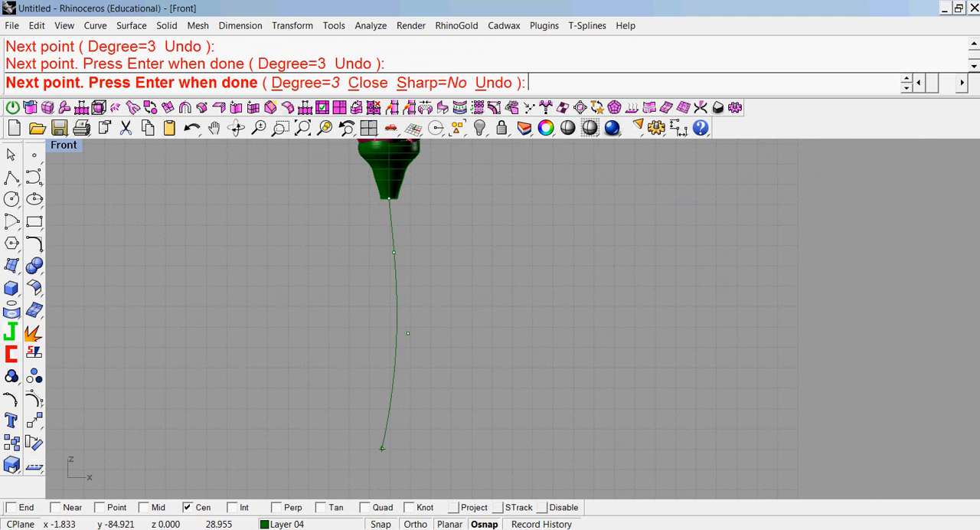
pyautogui.click(384, 452)
pyautogui.rightClick(384, 451)
pyautogui.click(11, 291)
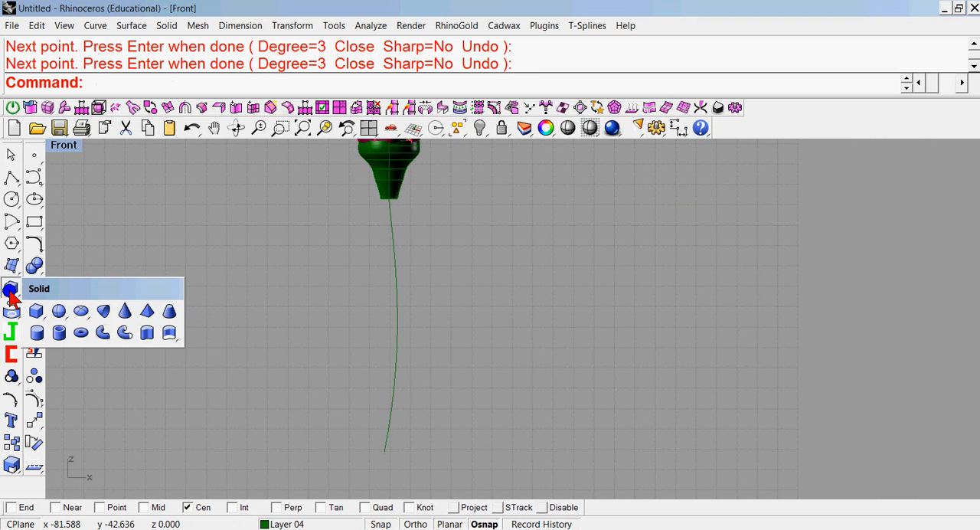
pyautogui.click(169, 332)
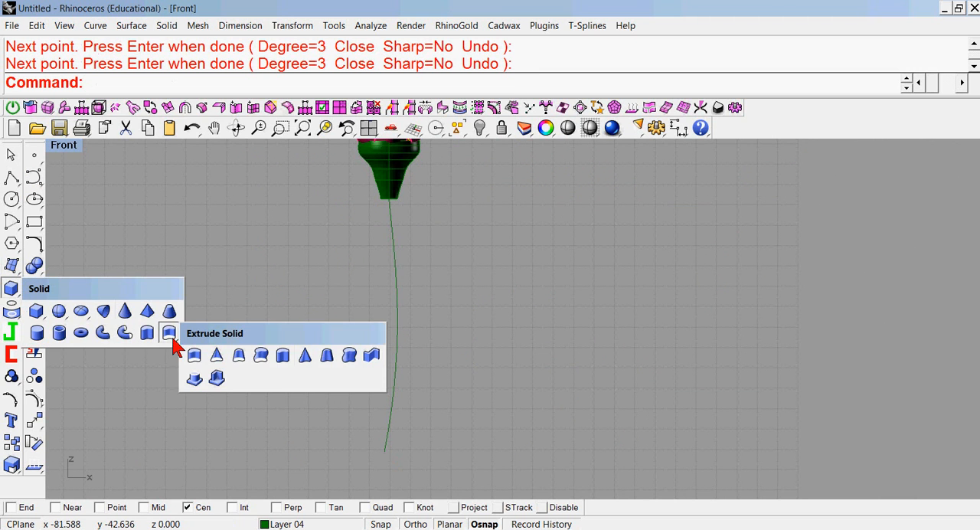
pyautogui.click(348, 356)
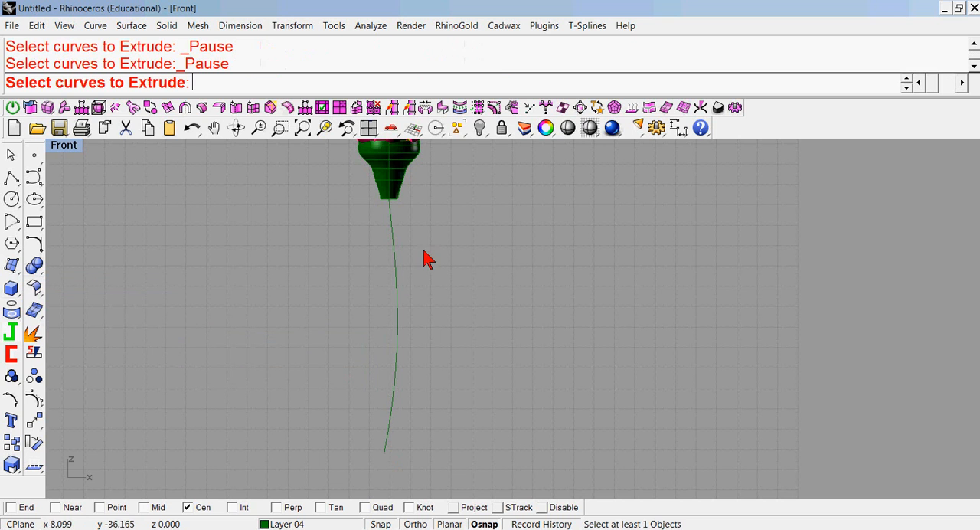
pyautogui.click(394, 209)
pyautogui.click(390, 207)
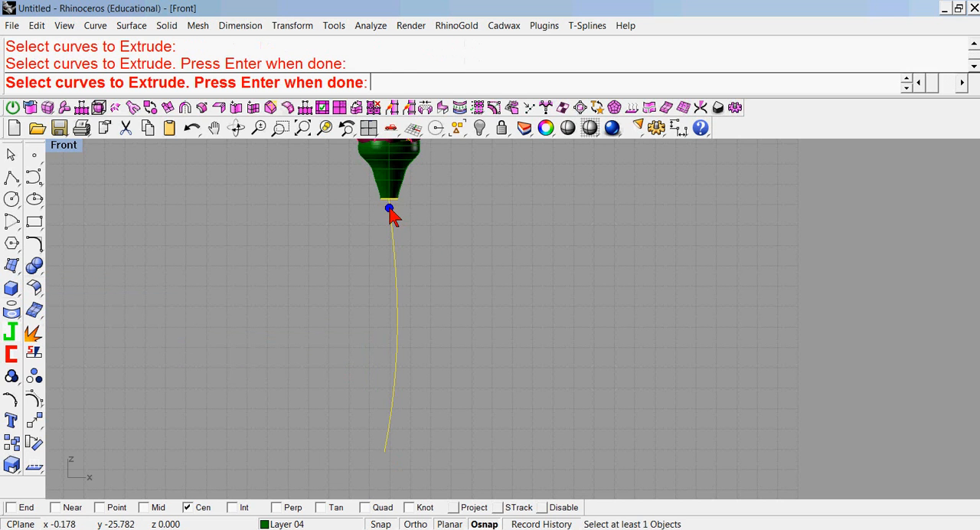
pyautogui.rightClick(390, 207)
pyautogui.click(390, 209)
pyautogui.rightClick(389, 209)
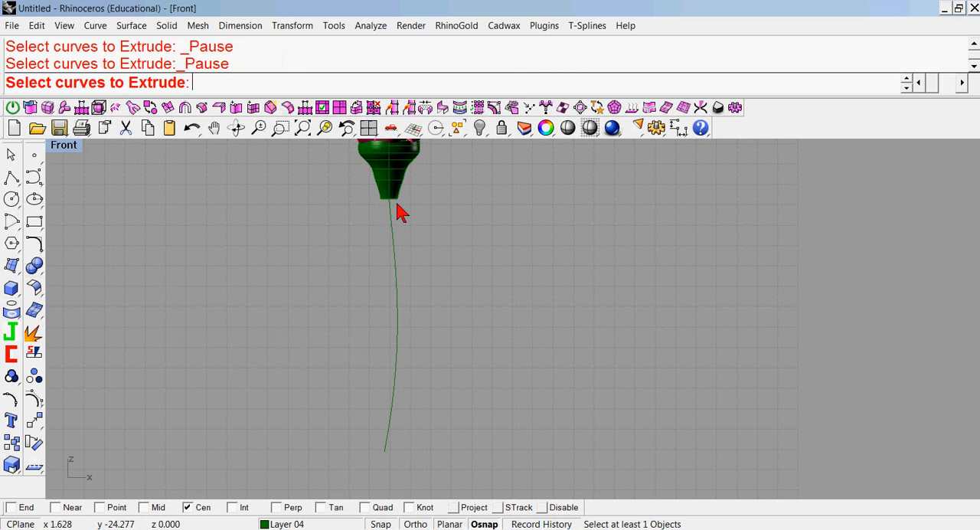
pyautogui.click(393, 205)
pyautogui.click(542, 197)
pyautogui.press('Escape')
# Extrude the green base's bottom surface edge along the bowed stem curve as a capped solid, picking the path near its upper end.
pyautogui.rightClick(510, 226)
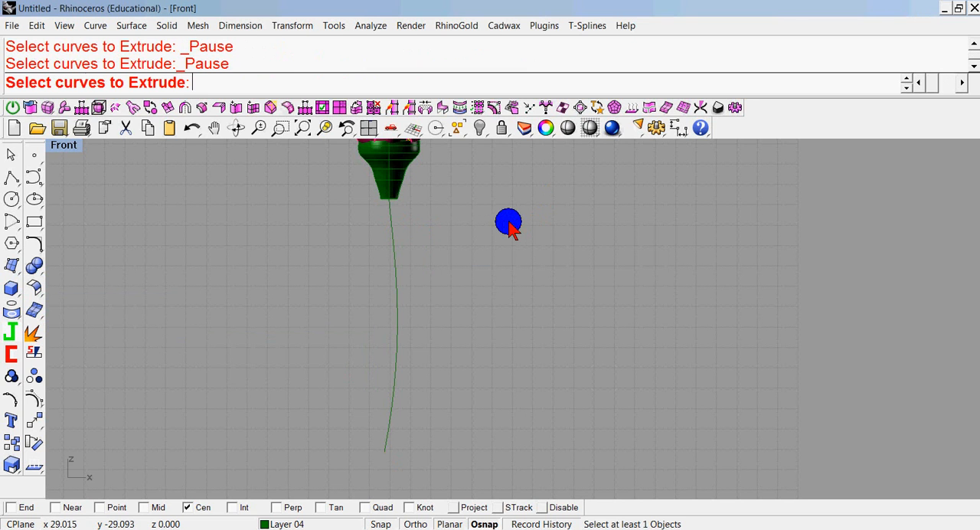
pyautogui.click(399, 205)
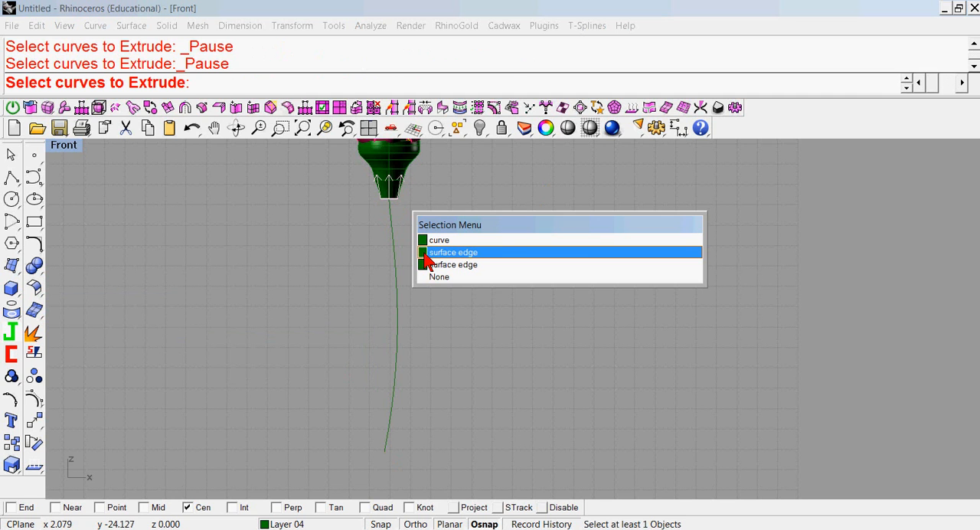
pyautogui.click(451, 252)
pyautogui.rightClick(428, 237)
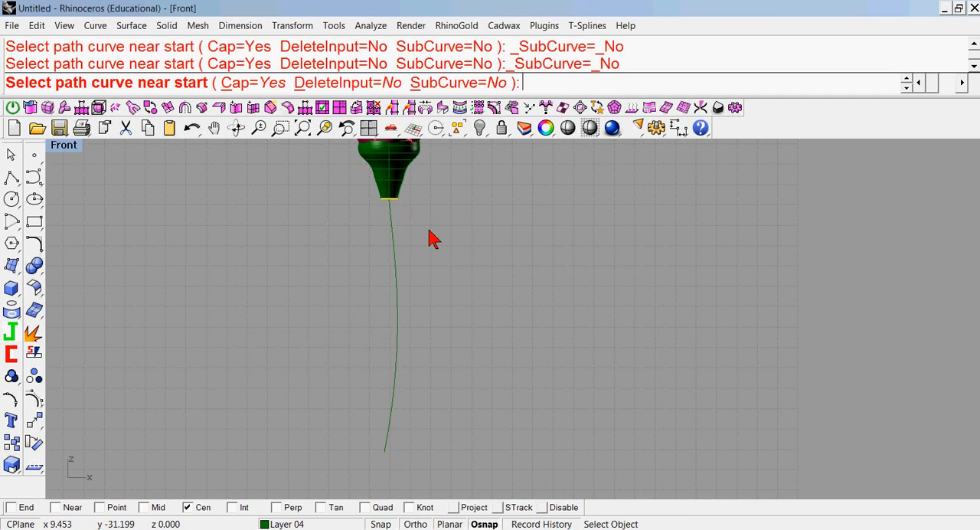
pyautogui.click(389, 211)
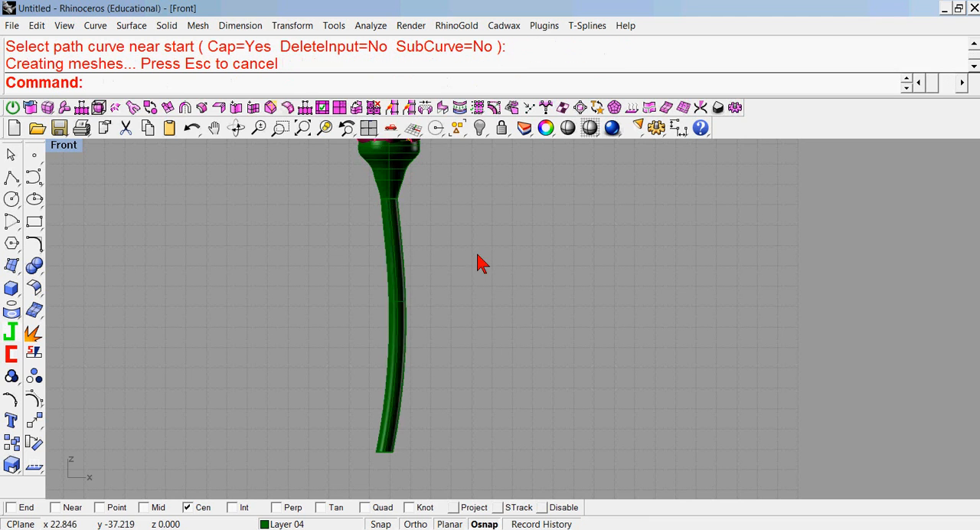
pyautogui.scroll(-2, 494, 277)
pyautogui.moveTo(494, 276); pyautogui.dragTo(483, 307, button='right')
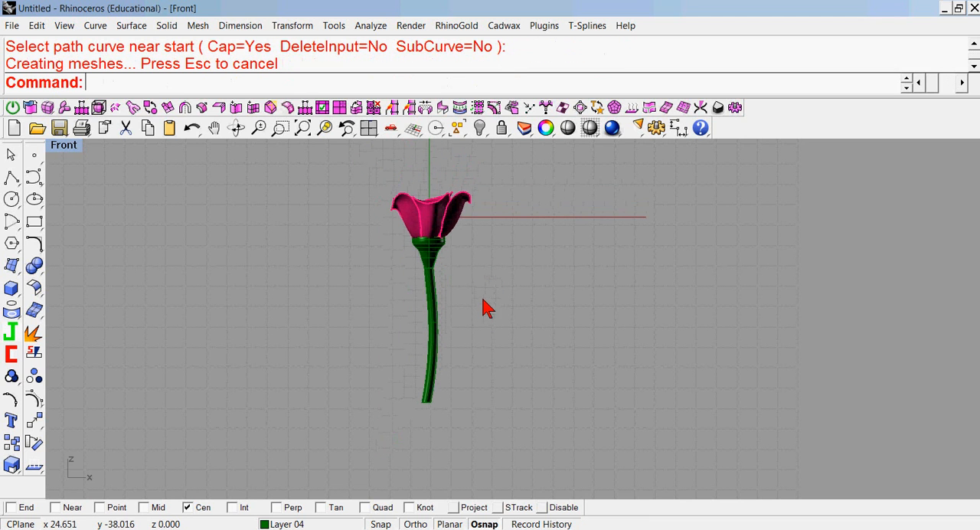
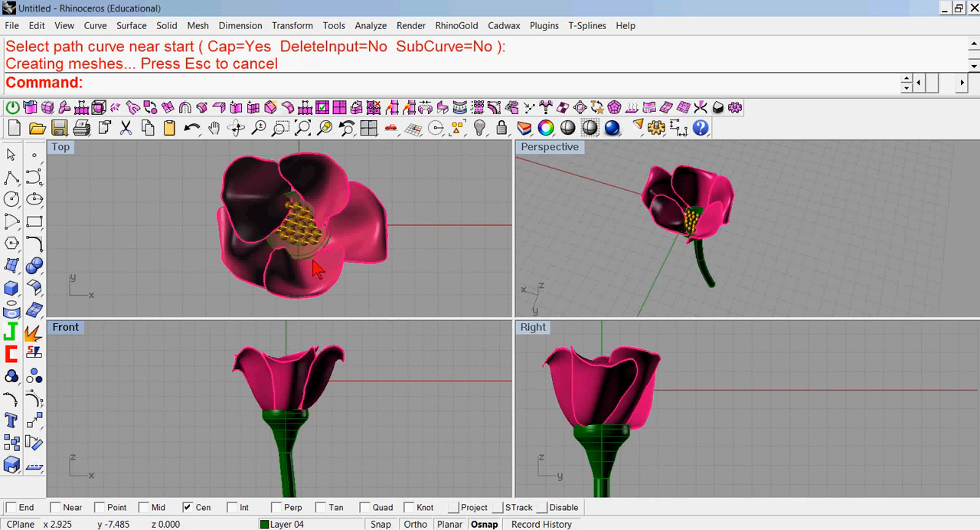
# Draw a five-pointed star centered at 0,0,0 in the Top view, with object snaps disabled and a second radius of about 6.6.
pyautogui.click(10, 246)
pyautogui.click(38, 310)
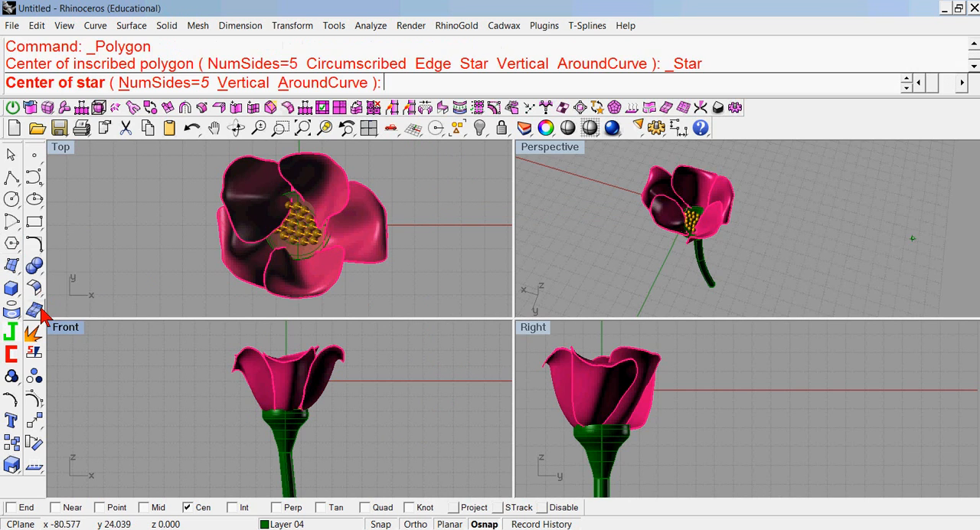
pyautogui.write('0,0,0')
pyautogui.press('Return')
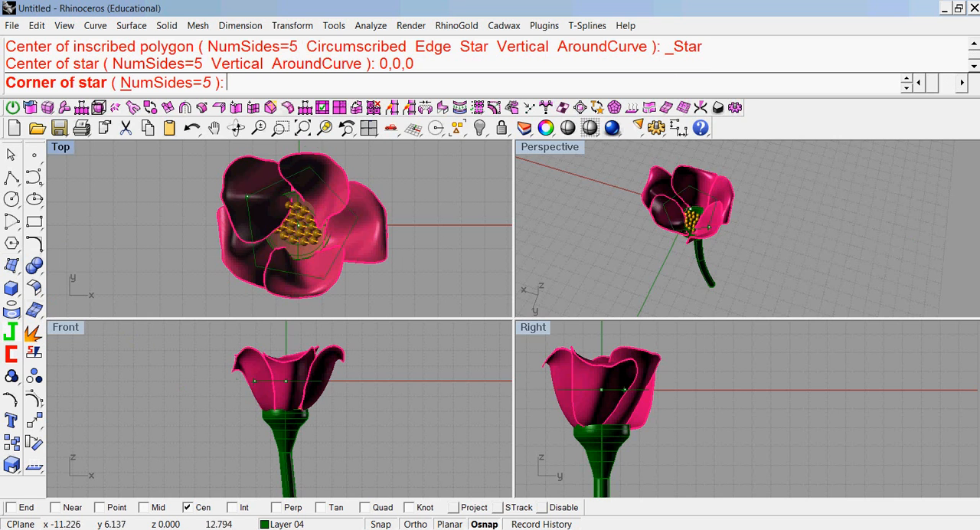
pyautogui.click(219, 195)
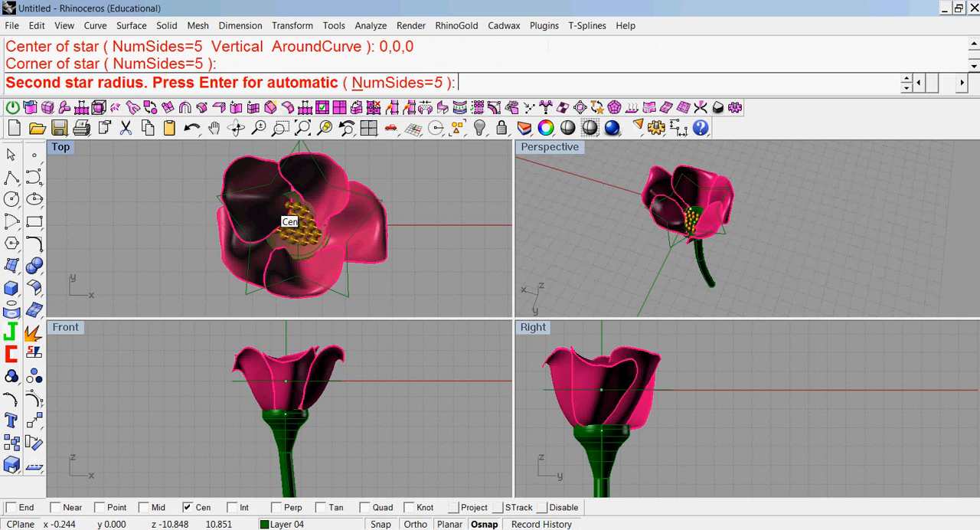
pyautogui.click(542, 507)
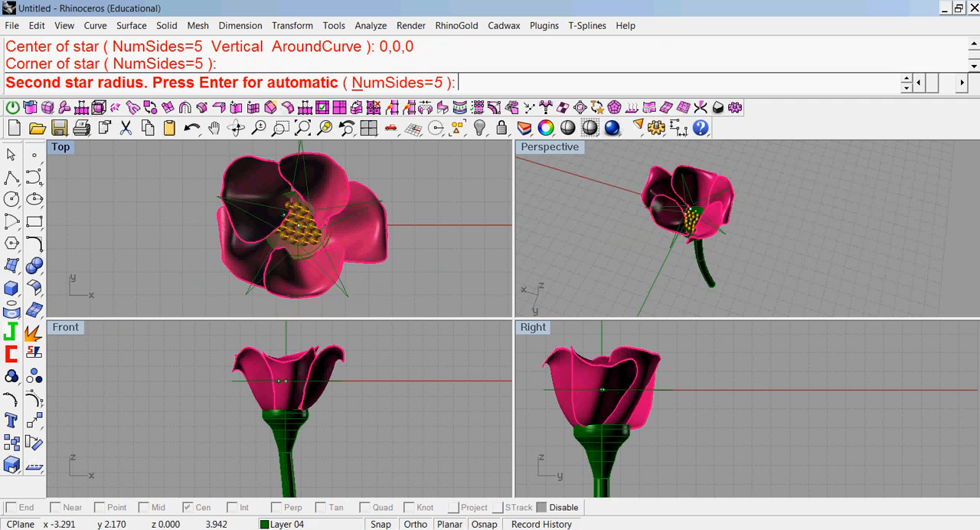
pyautogui.click(279, 200)
pyautogui.click(348, 300)
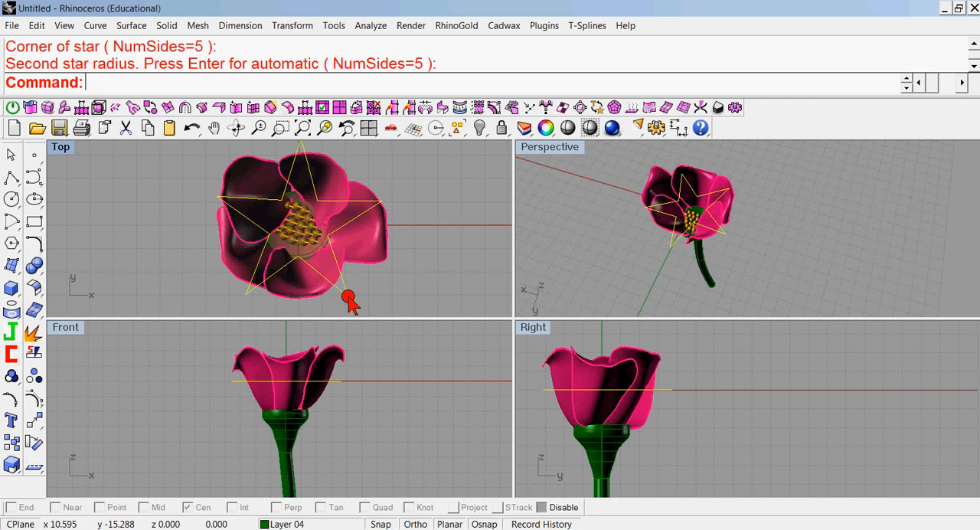
# Lower the star in the Front view to the top rim of the green base and fill it with a planar surface.
pyautogui.moveTo(337, 381); pyautogui.dragTo(339, 416)
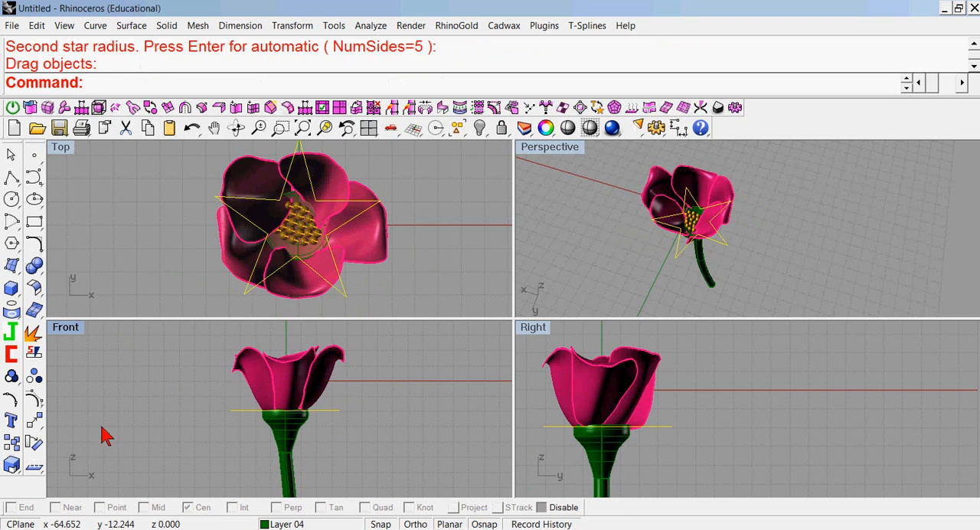
pyautogui.click(12, 266)
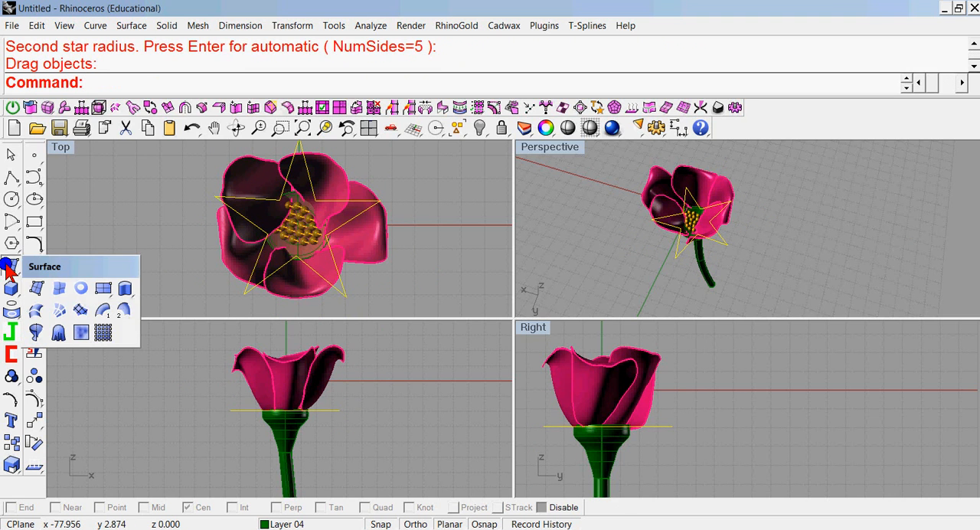
pyautogui.click(82, 287)
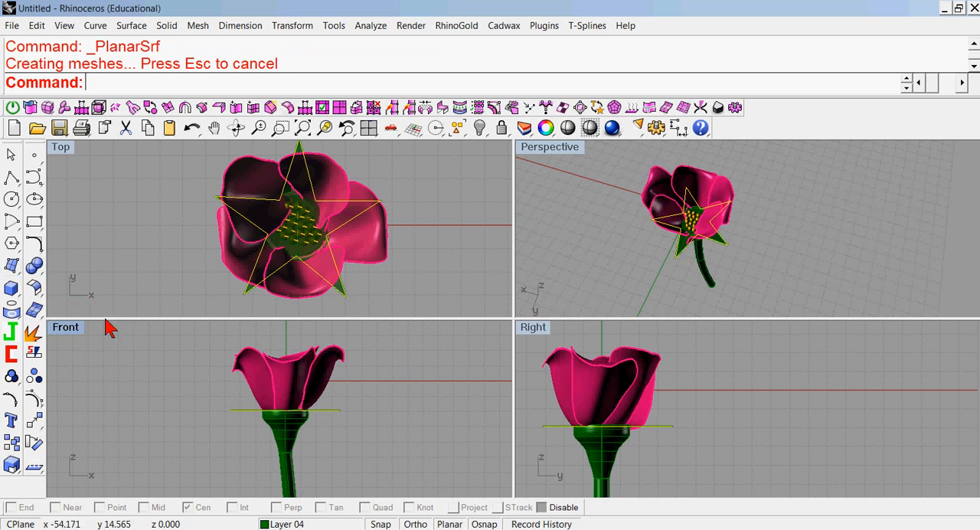
# Offset the planar star surface by 0.2 as a solid.
pyautogui.click(355, 306)
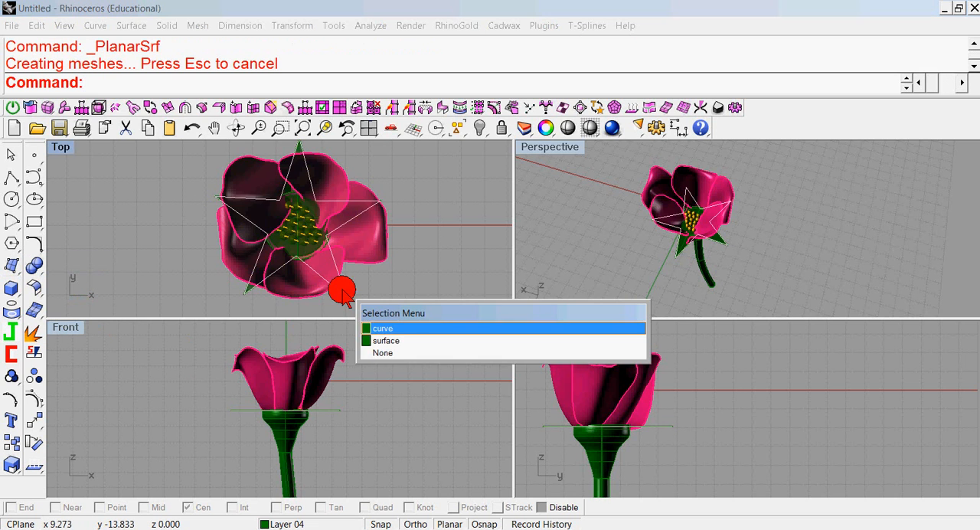
pyautogui.click(382, 340)
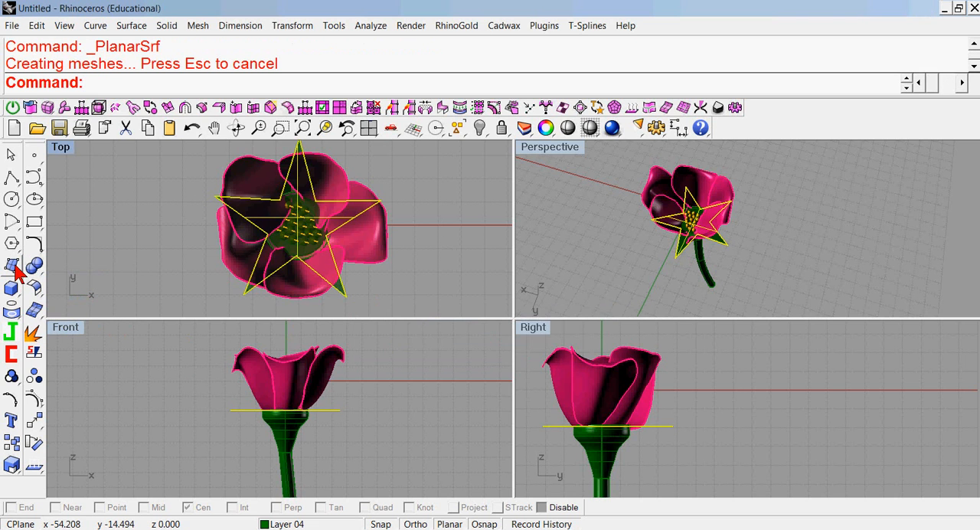
pyautogui.click(34, 287)
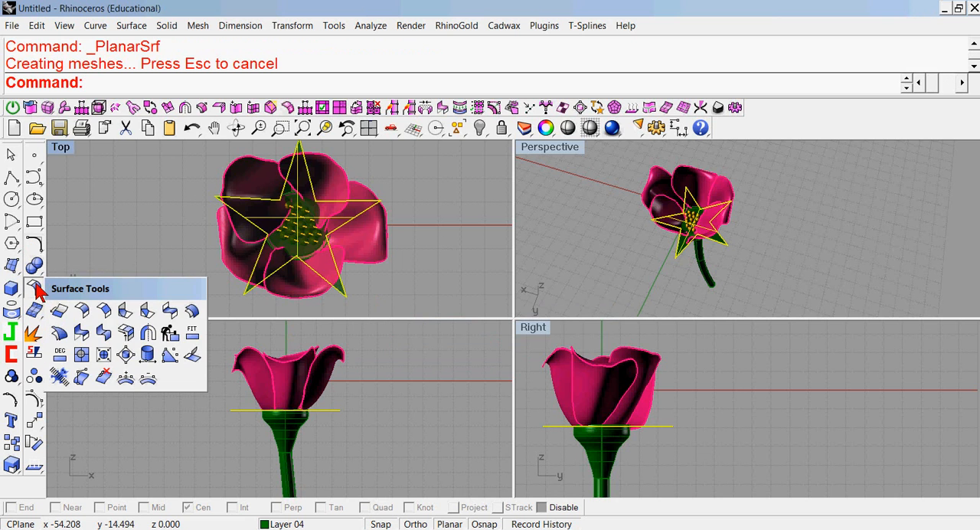
pyautogui.click(190, 316)
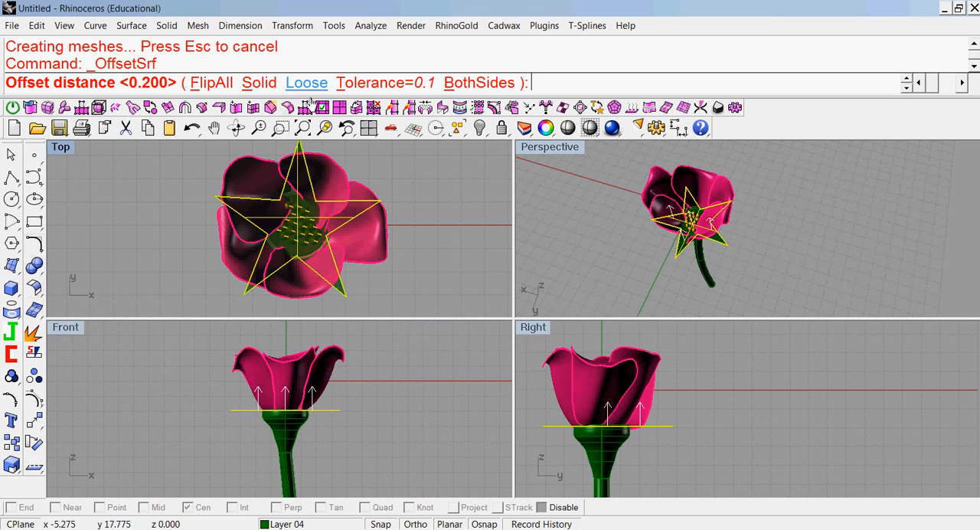
pyautogui.click(263, 83)
pyautogui.rightClick(375, 382)
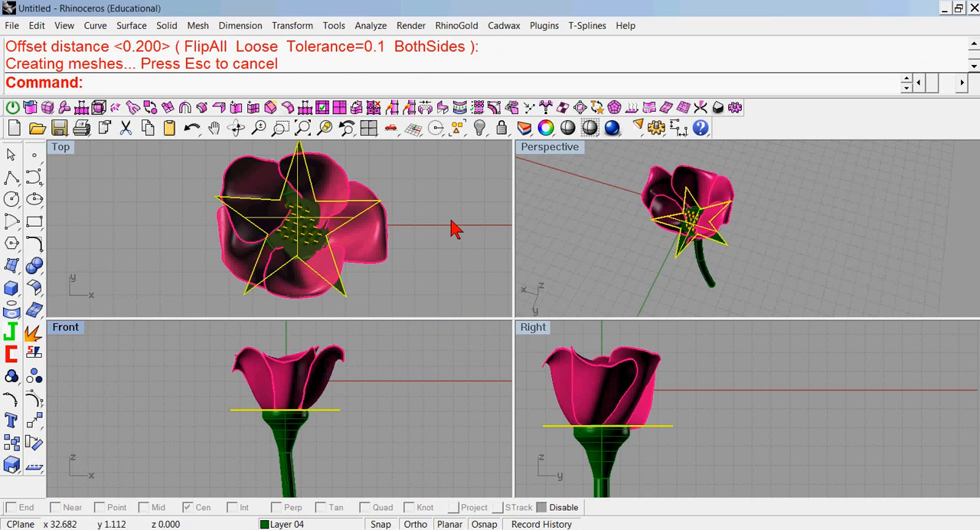
# Undo the last 2D scaling and cage-edit the star with a World bounding-box cage of 4 by 4 by 4 points, degree 3, Global region.
pyautogui.hotkey('ctrl', 'z')
pyautogui.moveTo(335, 453); pyautogui.dragTo(288, 451, button='right')
pyautogui.click(196, 455)
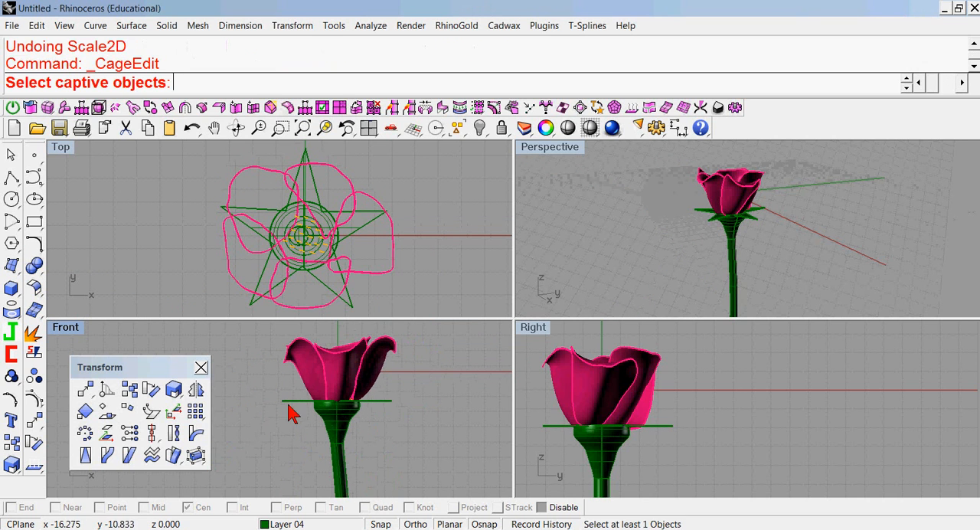
pyautogui.click(288, 400)
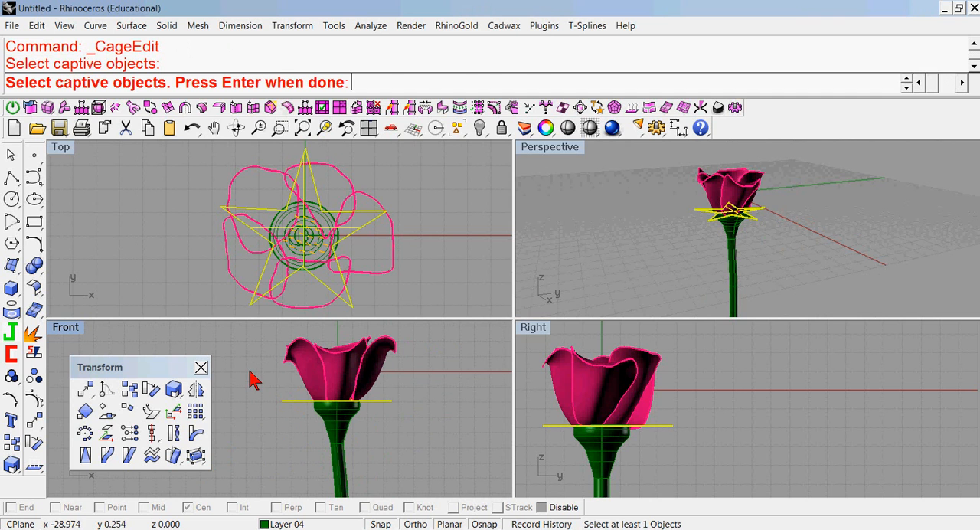
pyautogui.press('Return')
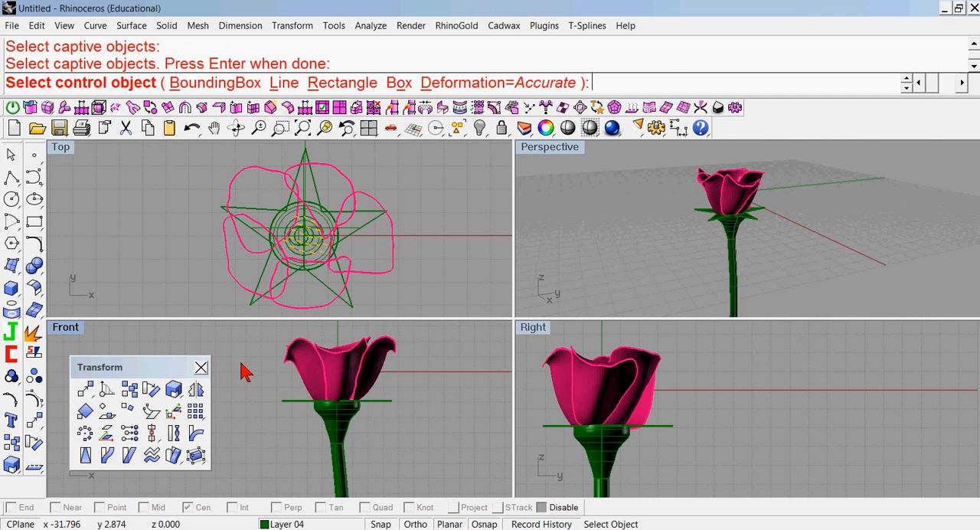
pyautogui.click(179, 82)
pyautogui.click(179, 82)
pyautogui.rightClick(454, 368)
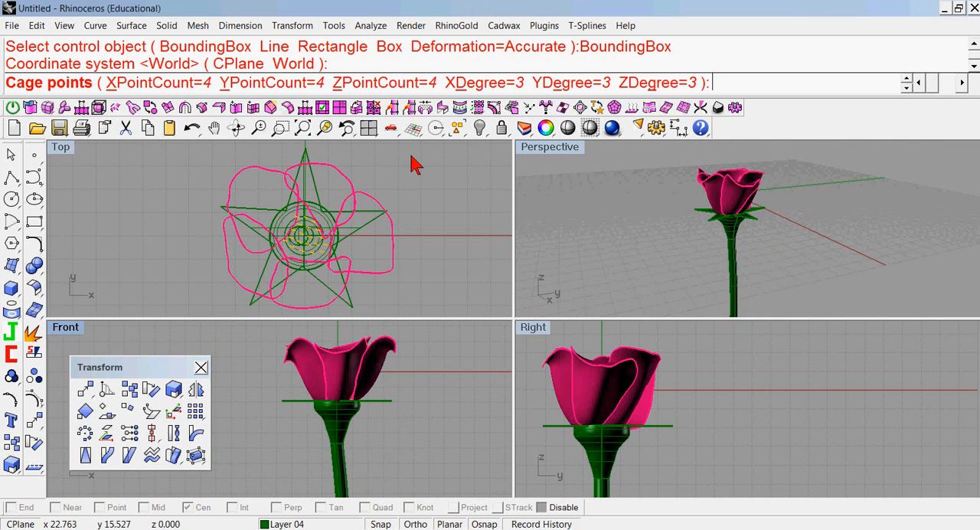
pyautogui.rightClick(448, 353)
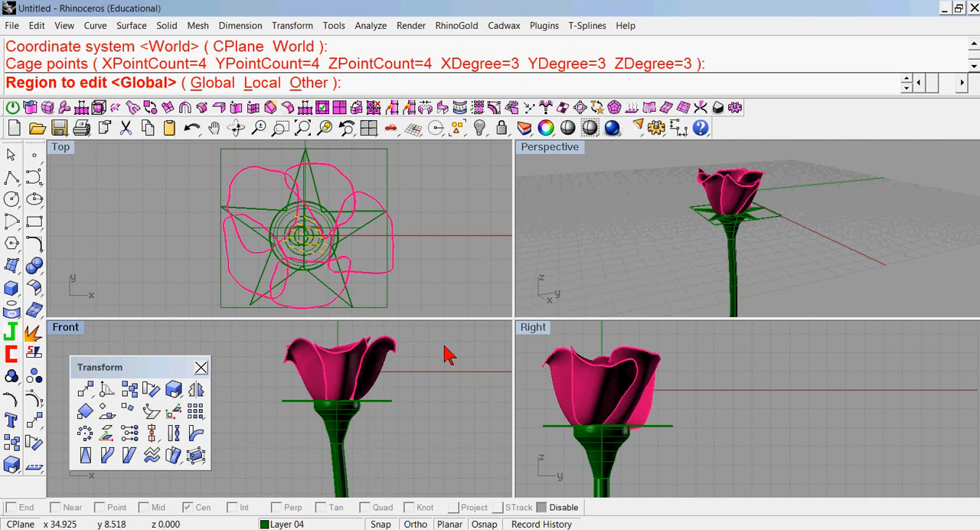
pyautogui.rightClick(448, 353)
pyautogui.click(200, 366)
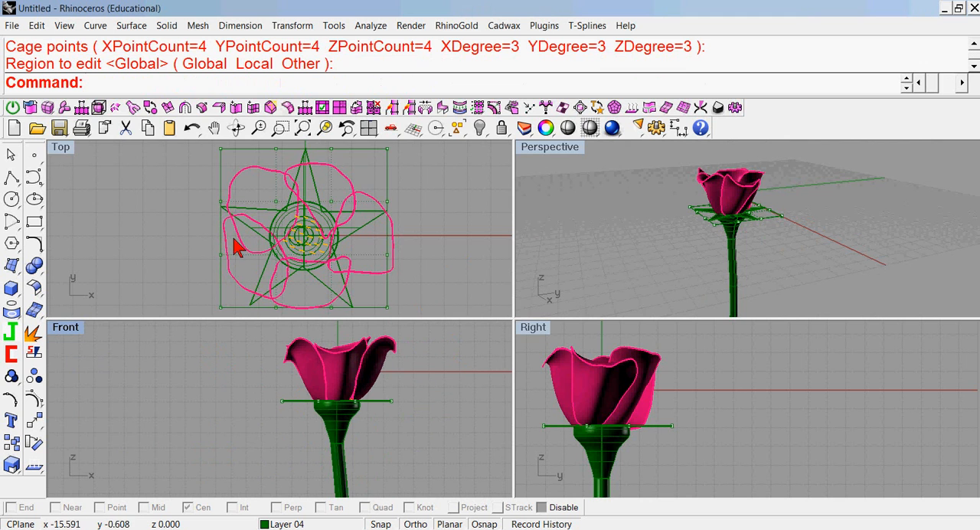
# Raise only the outer perimeter points of the star's cage in the Front view to a height of about 1.4, curling the star upward.
pyautogui.moveTo(153, 170); pyautogui.dragTo(164, 186, button='right')
pyautogui.scroll(-2, 156, 187)
pyautogui.doubleClick(65, 151)
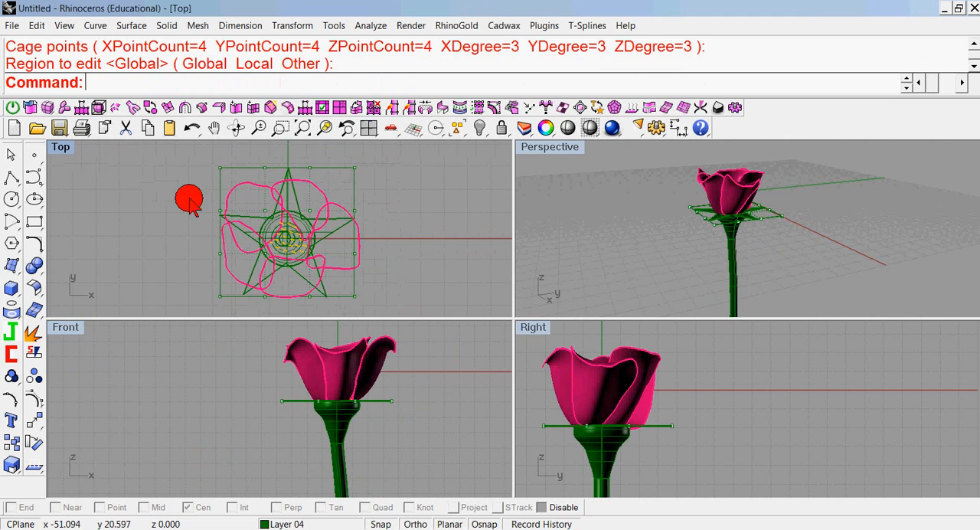
pyautogui.moveTo(334, 147); pyautogui.dragTo(427, 484)
pyautogui.moveTo(324, 143); pyautogui.dragTo(698, 226)
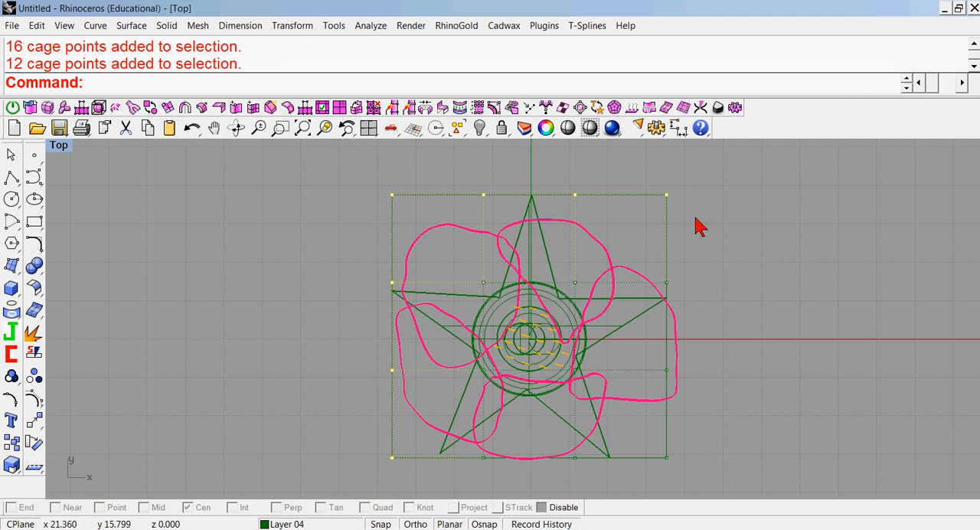
pyautogui.moveTo(648, 486); pyautogui.dragTo(715, 250)
pyautogui.moveTo(345, 422); pyautogui.dragTo(639, 481)
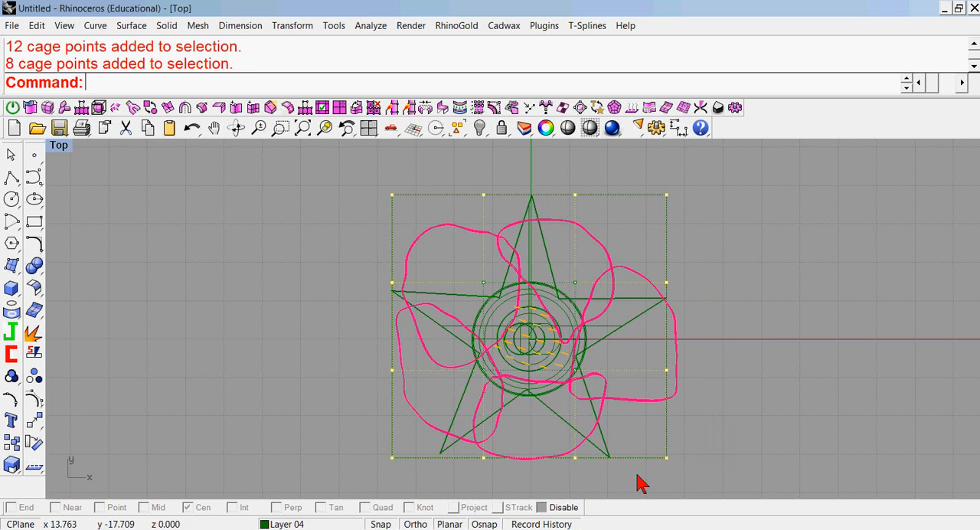
pyautogui.doubleClick(61, 147)
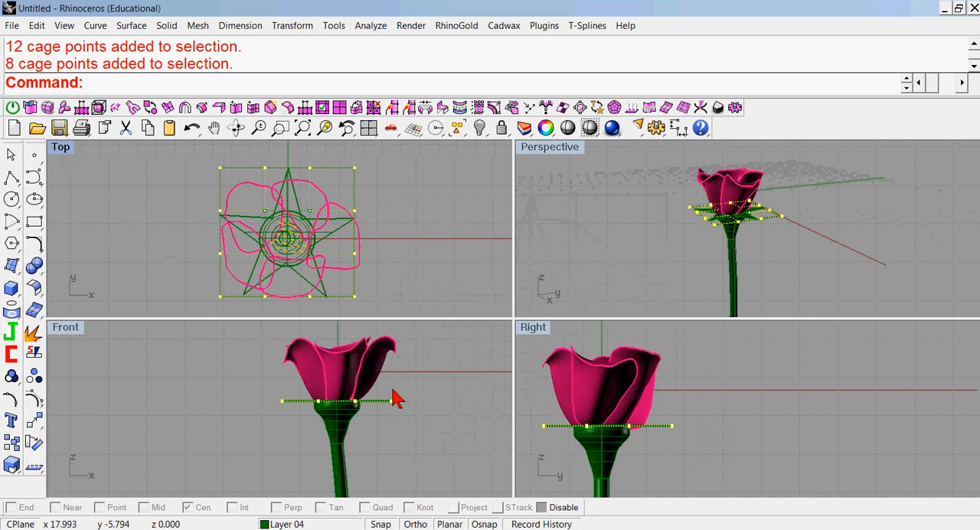
pyautogui.doubleClick(67, 327)
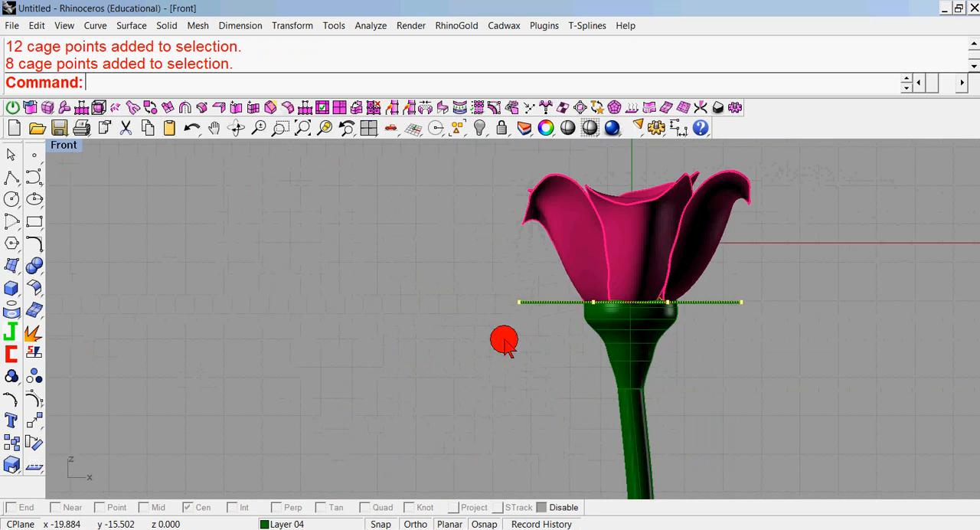
pyautogui.moveTo(559, 367); pyautogui.dragTo(454, 418, button='right')
pyautogui.moveTo(643, 357); pyautogui.dragTo(641, 290)
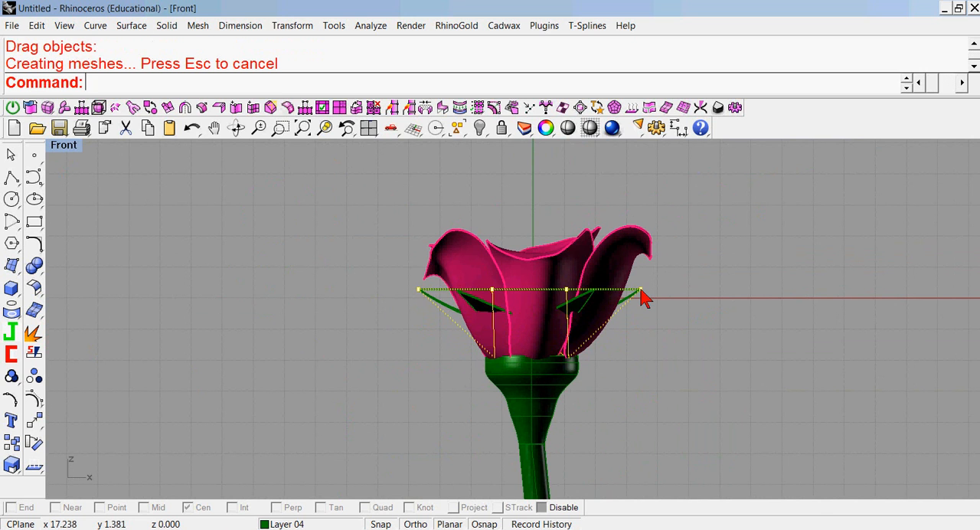
# Deselect the cage points and delete the control cage around the star.
pyautogui.press('Escape')
pyautogui.click(639, 294)
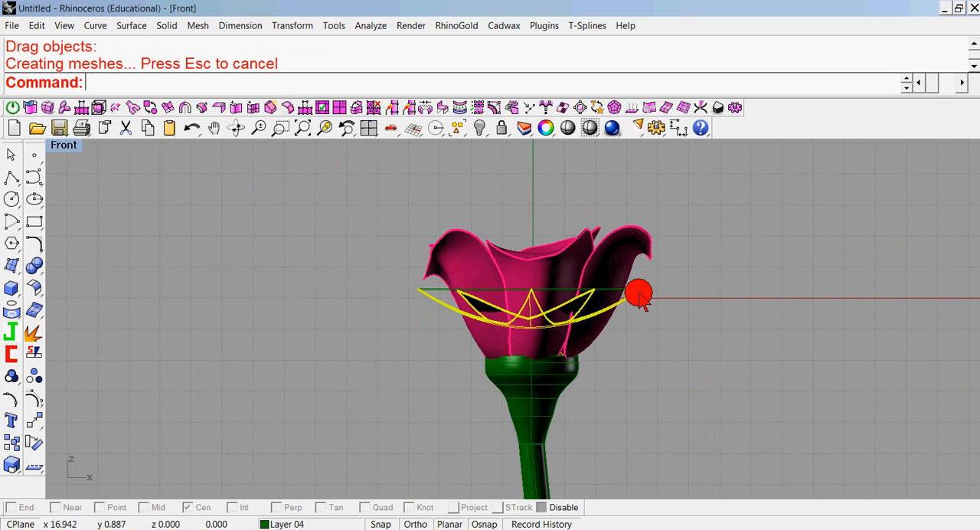
pyautogui.click(626, 289)
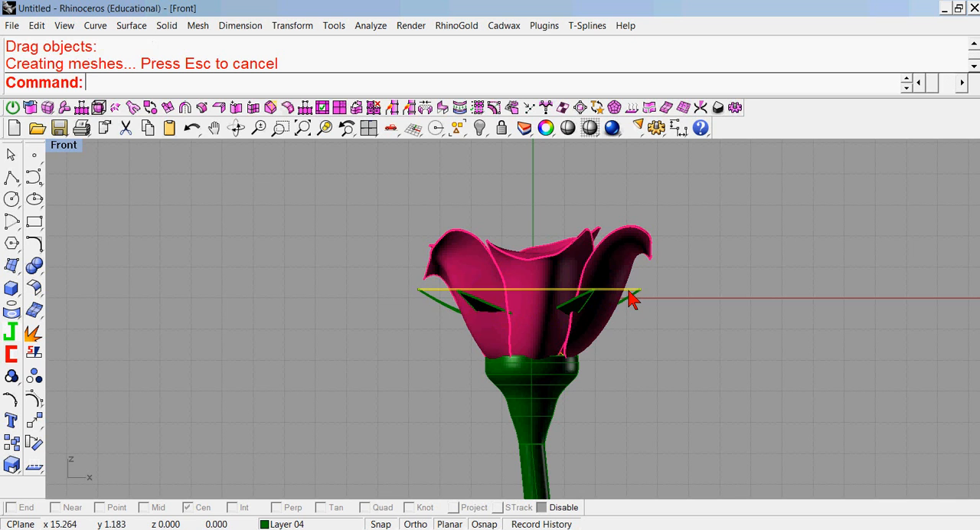
pyautogui.press('Delete')
# Lower the curved star in the Front view until its center sits on the top of the green base.
pyautogui.click(634, 295)
pyautogui.moveTo(635, 295); pyautogui.dragTo(634, 344)
pyautogui.press('Escape')
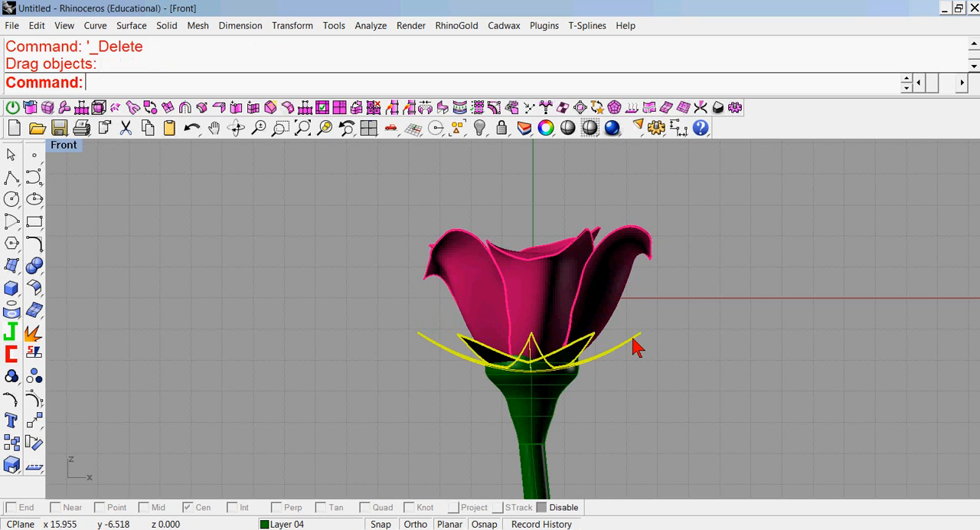
# Examine the star-shaped sepals under the petals from several angles in the Perspective view.
pyautogui.doubleClick(69, 146)
pyautogui.click(481, 247)
pyautogui.click(805, 236)
pyautogui.moveTo(804, 237); pyautogui.dragTo(598, 276, button='right')
pyautogui.scroll(5, 770, 252)
pyautogui.moveTo(840, 198); pyautogui.dragTo(636, 199, button='right')
pyautogui.scroll(-5, 340, 409)
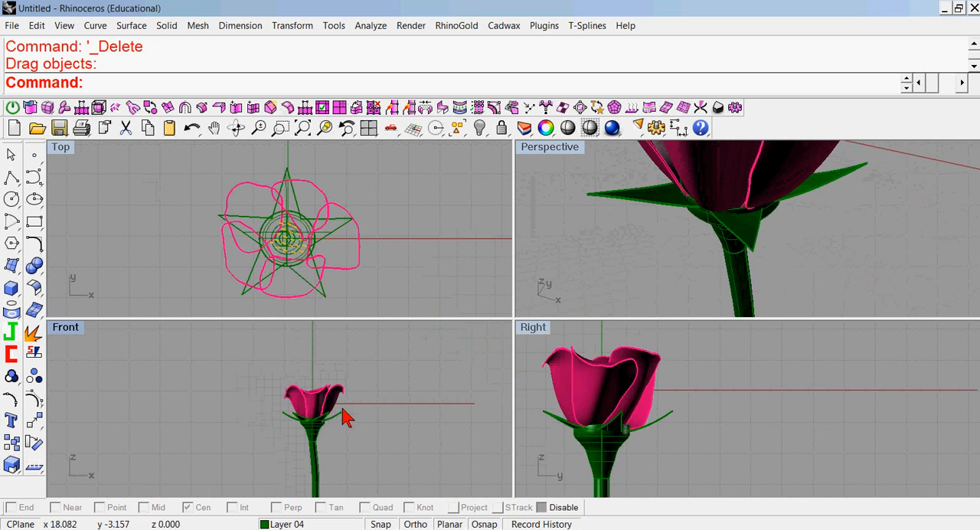
# Draw a single-segment polyline in the Front view from 0,0,0 nearly straight down past the stem's end, about 128 units long.
pyautogui.doubleClick(65, 329)
pyautogui.moveTo(648, 363); pyautogui.dragTo(546, 232, button='right')
pyautogui.scroll(2, 542, 252)
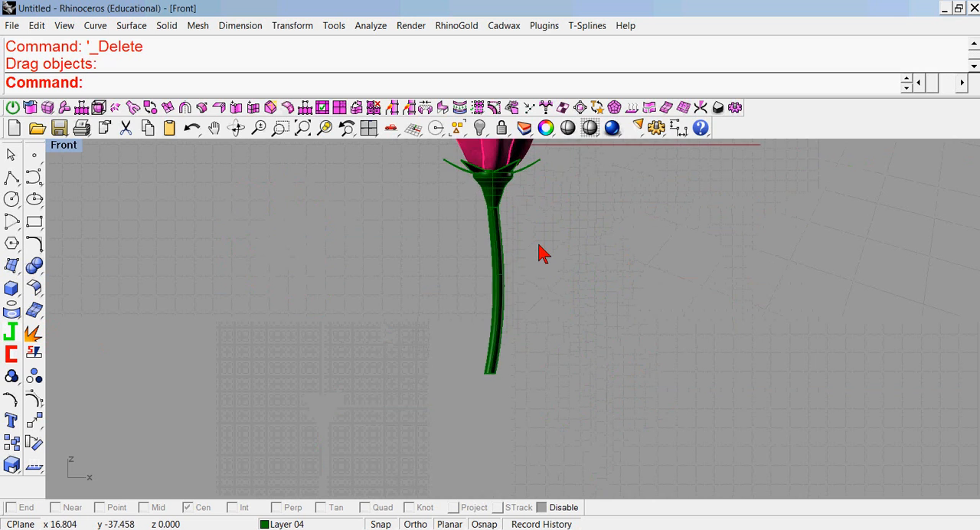
pyautogui.scroll(-3, 540, 253)
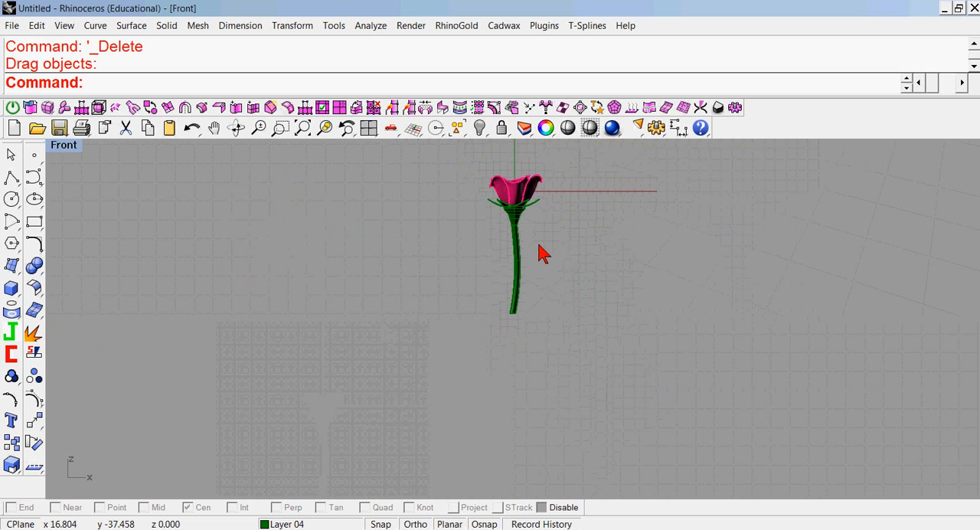
pyautogui.moveTo(498, 259); pyautogui.dragTo(477, 255, button='right')
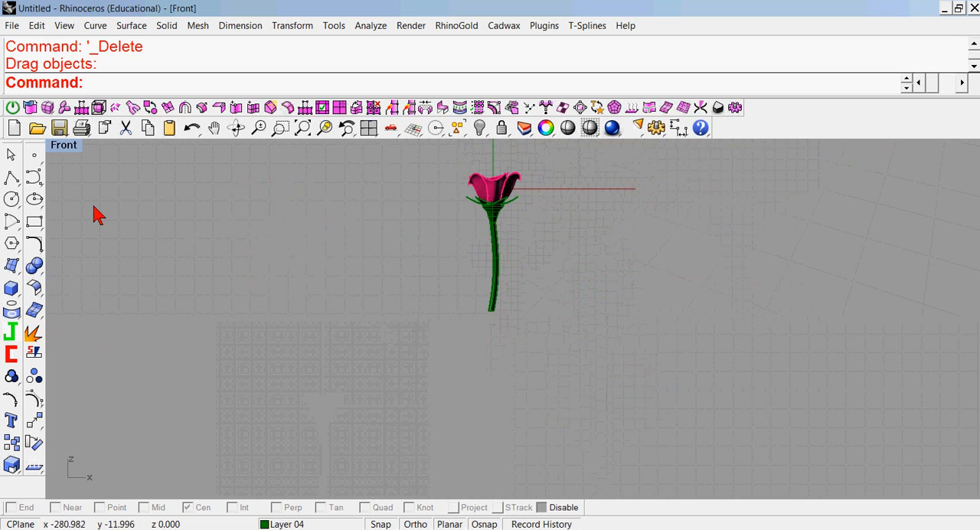
pyautogui.click(10, 179)
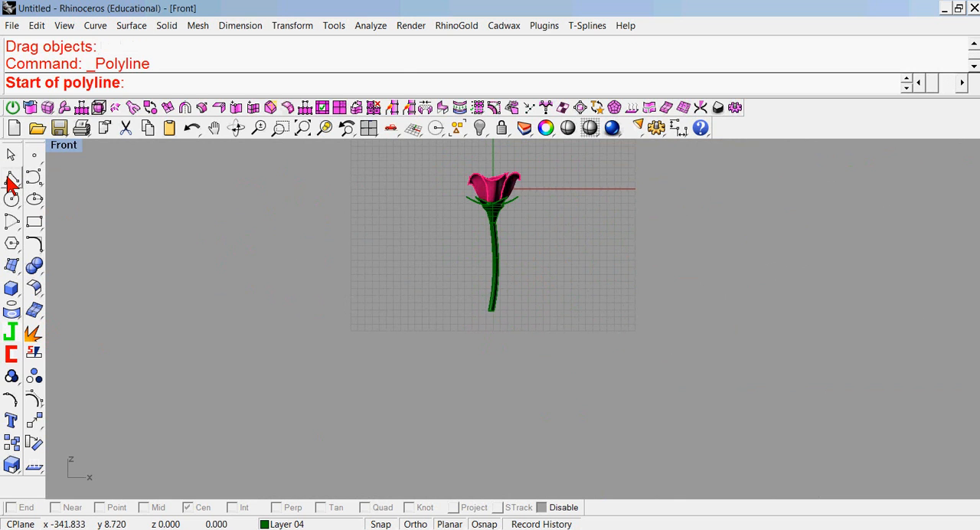
pyautogui.write('0,0,0')
pyautogui.press('Return')
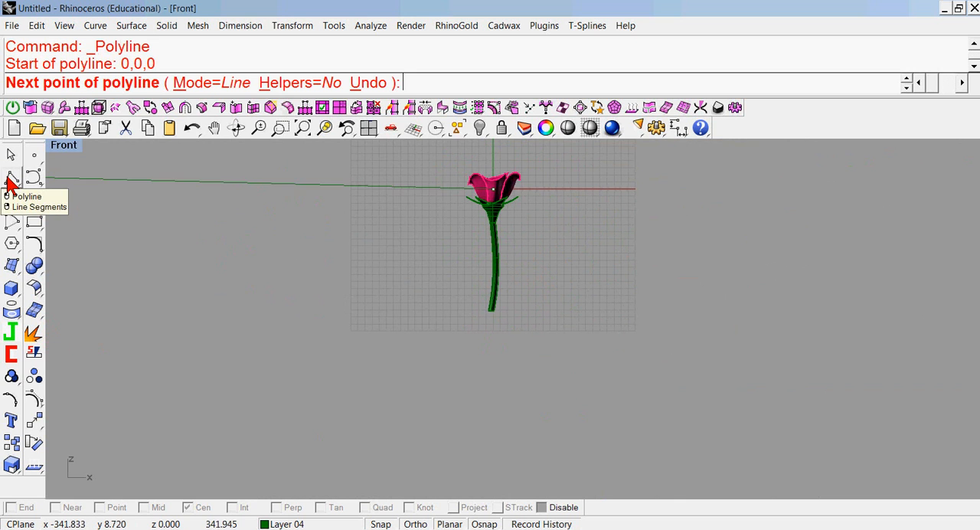
pyautogui.click(488, 370)
pyautogui.rightClick(488, 371)
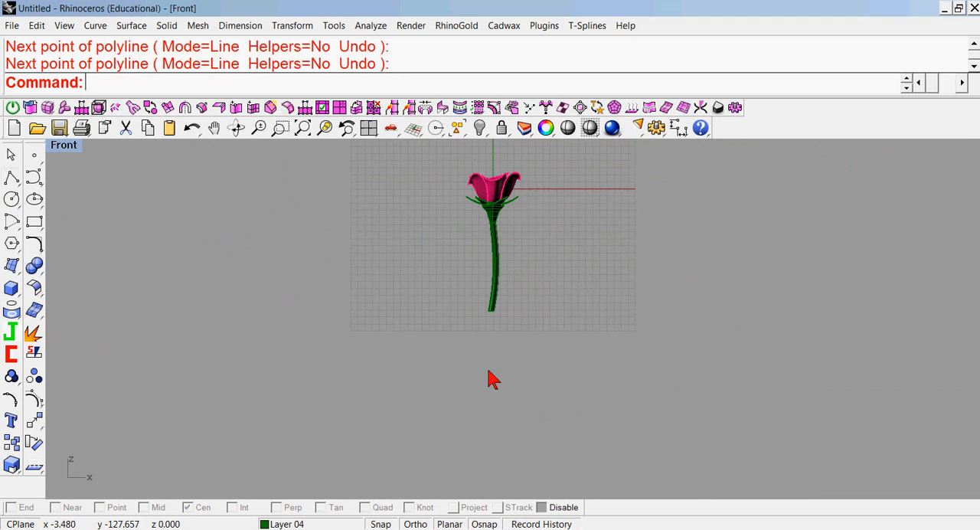
# Display the Front view in wireframe and make Layer 03 the current layer.
pyautogui.click(64, 150)
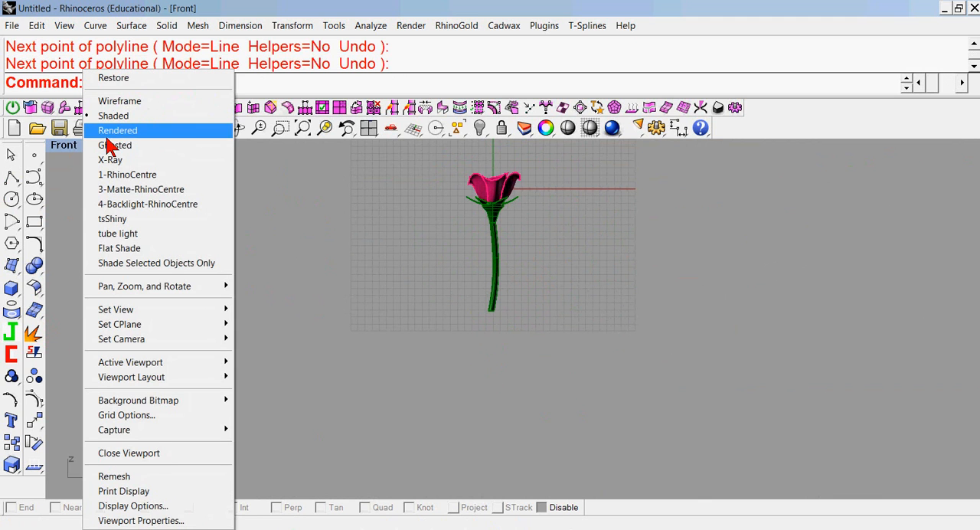
pyautogui.click(119, 99)
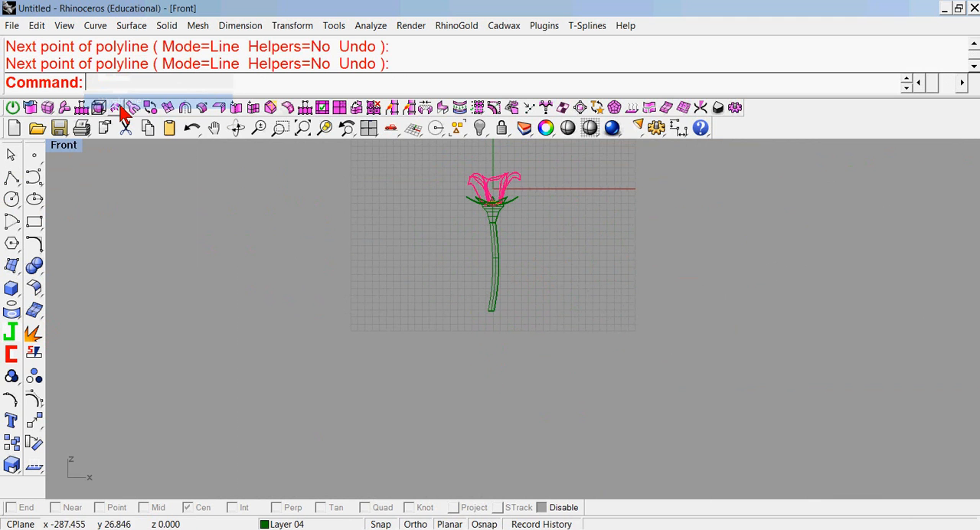
pyautogui.click(264, 524)
pyautogui.click(267, 465)
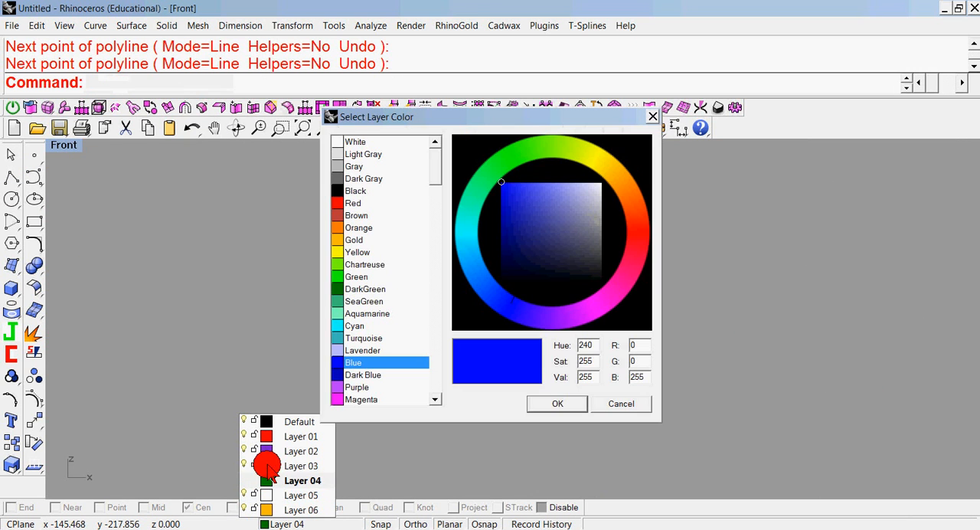
pyautogui.click(616, 405)
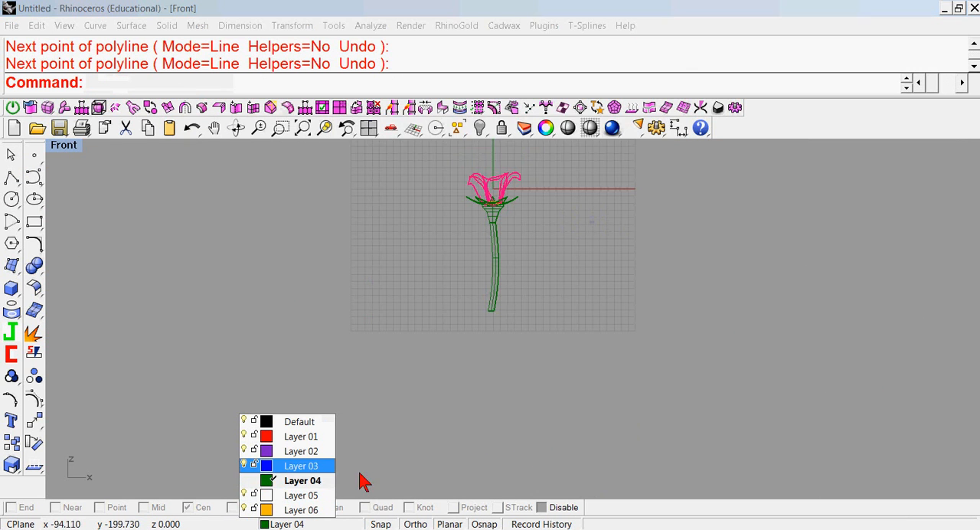
pyautogui.click(285, 466)
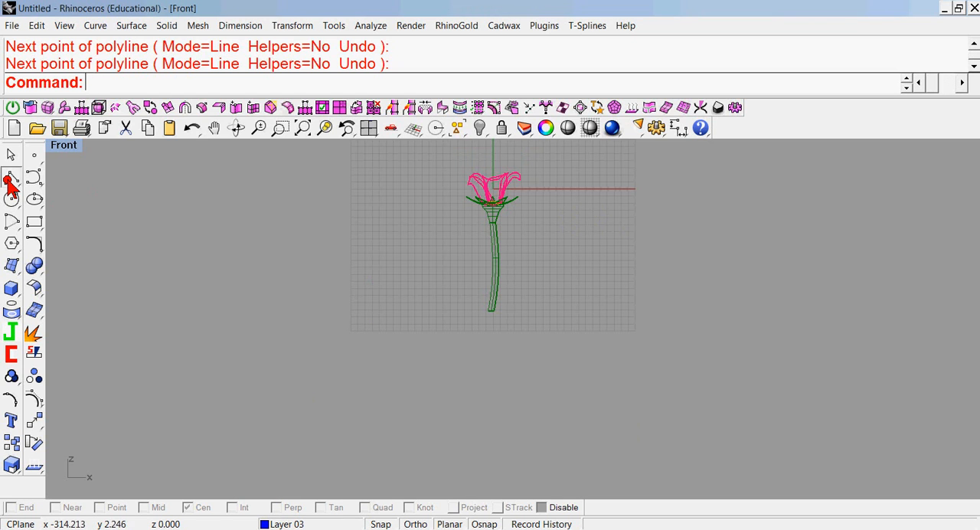
# Draw a single-segment polyline from 0,0,0 straight down along the stem, about 56 units long.
pyautogui.click(12, 184)
pyautogui.write('0,0,0')
pyautogui.press('Return')
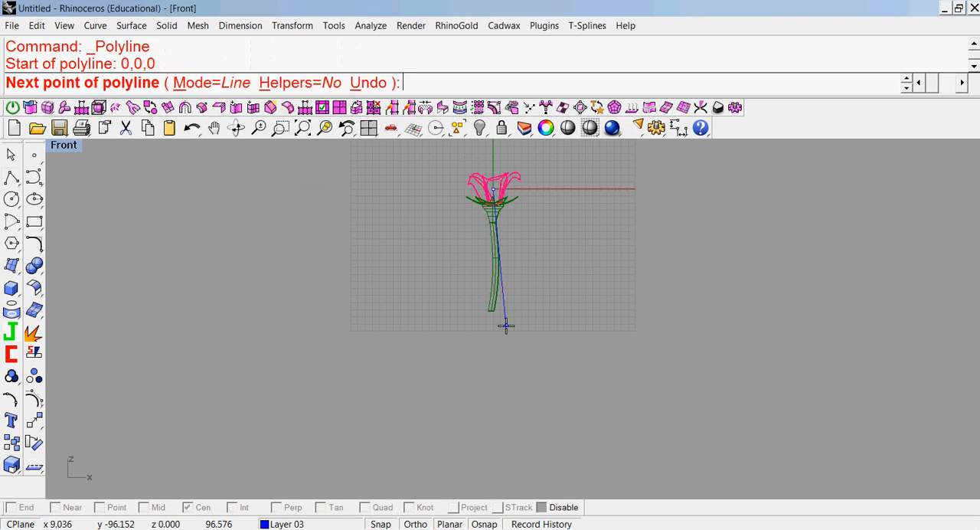
pyautogui.click(497, 268)
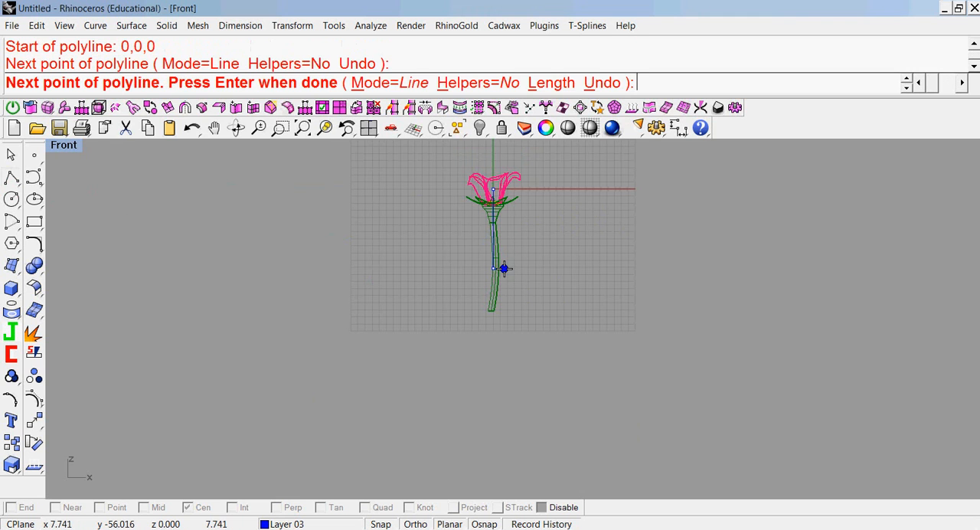
pyautogui.press('Return')
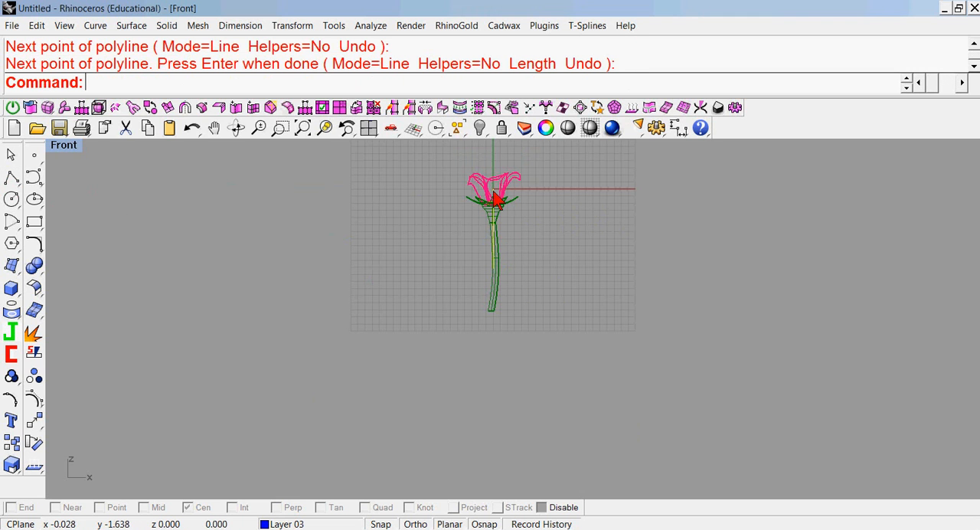
# Move the vertical line straight down until its lower end sits slightly below the stem's end.
pyautogui.moveTo(495, 199); pyautogui.dragTo(500, 251)
pyautogui.scroll(5, 498, 255)
pyautogui.moveTo(553, 255); pyautogui.dragTo(581, 232, button='right')
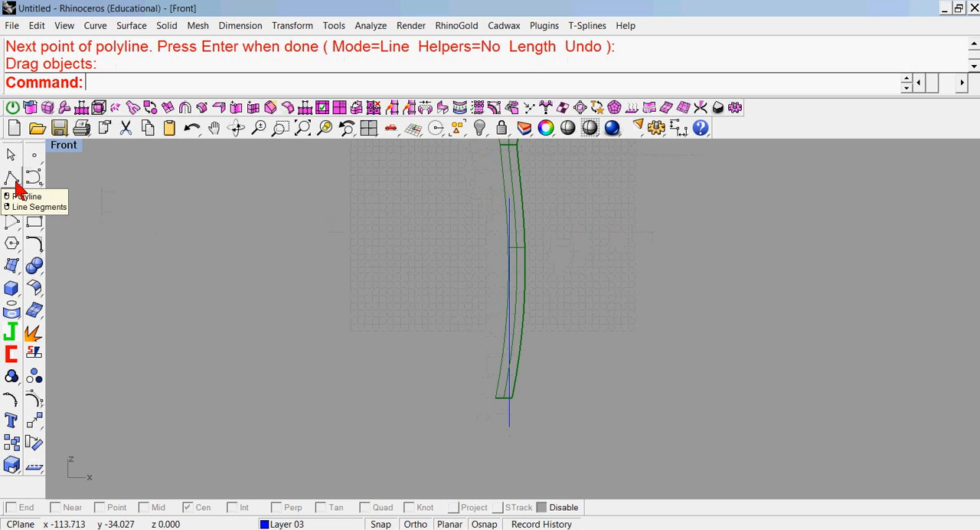
pyautogui.click(13, 181)
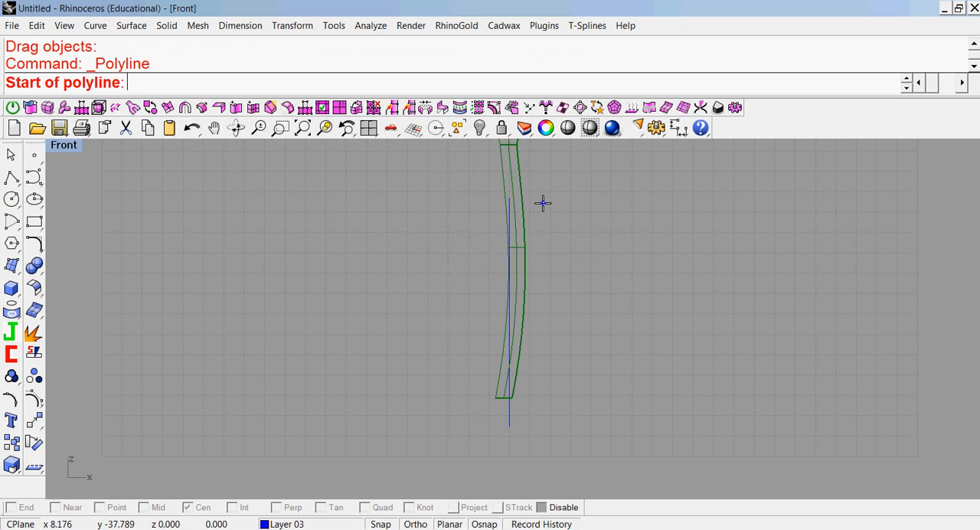
pyautogui.press('Escape')
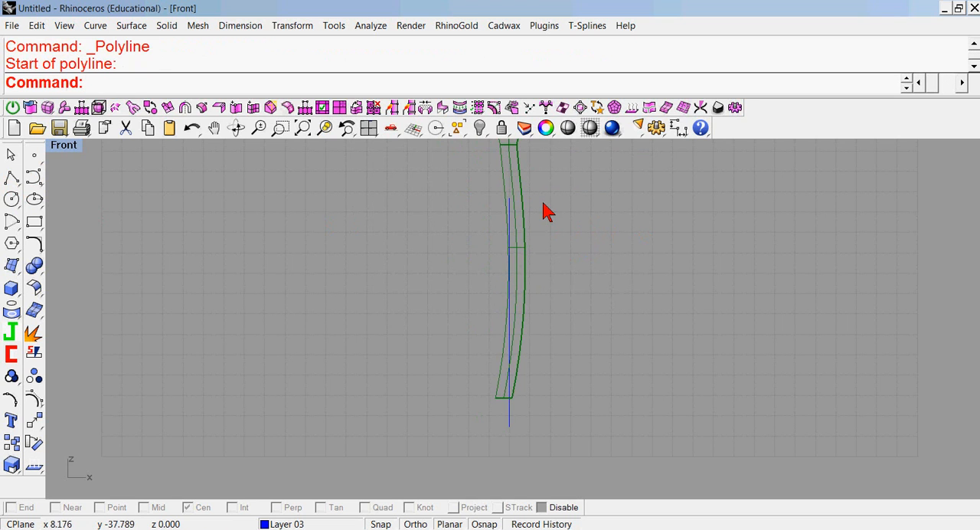
pyautogui.moveTo(543, 205); pyautogui.dragTo(477, 204, button='right')
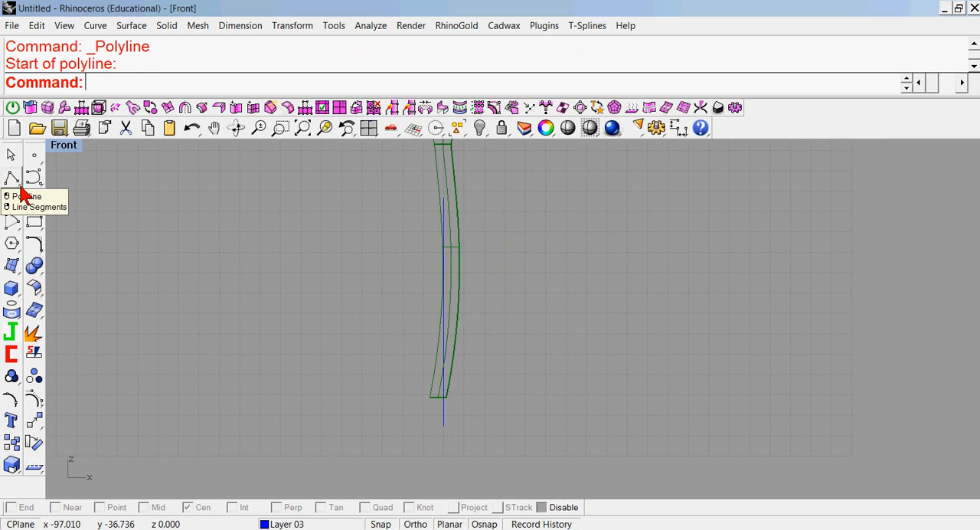
# With End snapping and Ortho on, draw a polyline from the vertical line's lower end, about 20 units to the right and about 1.2 units up.
pyautogui.click(13, 179)
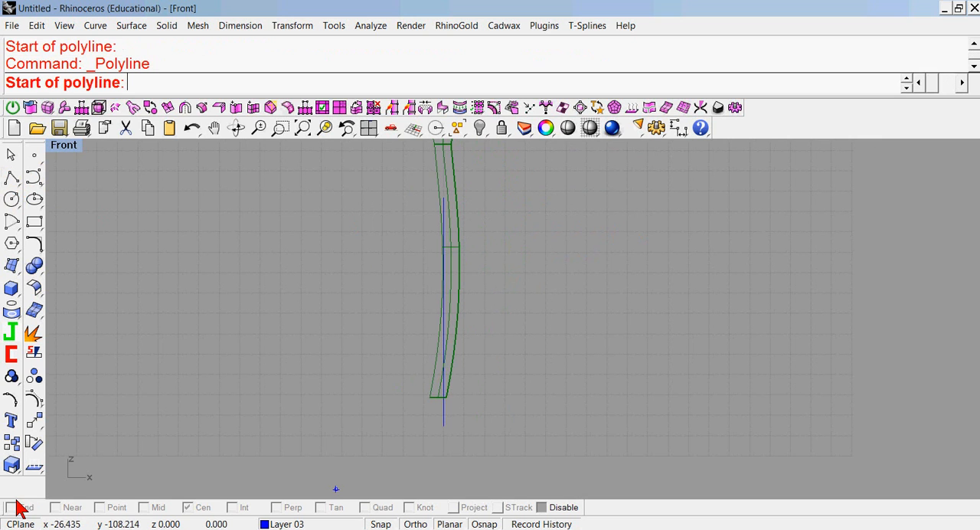
pyautogui.click(545, 508)
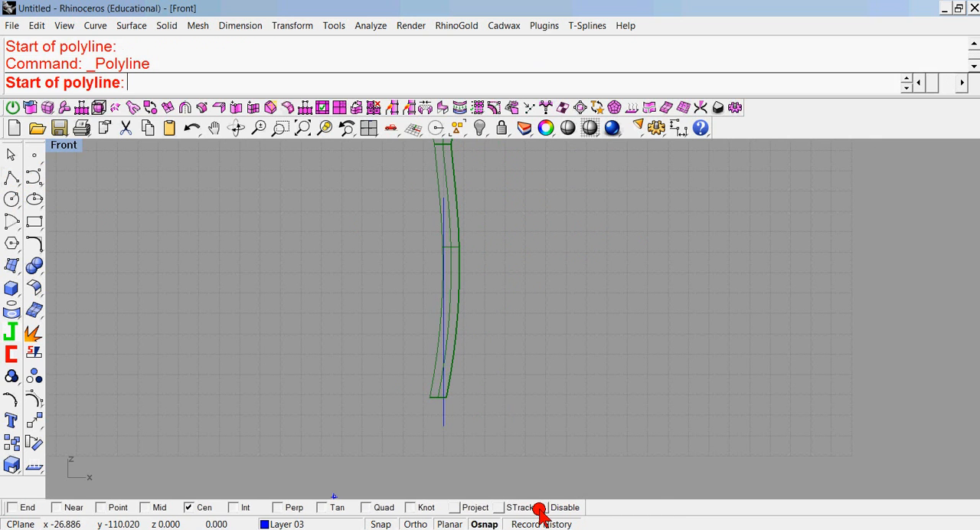
pyautogui.click(13, 507)
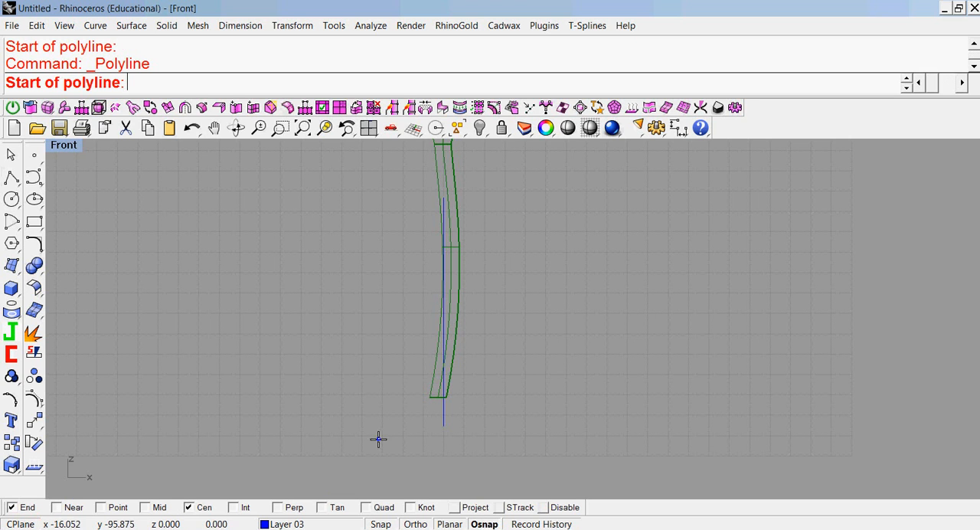
pyautogui.click(447, 427)
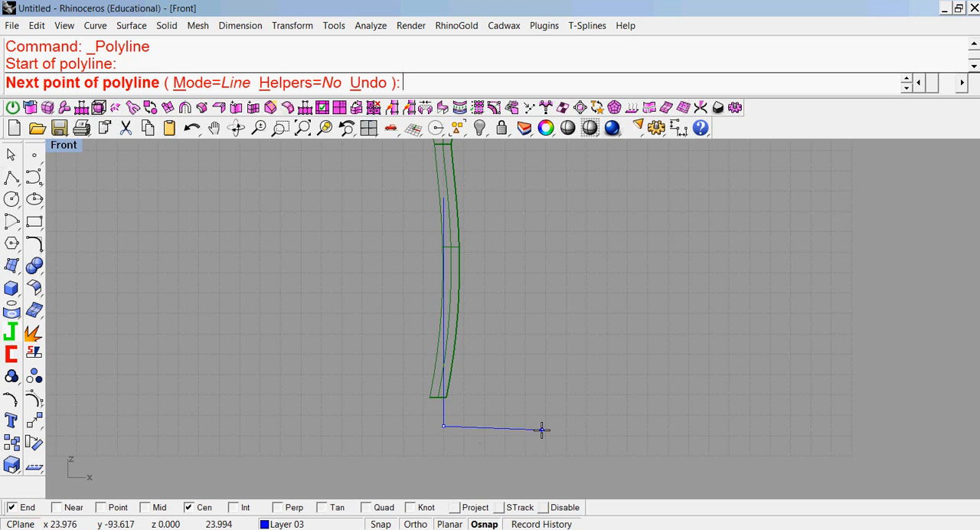
pyautogui.click(415, 523)
pyautogui.scroll(-2, 525, 406)
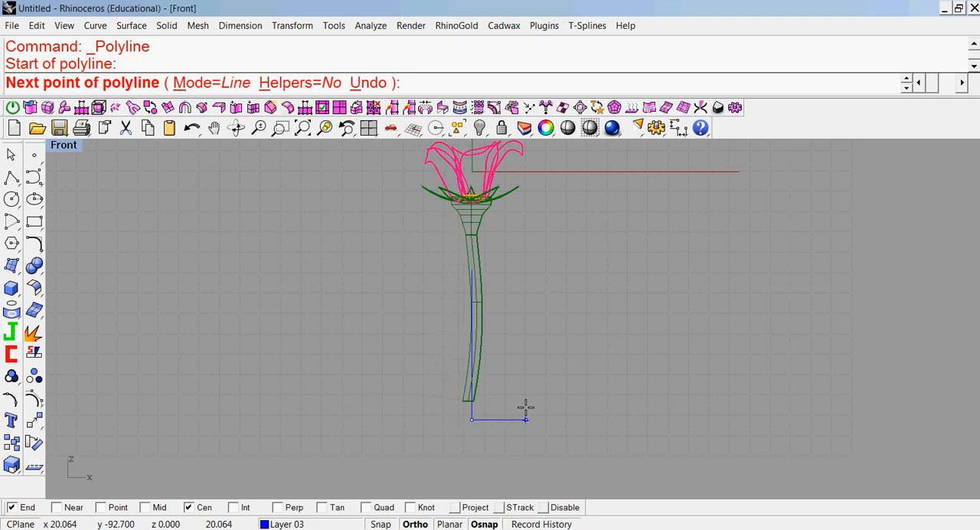
pyautogui.click(525, 406)
pyautogui.scroll(1, 525, 407)
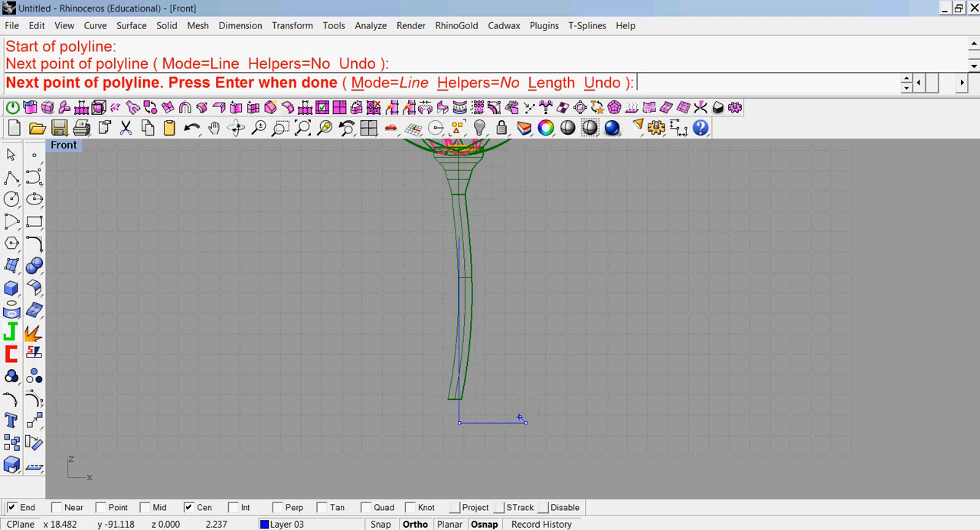
pyautogui.scroll(2, 525, 411)
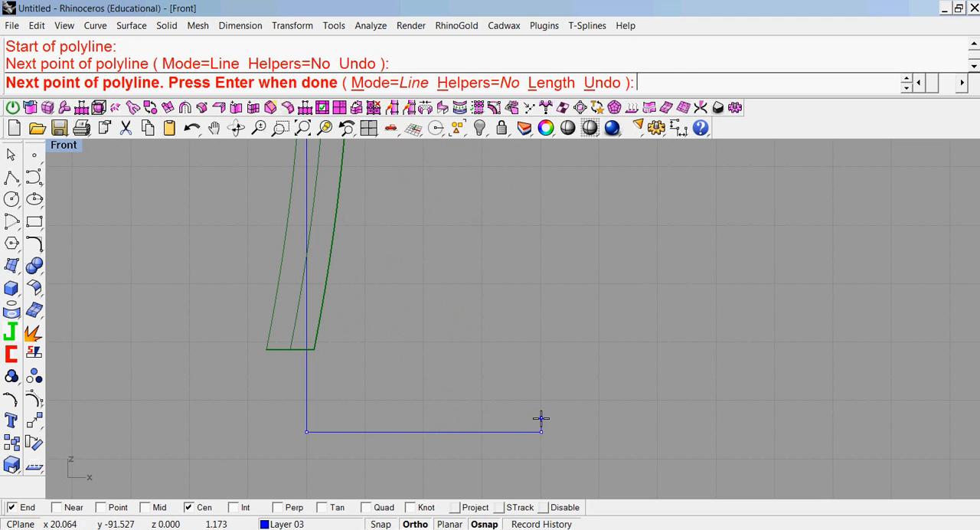
pyautogui.click(540, 418)
pyautogui.press('Return')
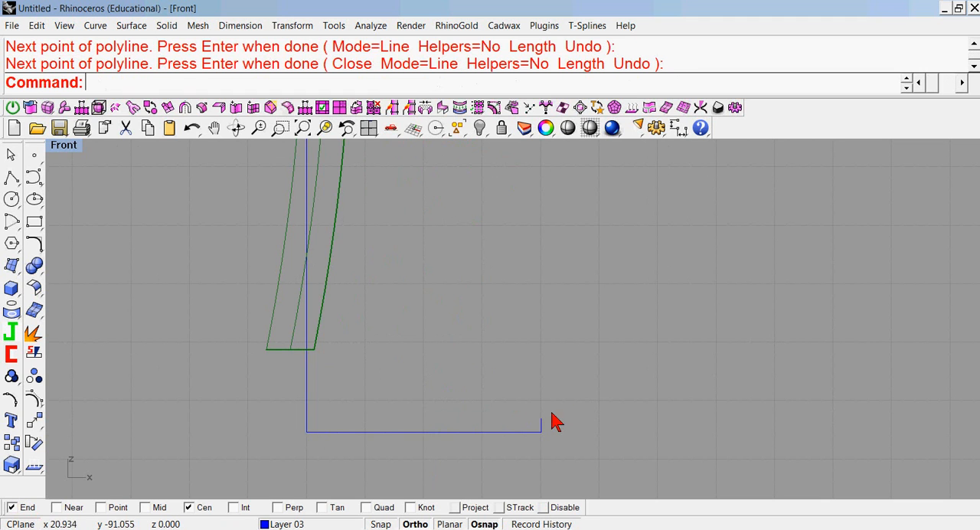
# Start a degree 3 curve at the short upright's end, running inward over the foot and rising along the outer side to about 14,-55.
pyautogui.click(34, 178)
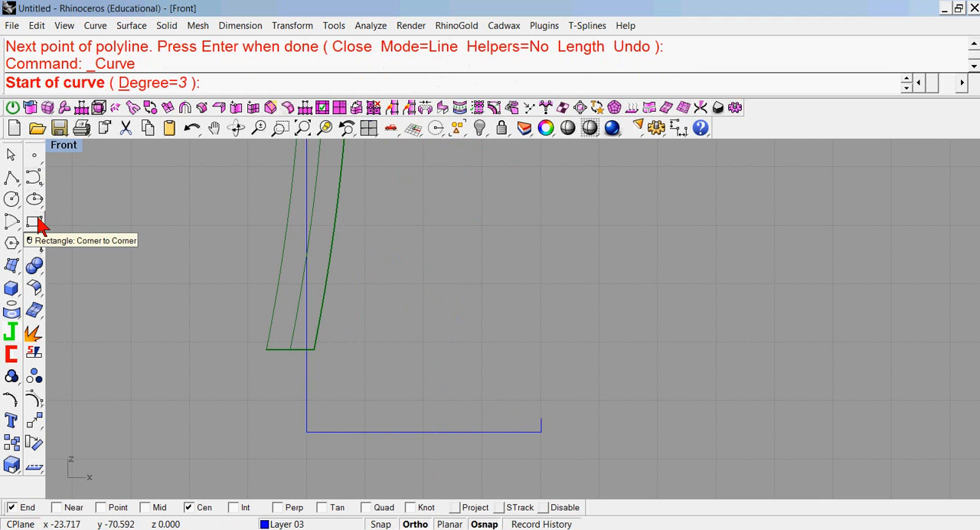
pyautogui.scroll(-8, 602, 414)
pyautogui.scroll(6, 602, 413)
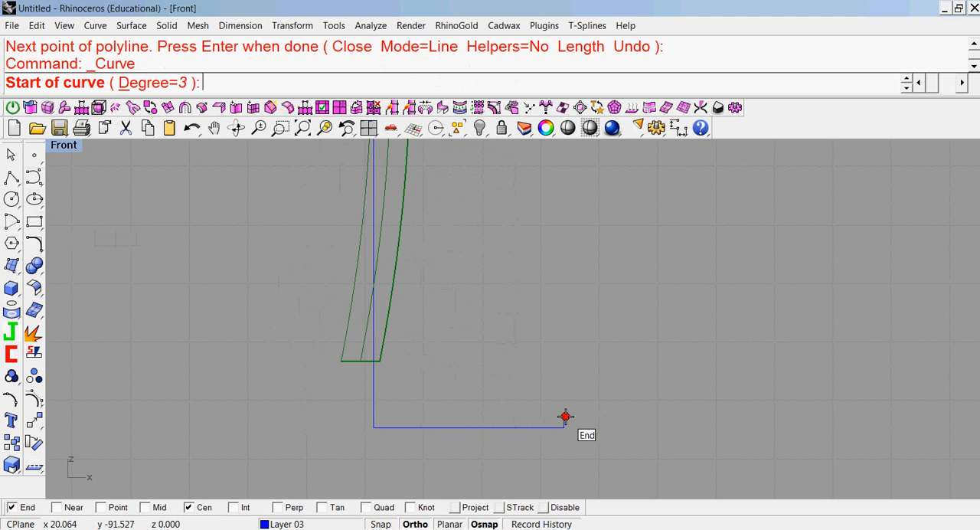
pyautogui.click(565, 417)
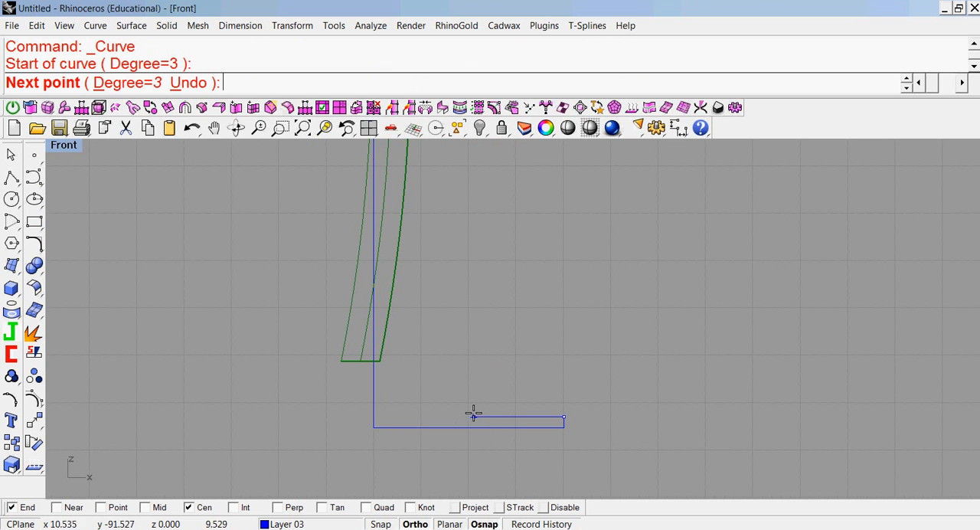
pyautogui.click(473, 414)
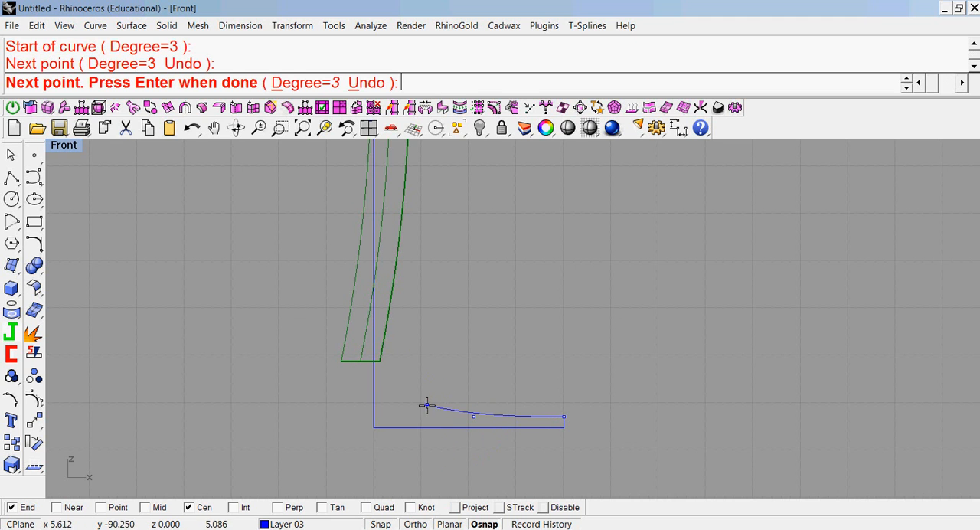
pyautogui.click(427, 404)
pyautogui.click(422, 313)
pyautogui.scroll(-2, 441, 291)
pyautogui.moveTo(441, 290); pyautogui.dragTo(365, 414, button='right')
pyautogui.click(399, 297)
pyautogui.scroll(-2, 399, 297)
pyautogui.scroll(3, 398, 297)
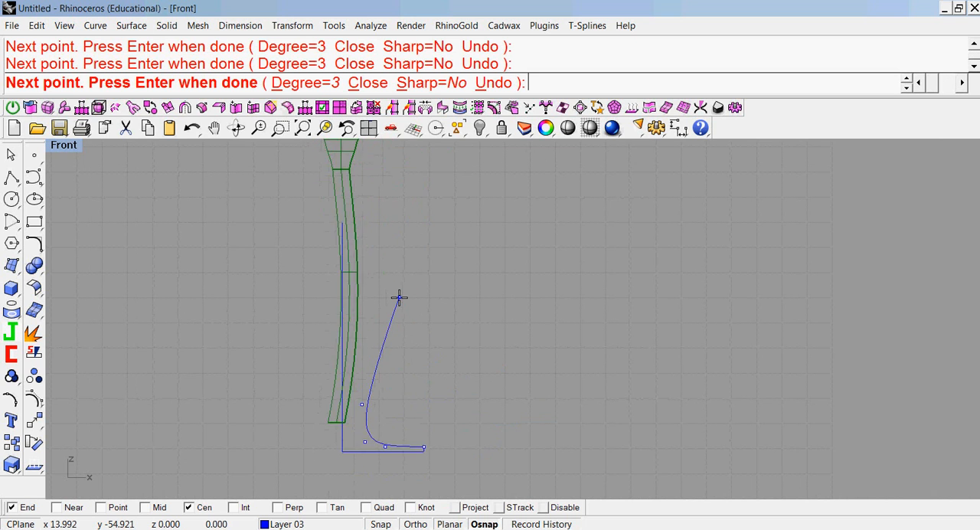
# Continue the curve outward into a flared upper edge and turn it back around a narrow rounded rim.
pyautogui.click(427, 265)
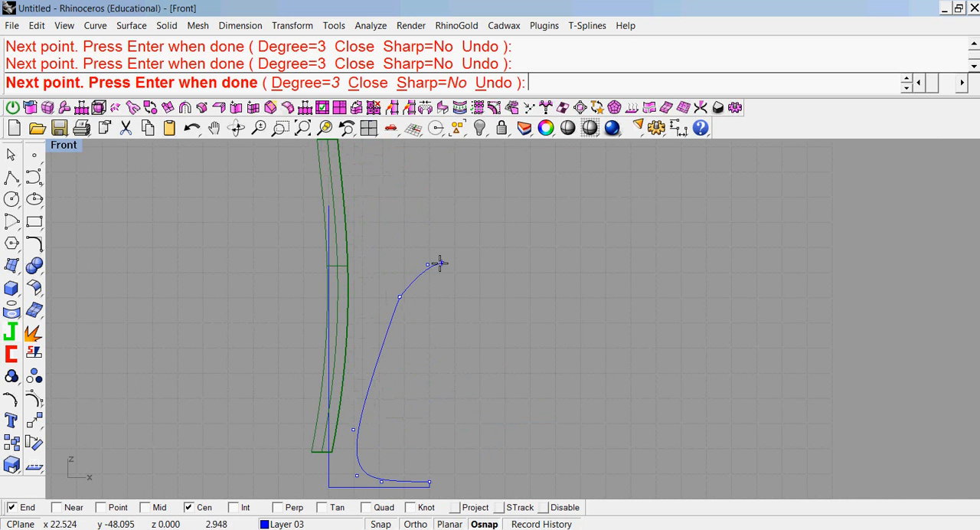
pyautogui.click(477, 250)
pyautogui.scroll(3, 498, 211)
pyautogui.click(481, 210)
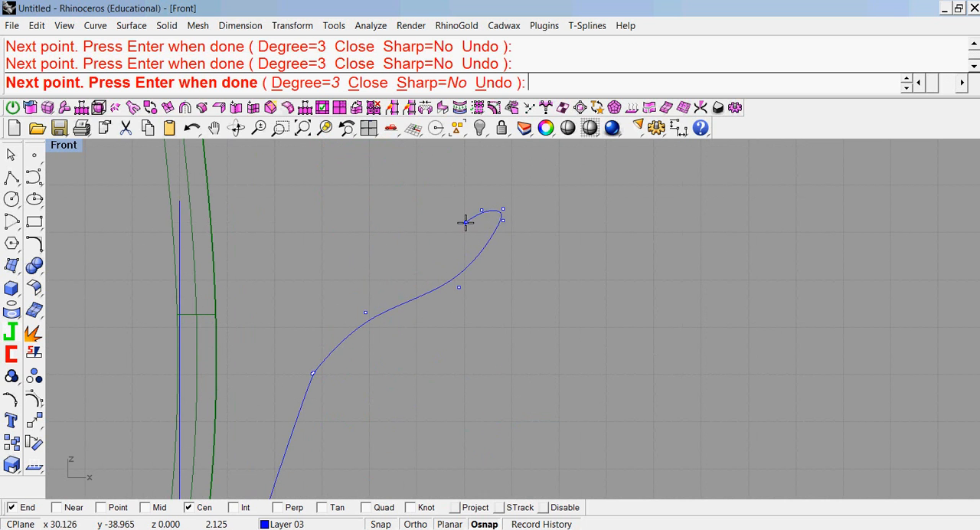
pyautogui.click(475, 212)
pyautogui.click(472, 219)
# Bring the curve back down inside the outer wall and end it just across the vertical line, slightly below the stem's end.
pyautogui.click(447, 245)
pyautogui.click(386, 274)
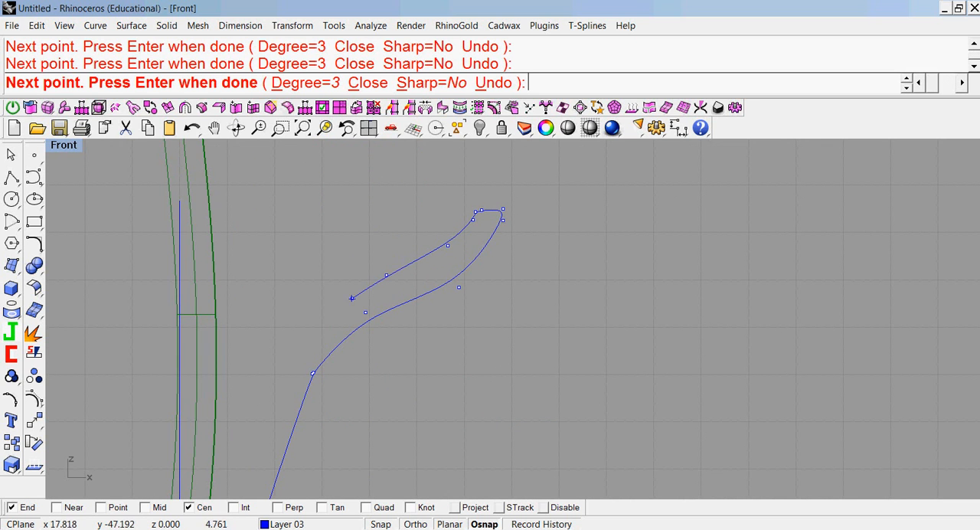
pyautogui.click(296, 338)
pyautogui.scroll(-5, 296, 338)
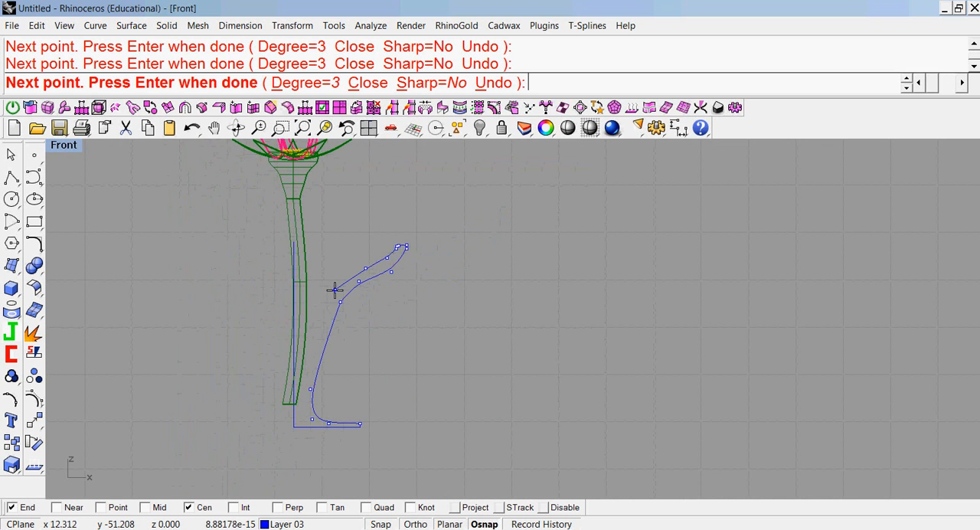
pyautogui.click(335, 289)
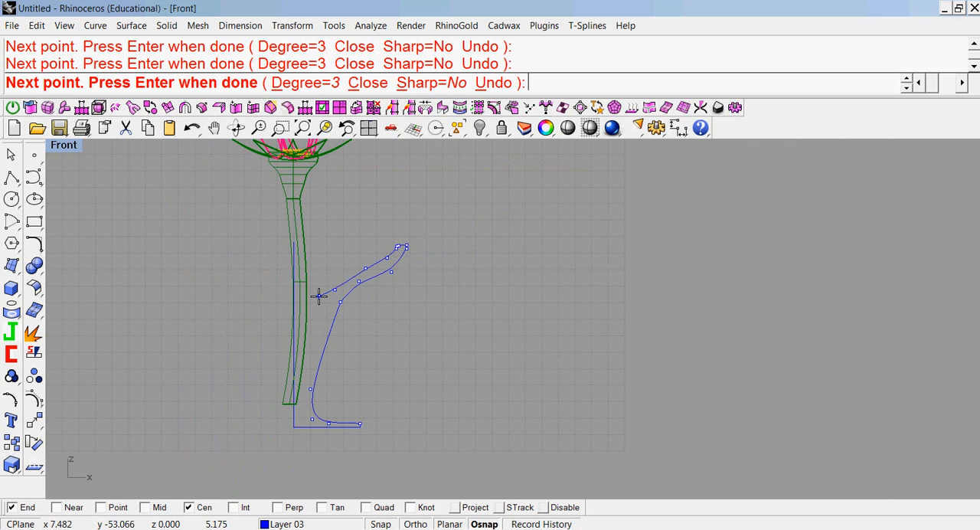
pyautogui.click(307, 346)
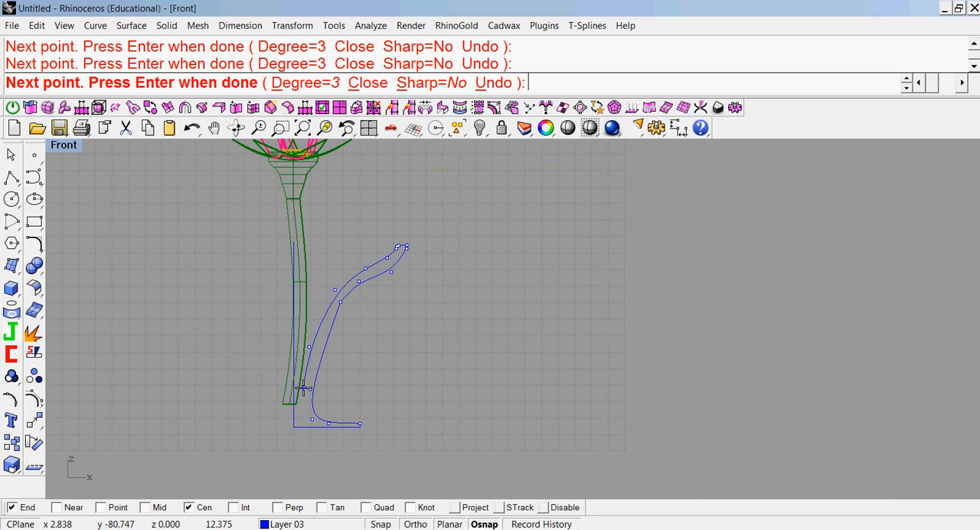
pyautogui.scroll(3, 304, 393)
pyautogui.click(307, 427)
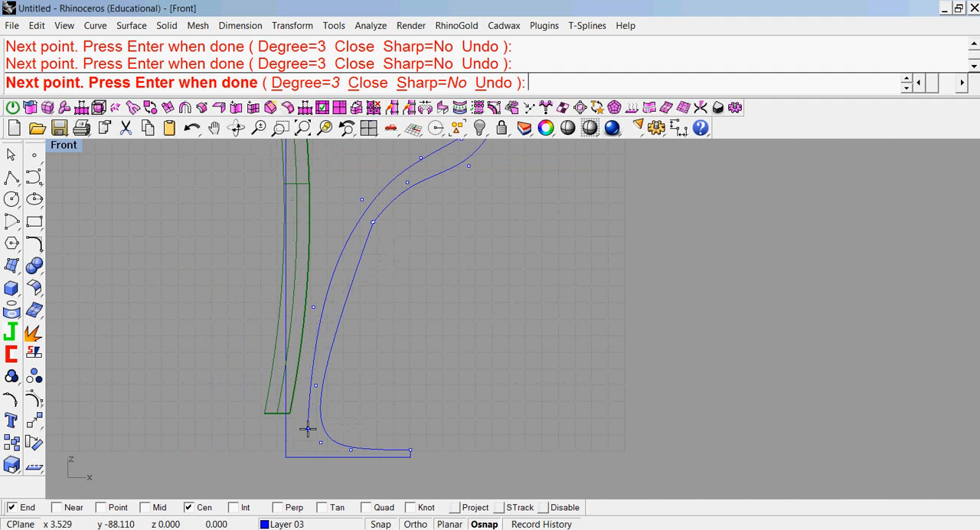
pyautogui.click(277, 432)
pyautogui.press('Return')
# Trim off the end of the vase's inner wall curve that overshoots the vertical line, using that line as the cutting object.
pyautogui.scroll(-2, 410, 388)
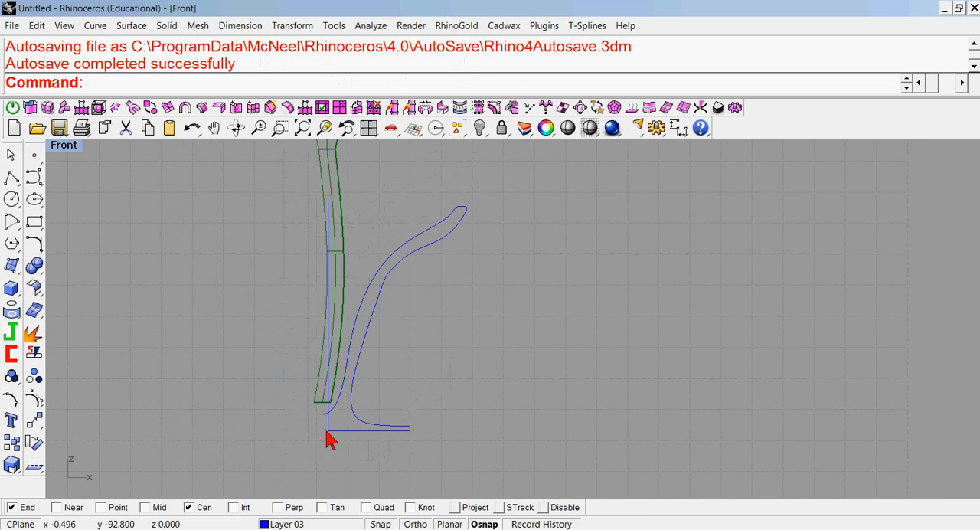
pyautogui.click(9, 358)
pyautogui.scroll(6, 301, 425)
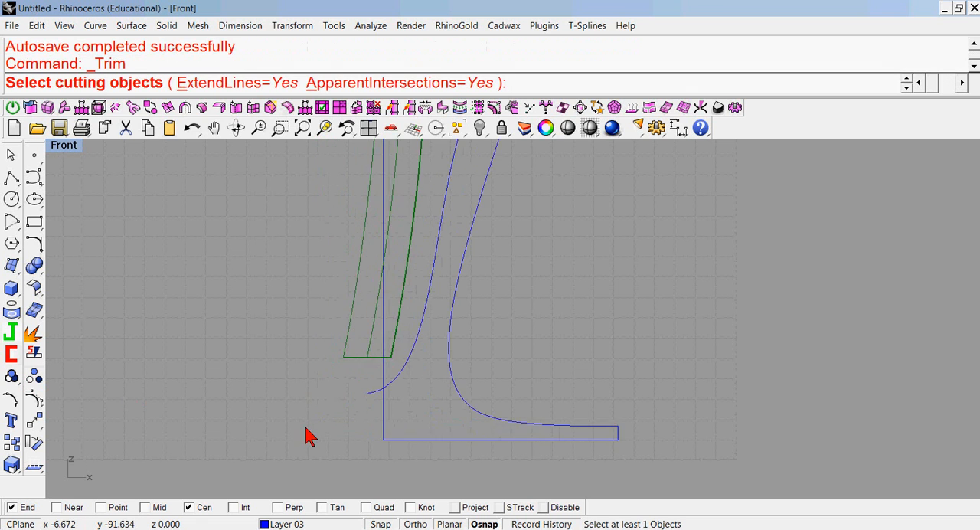
pyautogui.click(401, 365)
pyautogui.press('Return')
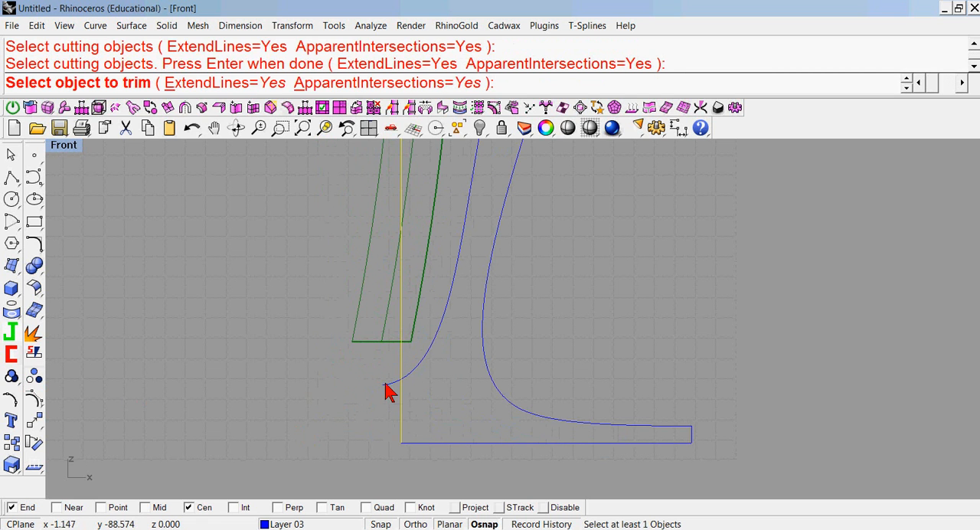
pyautogui.click(385, 383)
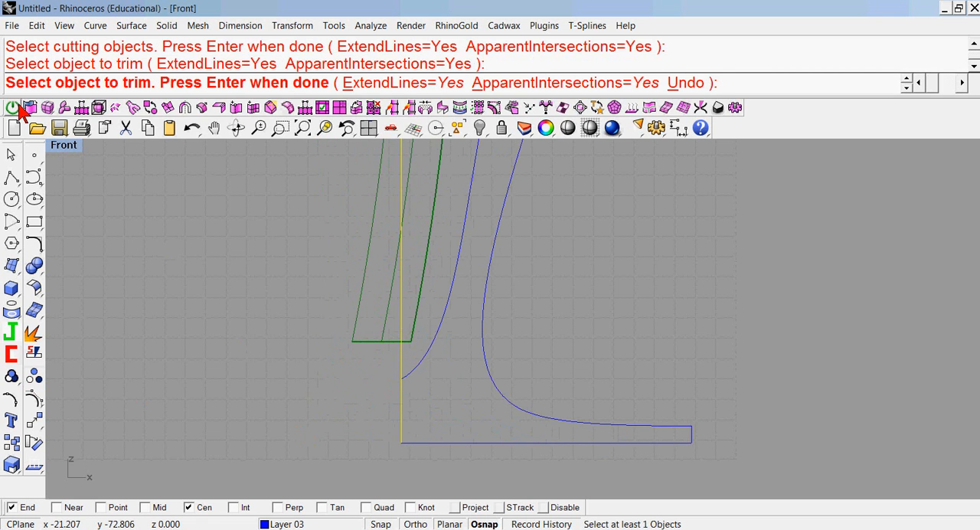
pyautogui.press('Return')
# Join the flared wall curve and the base polyline into one vase profile.
pyautogui.scroll(-10, 157, 222)
pyautogui.moveTo(309, 242); pyautogui.dragTo(354, 387, button='right')
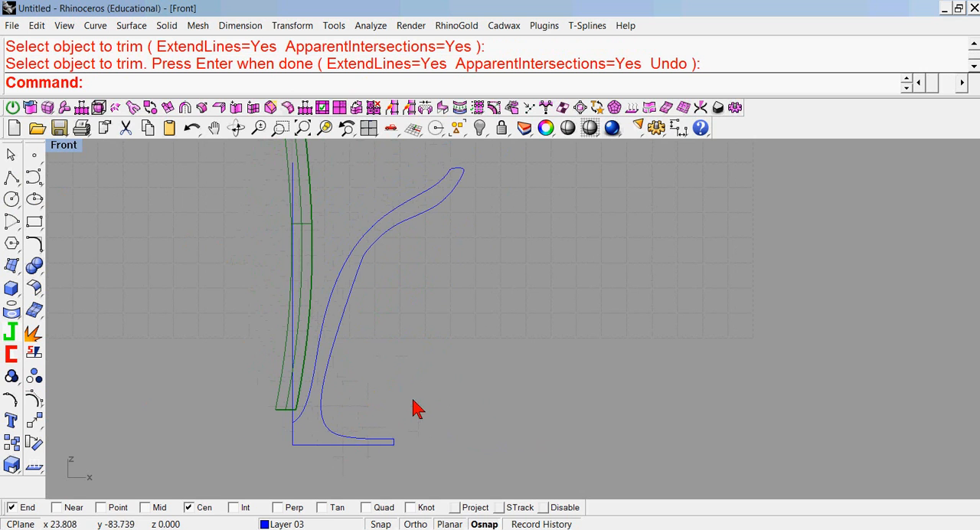
pyautogui.moveTo(354, 461); pyautogui.dragTo(354, 462)
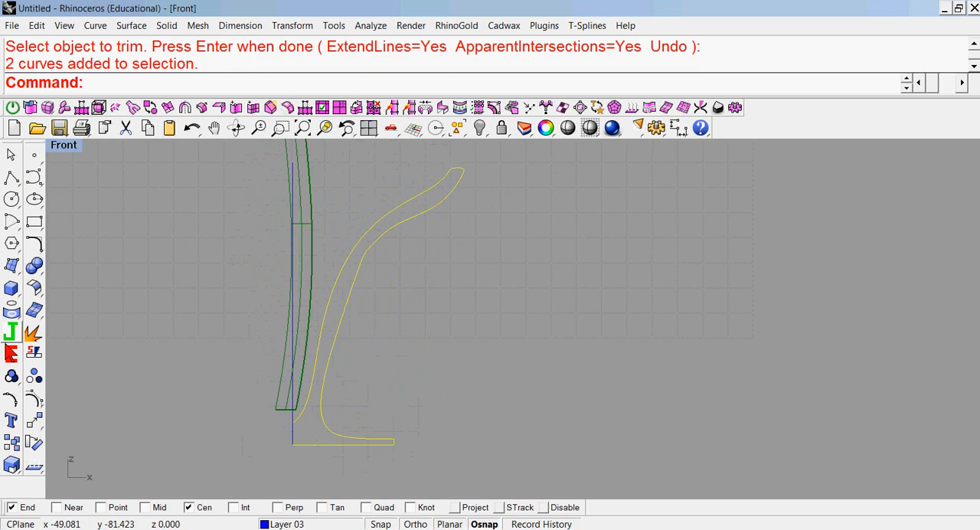
pyautogui.click(11, 332)
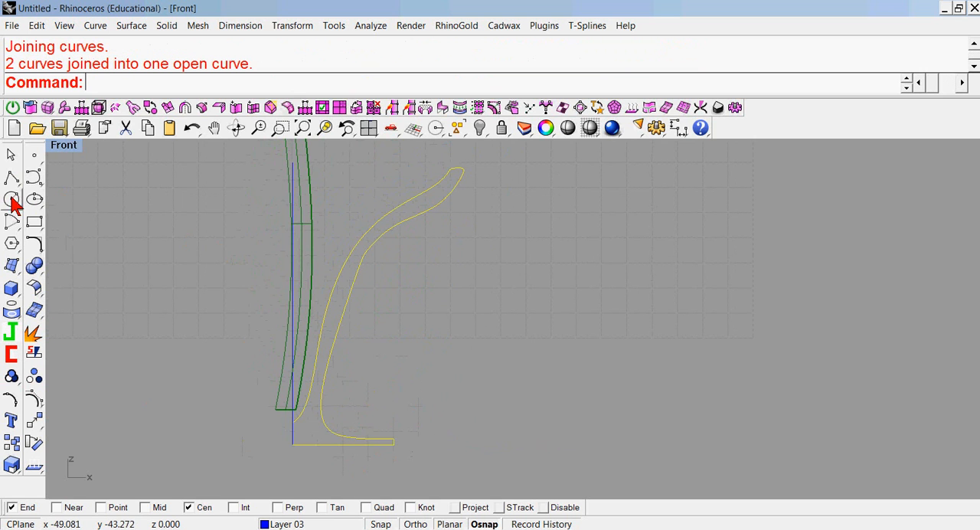
# Revolve the joined vase profile a full circle around the vertical axis from the base's inner end to the inner wall's lower end.
pyautogui.click(11, 267)
pyautogui.click(36, 332)
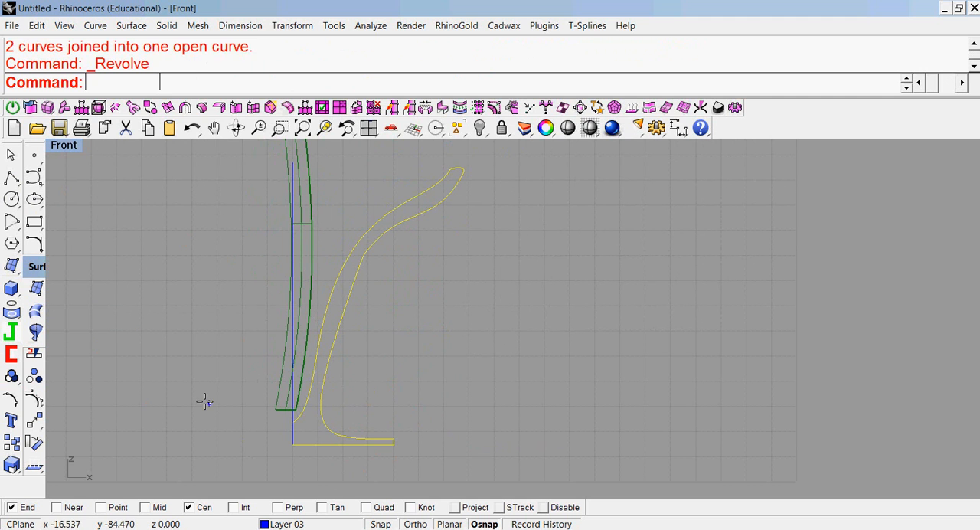
pyautogui.click(293, 448)
pyautogui.click(290, 423)
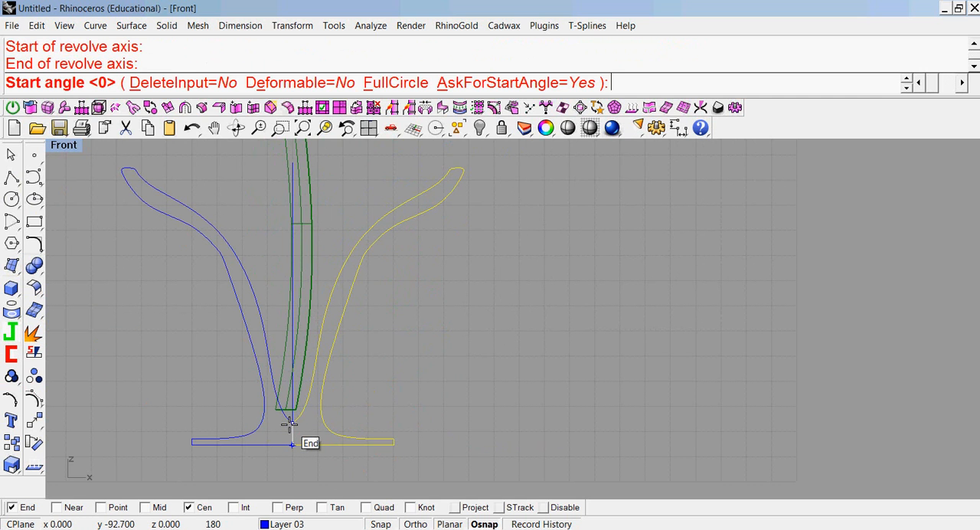
pyautogui.click(404, 82)
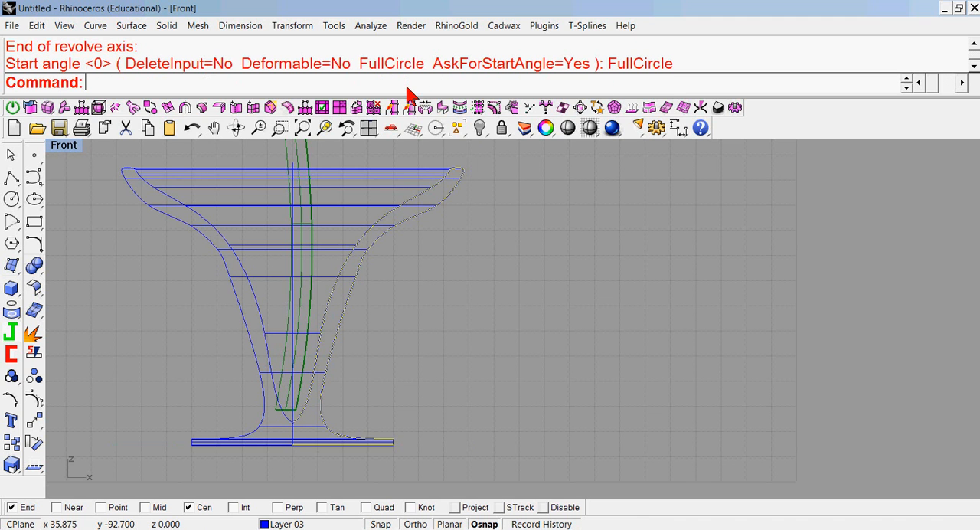
pyautogui.rightClick(406, 87)
pyautogui.click(365, 149)
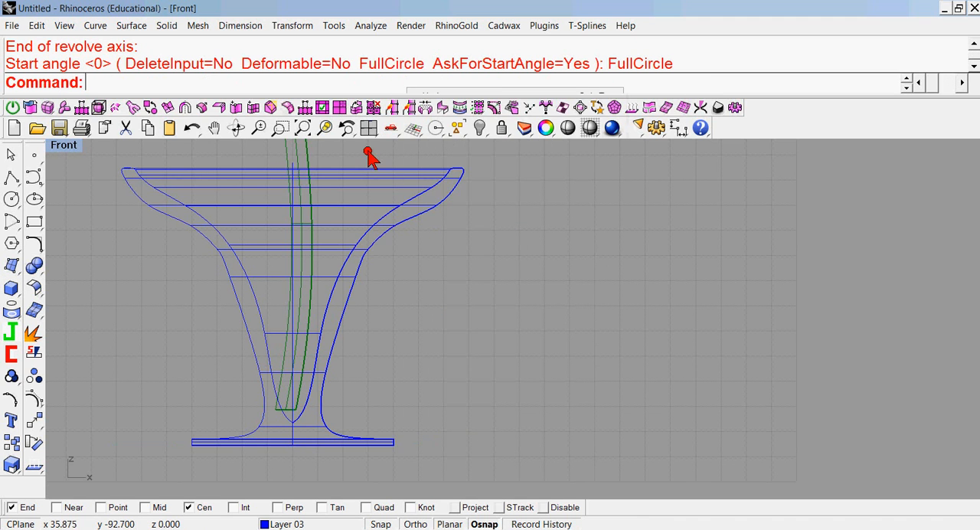
# Examine the revolved vase's proportions against the flower in the Perspective and Front views, and undo the revolve.
pyautogui.doubleClick(62, 145)
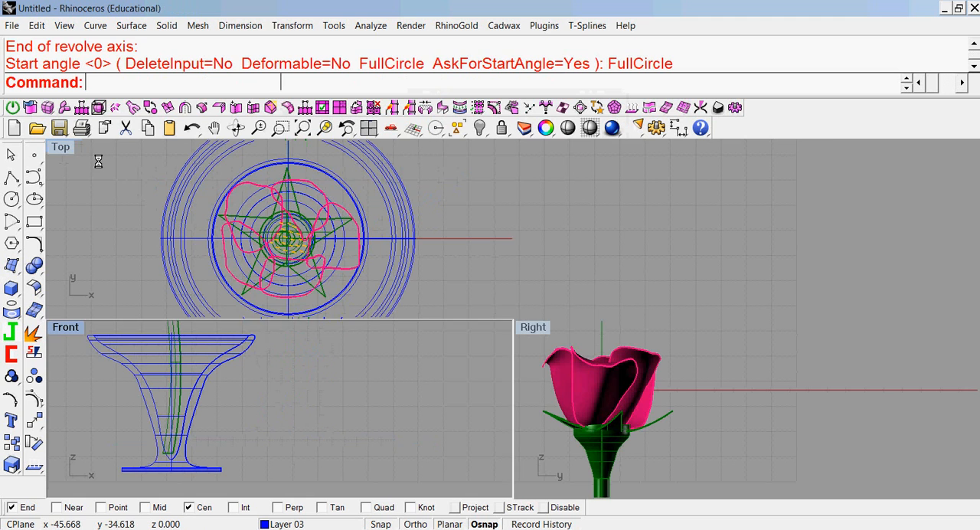
pyautogui.scroll(-6, 651, 263)
pyautogui.moveTo(651, 263); pyautogui.dragTo(691, 293, button='right')
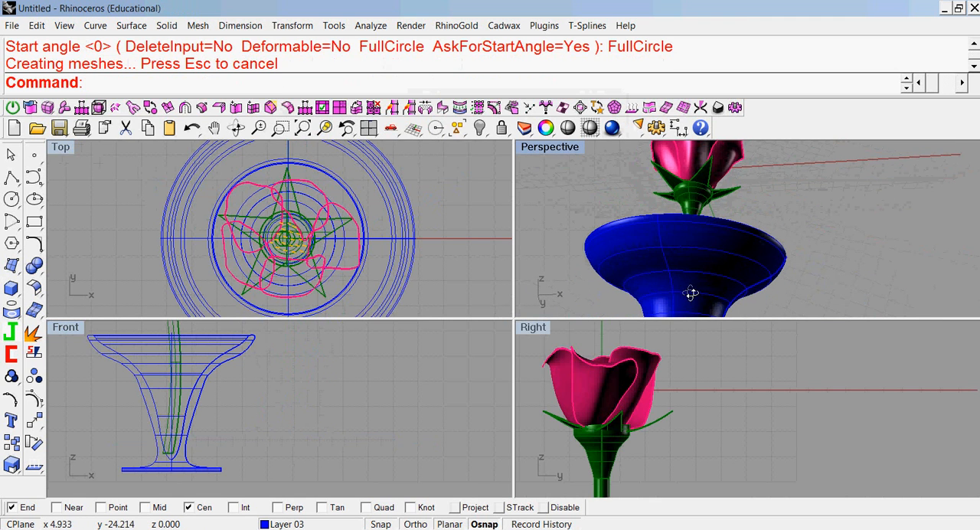
pyautogui.scroll(3, 324, 459)
pyautogui.scroll(-8, 345, 446)
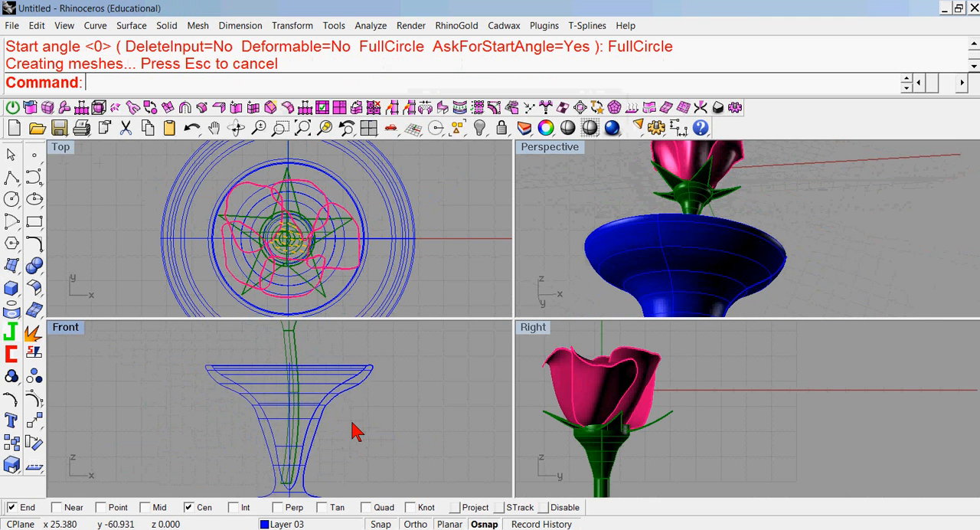
pyautogui.moveTo(352, 422); pyautogui.dragTo(322, 413, button='right')
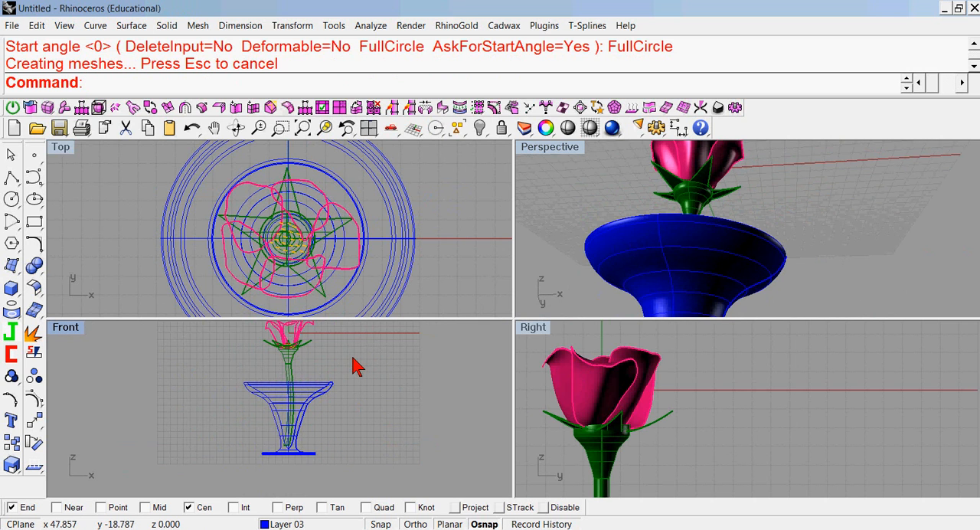
pyautogui.moveTo(348, 358); pyautogui.dragTo(317, 422)
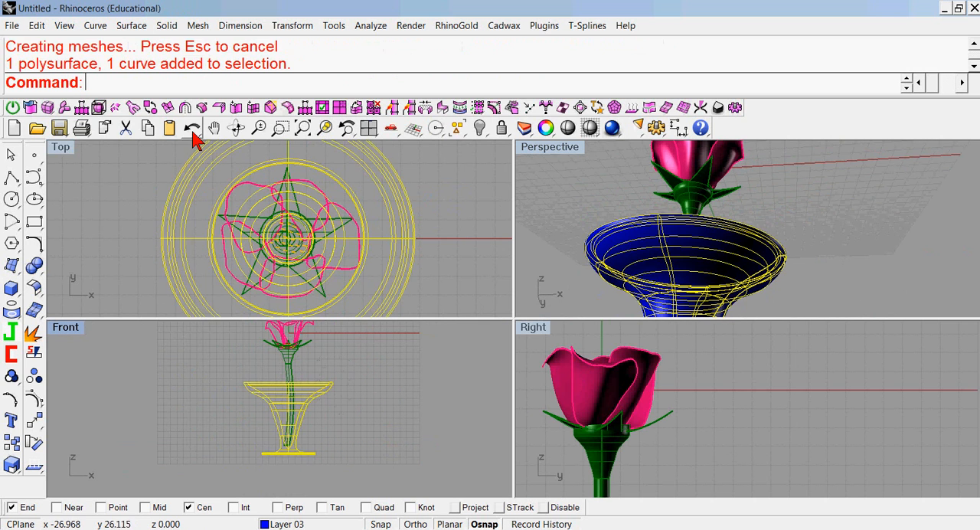
pyautogui.click(109, 189)
pyautogui.click(192, 128)
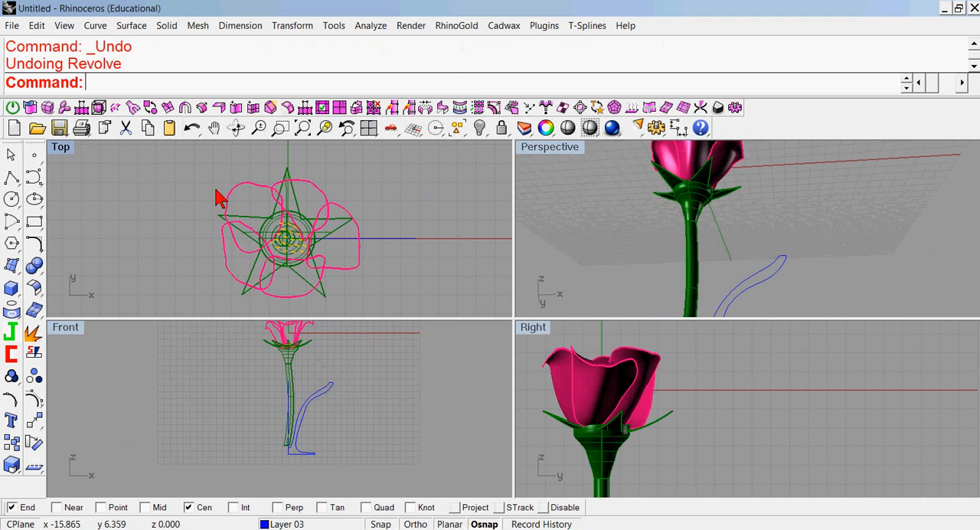
# Explode the joined vase profile and cut out the flared wall curve, keeping the base line and short upright.
pyautogui.scroll(3, 296, 411)
pyautogui.click(280, 406)
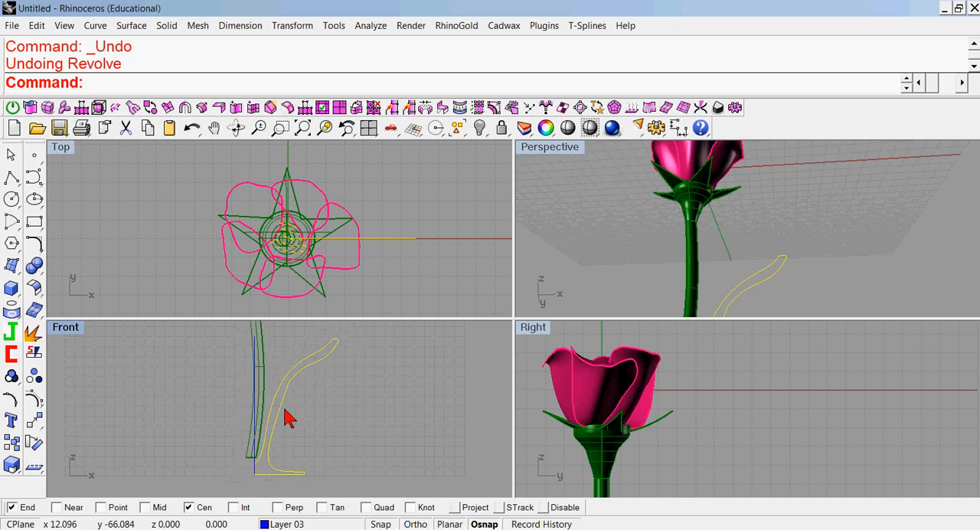
pyautogui.click(33, 331)
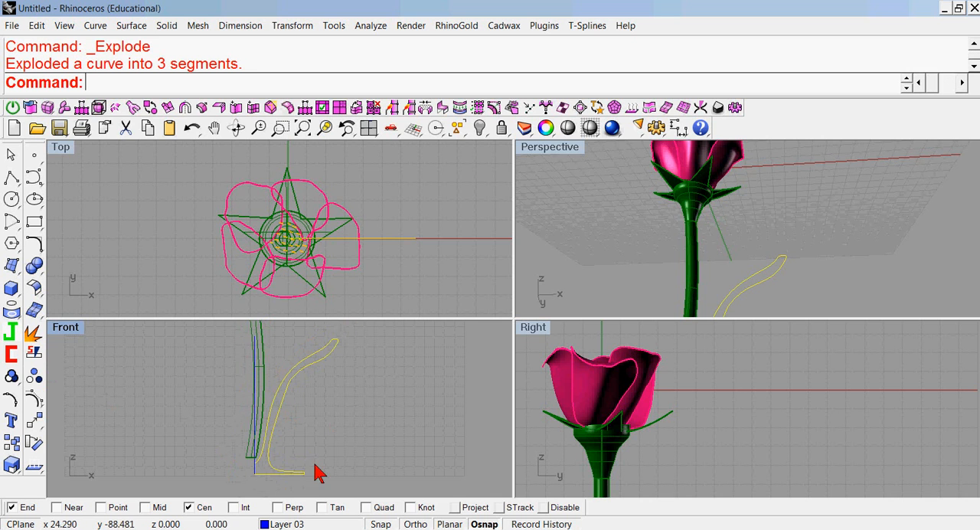
pyautogui.click(278, 420)
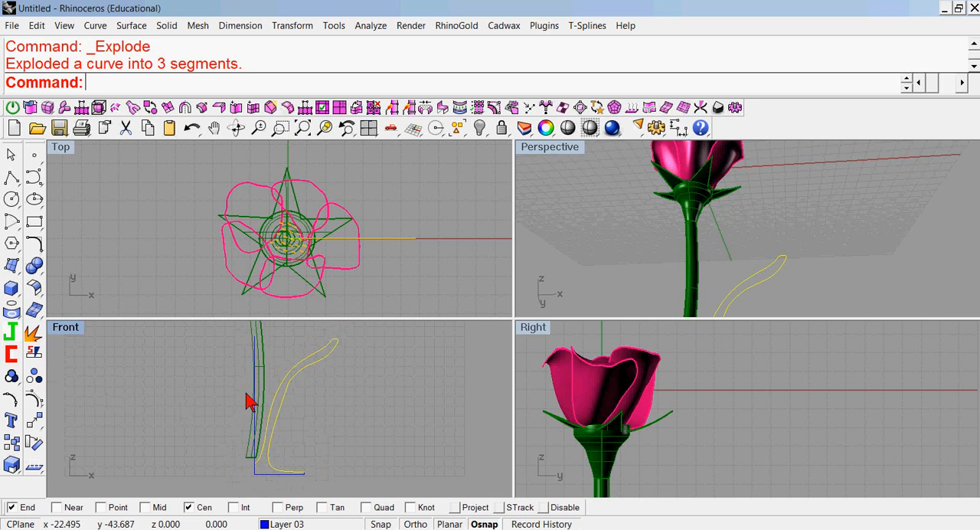
pyautogui.click(126, 128)
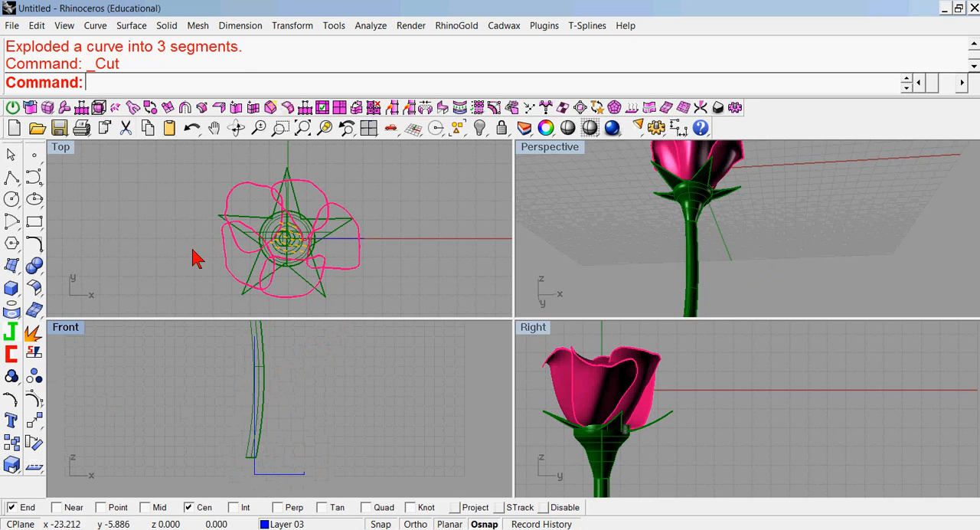
# Start a degree 3 curve at the short upright's end, running inward over the foot and rising along the stem to about 10,-40.
pyautogui.click(33, 177)
pyautogui.scroll(2, 282, 454)
pyautogui.click(317, 483)
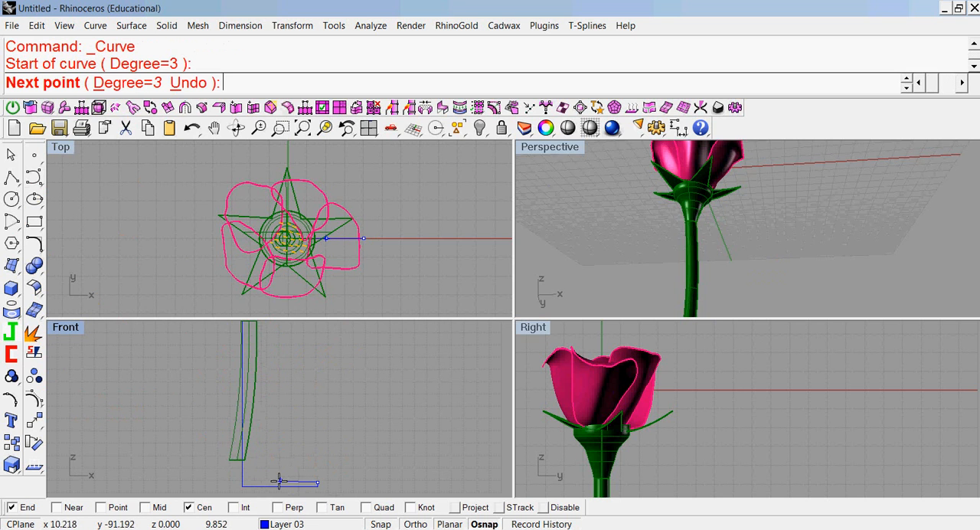
pyautogui.click(258, 481)
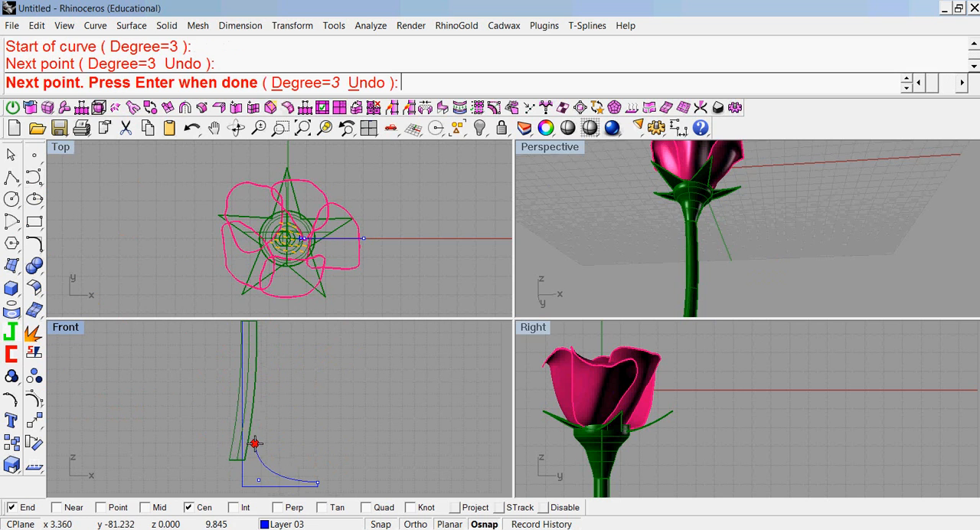
pyautogui.click(254, 442)
pyautogui.scroll(-5, 276, 452)
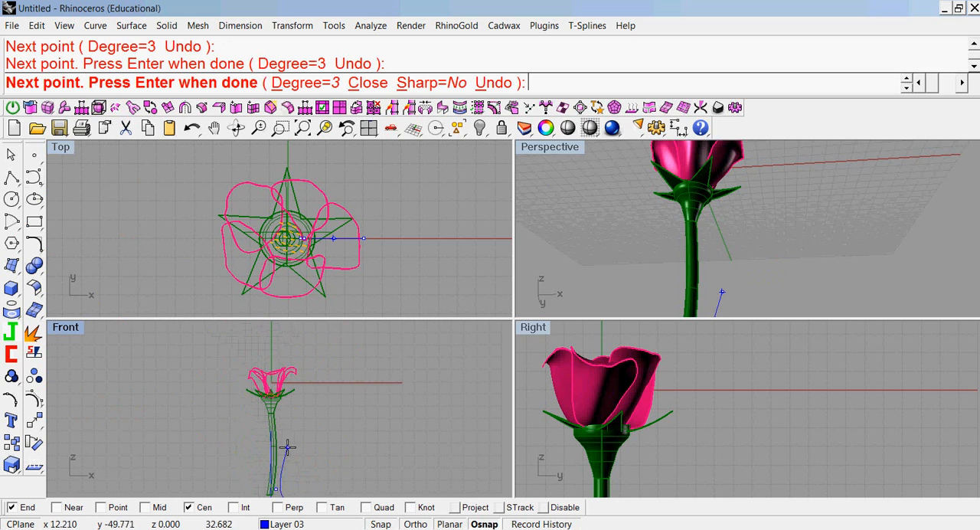
pyautogui.scroll(5, 283, 452)
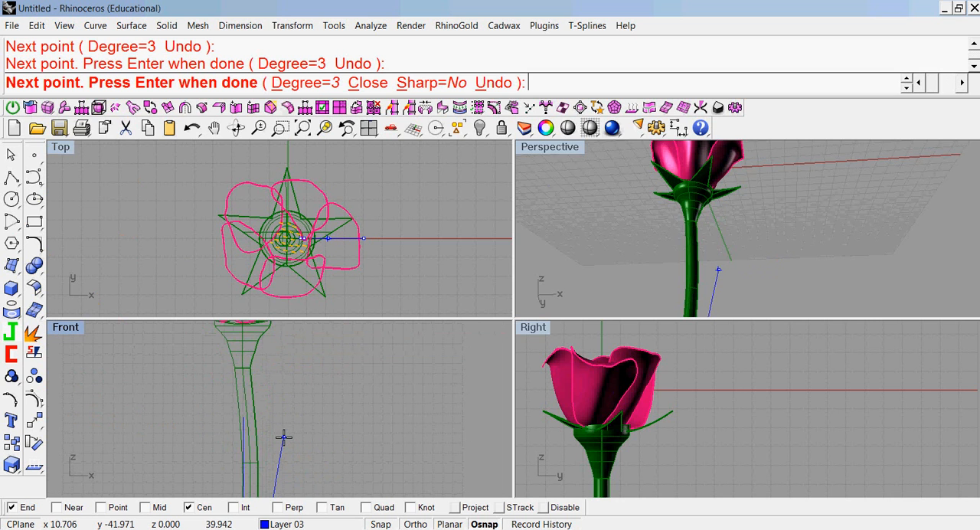
pyautogui.click(282, 427)
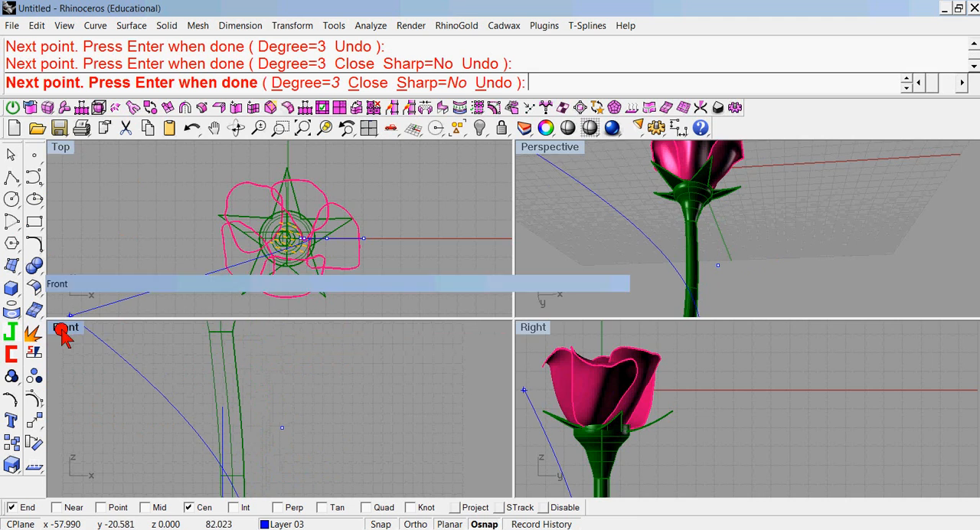
# In a maximized Front view, continue the curve up to about 11,-32 and turn it back around a narrow rounded rim.
pyautogui.doubleClick(62, 329)
pyautogui.scroll(-4, 334, 345)
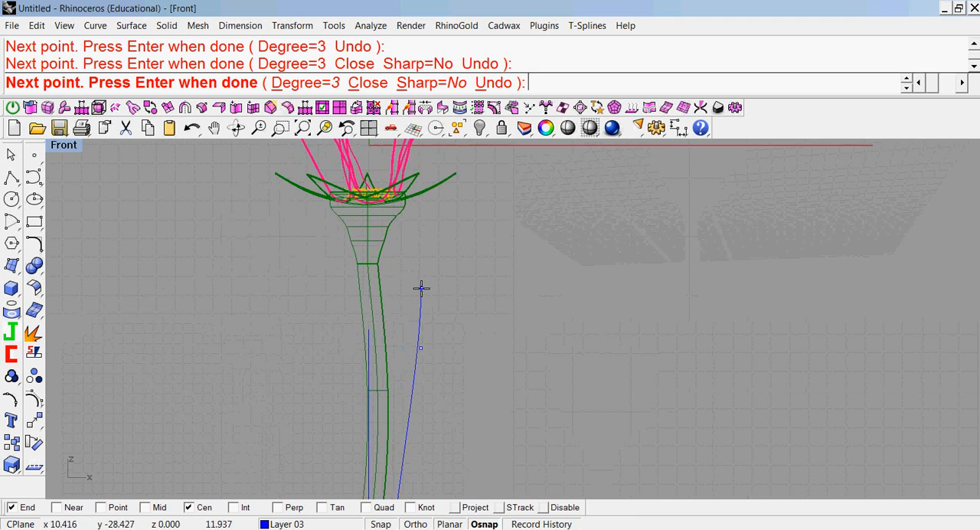
pyautogui.scroll(-2, 417, 282)
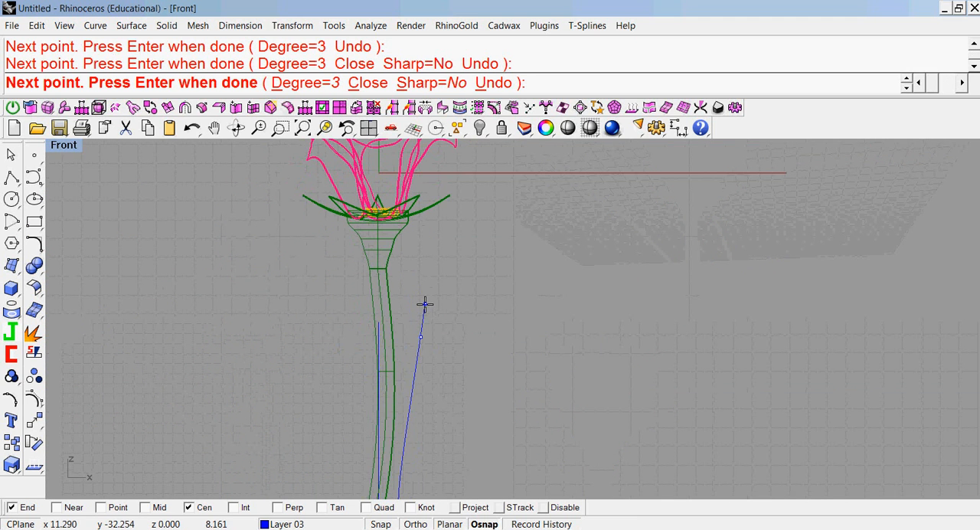
pyautogui.click(425, 304)
pyautogui.click(415, 304)
pyautogui.click(411, 311)
# Bring the curve down close inside the outer wall and end it just across the vertical line at about -0.7,-88.
pyautogui.scroll(-2, 405, 357)
pyautogui.scroll(-2, 405, 357)
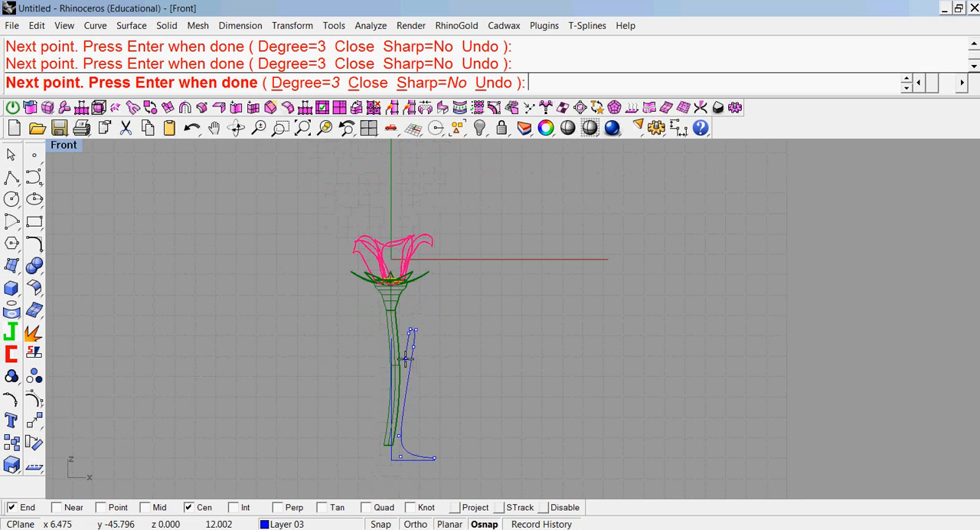
pyautogui.click(398, 422)
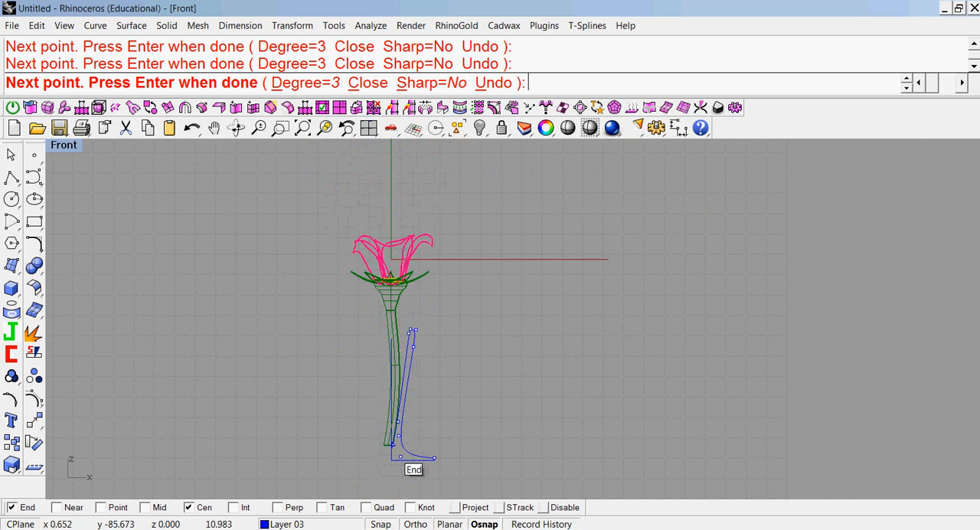
pyautogui.scroll(3, 384, 448)
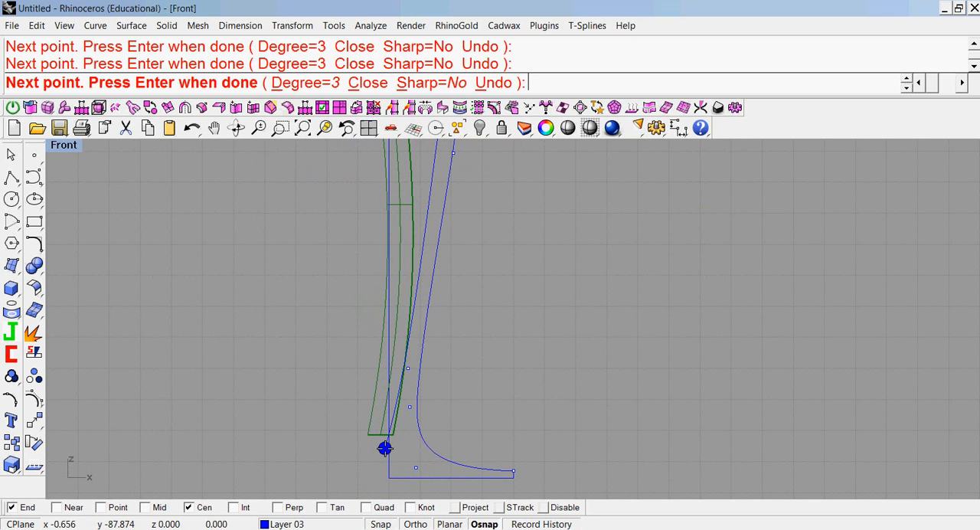
pyautogui.press('Return')
# Trim the new wall curve's overhang beyond the vertical line, using that line as the cutting object.
pyautogui.click(11, 353)
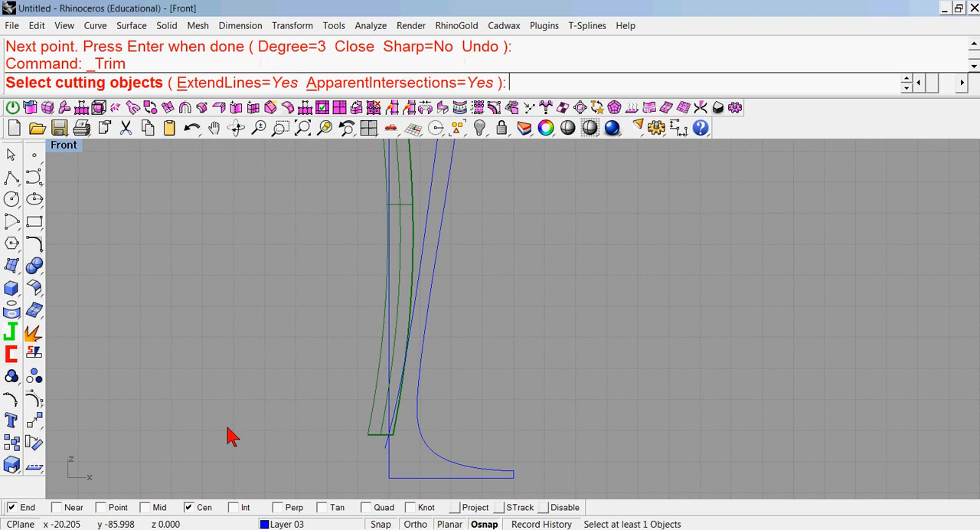
pyautogui.click(388, 460)
pyautogui.rightClick(365, 463)
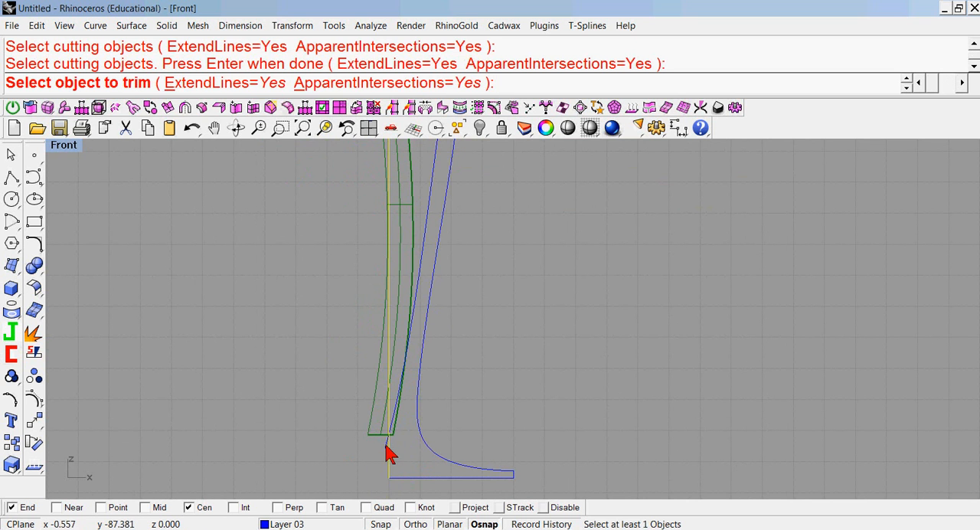
pyautogui.click(384, 455)
pyautogui.rightClick(87, 222)
# Show the wall curve's control points, move the four rim points outward and down, and hide the points again.
pyautogui.scroll(-4, 212, 280)
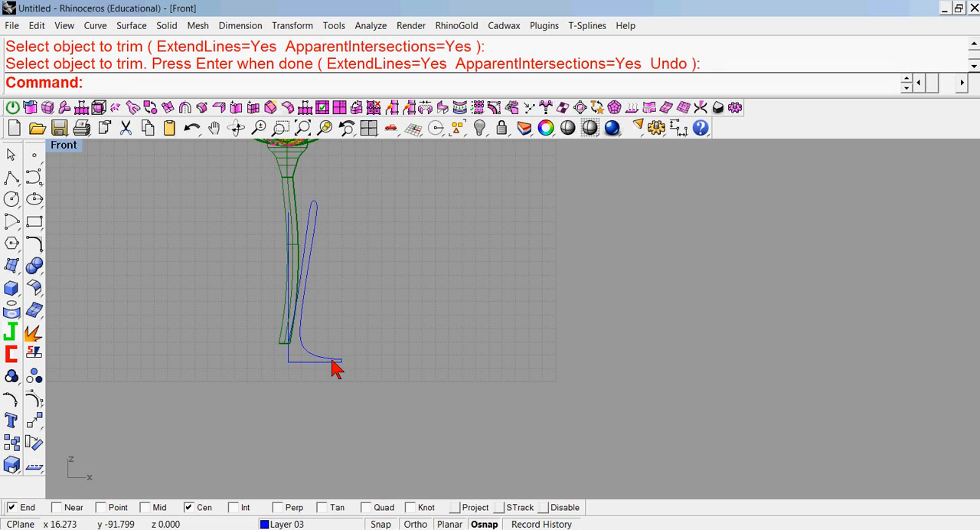
pyautogui.moveTo(350, 328); pyautogui.dragTo(328, 381)
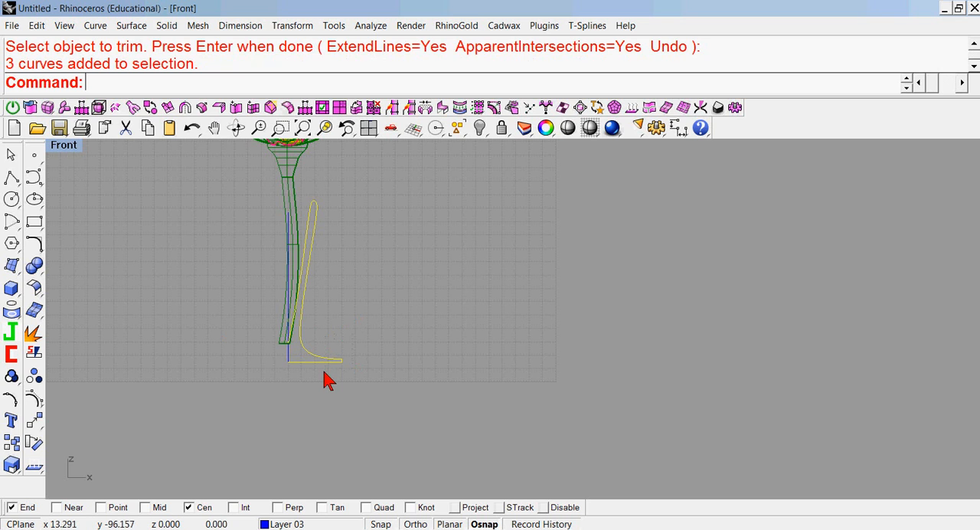
pyautogui.click(361, 317)
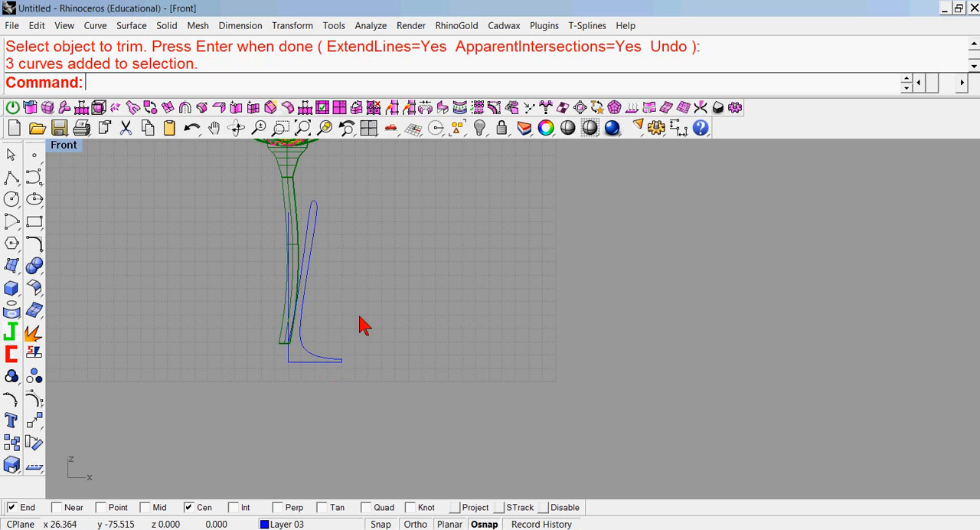
pyautogui.click(314, 203)
pyautogui.click(35, 401)
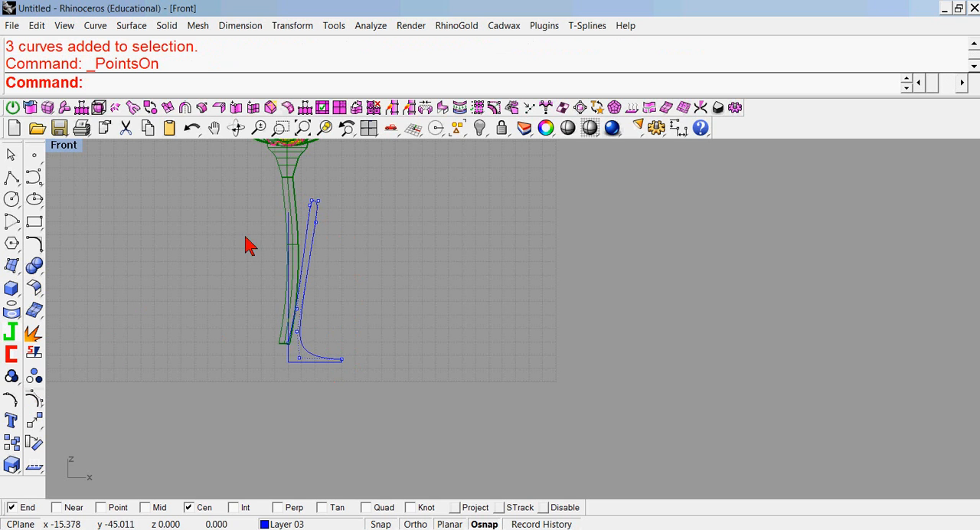
pyautogui.moveTo(308, 183); pyautogui.dragTo(334, 218)
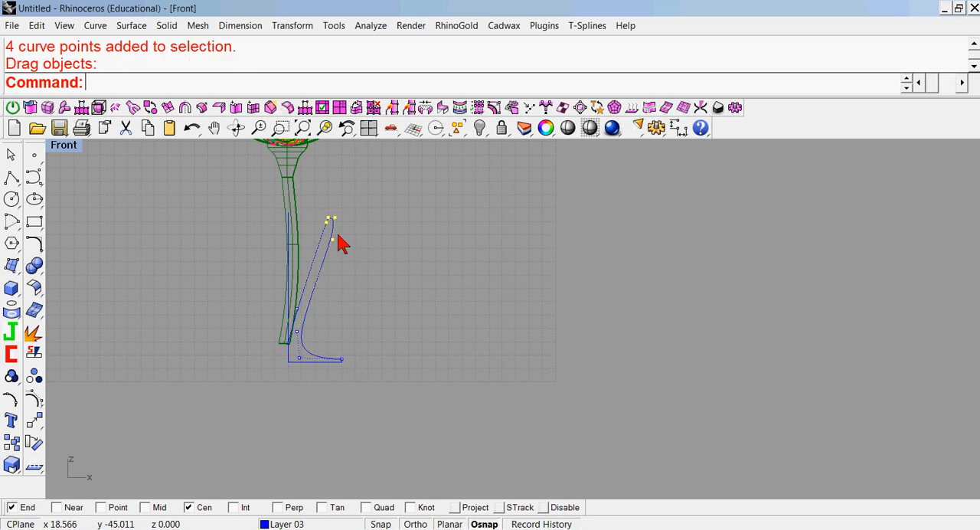
pyautogui.moveTo(263, 282); pyautogui.dragTo(326, 318)
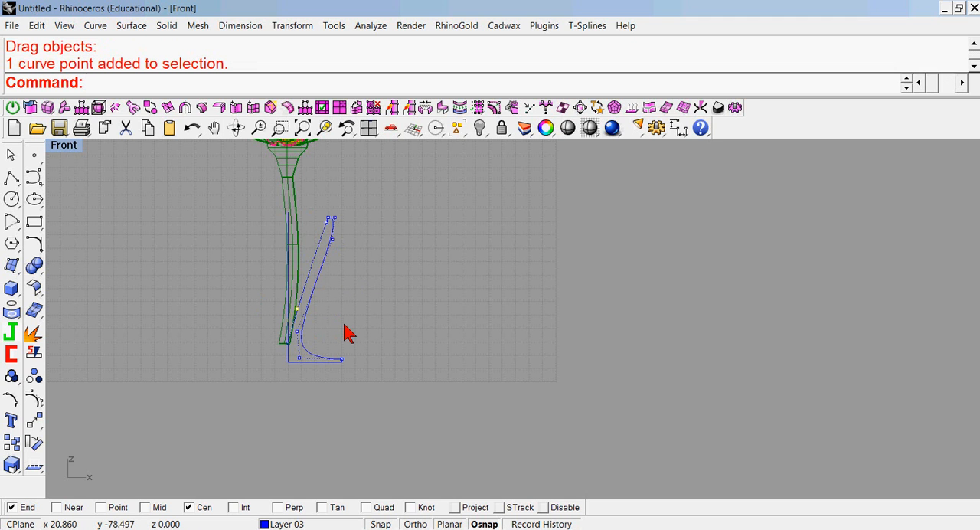
pyautogui.click(31, 398)
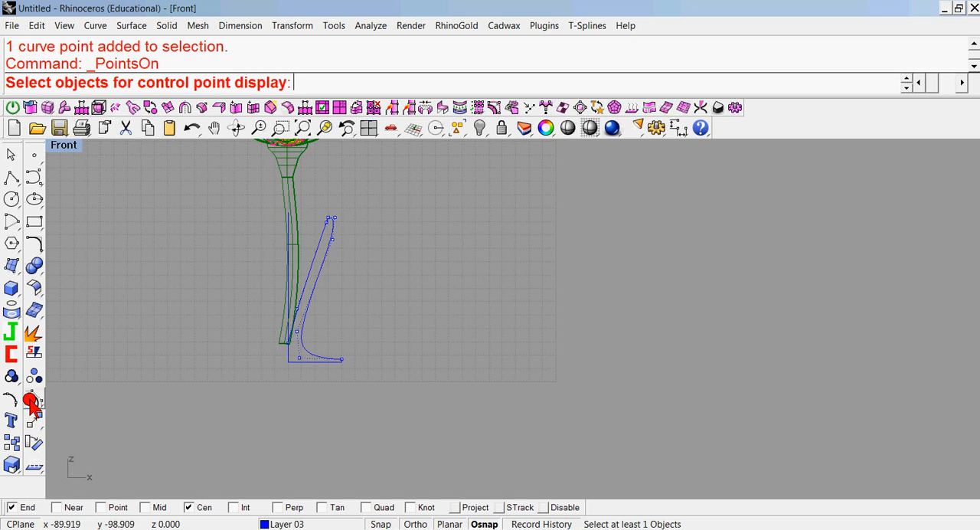
pyautogui.rightClick(32, 401)
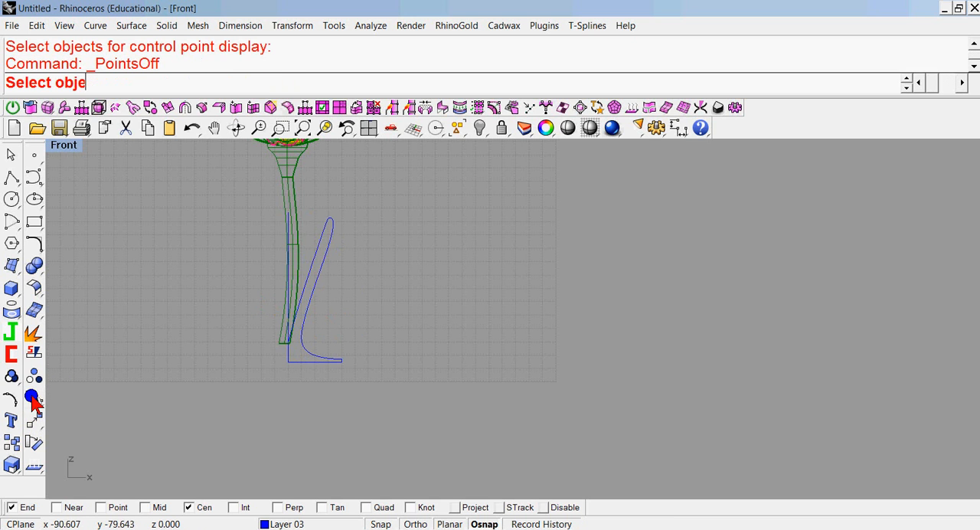
# Bend the wall curve with a spine starting at the lower wall, passing the bend through about 28,-30.
pyautogui.click(320, 266)
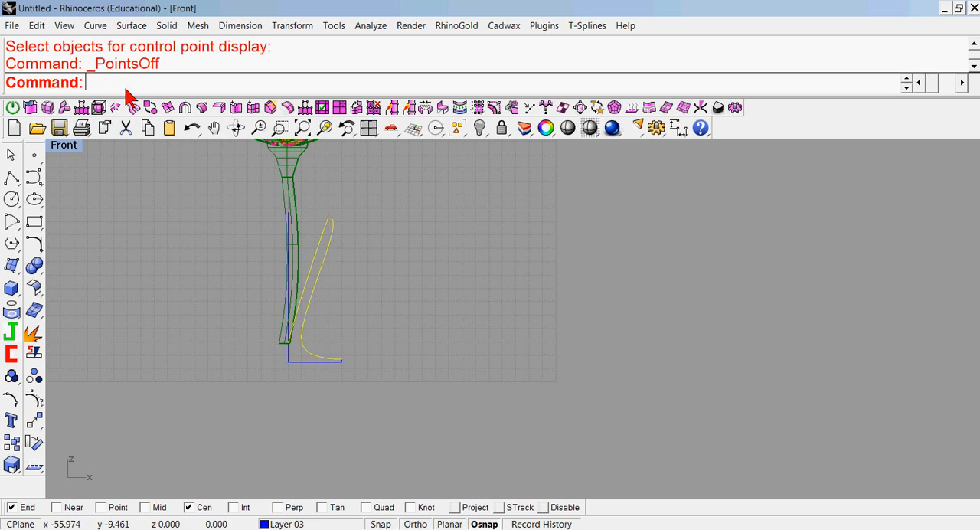
pyautogui.rightClick(32, 443)
pyautogui.click(33, 423)
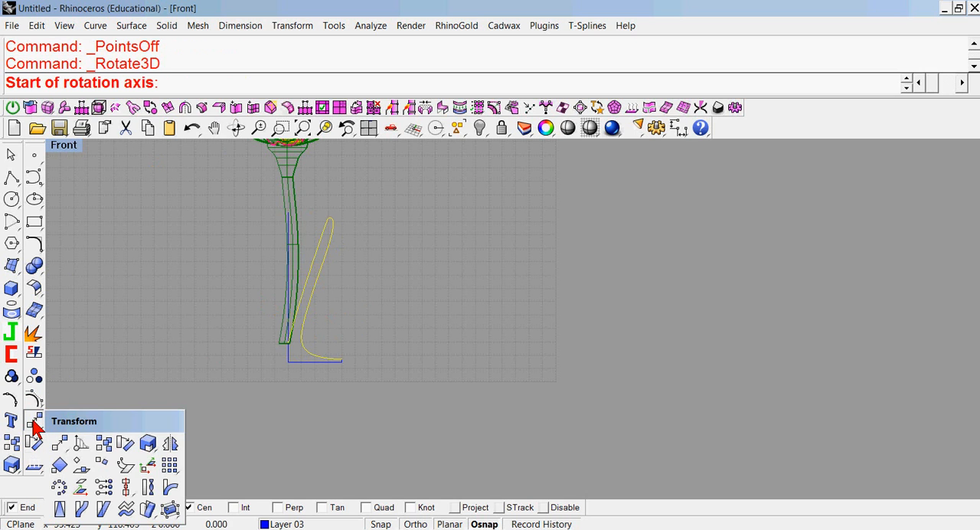
pyautogui.click(170, 490)
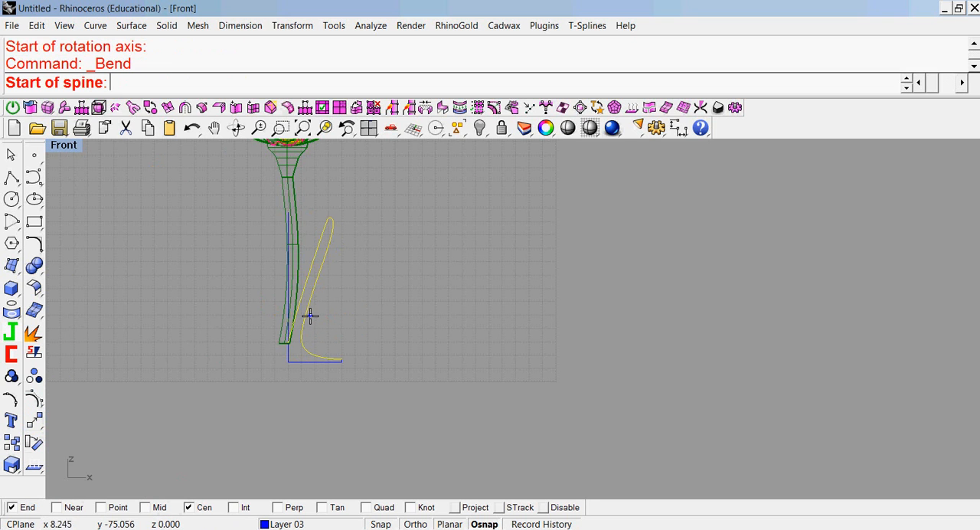
pyautogui.click(300, 316)
pyautogui.click(395, 214)
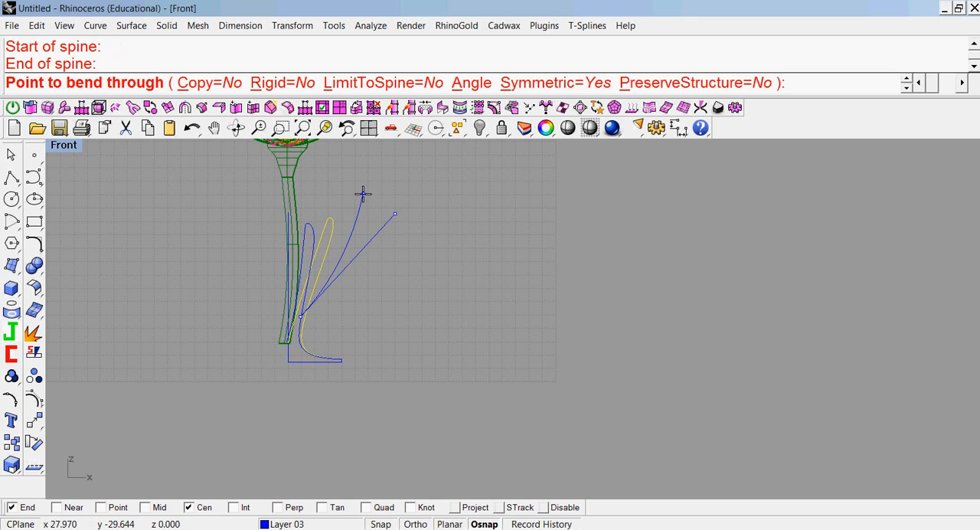
pyautogui.click(363, 193)
# Trim the bent wall curve's lower overhang beyond the vertical center line, using that line as the cutting object.
pyautogui.scroll(3, 343, 307)
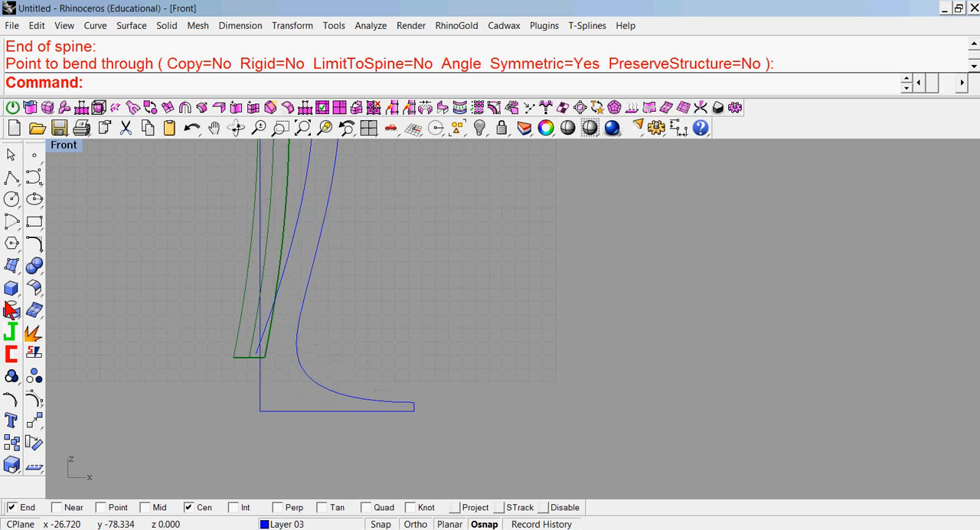
pyautogui.click(11, 354)
pyautogui.click(259, 396)
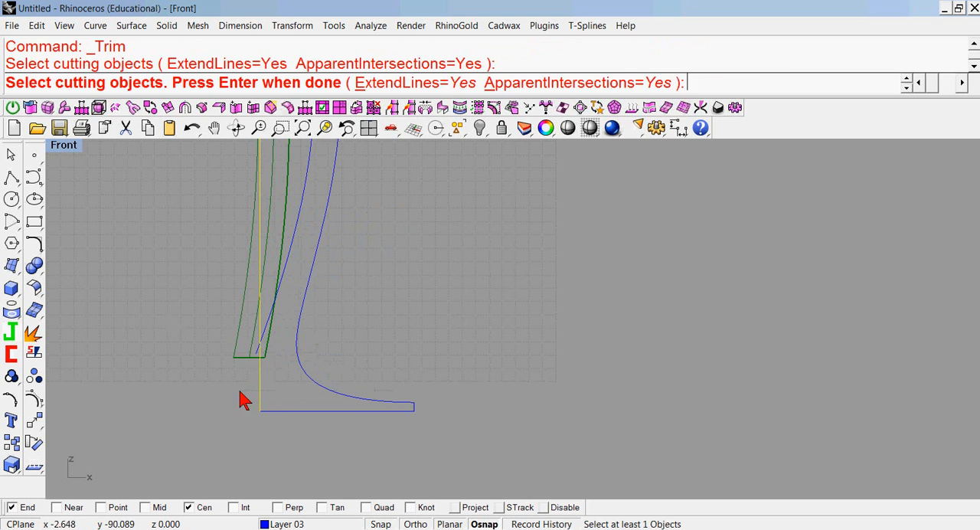
pyautogui.press('Return')
pyautogui.click(258, 351)
pyautogui.press('Return')
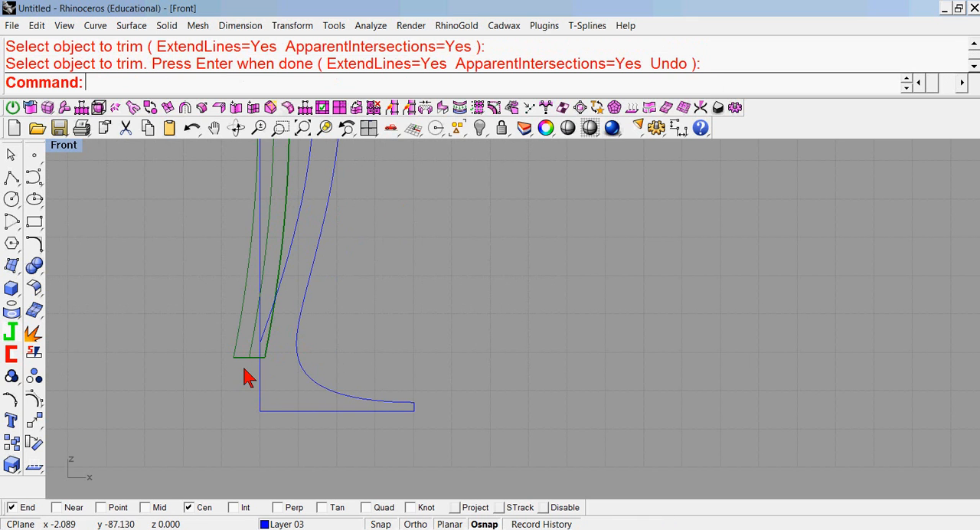
# Revolve the vase profile a full circle around the vertical center line, leaving the line itself out of the selection.
pyautogui.middleClick(135, 89)
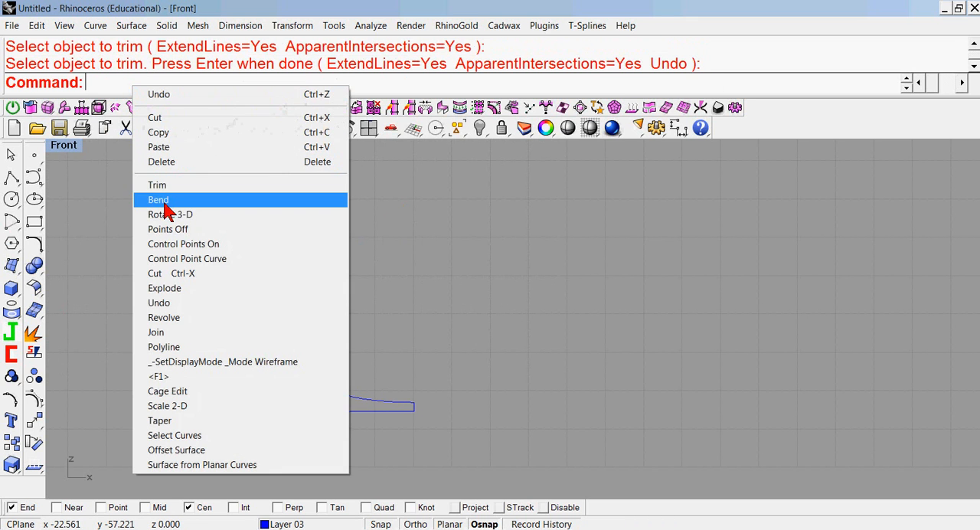
pyautogui.click(181, 316)
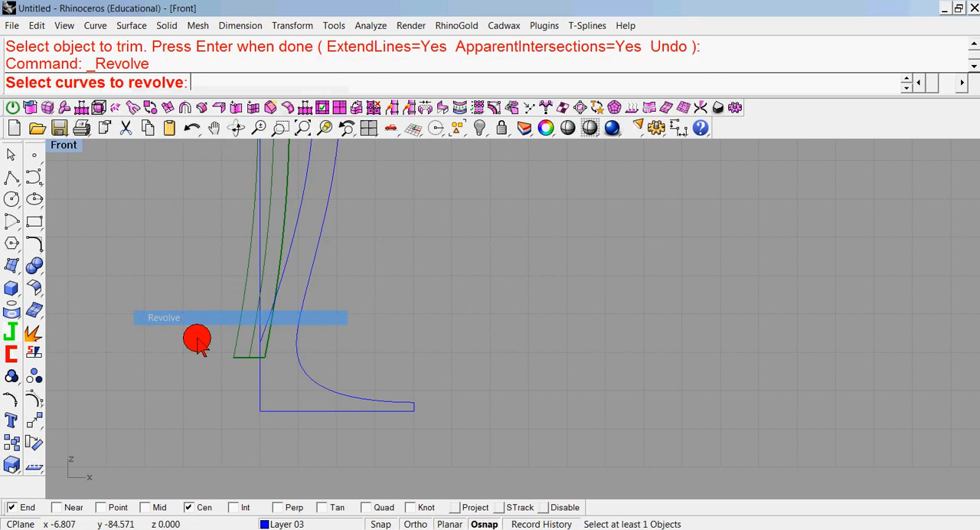
pyautogui.click(360, 417)
pyautogui.press('Return')
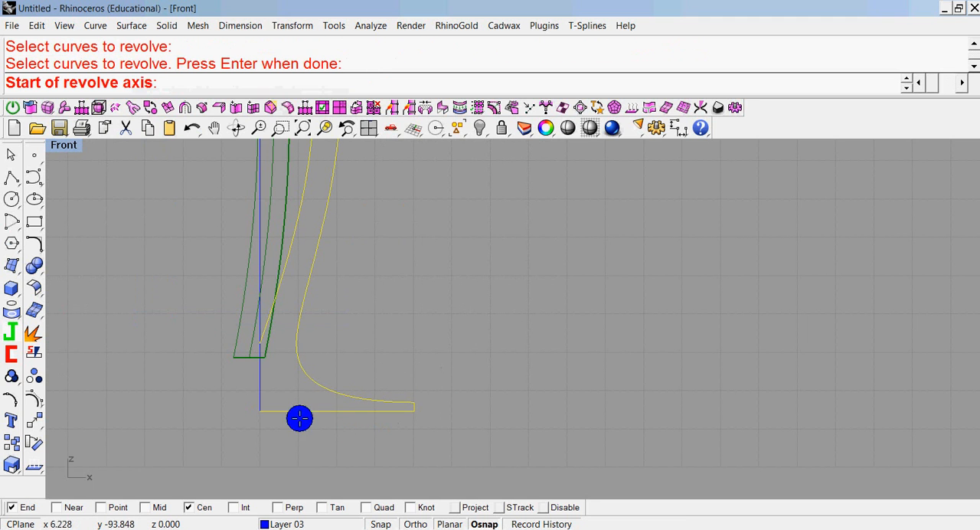
pyautogui.click(261, 411)
pyautogui.click(256, 343)
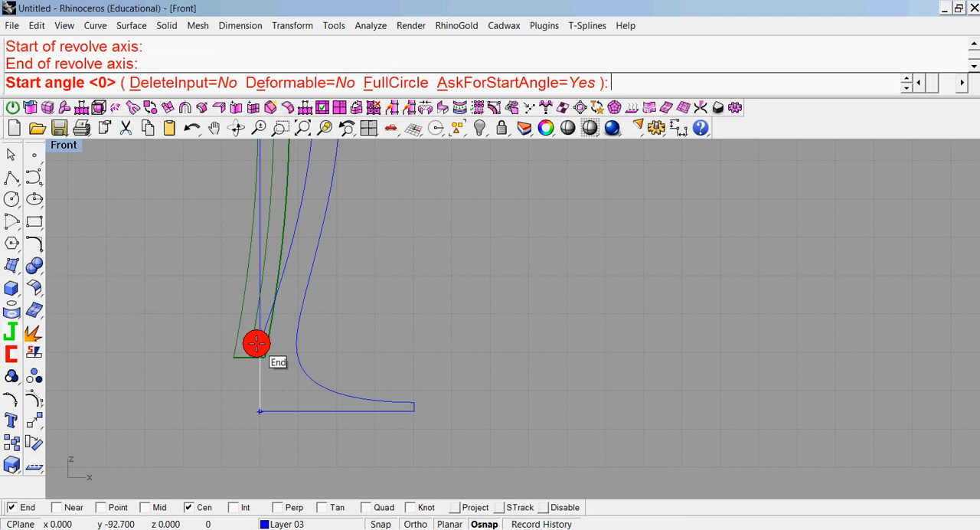
pyautogui.click(406, 82)
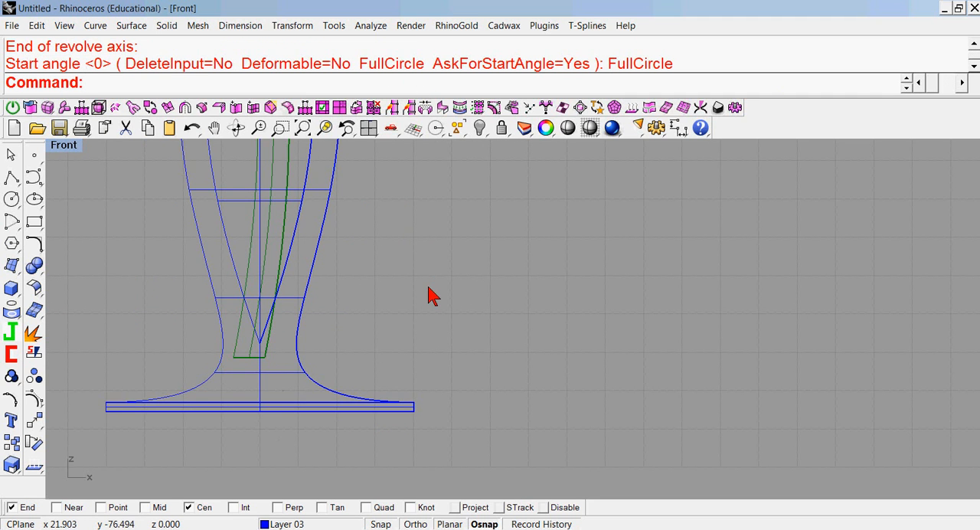
# Return to the four-view layout and start a circle centered at 0,0,0.
pyautogui.scroll(-3, 428, 296)
pyautogui.doubleClick(65, 146)
pyautogui.moveTo(521, 222); pyautogui.dragTo(688, 315, button='right')
pyautogui.scroll(5, 676, 261)
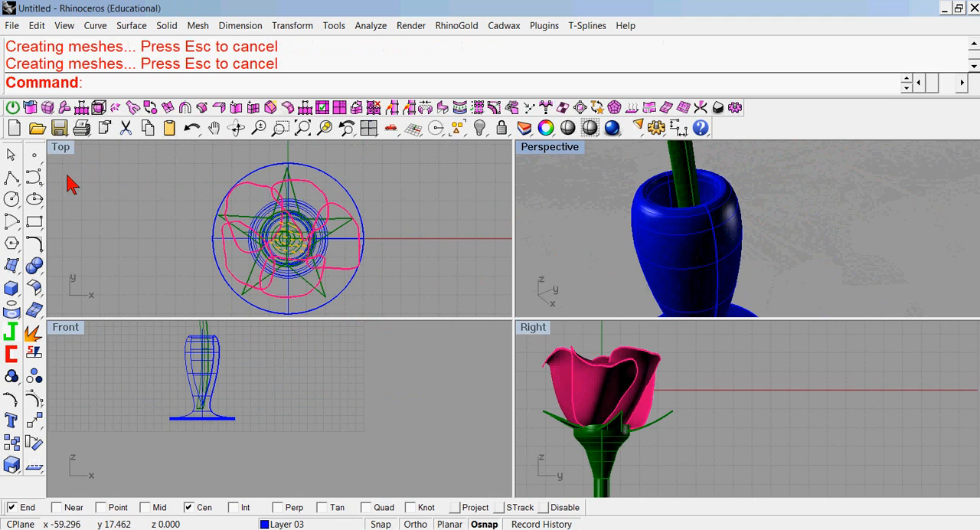
pyautogui.click(12, 199)
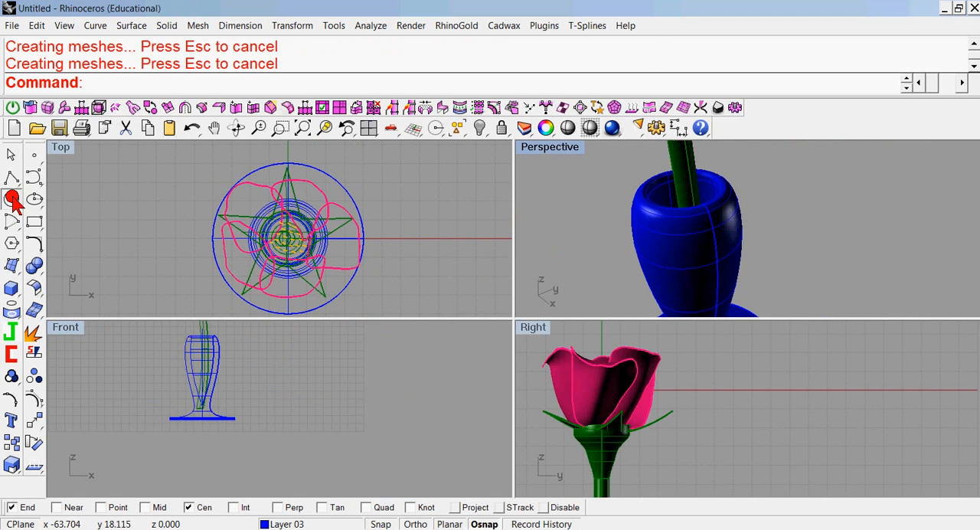
pyautogui.write('0,0,0')
pyautogui.press('Return')
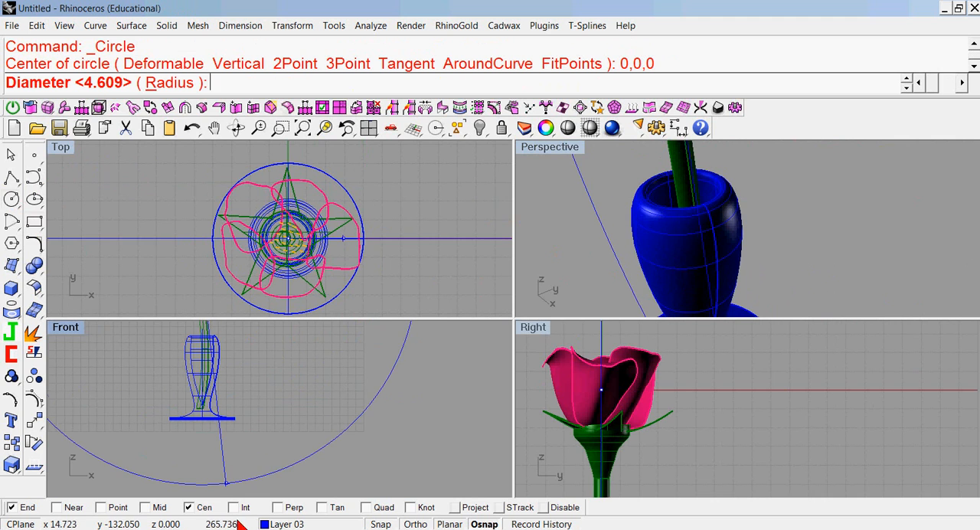
# Make Layer 05 current, disable object snaps, and finish the circle in the Top view with a diameter of about 12.
pyautogui.click(268, 524)
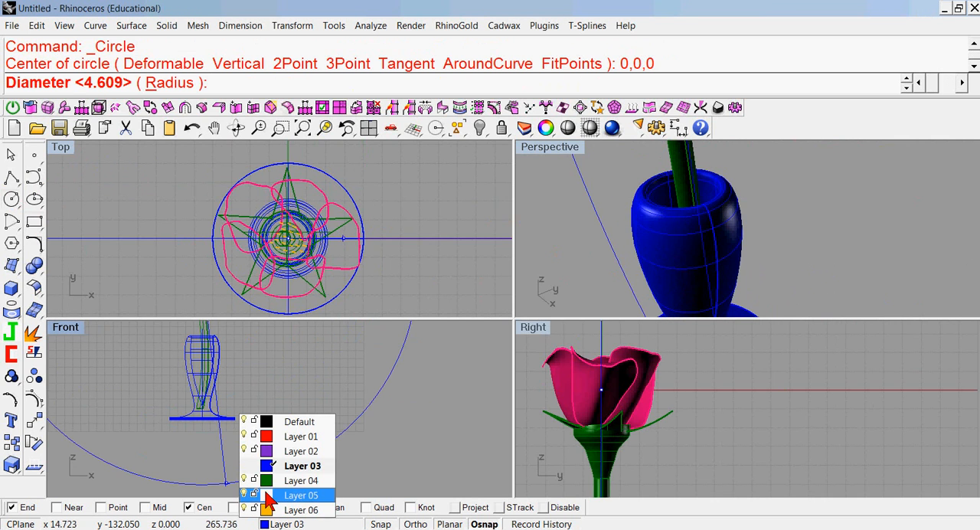
pyautogui.click(266, 463)
pyautogui.click(627, 404)
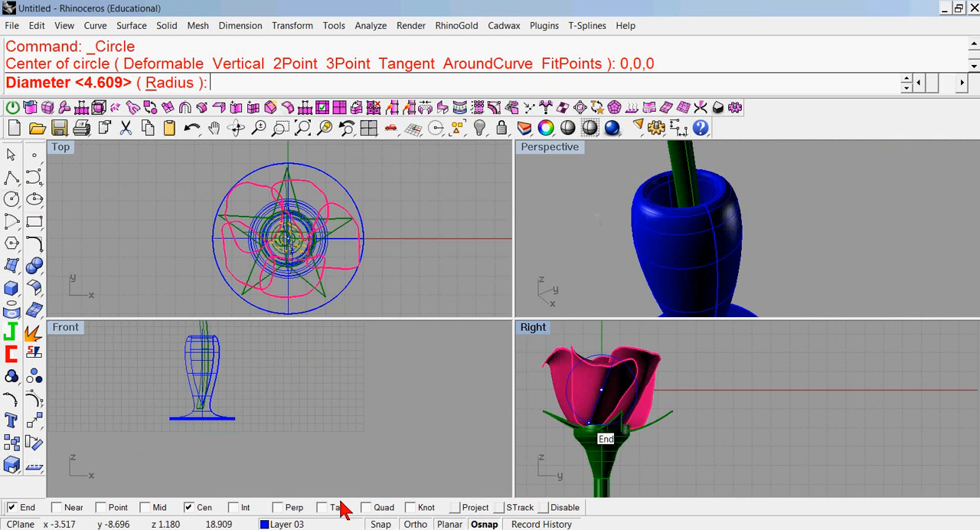
pyautogui.click(265, 523)
pyautogui.click(278, 498)
pyautogui.scroll(5, 309, 245)
pyautogui.click(543, 506)
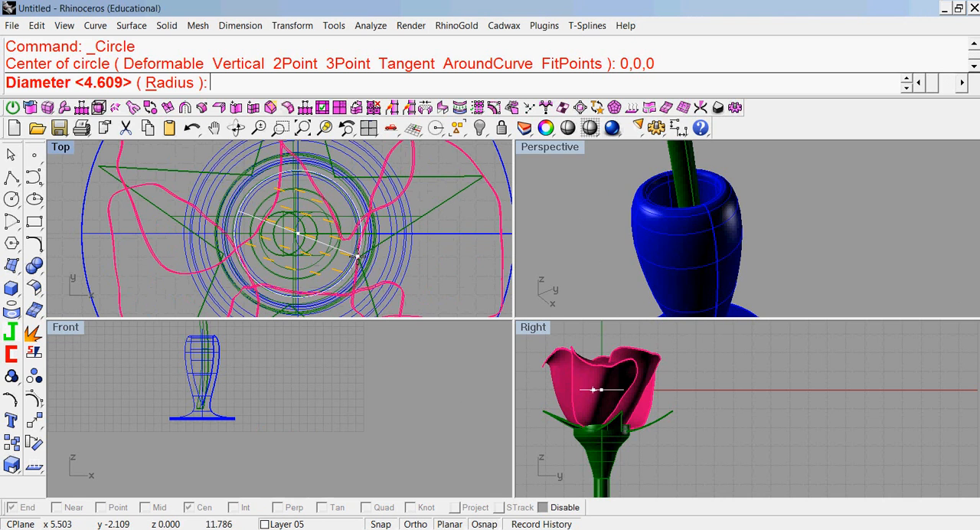
pyautogui.click(361, 261)
# Select the new circle curve and move it straight down in a maximized Front view to just below the vase rim.
pyautogui.click(356, 268)
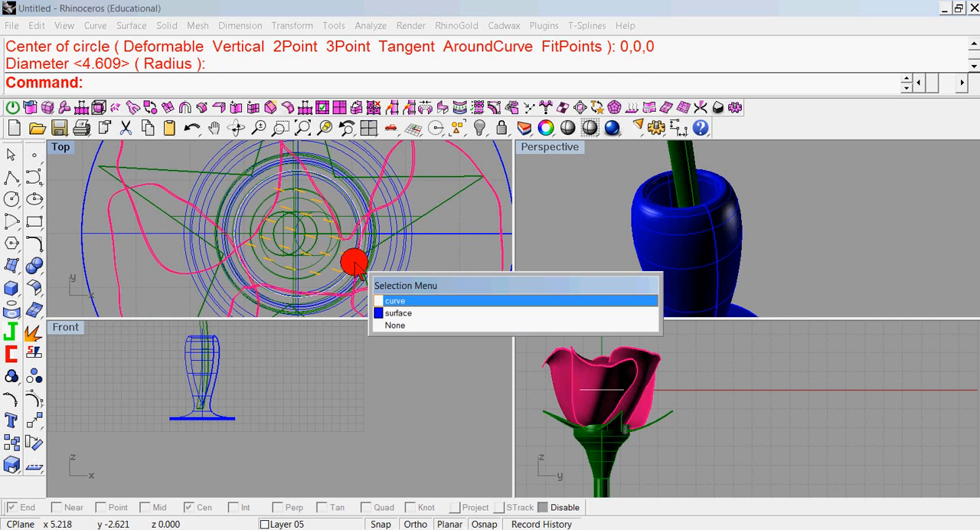
pyautogui.click(389, 301)
pyautogui.scroll(-2, 264, 364)
pyautogui.scroll(-3, 260, 363)
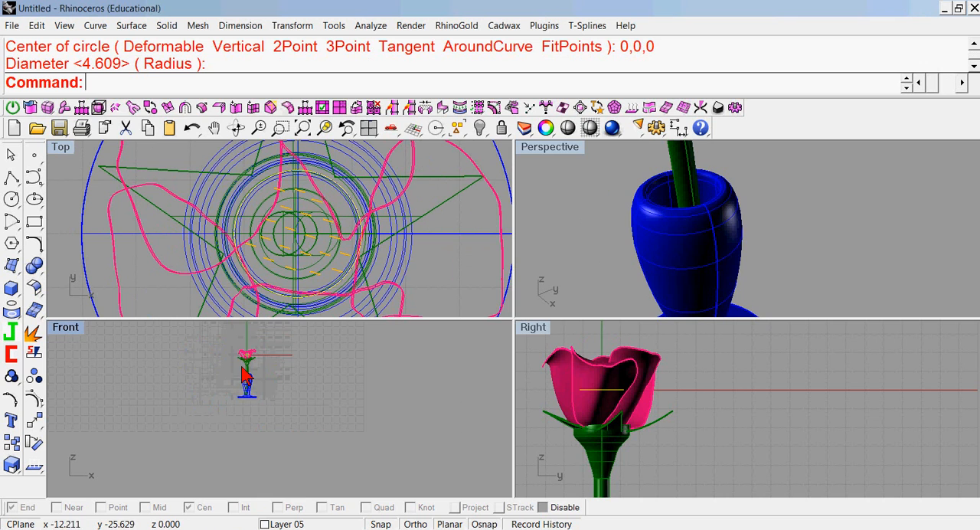
pyautogui.doubleClick(59, 327)
pyautogui.scroll(5, 464, 219)
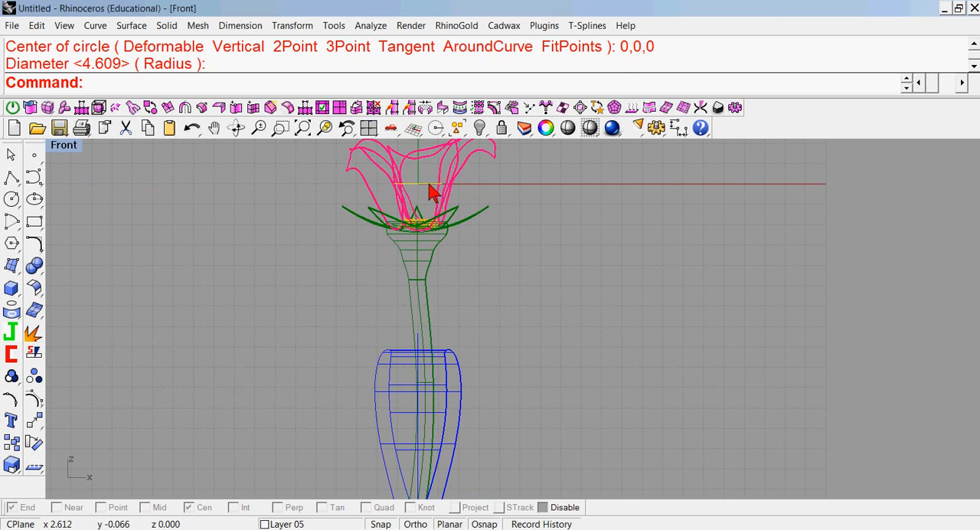
pyautogui.moveTo(428, 185); pyautogui.dragTo(414, 383)
pyautogui.scroll(3, 415, 372)
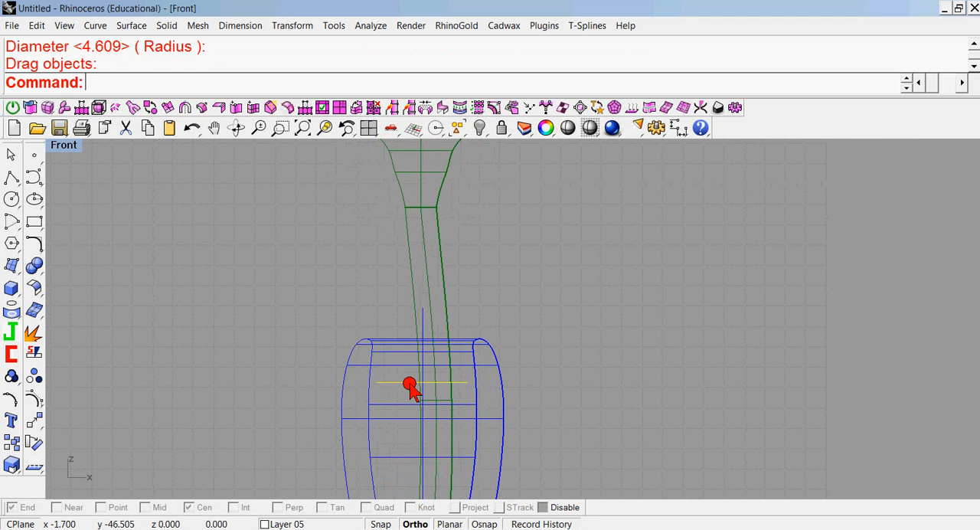
# Enlarge the circle slightly with Scale 2D from origin 0,0,0 so it meets the vase's inner wall.
pyautogui.doubleClick(58, 150)
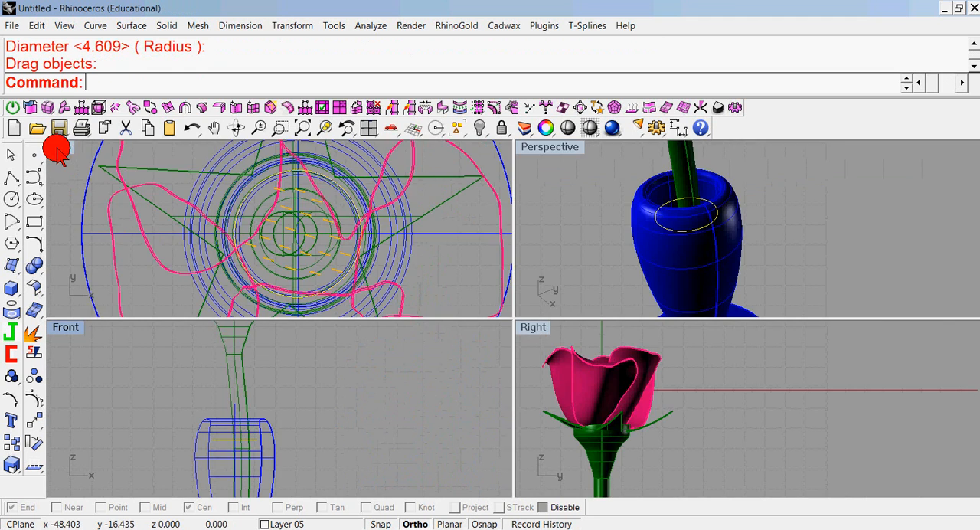
pyautogui.rightClick(13, 464)
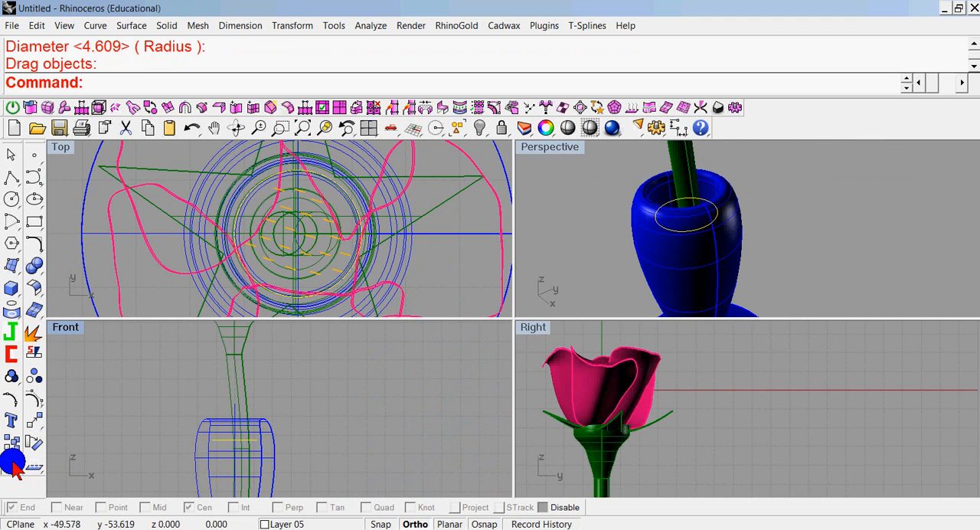
pyautogui.click(286, 238)
pyautogui.click(453, 254)
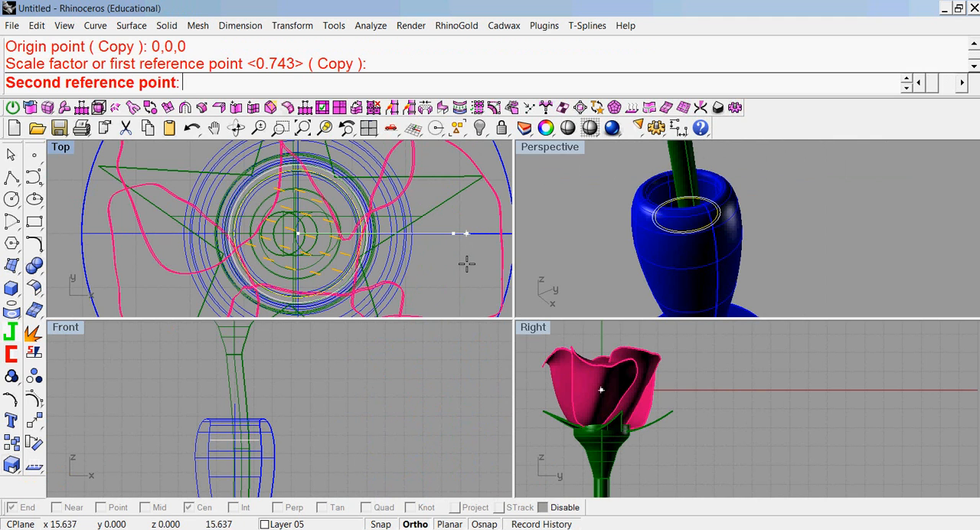
pyautogui.click(478, 264)
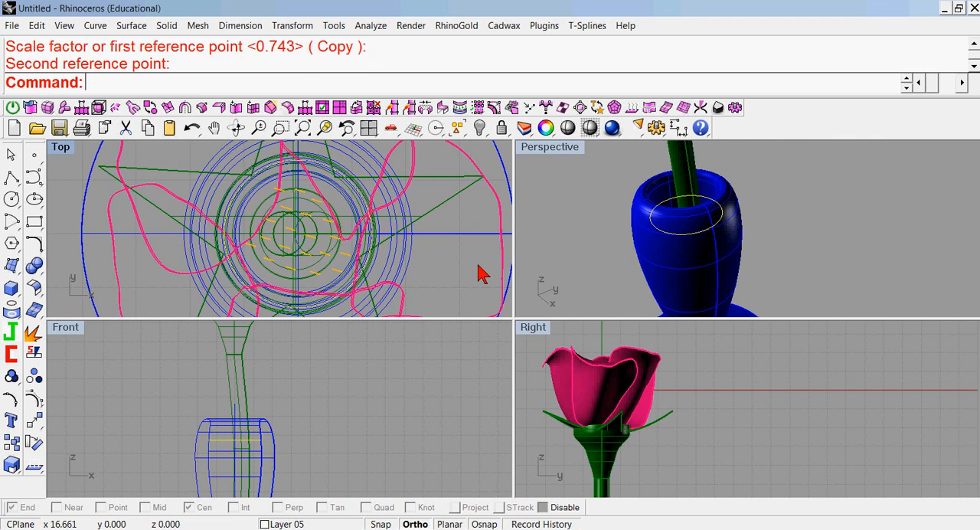
# Build a planar surface from the circle inside the vase to form the water surface.
pyautogui.click(13, 267)
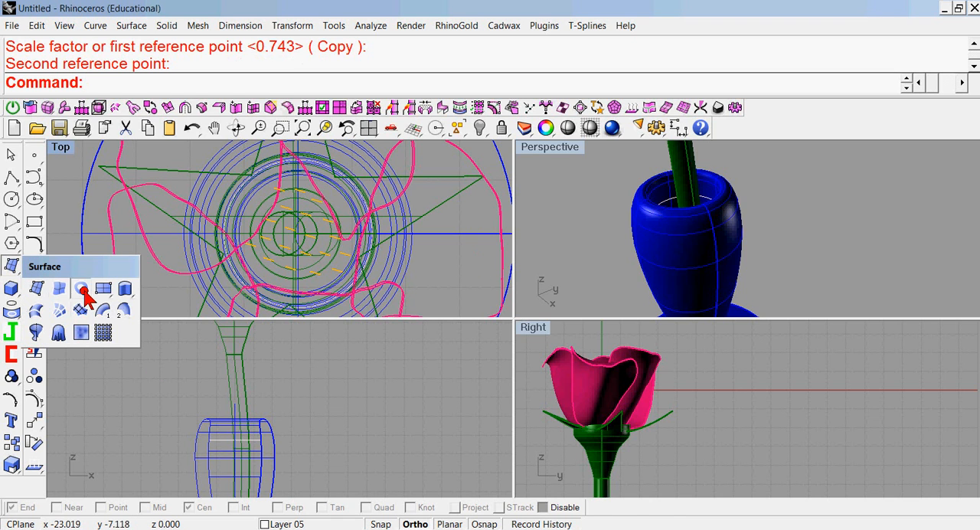
pyautogui.click(82, 289)
pyautogui.click(216, 440)
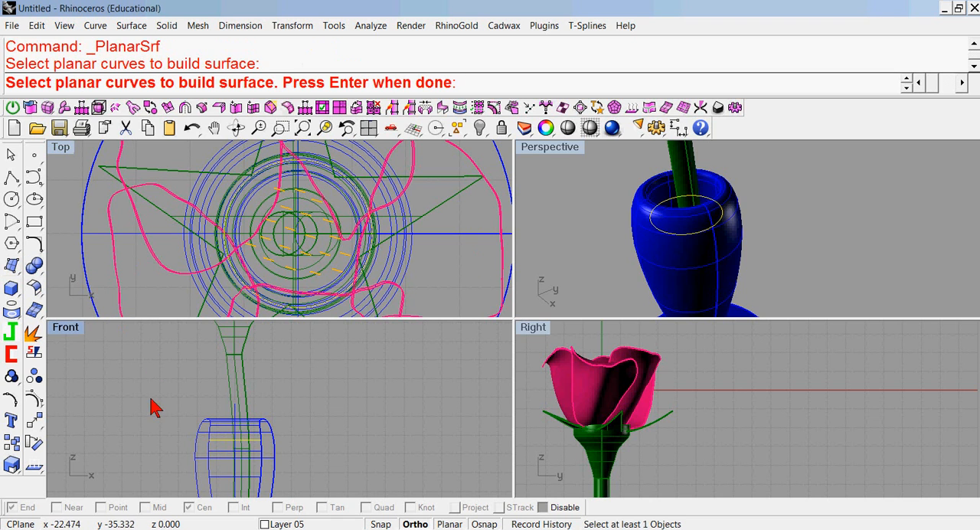
pyautogui.rightClick(152, 407)
pyautogui.click(557, 213)
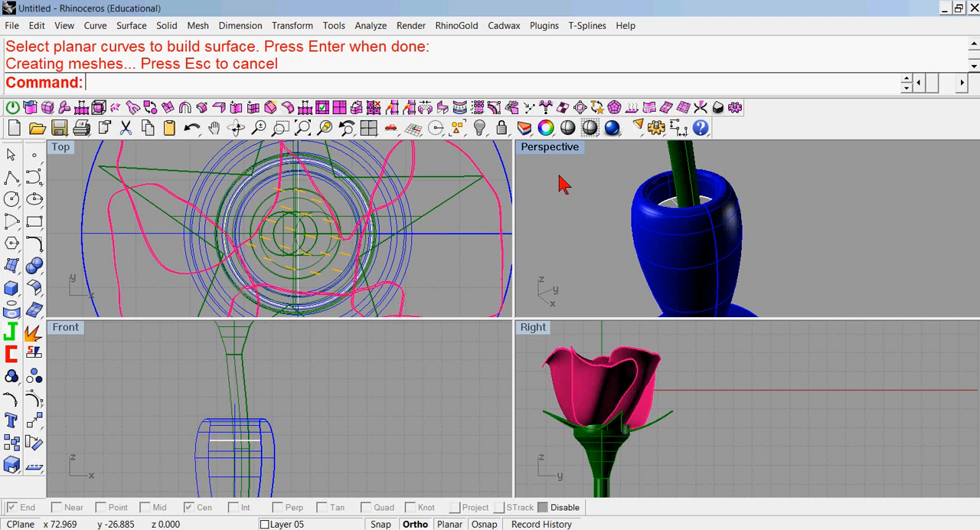
# Render the maximized Perspective view of the whole flower and vase in HyperShot and display only its material library.
pyautogui.doubleClick(553, 150)
pyautogui.scroll(-5, 554, 227)
pyautogui.moveTo(551, 240); pyautogui.dragTo(592, 260, button='right')
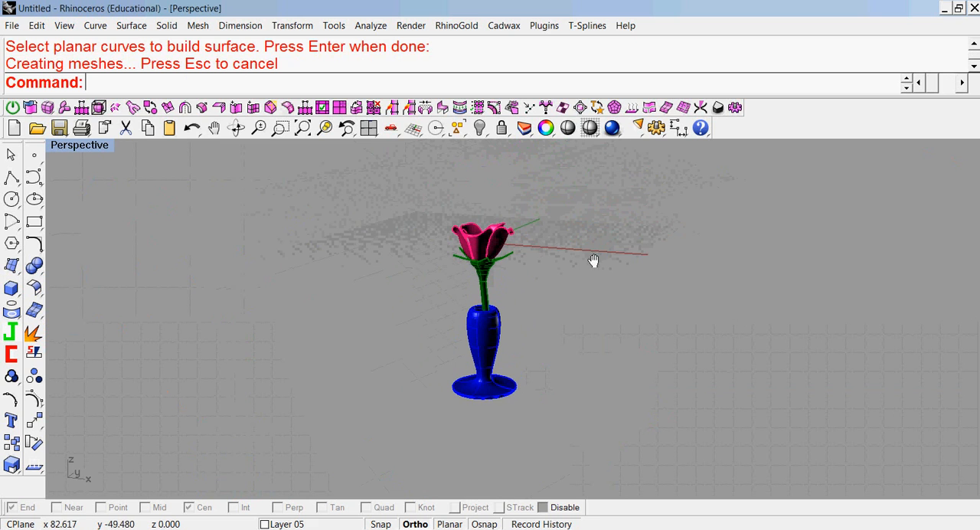
pyautogui.click(612, 130)
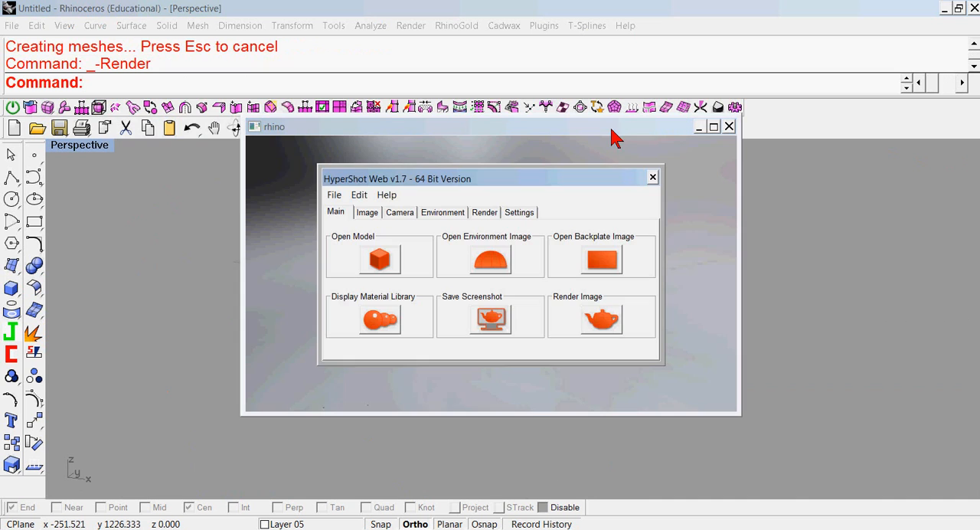
pyautogui.click(379, 319)
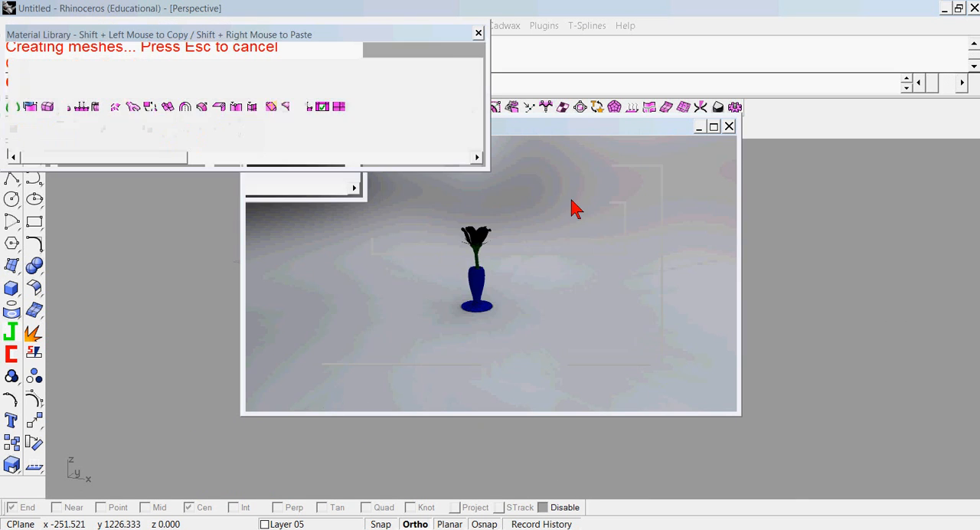
pyautogui.moveTo(621, 178); pyautogui.dragTo(389, 306)
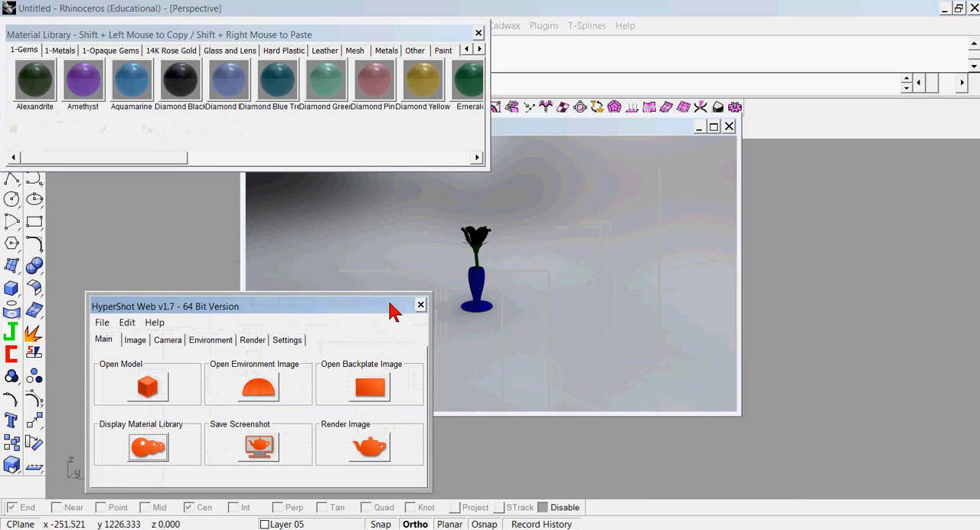
pyautogui.click(420, 305)
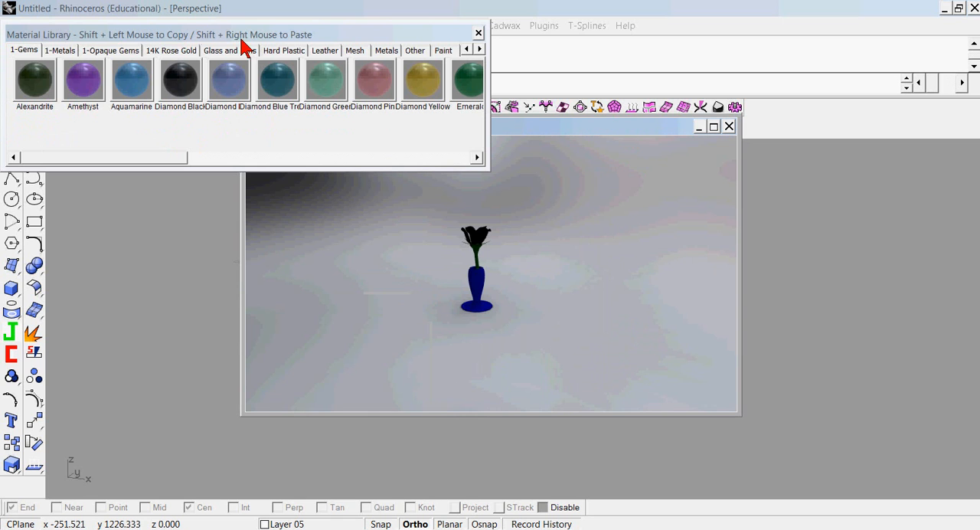
# Apply the Metallic Cherry paint material to the flower petals in the render.
pyautogui.click(441, 50)
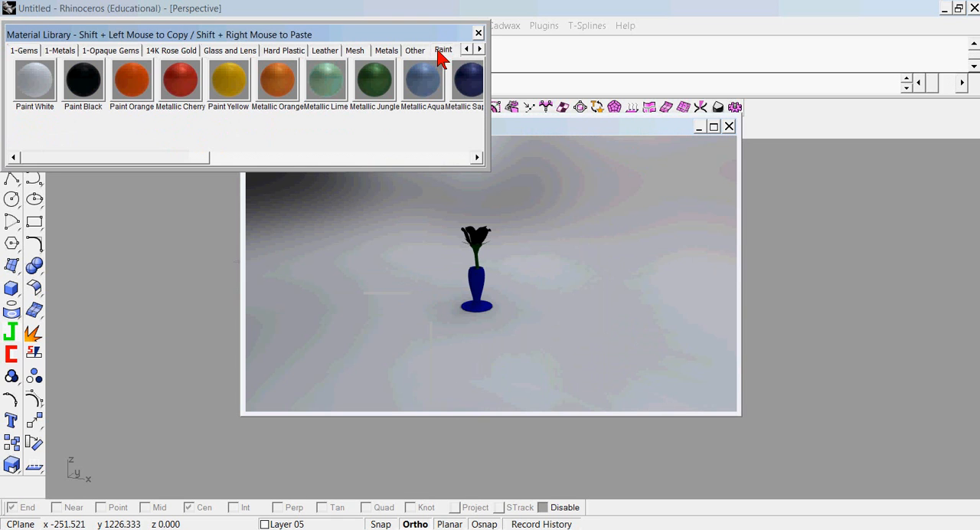
pyautogui.keyDown('shift'); pyautogui.click(174, 78); pyautogui.keyUp('shift')
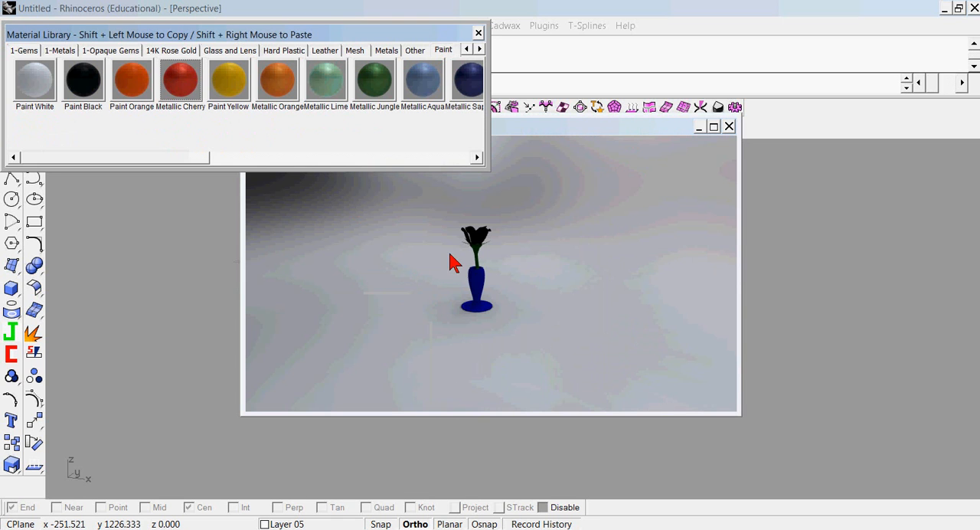
pyautogui.keyDown('shift'); pyautogui.rightClick(468, 237); pyautogui.keyUp('shift')
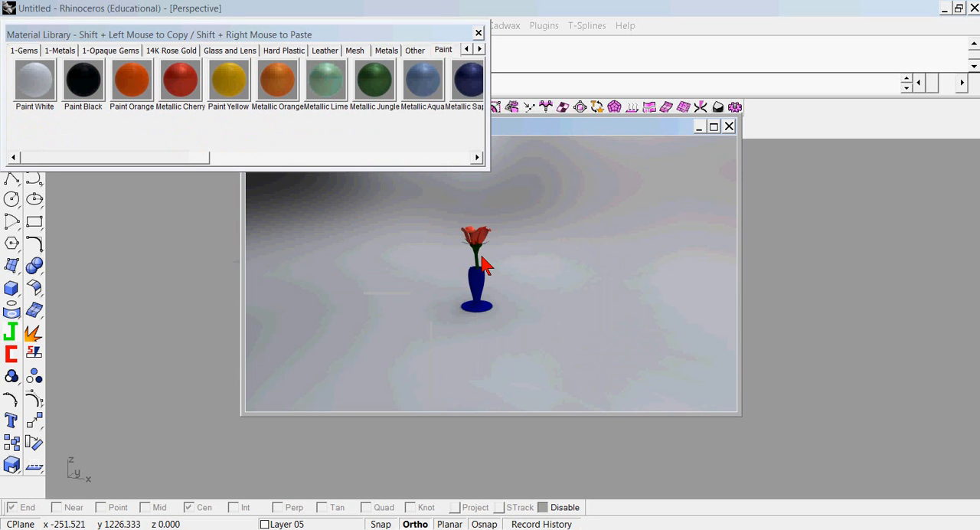
# Apply the Metallic Jungle paint material to the flower's green stem parts.
pyautogui.scroll(-3, 481, 257)
pyautogui.scroll(5, 481, 260)
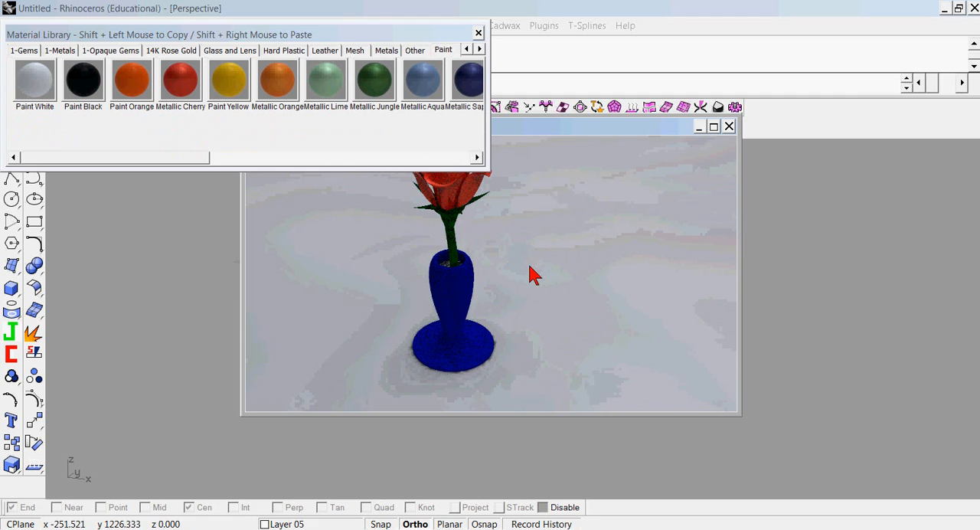
pyautogui.click(373, 84)
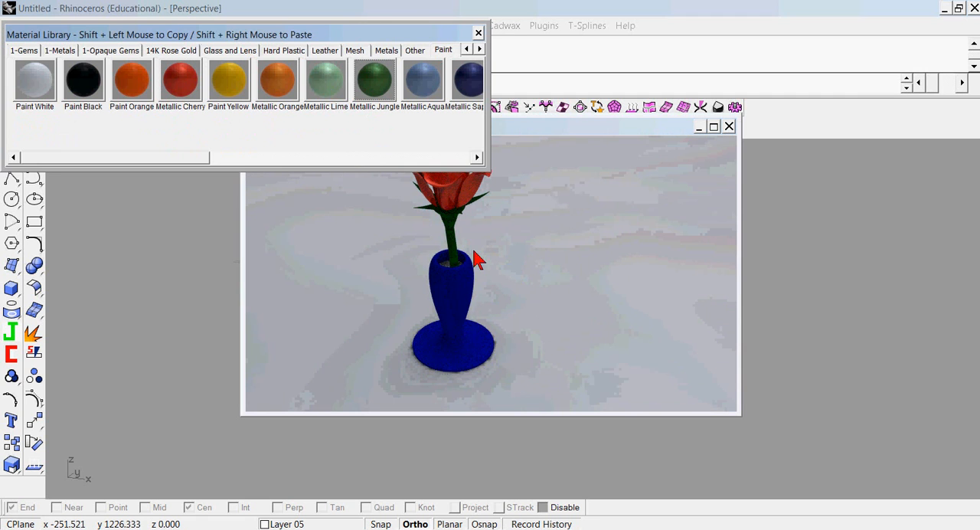
pyautogui.moveTo(444, 245); pyautogui.dragTo(458, 241)
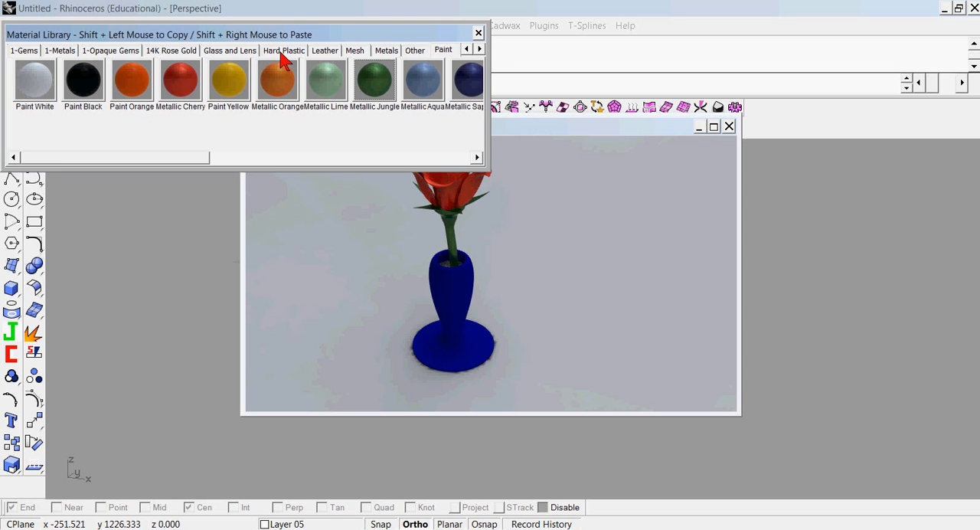
# Apply the transparent Blue Topaz gem material to the vase.
pyautogui.click(123, 50)
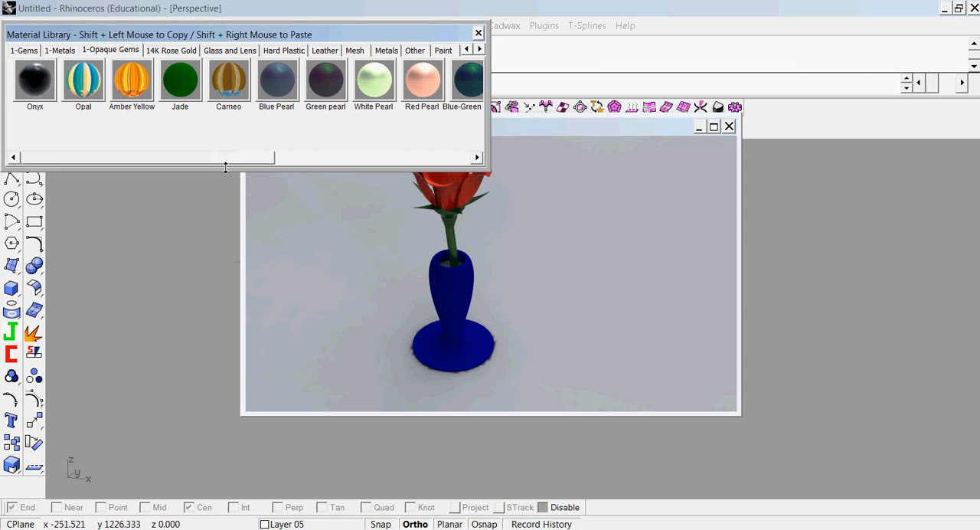
pyautogui.click(24, 51)
pyautogui.moveTo(164, 157); pyautogui.dragTo(278, 162)
pyautogui.moveTo(268, 87); pyautogui.dragTo(455, 325)
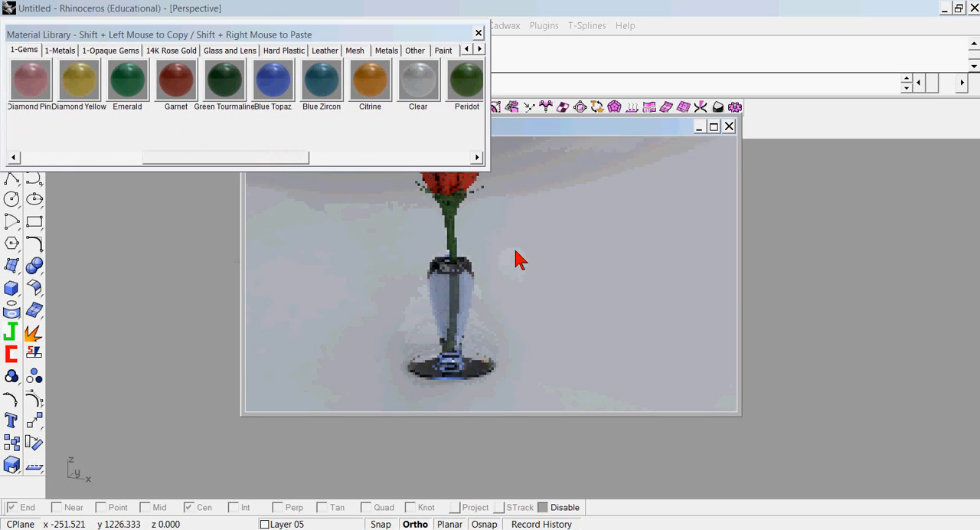
pyautogui.moveTo(258, 157)
pyautogui.mouseDown()
pyautogui.moveTo(211, 159)
pyautogui.moveTo(243, 162)
pyautogui.mouseUp()
pyautogui.click(366, 81)
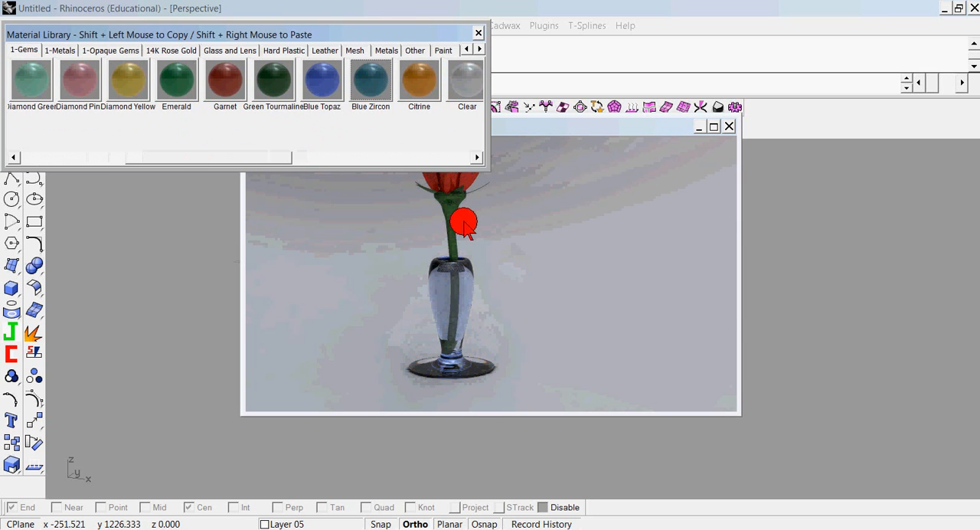
pyautogui.rightClick(518, 271)
pyautogui.click(530, 321)
pyautogui.click(540, 289)
pyautogui.rightClick(531, 268)
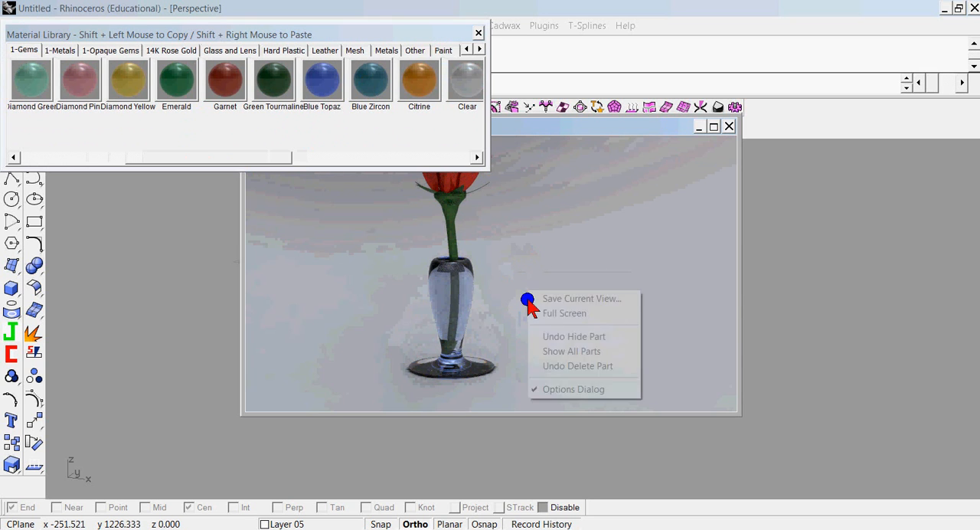
pyautogui.click(521, 256)
# Apply the Blue Zircon gem material to the water surface inside the vase, working from a closer, higher view.
pyautogui.moveTo(540, 293); pyautogui.dragTo(573, 366)
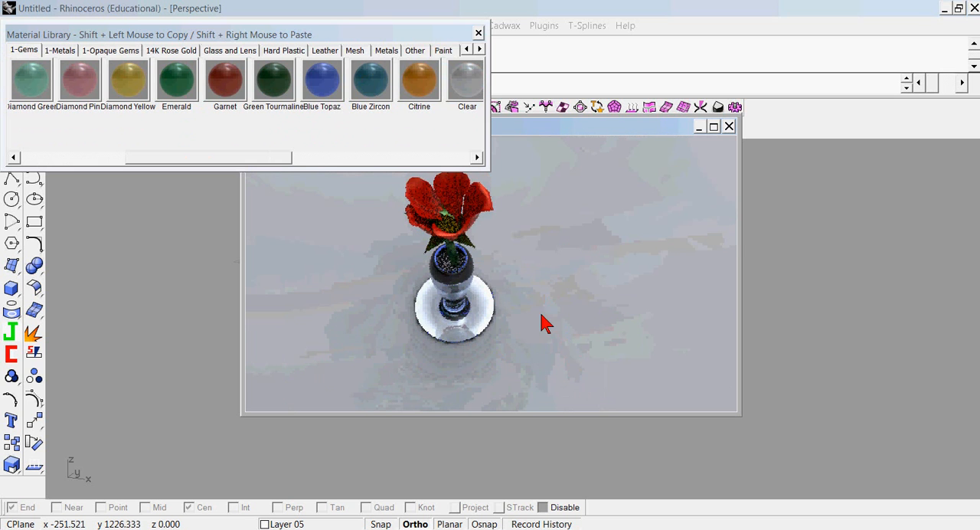
pyautogui.scroll(3, 473, 277)
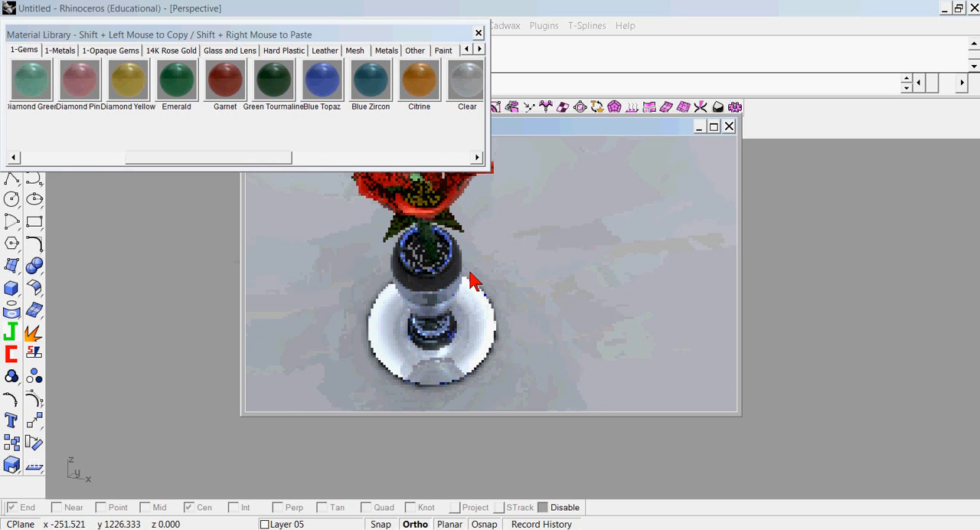
pyautogui.scroll(3, 470, 272)
pyautogui.moveTo(371, 79); pyautogui.dragTo(392, 256)
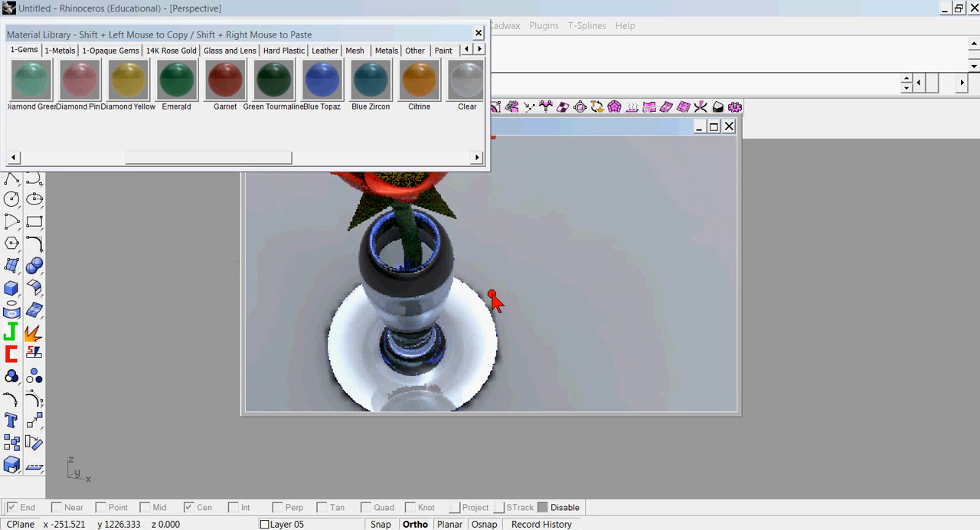
# Examine the rendered flower and transparent vase from different distances and viewing angles.
pyautogui.scroll(4, 494, 302)
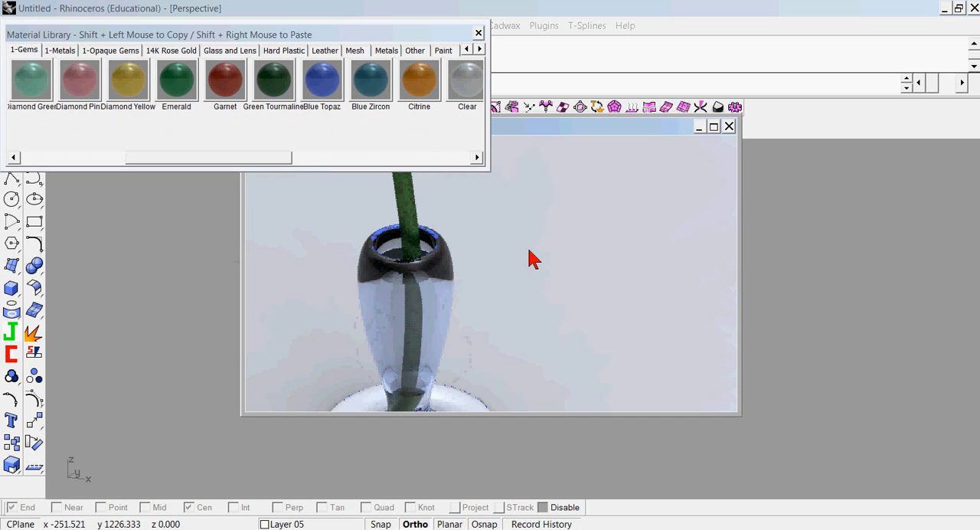
pyautogui.scroll(3, 533, 259)
pyautogui.scroll(-5, 533, 259)
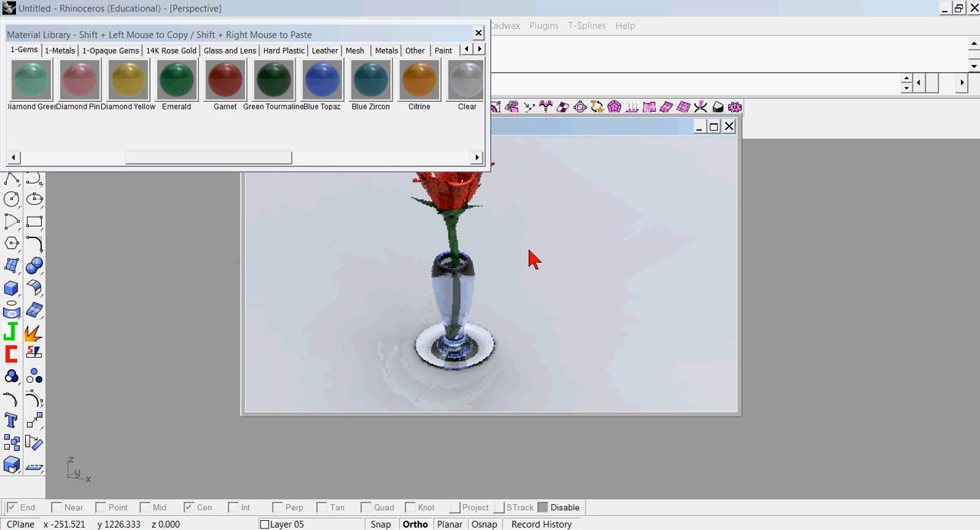
pyautogui.scroll(-2, 534, 259)
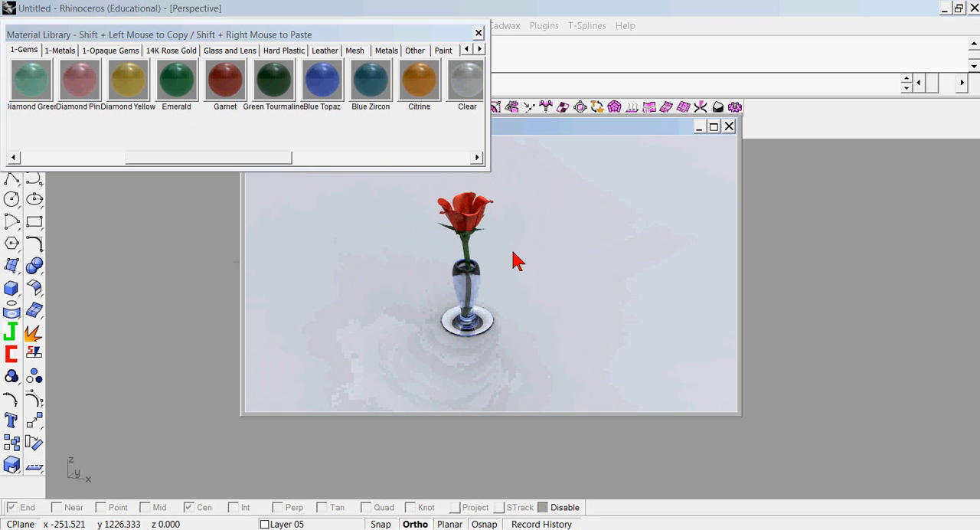
pyautogui.moveTo(525, 266); pyautogui.dragTo(551, 317, button='right')
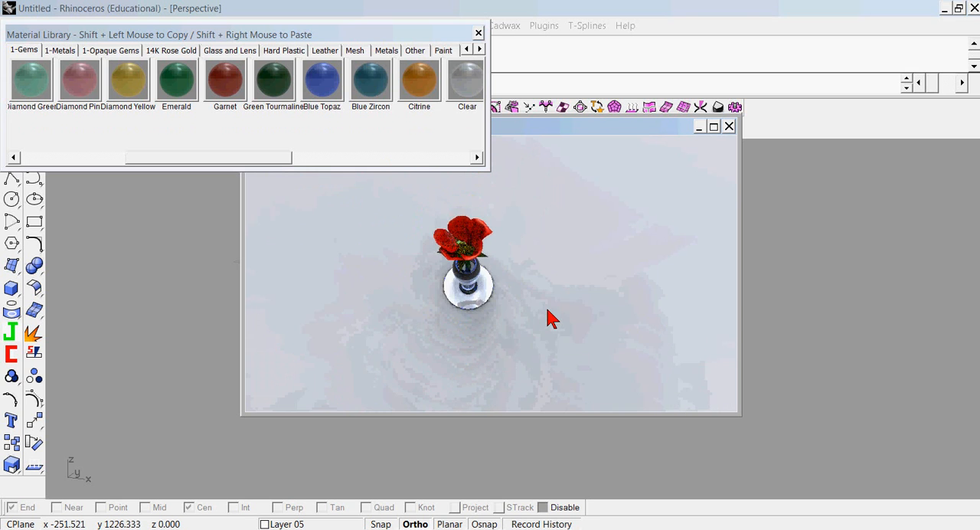
pyautogui.click(136, 11)
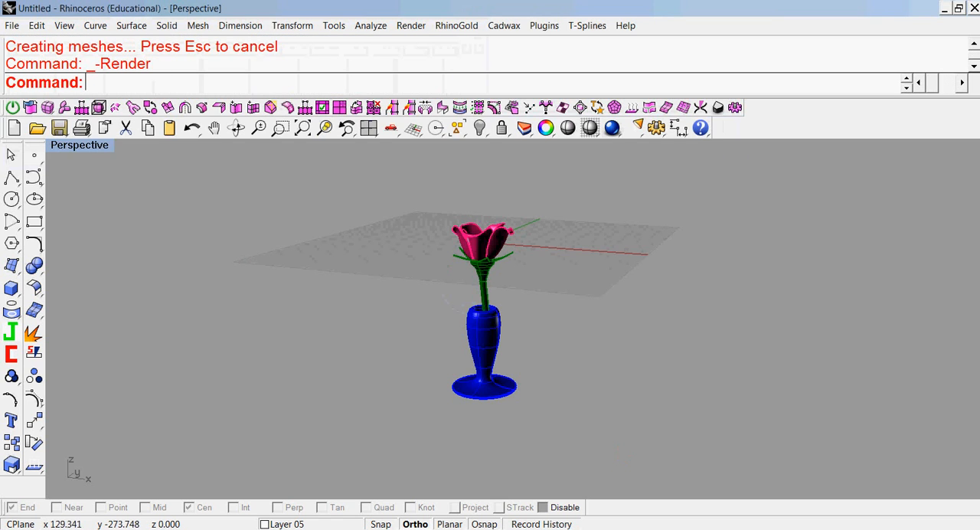
pyautogui.hotkey('alt', 'Tab')
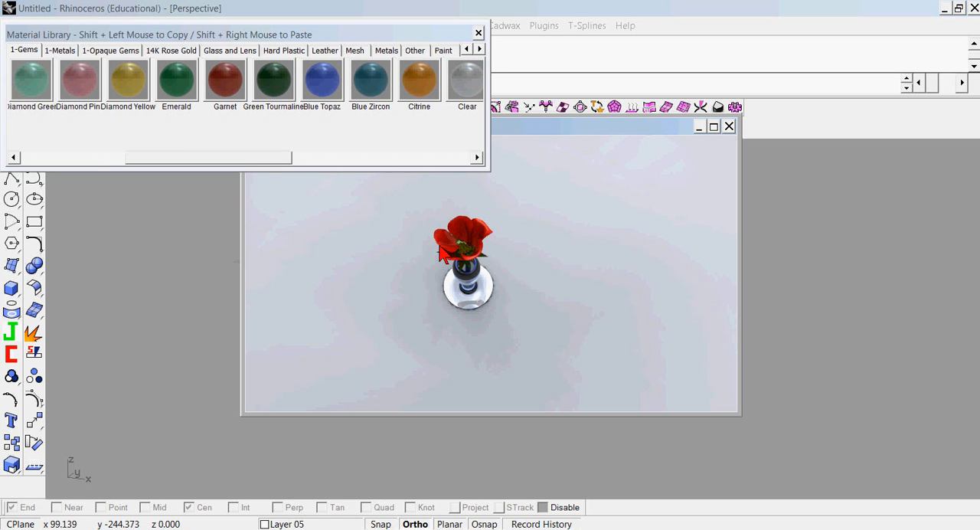
# Apply the Paint Yellow material to the beaded center of the flower.
pyautogui.scroll(3, 448, 256)
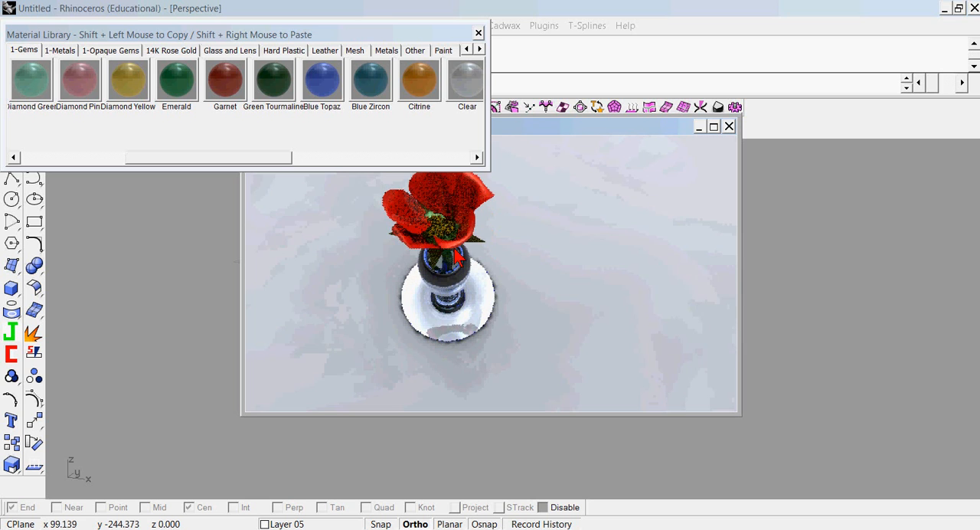
pyautogui.click(444, 51)
pyautogui.click(230, 90)
pyautogui.keyDown('shift'); pyautogui.rightClick(442, 230); pyautogui.keyUp('shift')
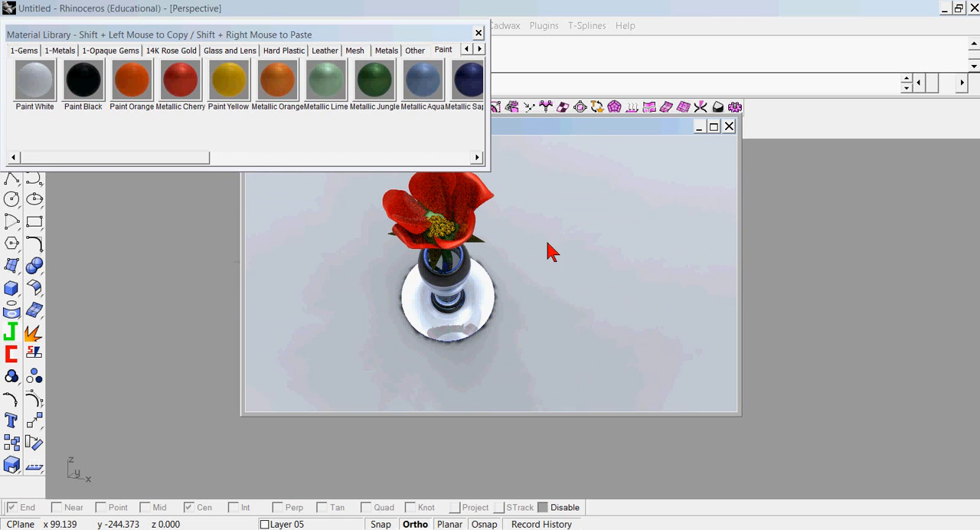
# Close the material library and turn off Visible Environment so the render uses a plain background.
pyautogui.click(478, 34)
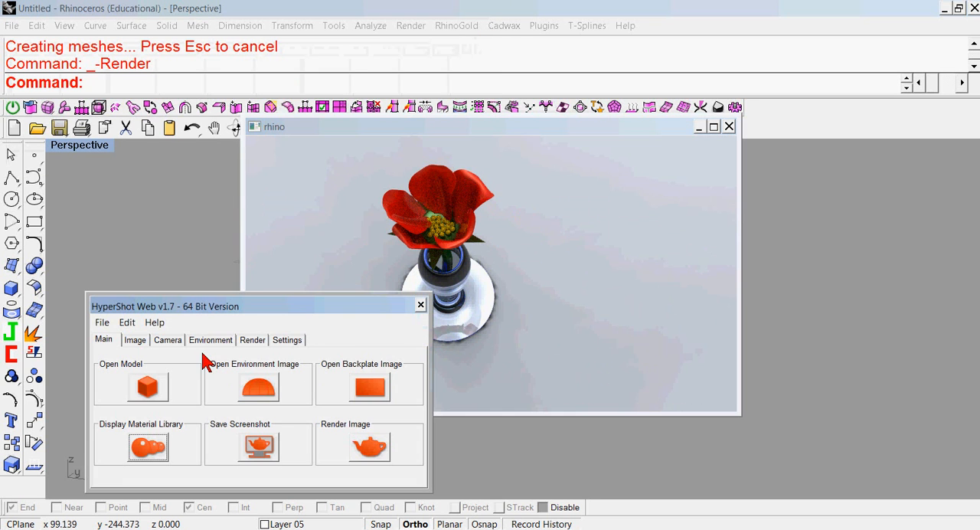
pyautogui.click(210, 339)
pyautogui.click(248, 388)
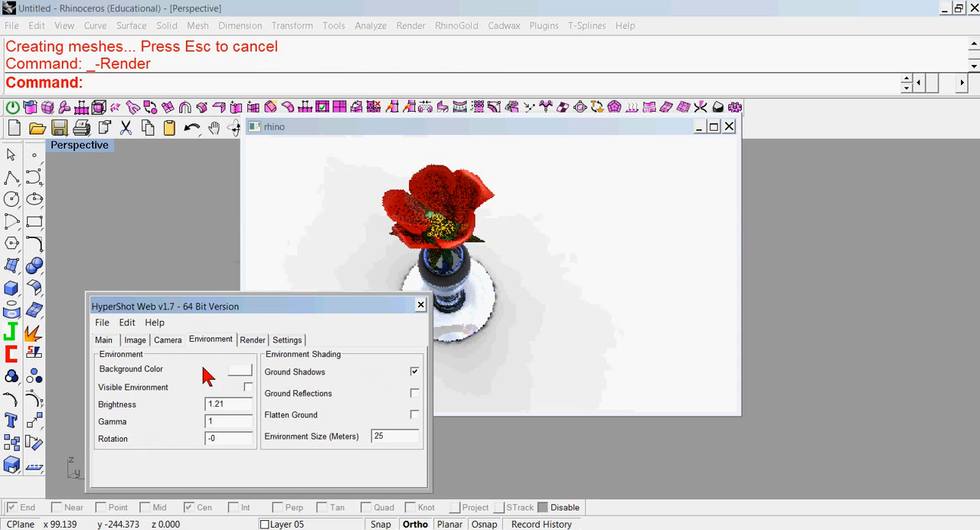
# Disable Keep Above Ground for the camera, then view the flower from slightly below the vase base in a maximized render window.
pyautogui.click(168, 341)
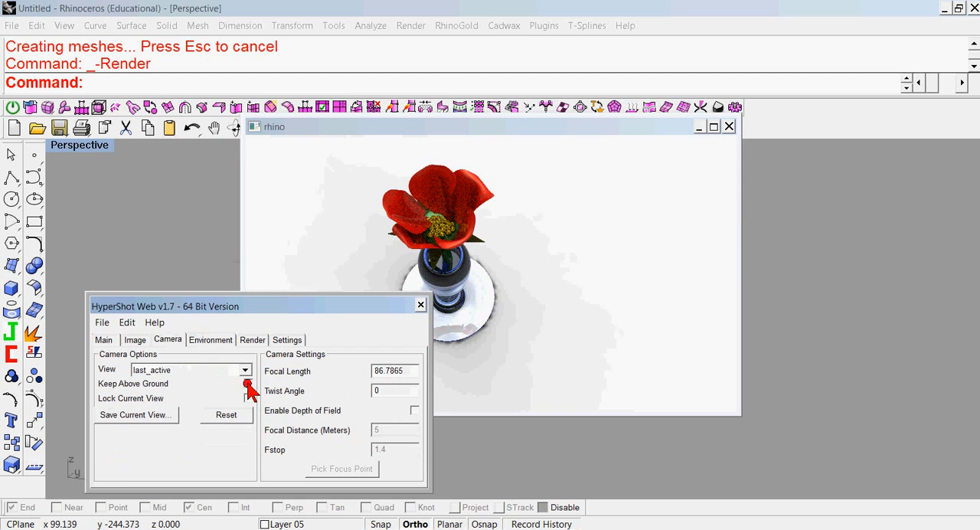
pyautogui.click(421, 305)
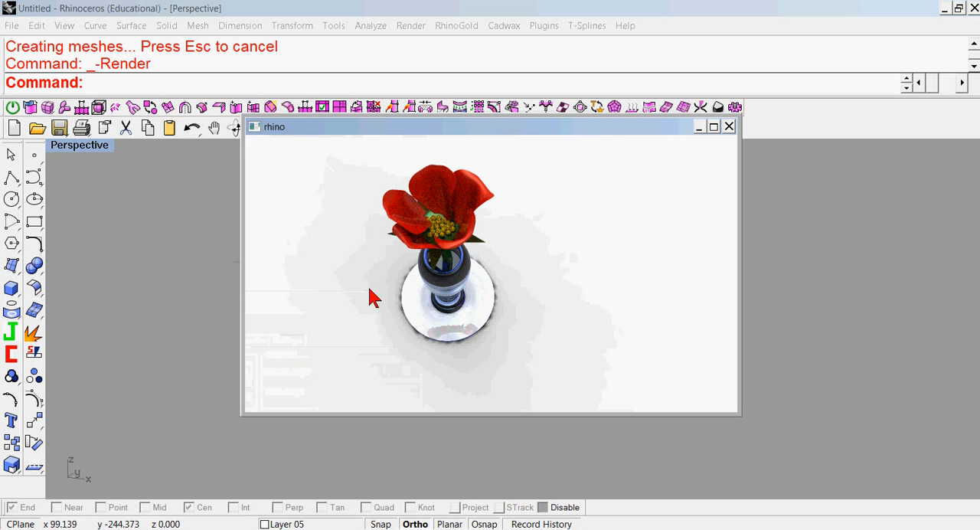
pyautogui.moveTo(371, 297); pyautogui.dragTo(372, 247)
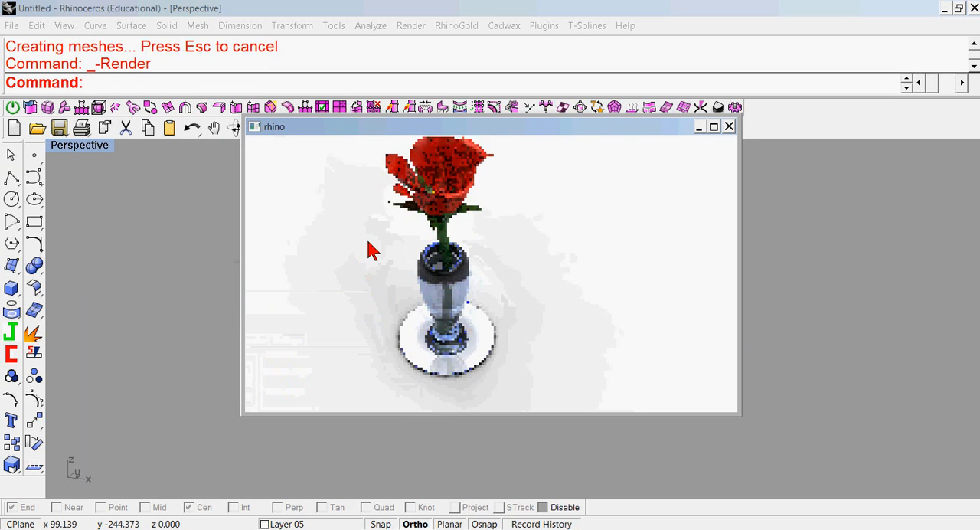
pyautogui.click(713, 127)
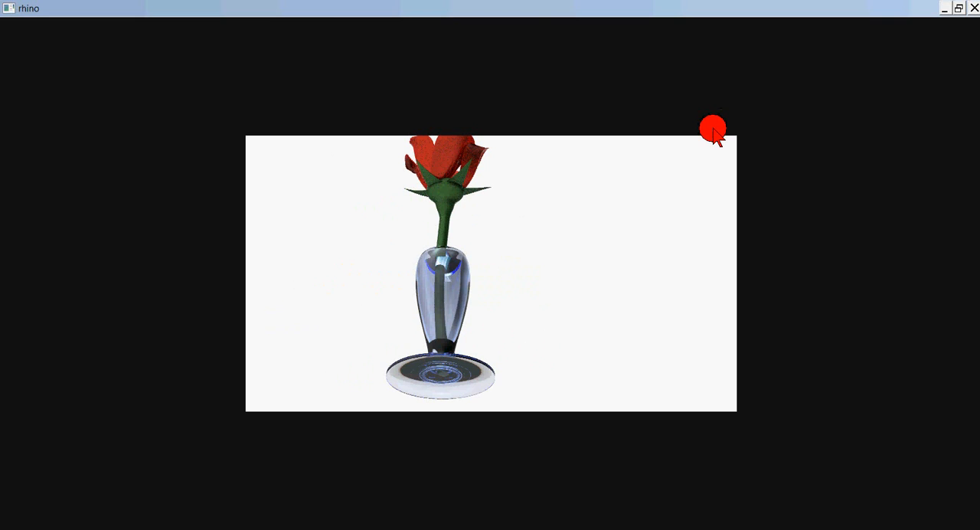
# Frame the whole flower and vase from slightly above, then render the view to an image.
pyautogui.moveTo(582, 220); pyautogui.dragTo(604, 280)
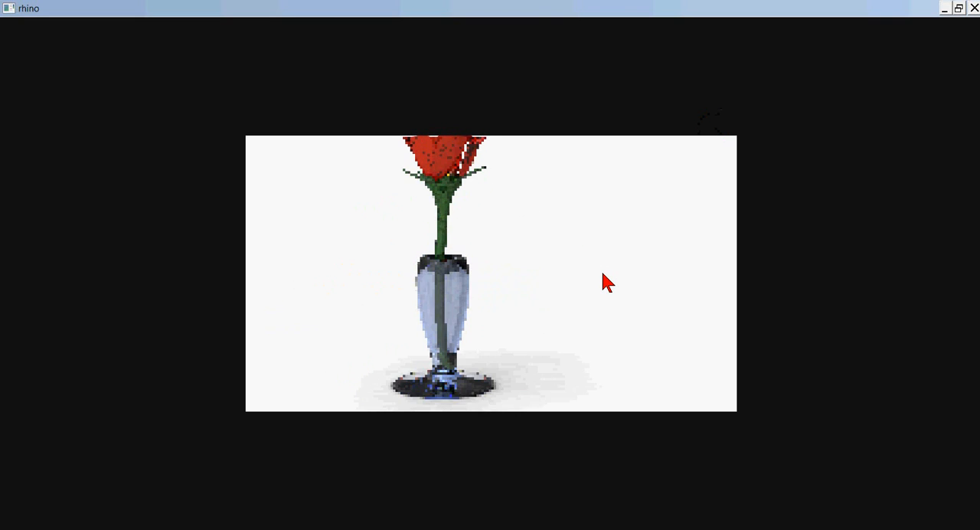
pyautogui.scroll(-5, 600, 272)
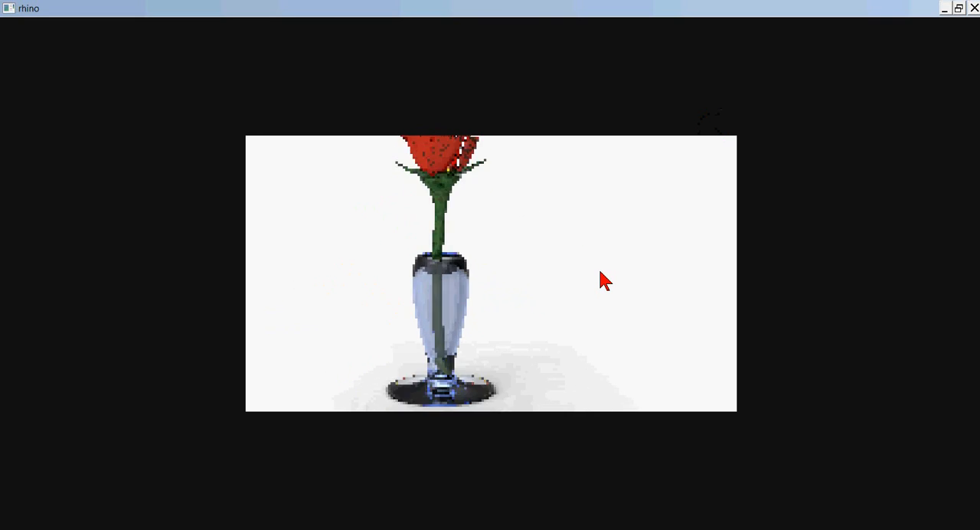
pyautogui.moveTo(600, 279); pyautogui.dragTo(641, 324)
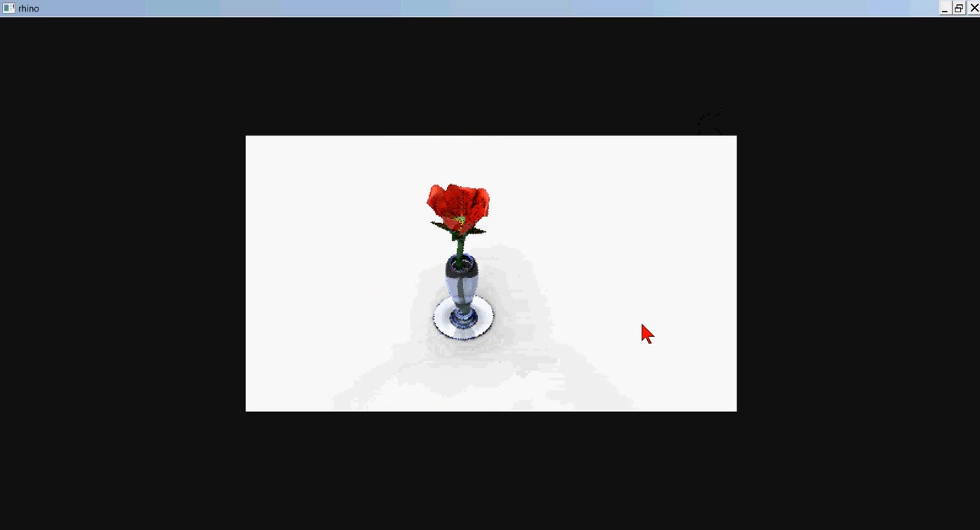
pyautogui.scroll(-3, 452, 223)
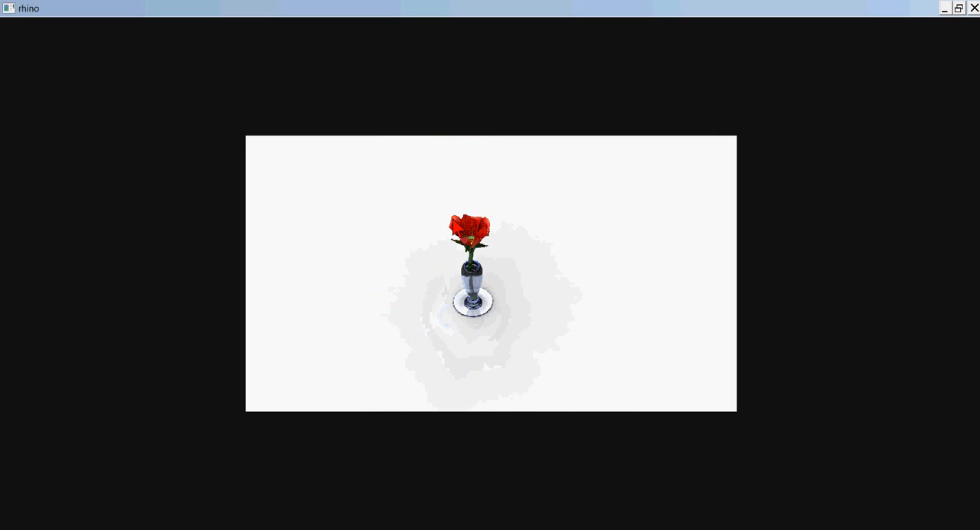
pyautogui.scroll(5, 454, 229)
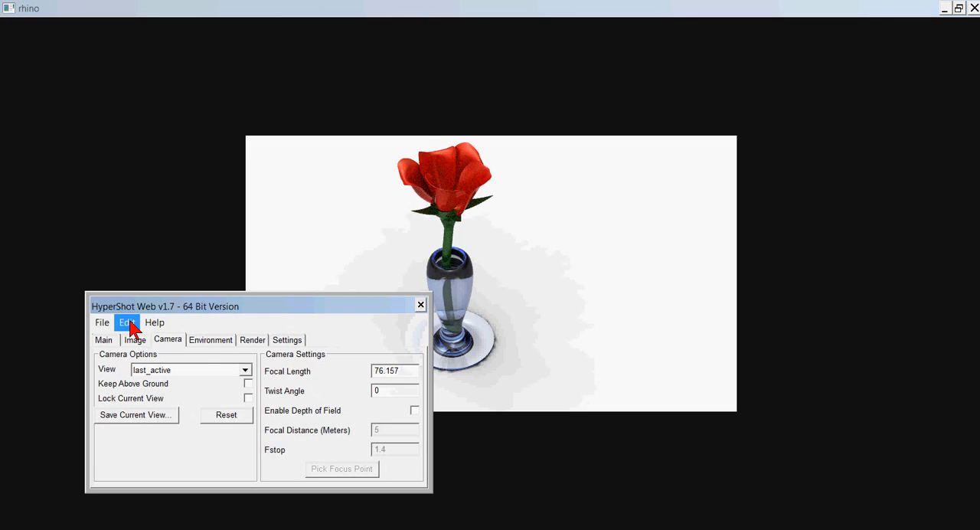
pyautogui.click(106, 340)
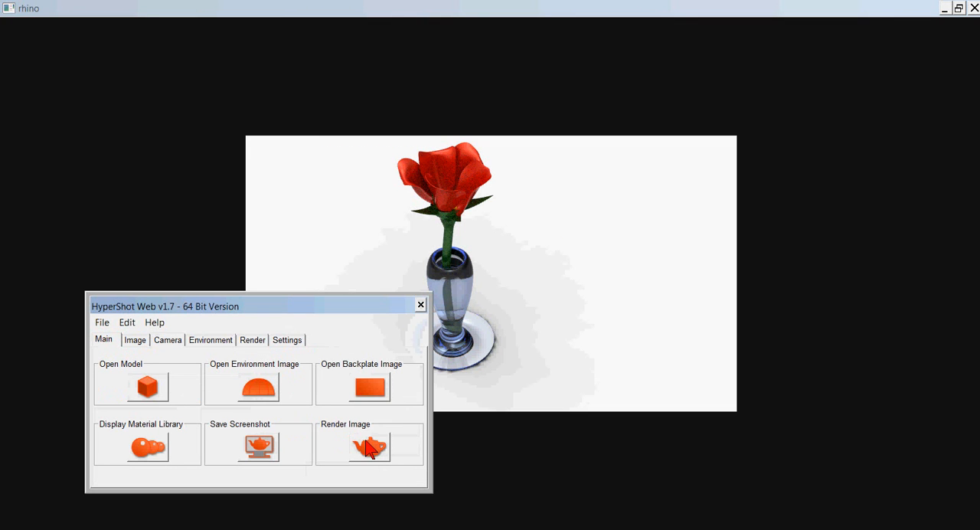
pyautogui.click(367, 448)
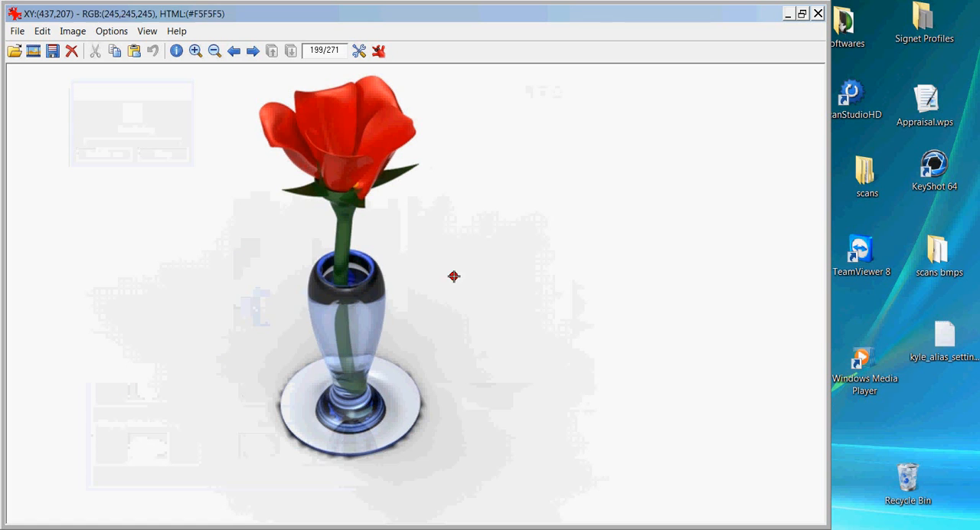
# Inspect the rendered image rhino.868.jpg, close it and the Screenshots folder, and quit HyperShot.
pyautogui.moveTo(455, 275); pyautogui.dragTo(469, 259)
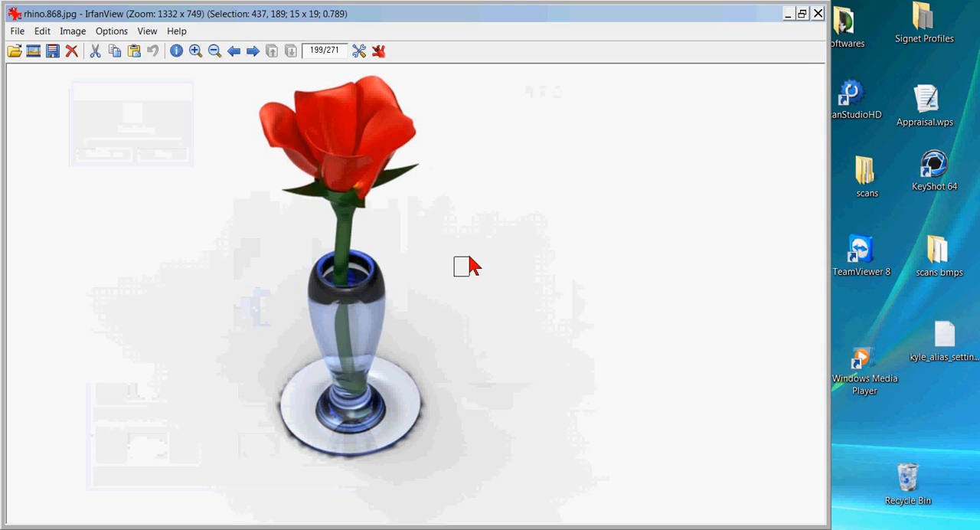
pyautogui.click(538, 262)
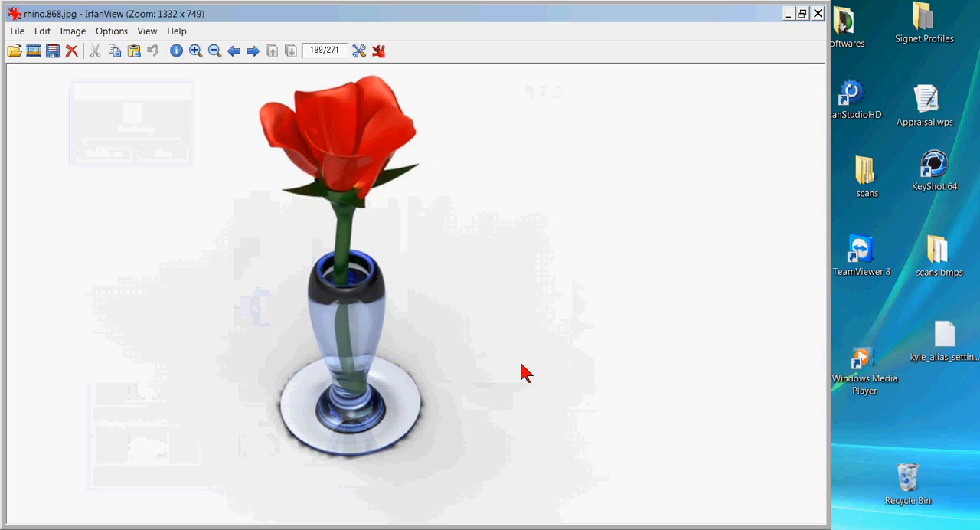
pyautogui.click(818, 14)
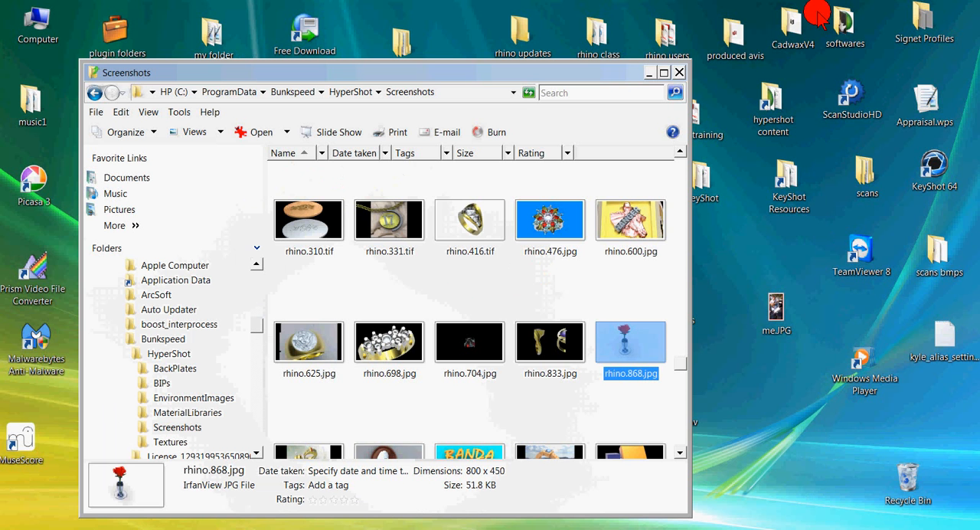
pyautogui.click(678, 72)
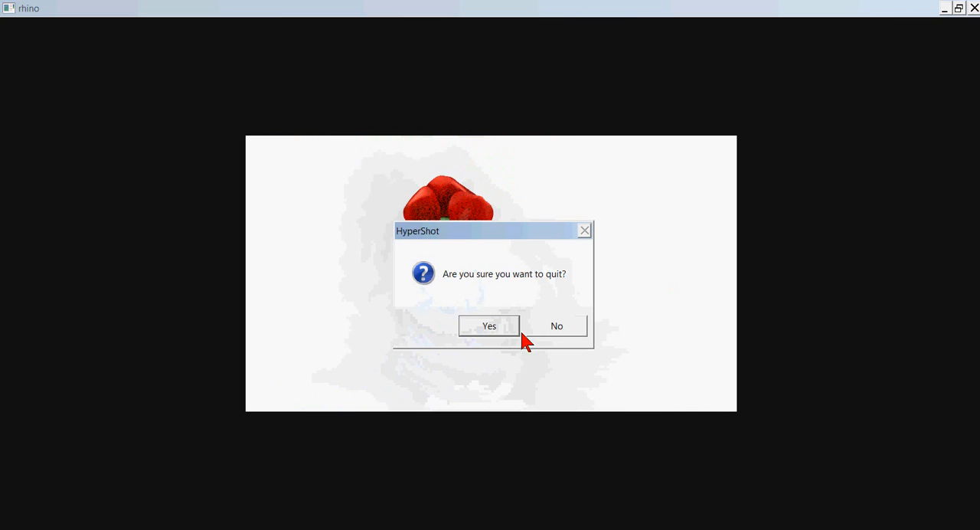
pyautogui.click(494, 333)
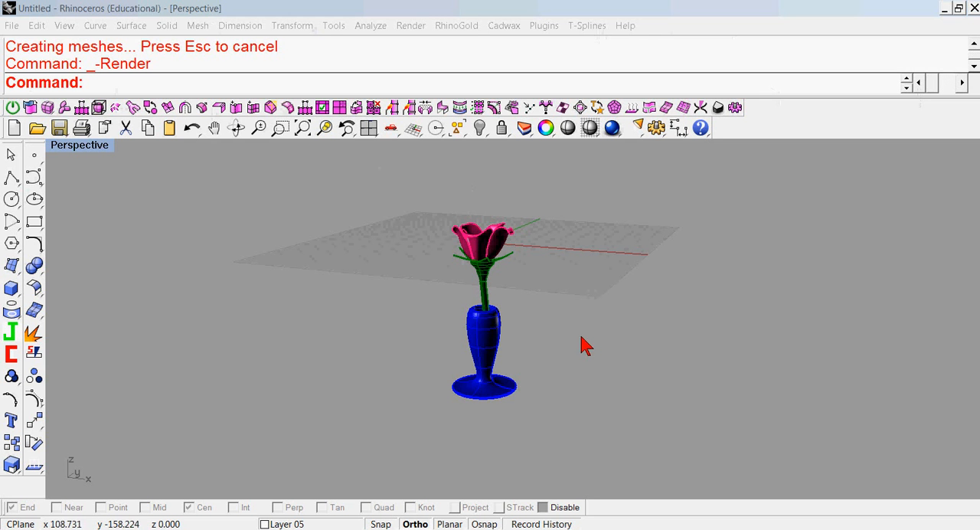
# Return to Rhino and turn off surface isocurve visibility for all objects of the flower and vase model.
pyautogui.moveTo(580, 345); pyautogui.dragTo(545, 315, button='right')
pyautogui.scroll(9, 476, 263)
pyautogui.moveTo(476, 262); pyautogui.dragTo(508, 292, button='right')
pyautogui.scroll(-7, 509, 293)
pyautogui.moveTo(508, 328); pyautogui.dragTo(485, 326, button='right')
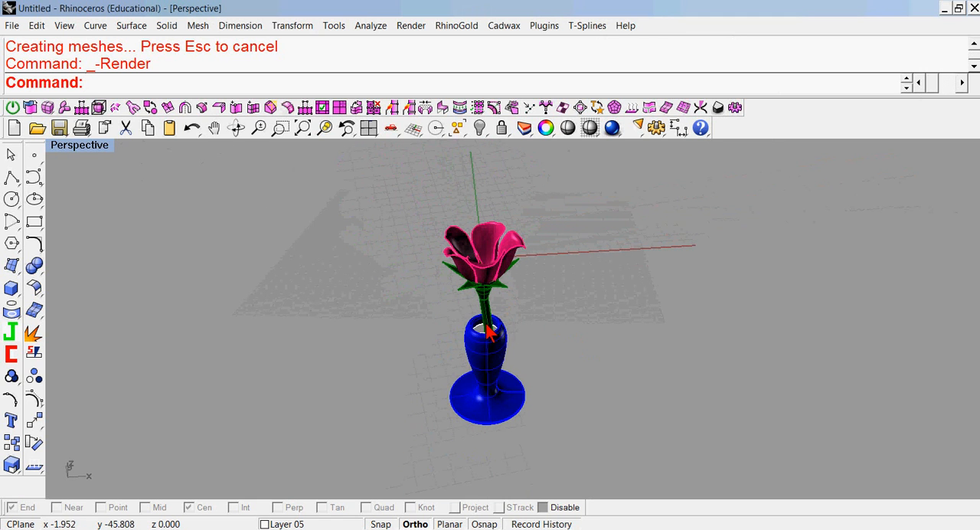
pyautogui.moveTo(580, 192); pyautogui.dragTo(492, 356)
pyautogui.moveTo(356, 452); pyautogui.dragTo(352, 450)
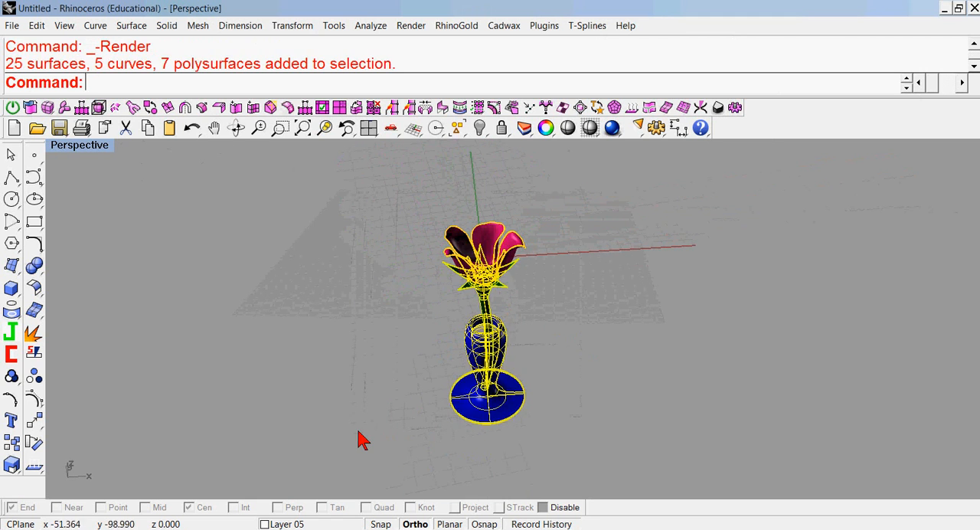
pyautogui.click(544, 130)
pyautogui.click(899, 350)
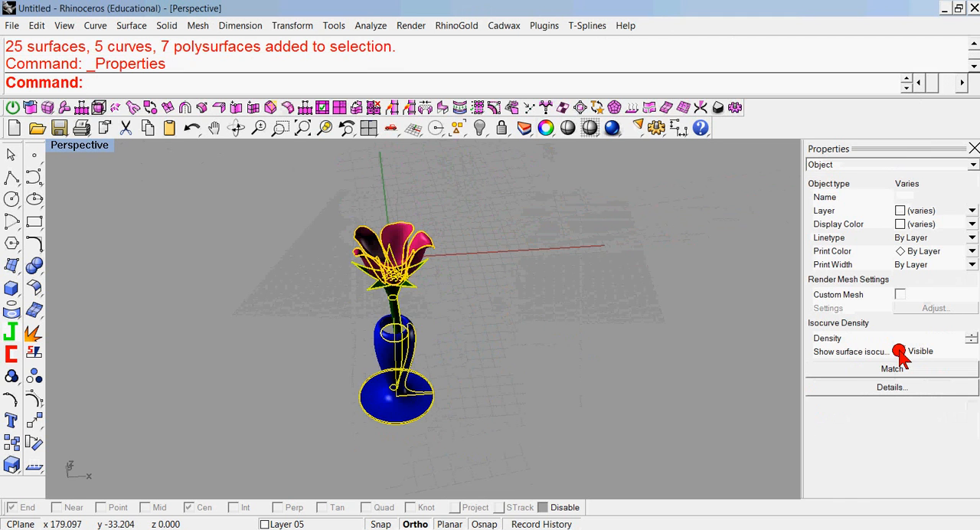
pyautogui.click(691, 265)
# Set the Perspective viewport to Rendered display, close the object properties, and inspect the flower and vase.
pyautogui.rightClick(107, 145)
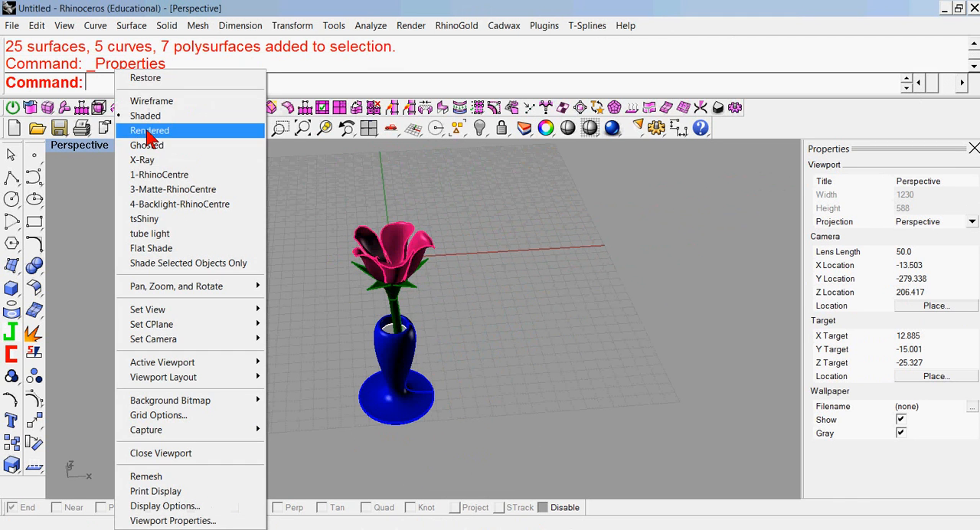
pyautogui.click(145, 130)
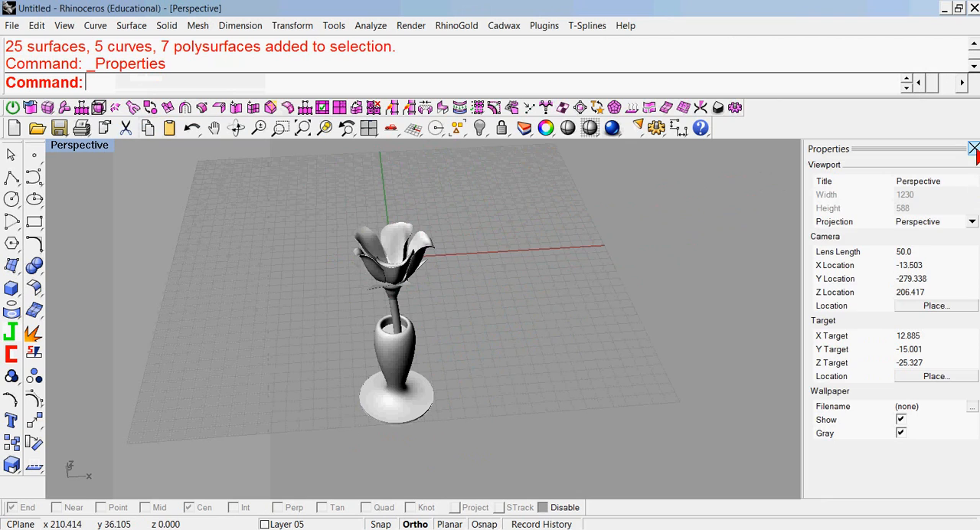
pyautogui.click(973, 148)
pyautogui.scroll(5, 469, 269)
pyautogui.moveTo(483, 261); pyautogui.dragTo(523, 277, button='right')
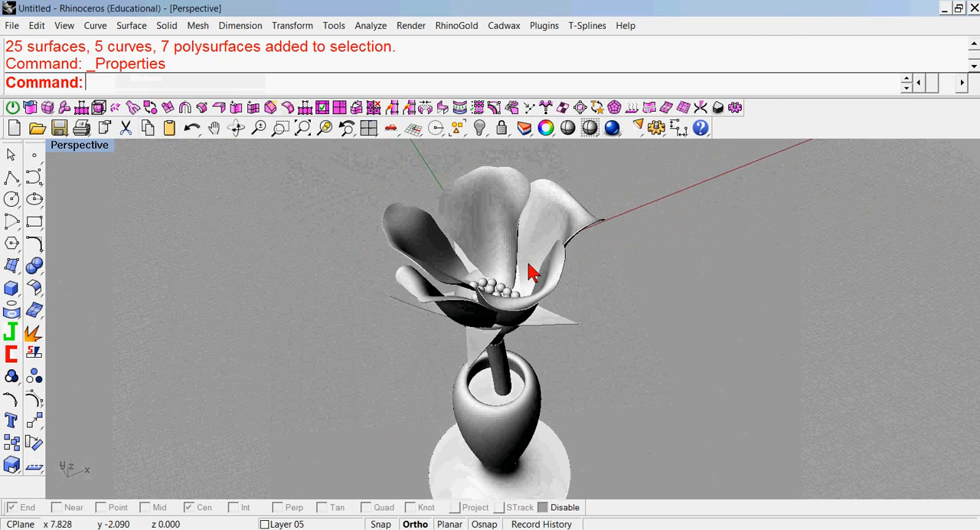
pyautogui.scroll(-5, 582, 223)
pyautogui.moveTo(585, 312); pyautogui.dragTo(565, 107, button='right')
pyautogui.moveTo(526, 295); pyautogui.dragTo(583, 308, button='right')
# Preview the flower and vase in the tsShiny display mode from another angle.
pyautogui.click(105, 148)
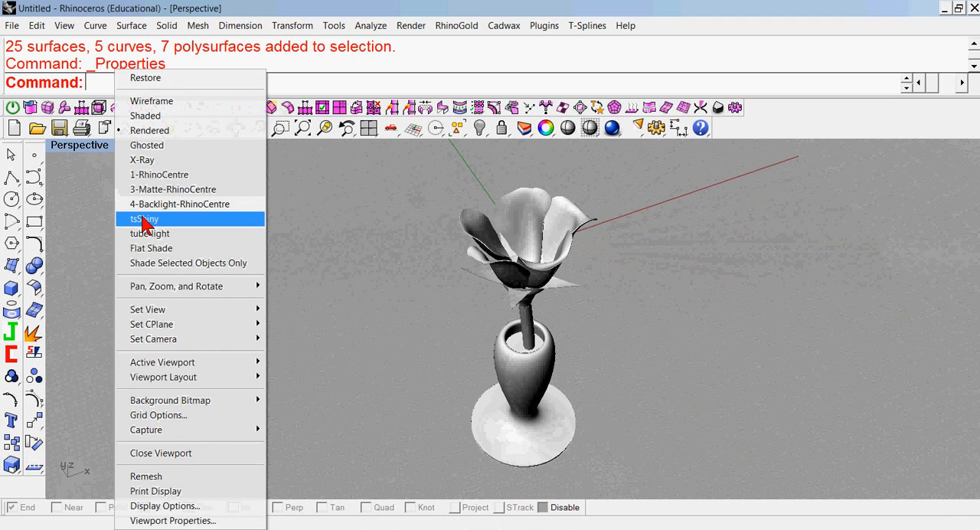
pyautogui.click(143, 220)
pyautogui.moveTo(228, 267)
pyautogui.mouseDown(button='right')
pyautogui.moveTo(401, 221)
pyautogui.moveTo(401, 258)
pyautogui.moveTo(390, 252)
pyautogui.mouseUp(button='right')
pyautogui.click(94, 148)
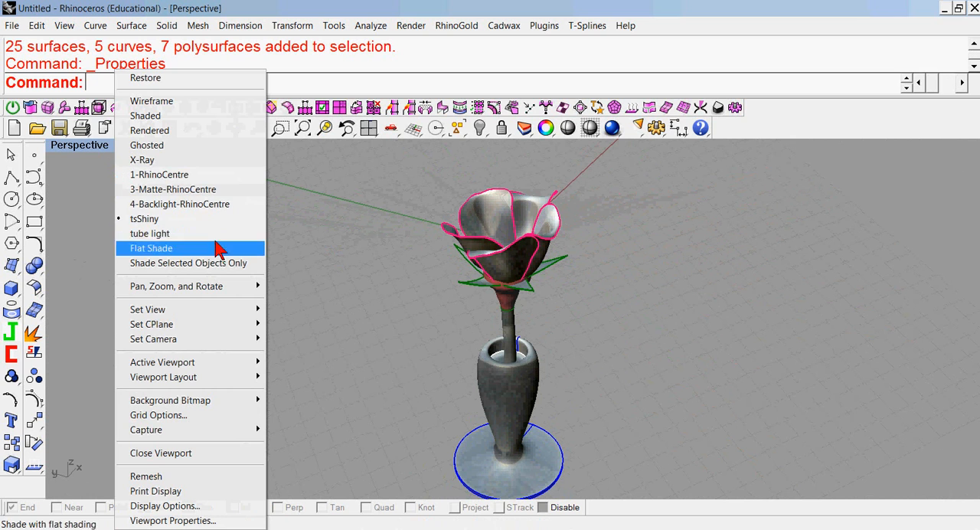
pyautogui.click(148, 249)
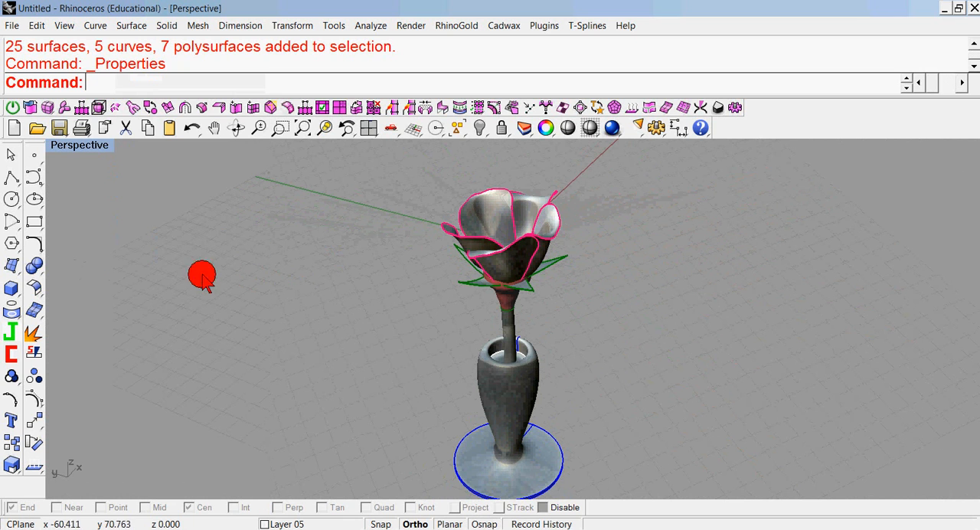
# Try to combine the stem with the flower's base using Join and Boolean Union, then undo the union.
pyautogui.click(12, 335)
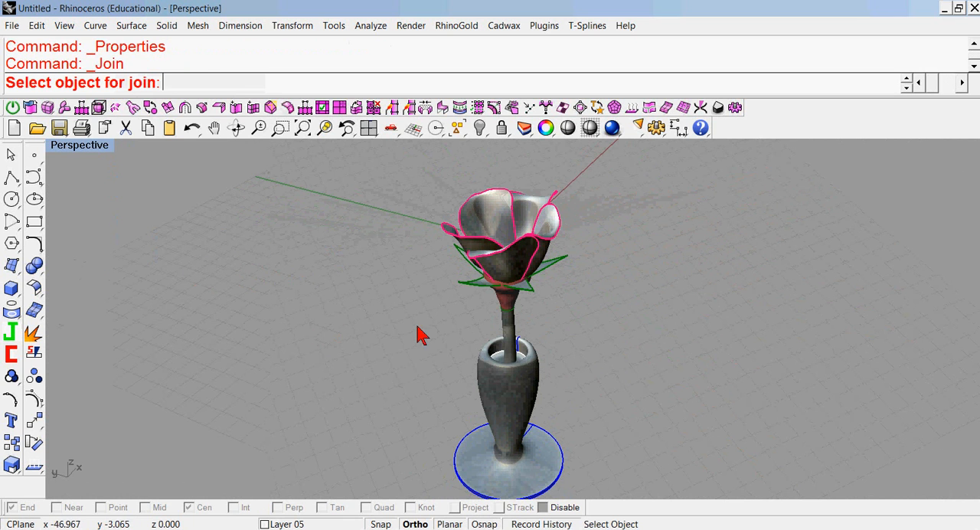
pyautogui.click(512, 348)
pyautogui.click(507, 306)
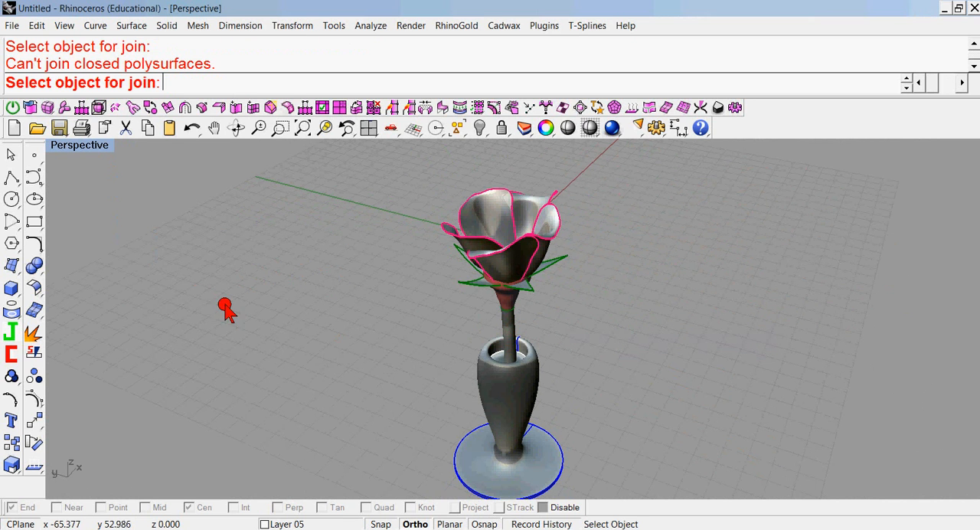
pyautogui.click(34, 265)
pyautogui.click(514, 352)
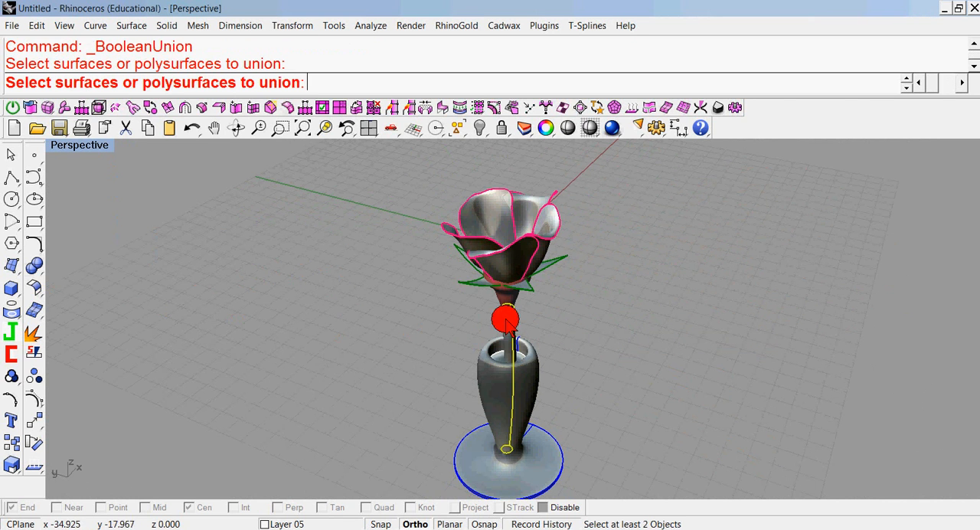
pyautogui.press('Return')
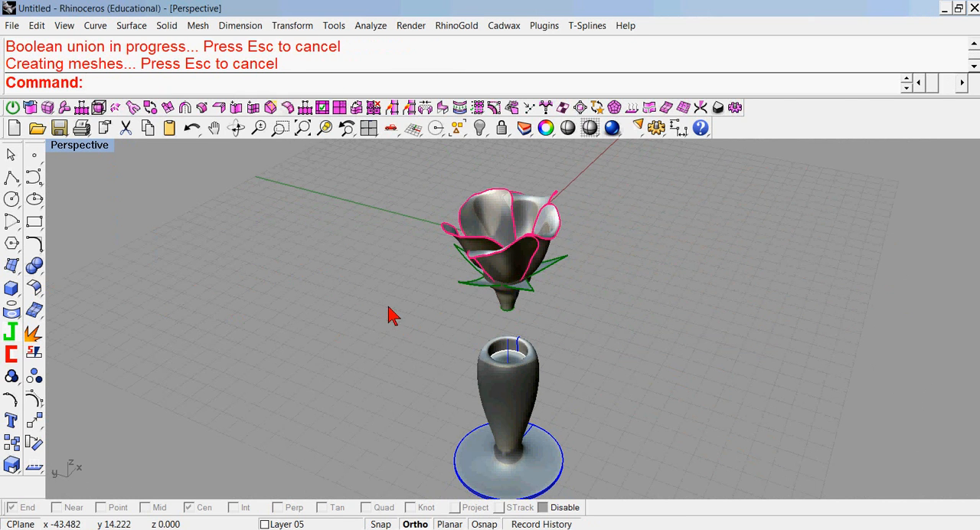
pyautogui.click(193, 128)
# Preview the flower and vase in the tube light display mode from different sides.
pyautogui.moveTo(339, 284); pyautogui.dragTo(528, 274, button='right')
pyautogui.click(54, 146)
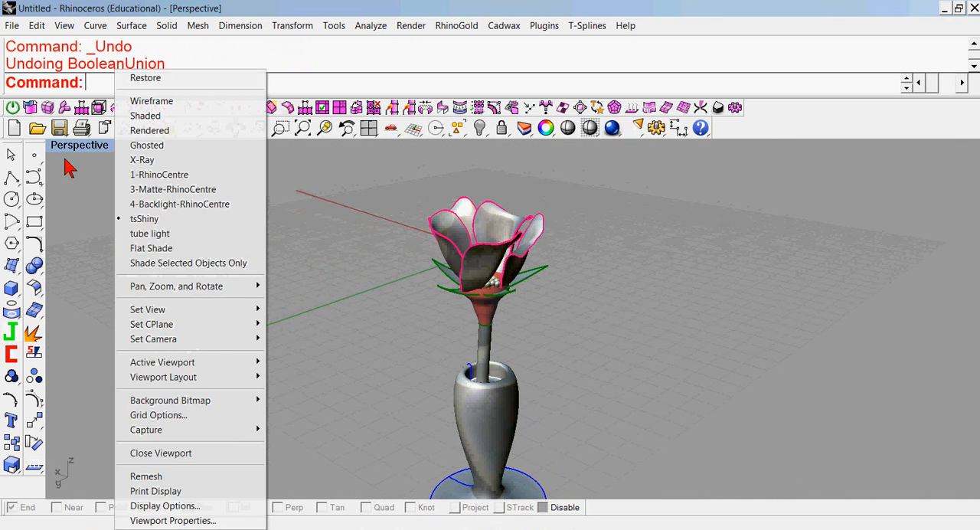
pyautogui.click(153, 234)
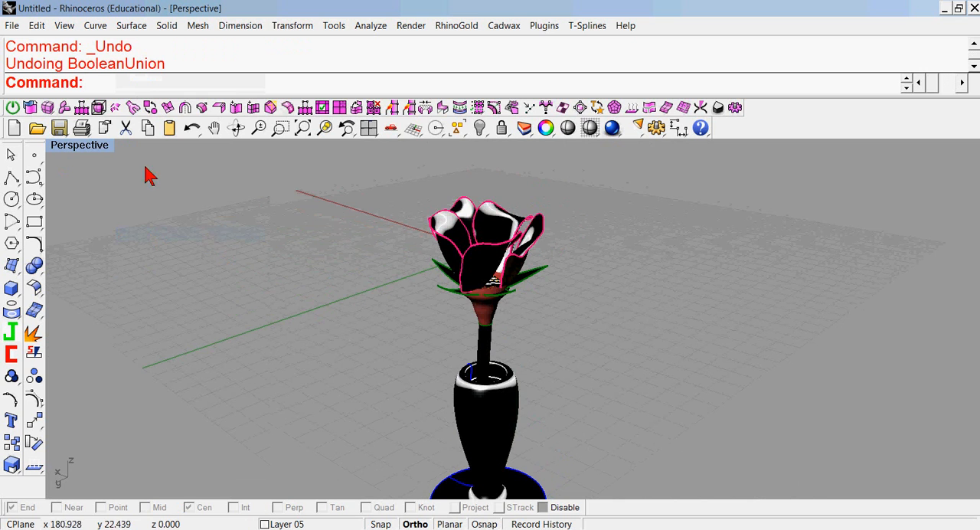
pyautogui.moveTo(381, 351); pyautogui.dragTo(120, 184, button='right')
# Switch the Perspective viewport to the 3-Matte-RhinoCentre display mode and view the whole flower and vase.
pyautogui.click(67, 147)
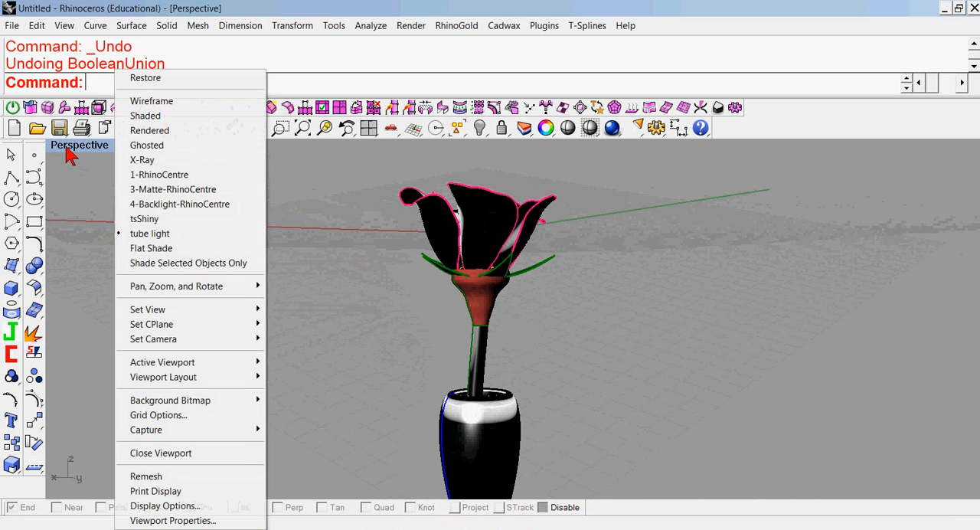
pyautogui.click(161, 191)
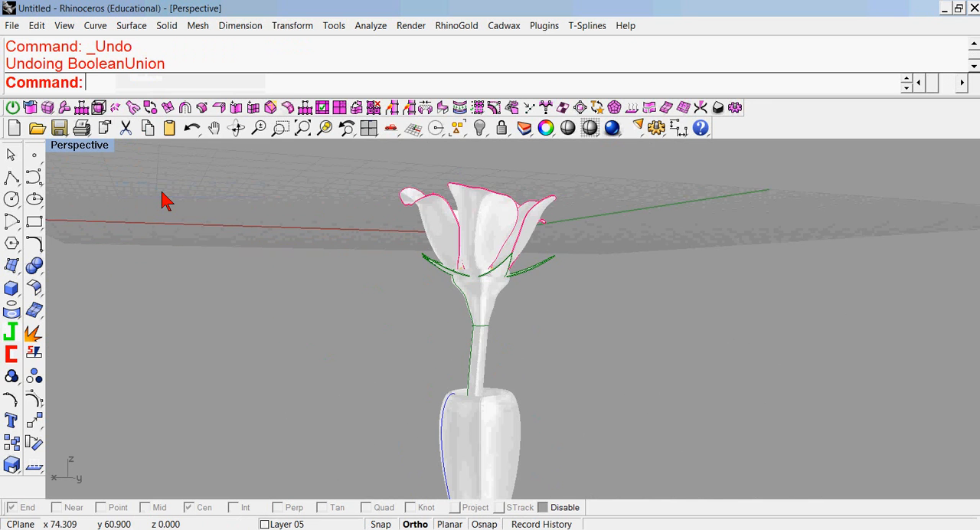
pyautogui.moveTo(337, 326); pyautogui.dragTo(628, 416, button='right')
pyautogui.moveTo(587, 367); pyautogui.dragTo(406, 268, button='right')
pyautogui.scroll(-2, 409, 277)
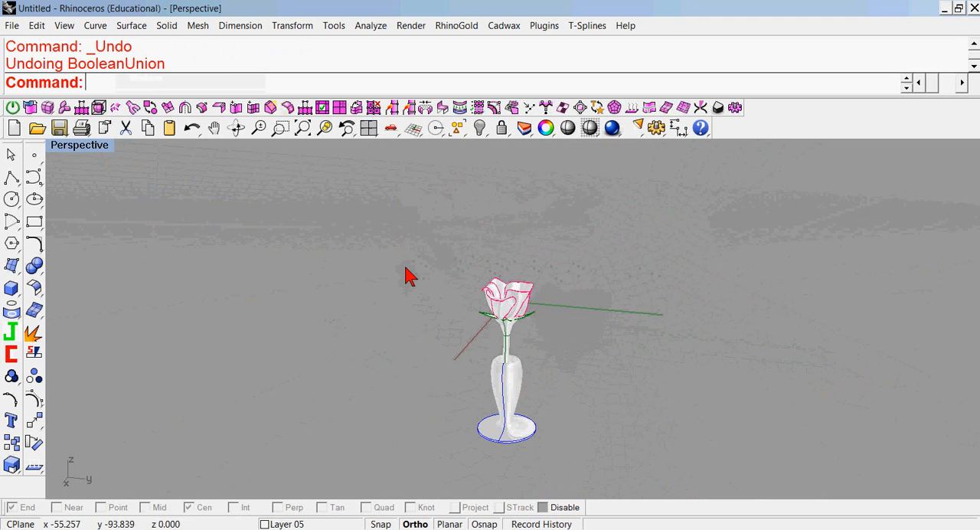